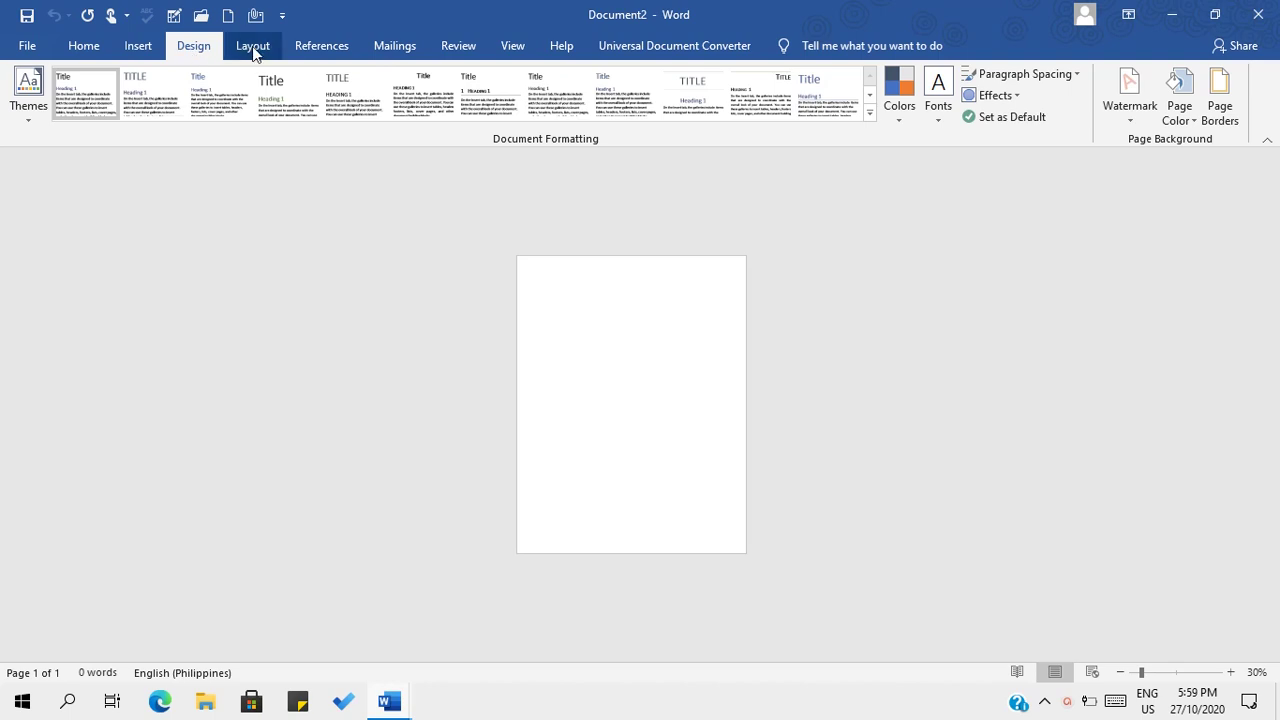
Set the document's paper size to A4 (21 cm x 29.7 cm).
{"action": "left_click", "coordinate": [254, 50]}
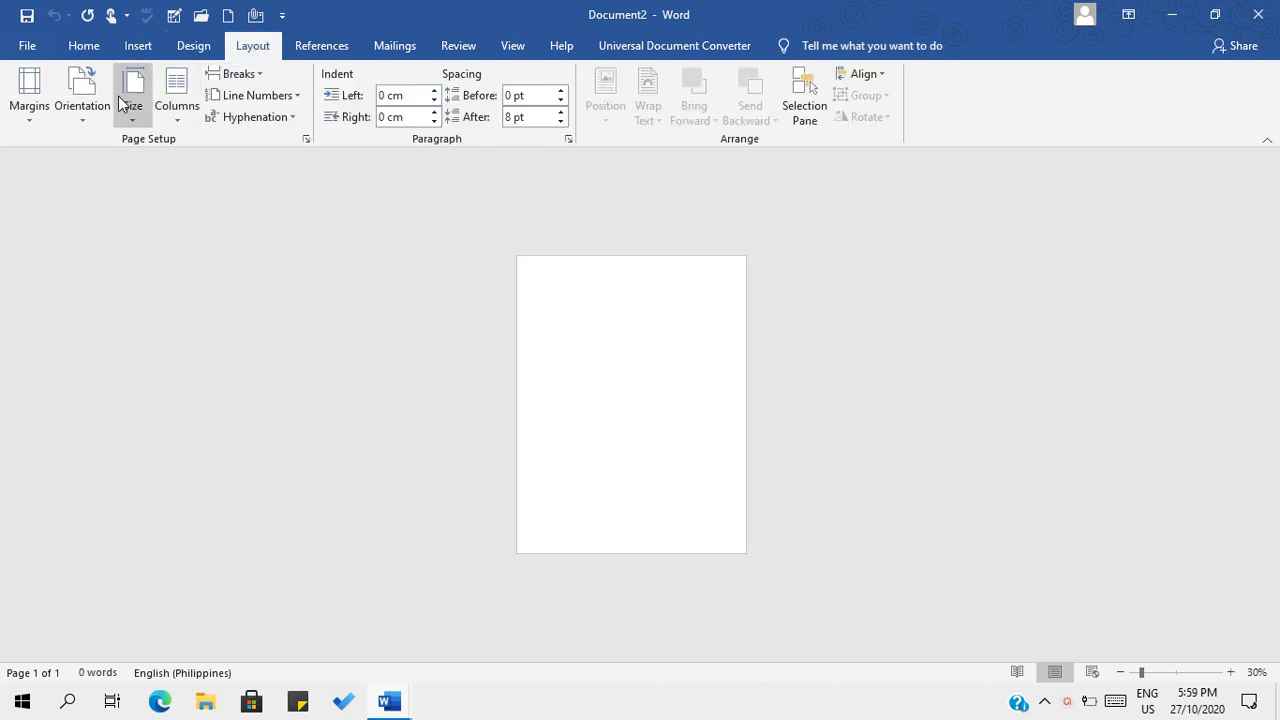
{"action": "left_click", "coordinate": [128, 98]}
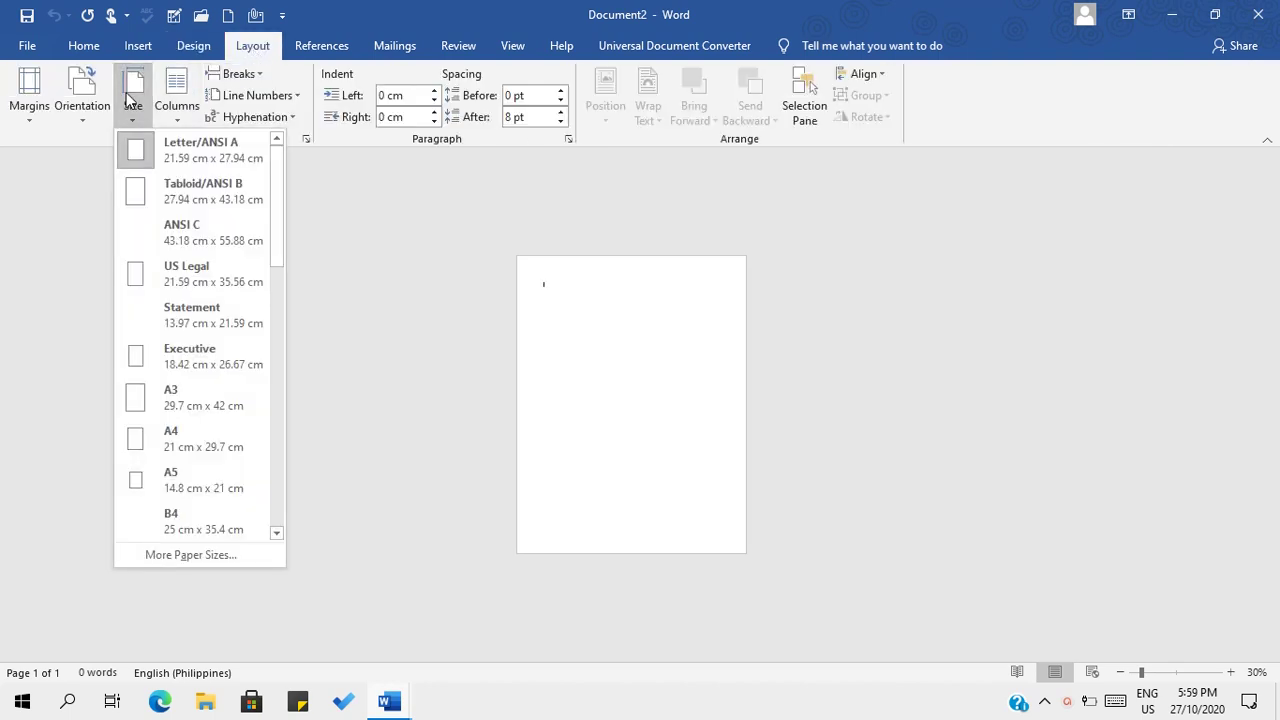
{"action": "left_click", "coordinate": [227, 451]}
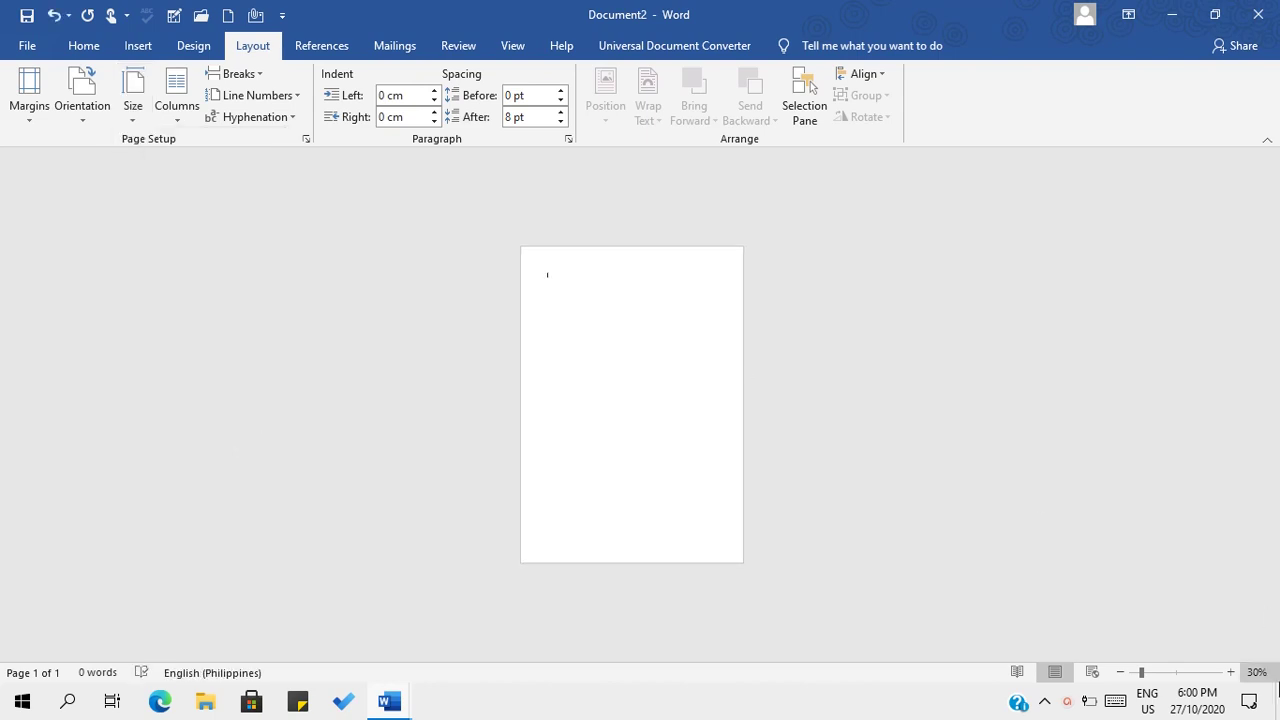
Insert the light-green watercolor brush stroke picture from the aesthetic folder, browsing the files as thumbnails.
{"action": "left_click", "coordinate": [1233, 673]}
{"action": "left_click", "coordinate": [1233, 673]}
{"action": "left_click", "coordinate": [1233, 673]}
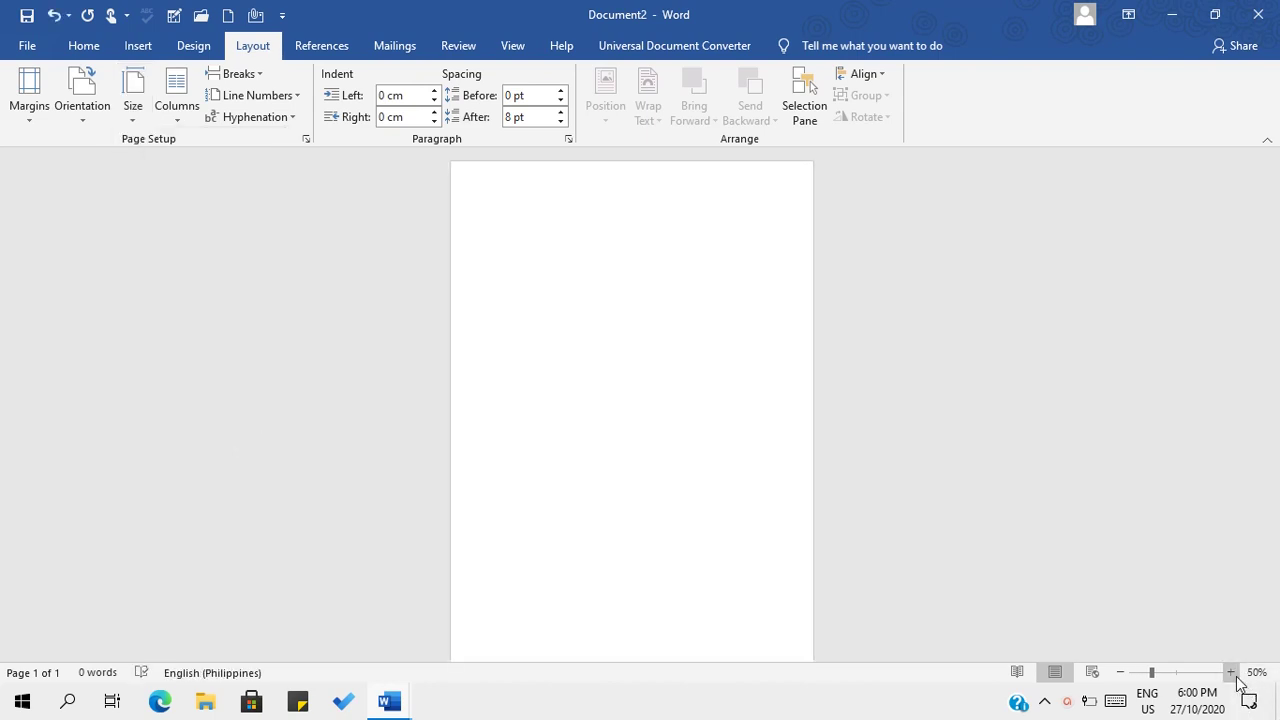
{"action": "left_click", "coordinate": [1233, 673]}
{"action": "left_click", "coordinate": [1233, 673]}
{"action": "left_click", "coordinate": [1233, 673]}
{"action": "left_click", "coordinate": [1233, 673]}
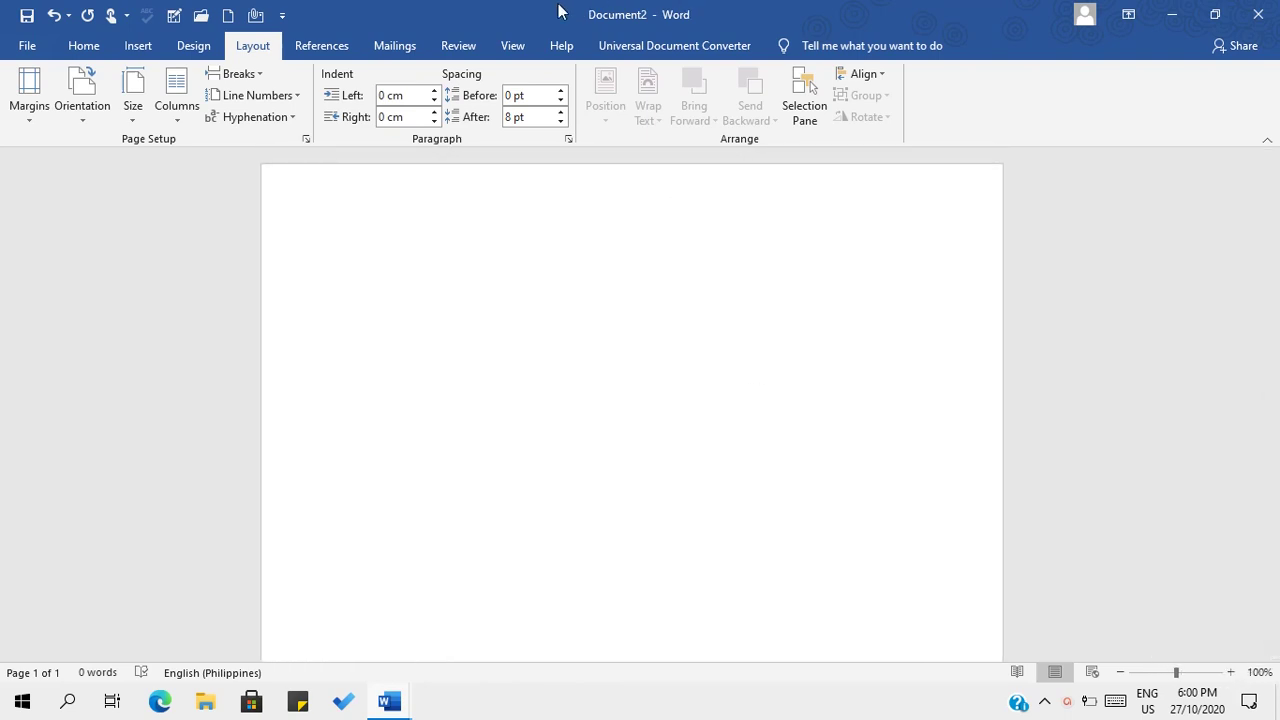
{"action": "left_click", "coordinate": [137, 46]}
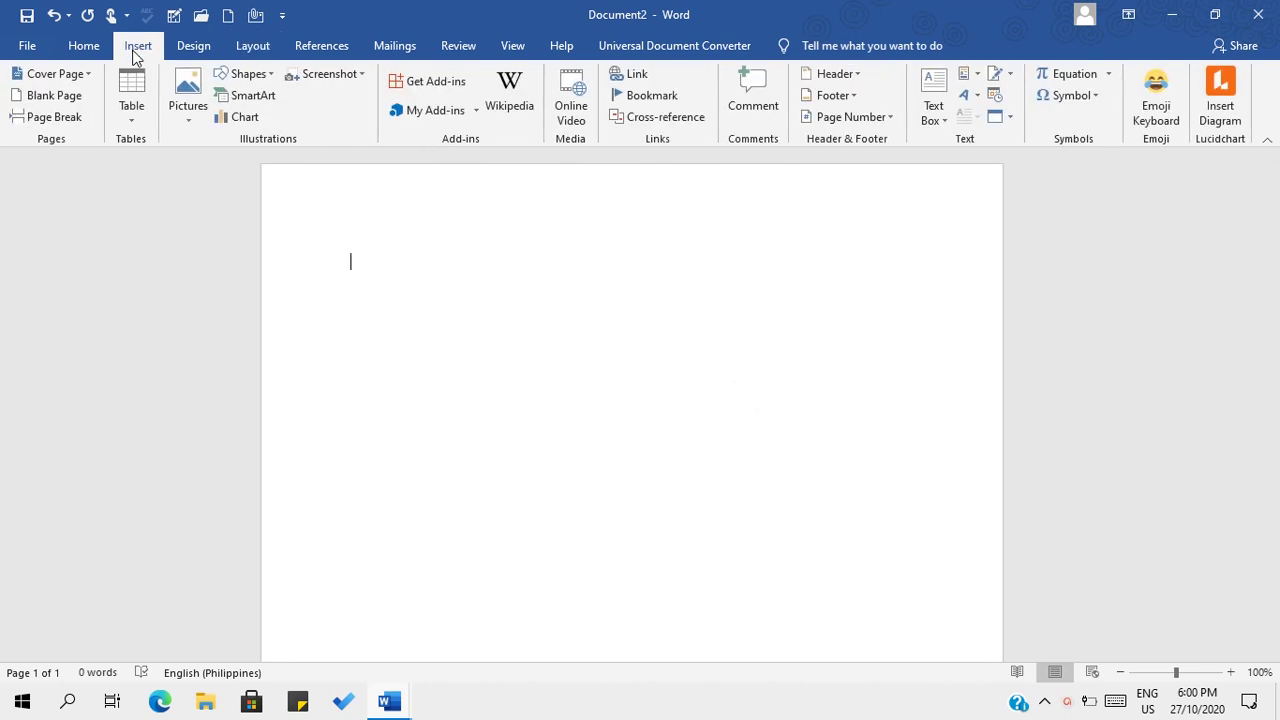
{"action": "left_click", "coordinate": [188, 100]}
{"action": "left_click", "coordinate": [212, 165]}
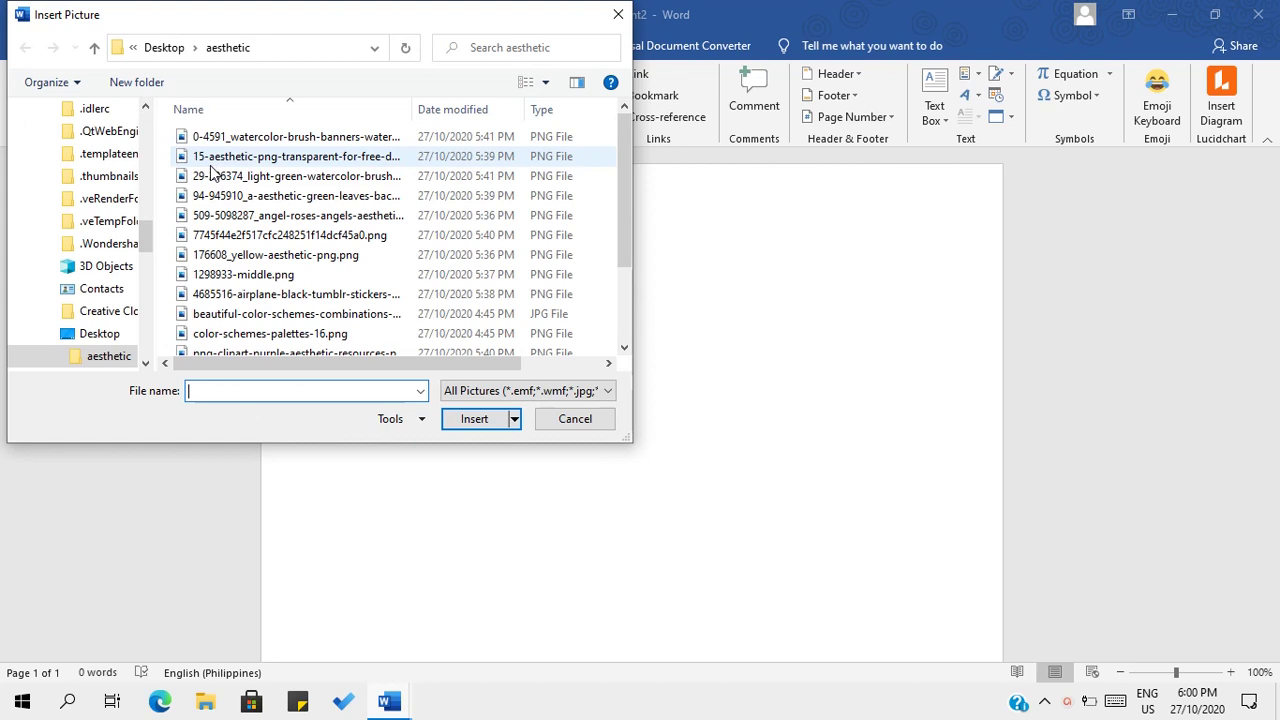
{"action": "left_click", "coordinate": [545, 82]}
{"action": "left_click", "coordinate": [590, 56]}
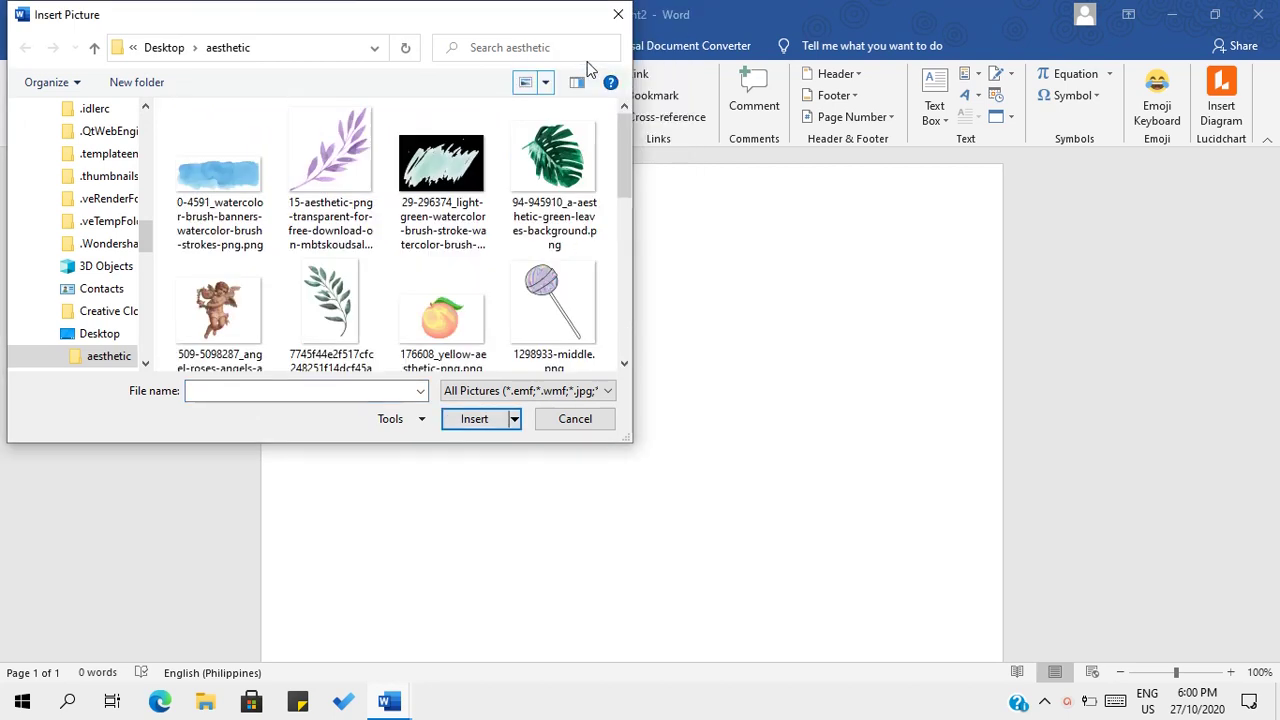
{"action": "left_click", "coordinate": [436, 178]}
{"action": "left_click", "coordinate": [466, 419]}
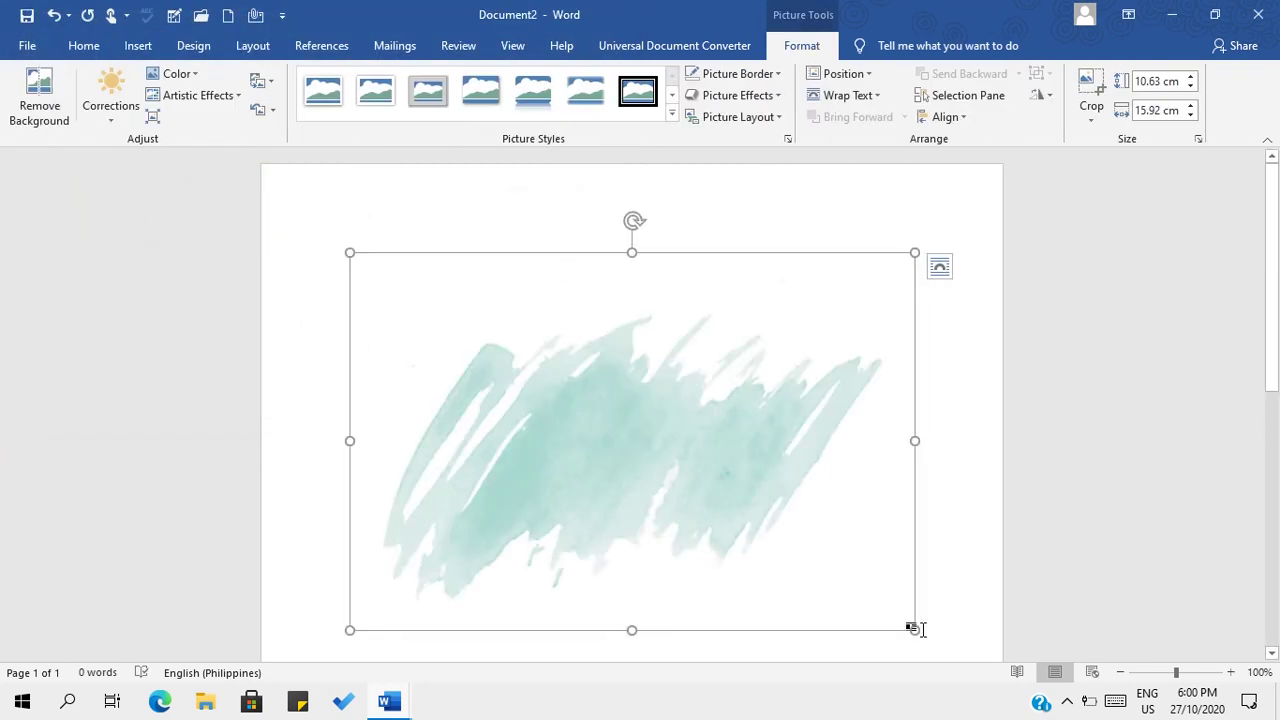
Scale the brush stroke picture down to about 6.83 cm high by 10.23 cm wide.
{"action": "left_click_drag", "start_coordinate": [910, 628], "coordinate": [712, 494]}
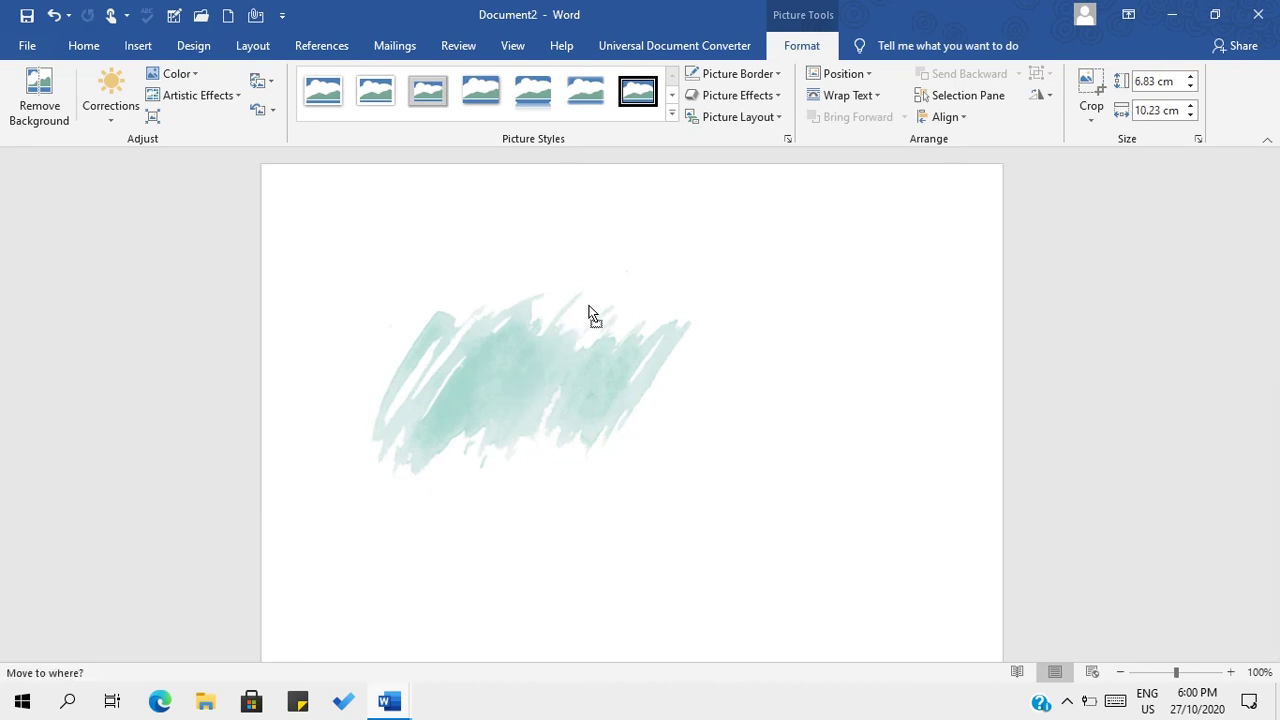
{"action": "left_click_drag", "start_coordinate": [598, 322], "coordinate": [563, 362]}
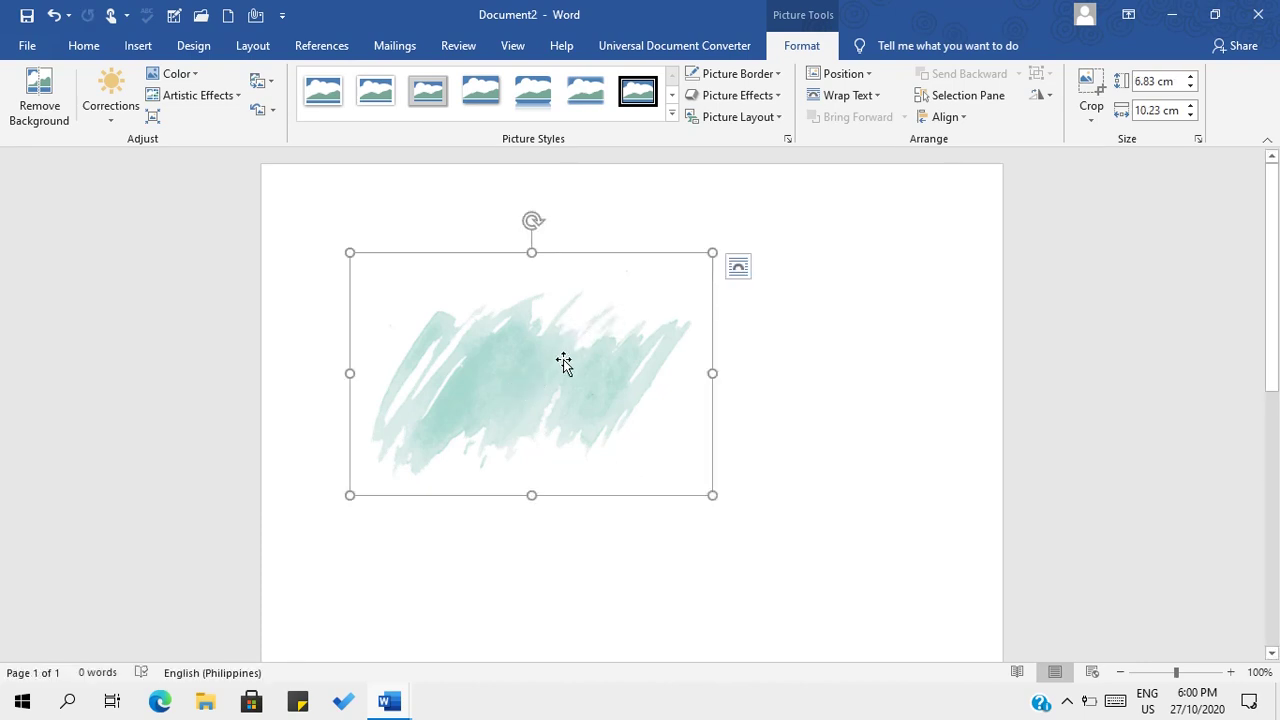
Give the brush stroke Square text wrapping with a fixed position on the page, and move it to the page's top centre.
{"action": "left_click", "coordinate": [738, 267]}
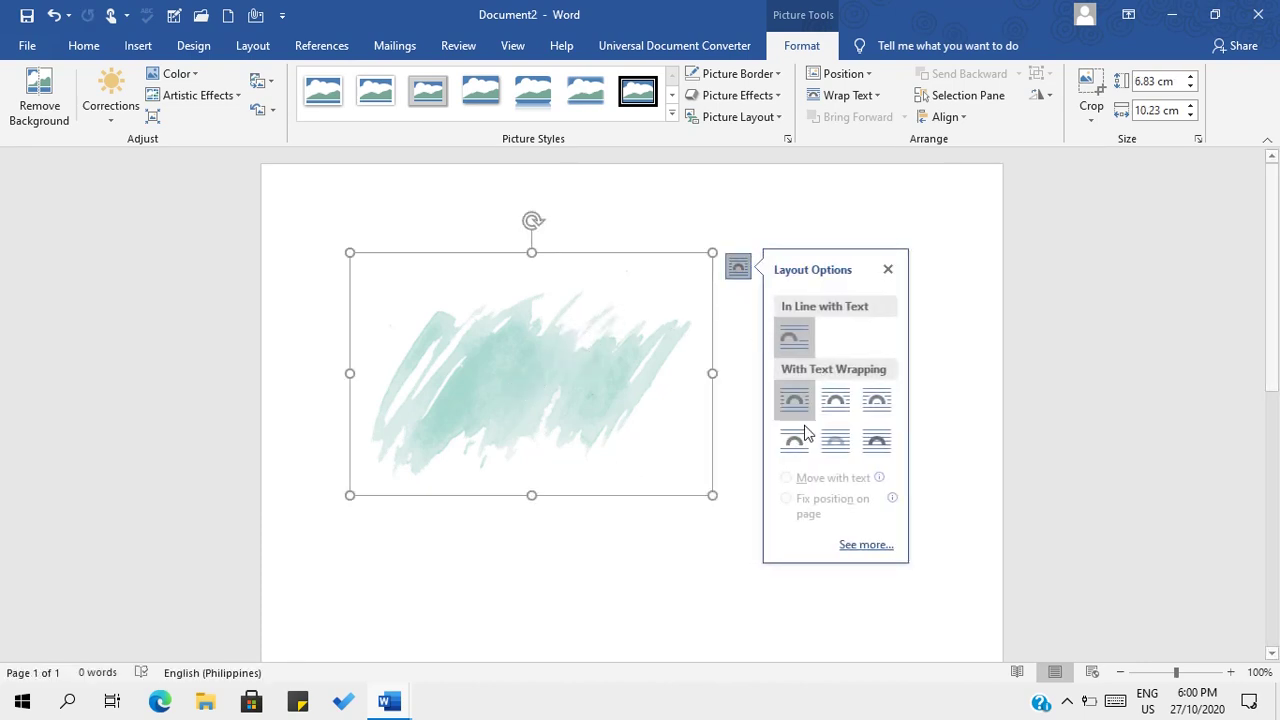
{"action": "left_click", "coordinate": [795, 401]}
{"action": "left_click", "coordinate": [788, 500]}
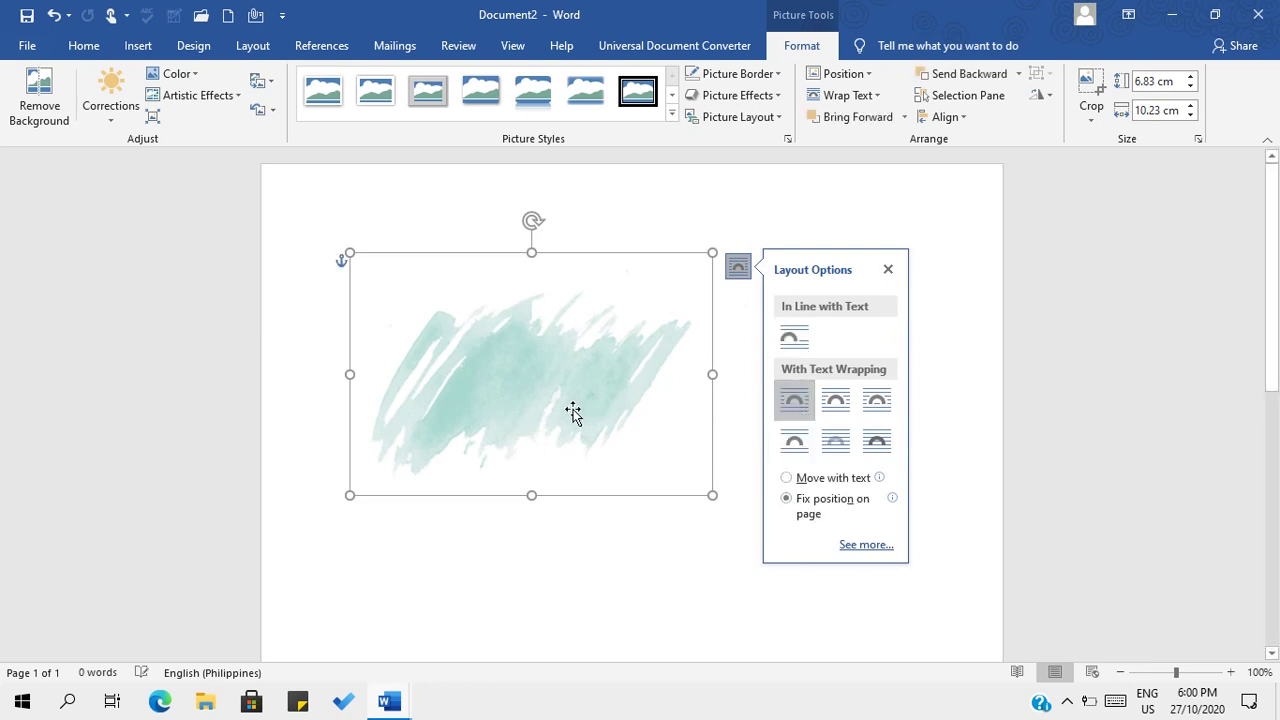
{"action": "left_click_drag", "start_coordinate": [574, 414], "coordinate": [667, 305]}
{"action": "left_click", "coordinate": [834, 297]}
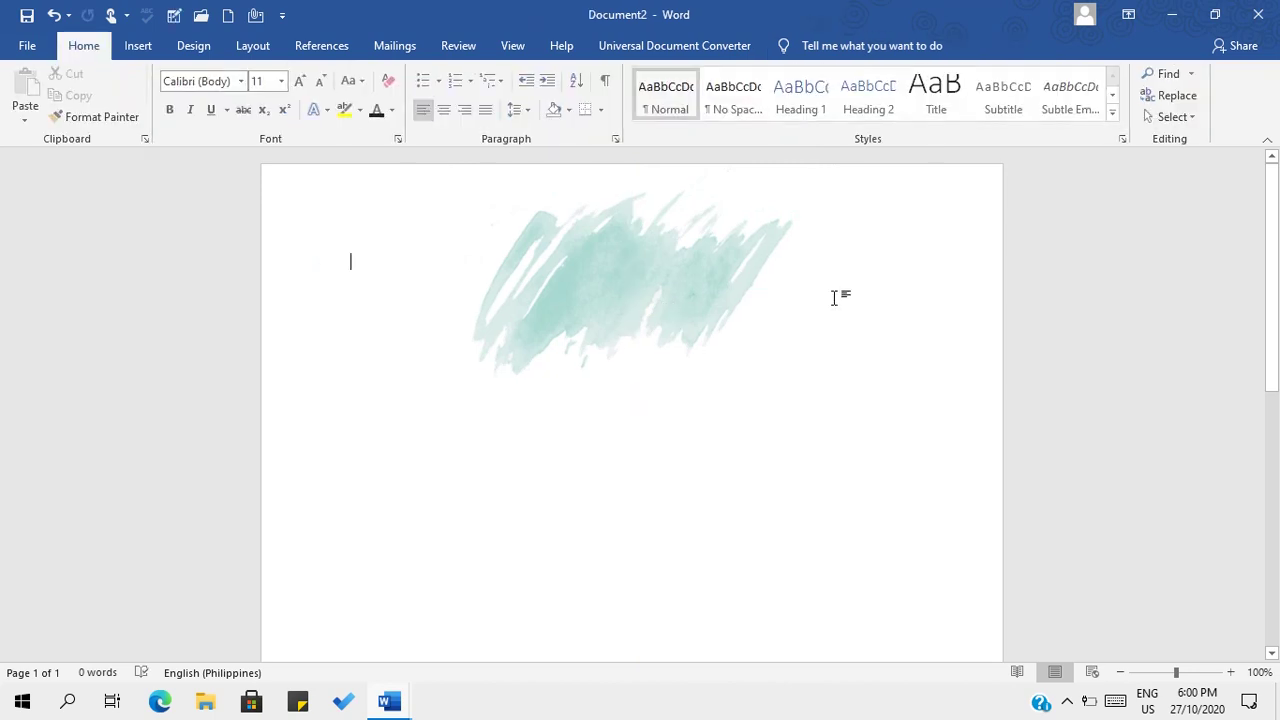
Insert a Simple Text Box and replace its placeholder text with NOTES.
{"action": "left_click", "coordinate": [137, 45]}
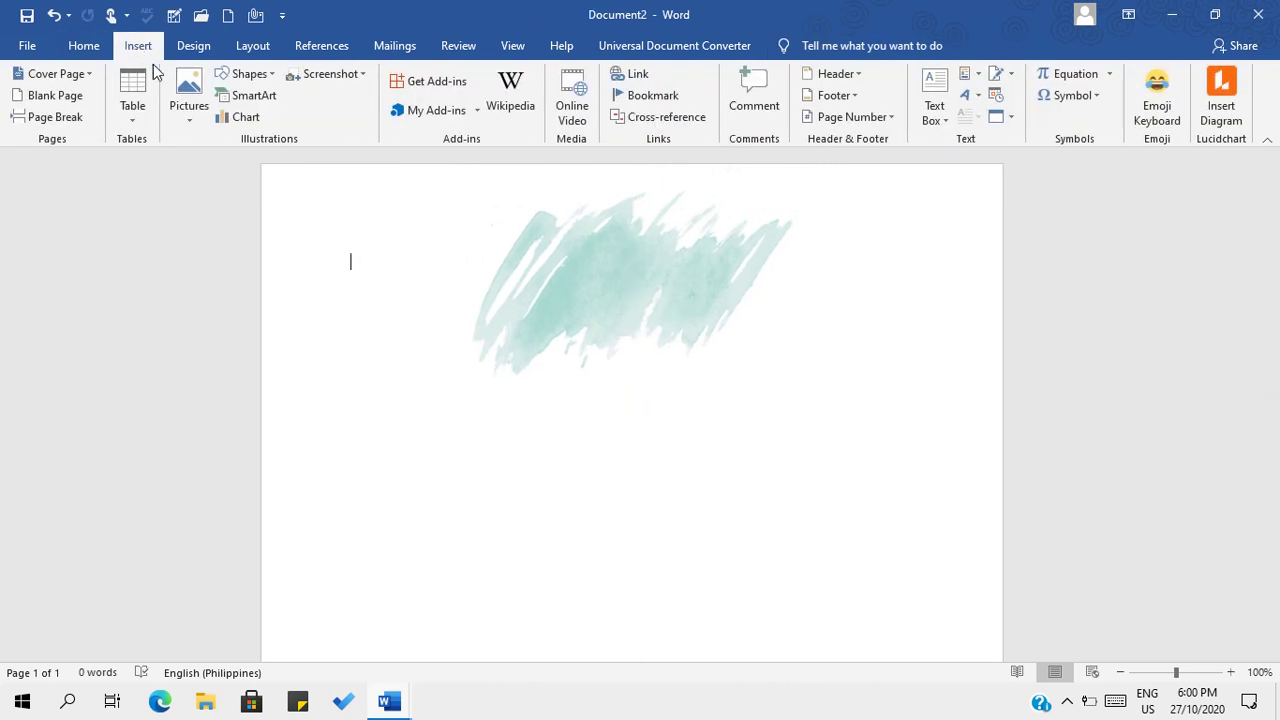
{"action": "left_click", "coordinate": [935, 88]}
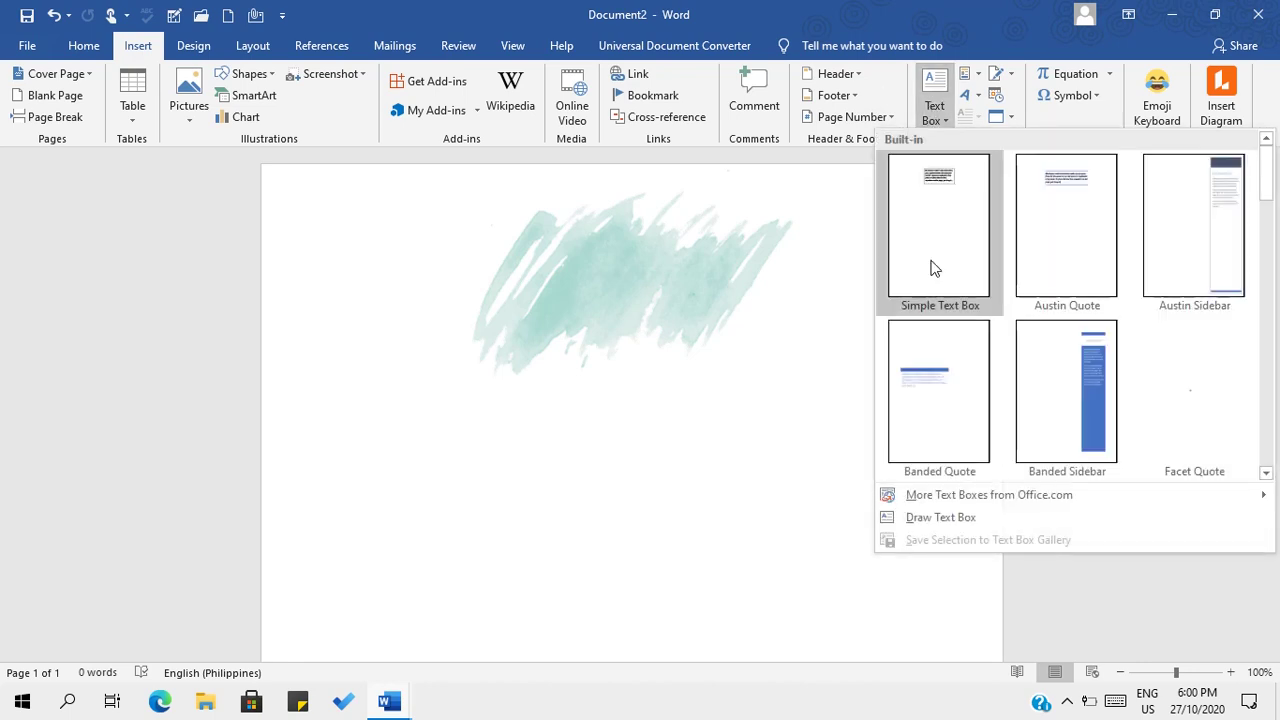
{"action": "left_click", "coordinate": [930, 268]}
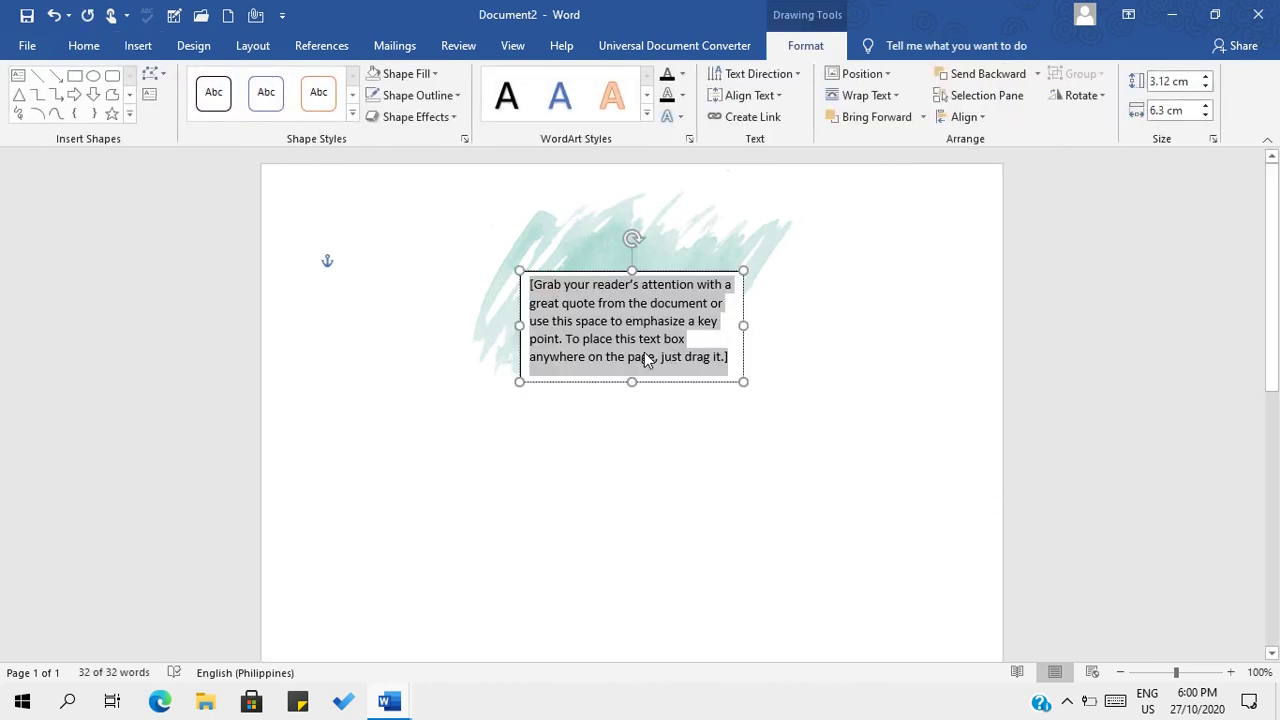
{"action": "key", "text": "Delete"}
{"action": "key", "text": "Caps_Lock"}
{"action": "type", "text": "NOTES"}
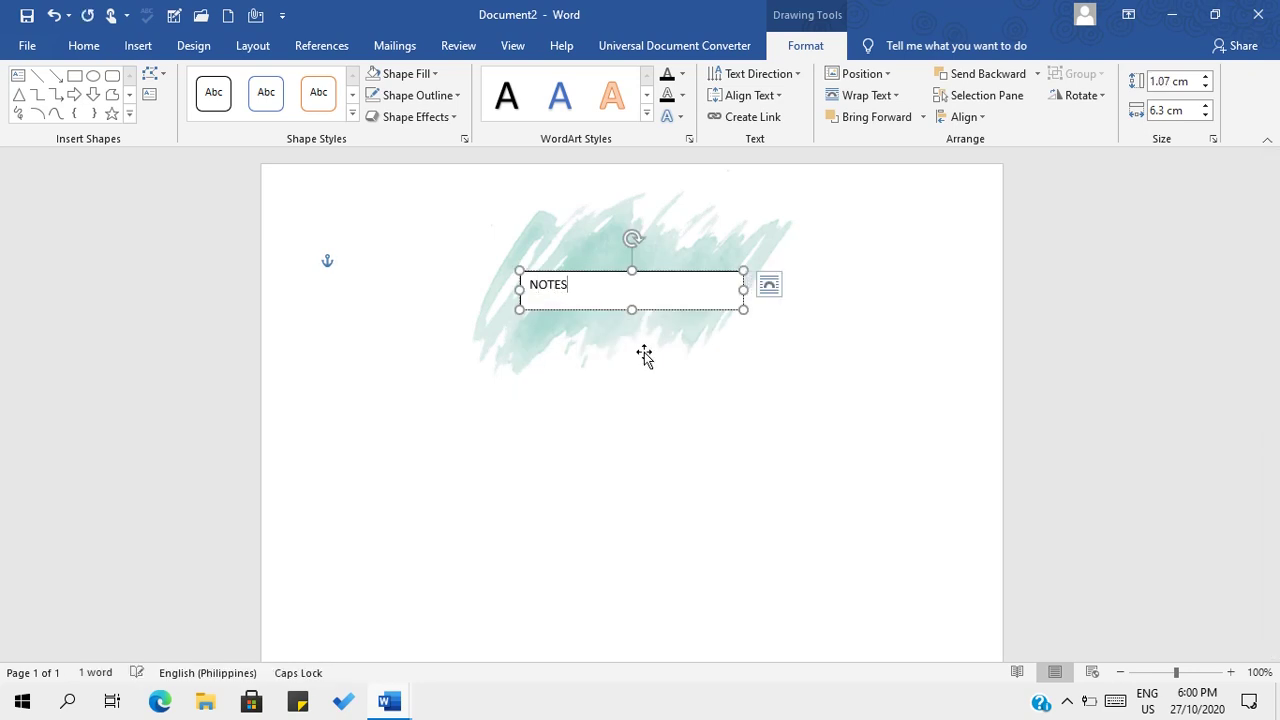
{"action": "key", "text": "Caps_Lock"}
Remove the fill and outline of the NOTES text box.
{"action": "key", "text": "ctrl+a"}
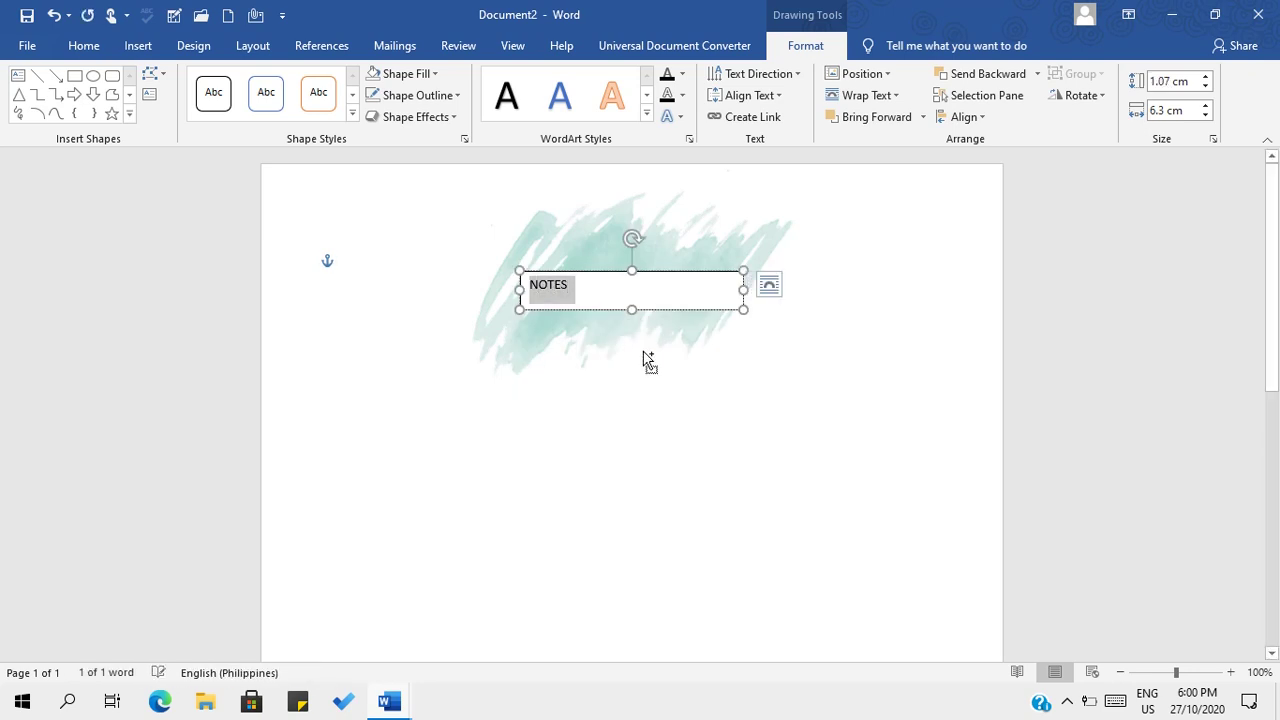
{"action": "left_click", "coordinate": [372, 73]}
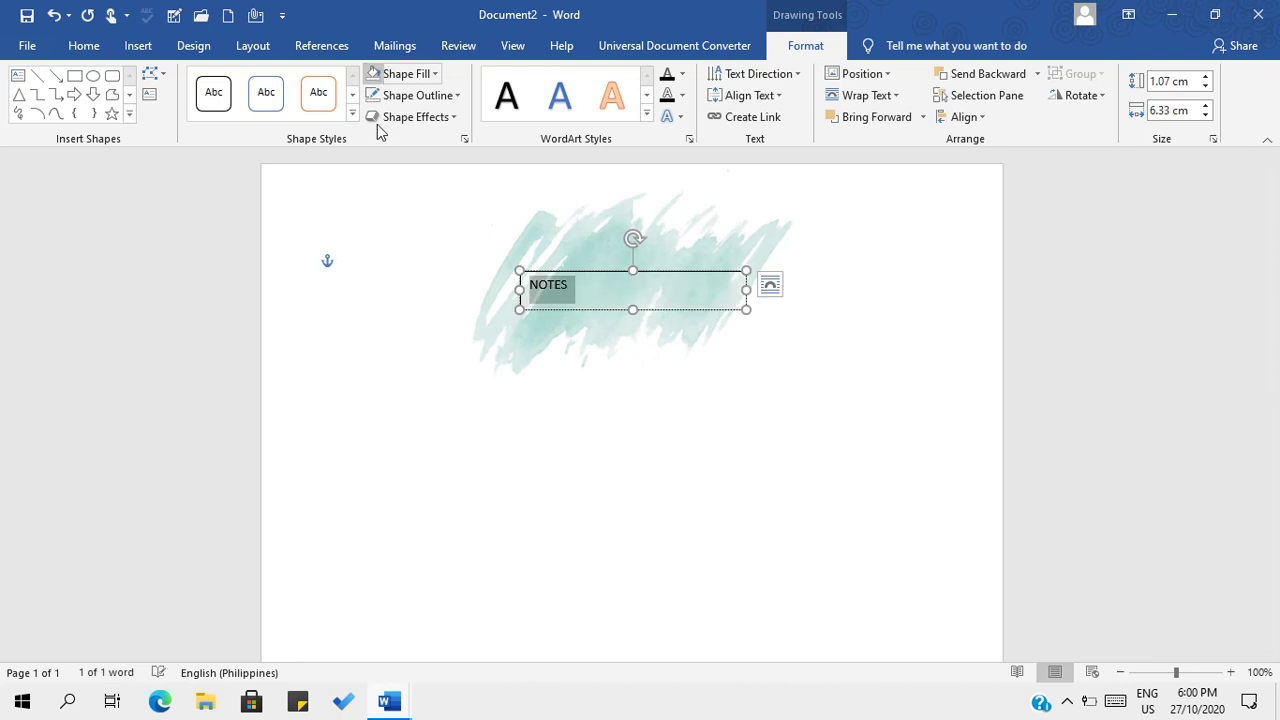
{"action": "left_click", "coordinate": [379, 99]}
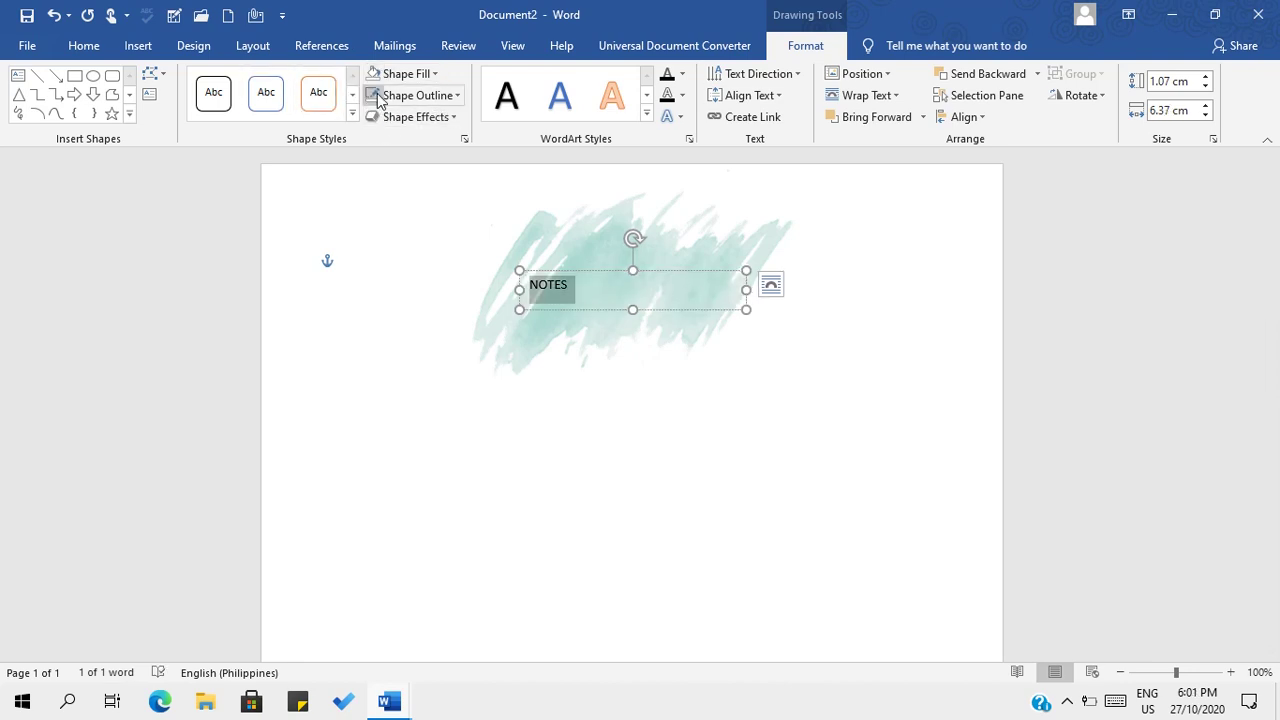
Format the NOTES text in the 04b font at size 72.
{"action": "left_click", "coordinate": [84, 48]}
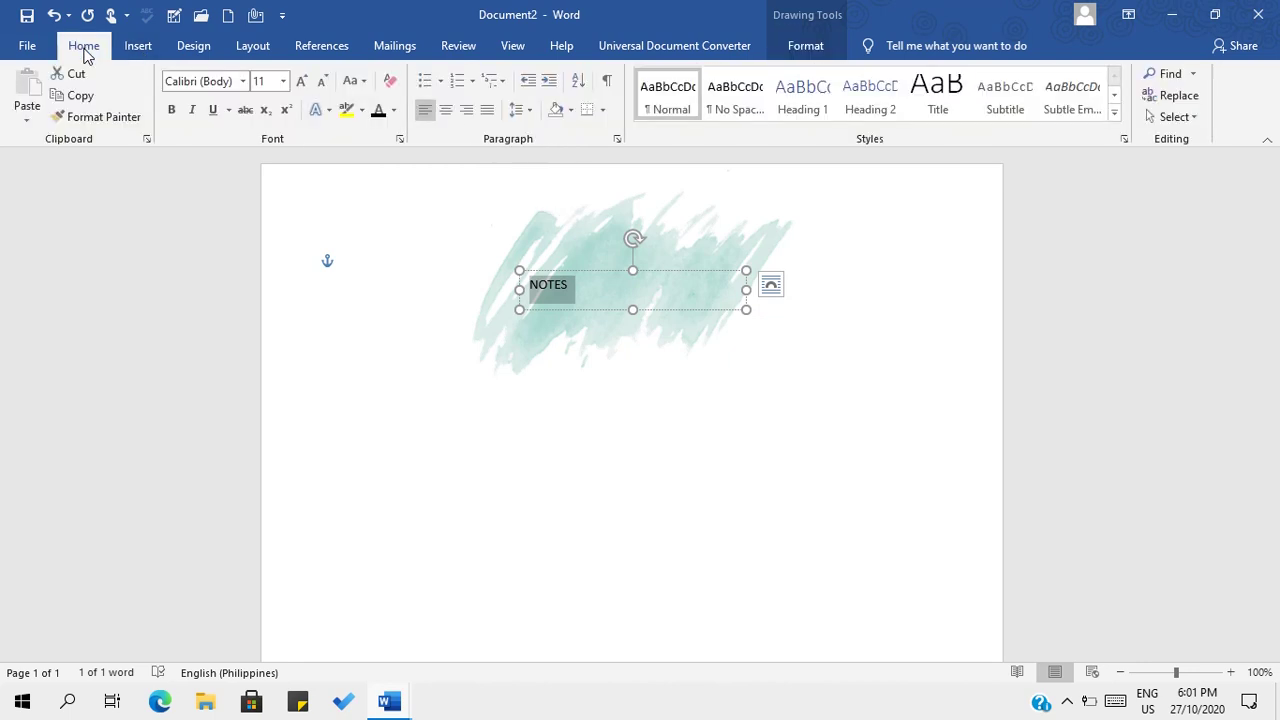
{"action": "left_click", "coordinate": [243, 81]}
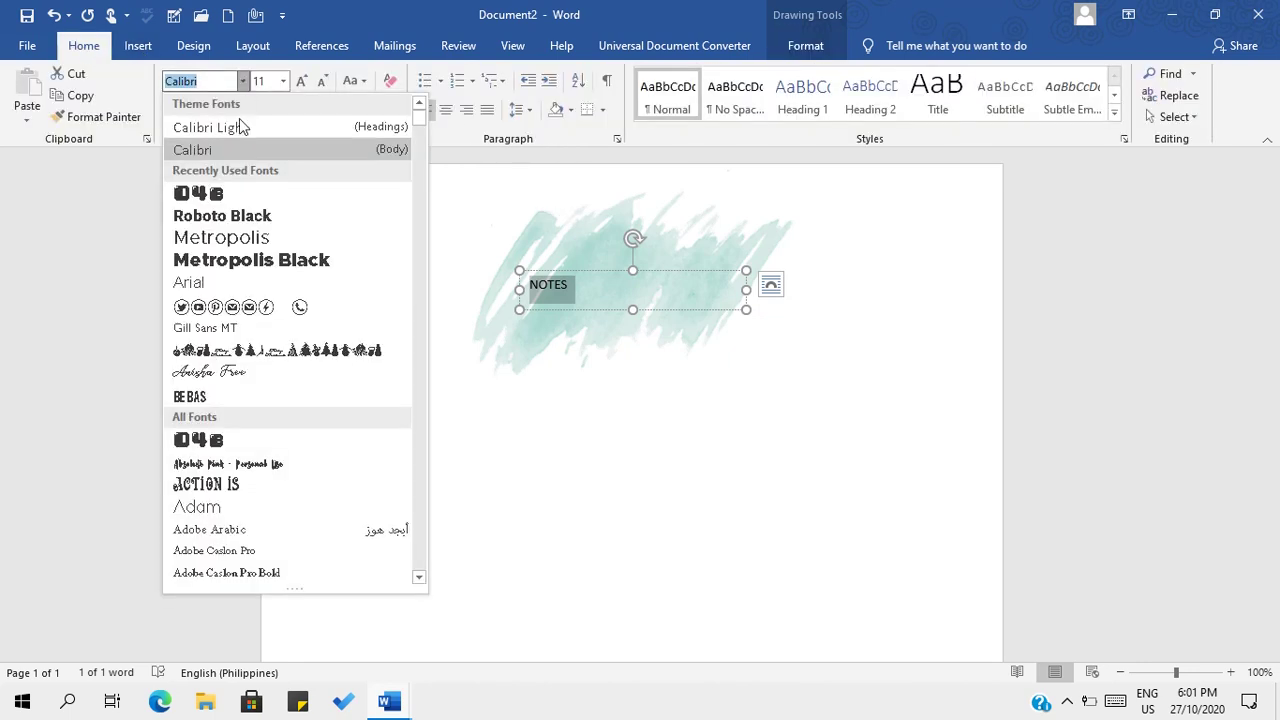
{"action": "left_click", "coordinate": [237, 190]}
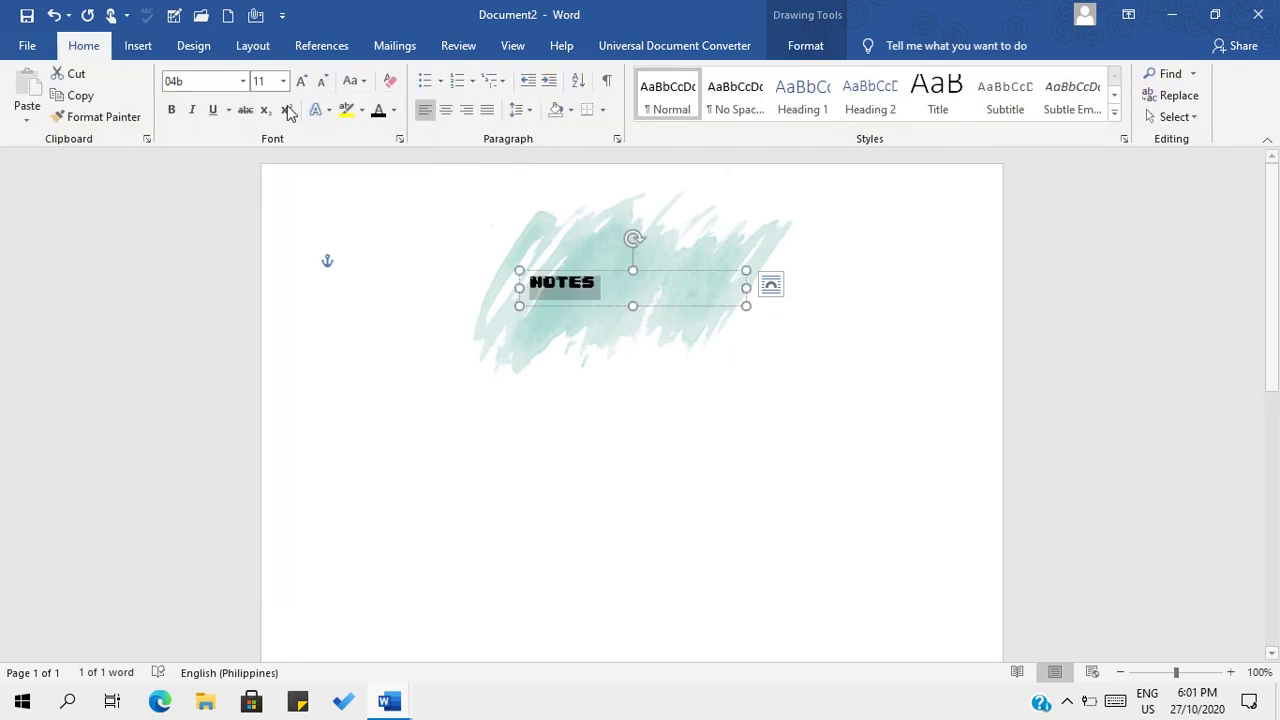
{"action": "scroll", "coordinate": [287, 82], "scroll_direction": "down", "scroll_amount": 2}
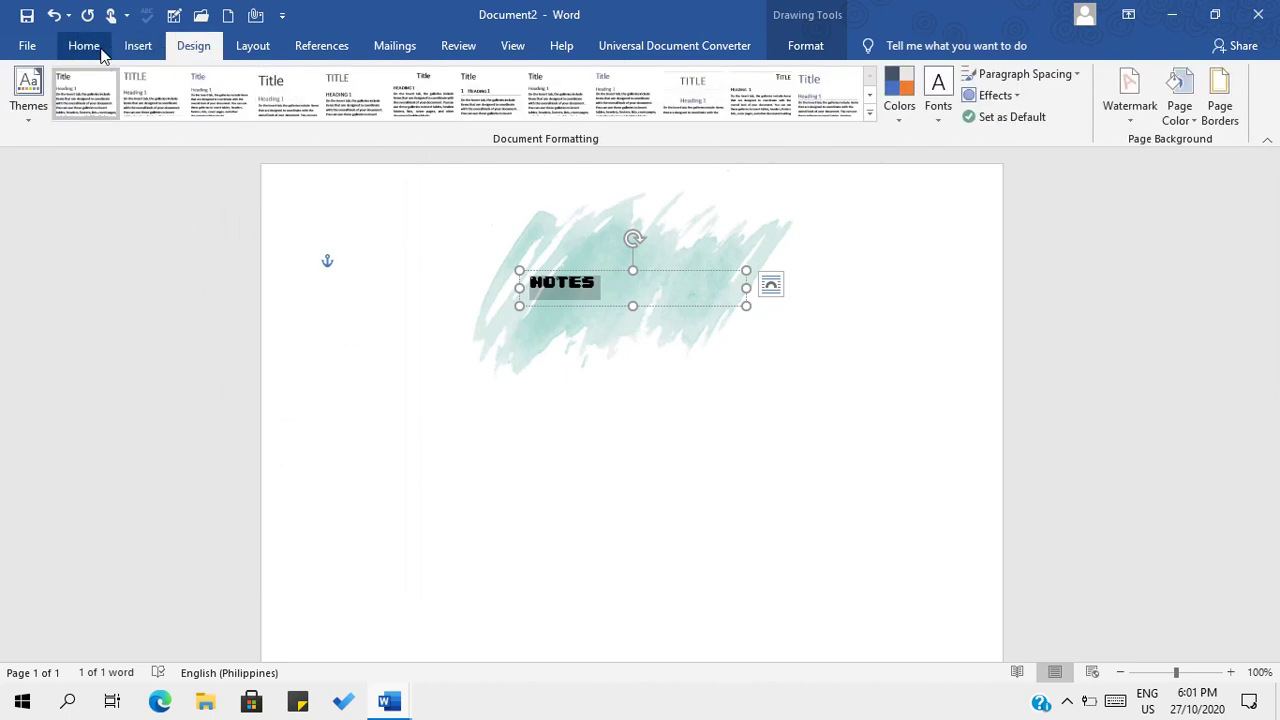
{"action": "left_click", "coordinate": [95, 48]}
{"action": "left_click", "coordinate": [282, 81]}
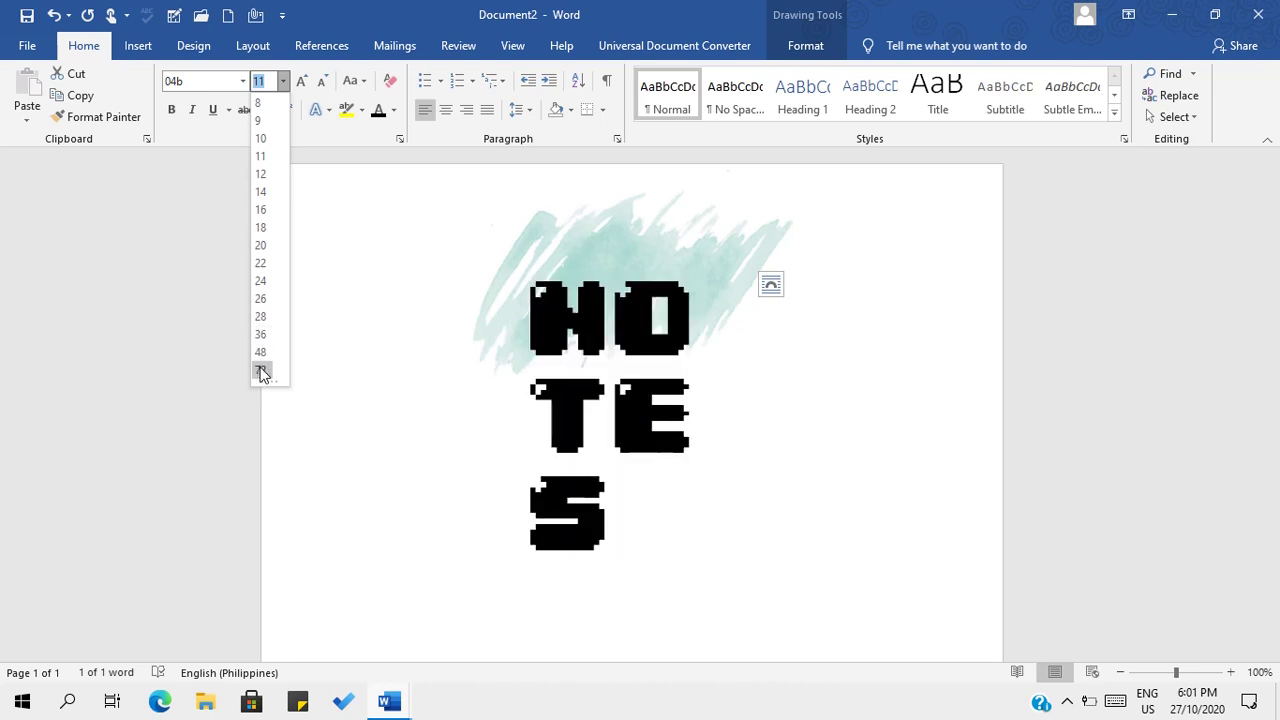
{"action": "left_click", "coordinate": [261, 371]}
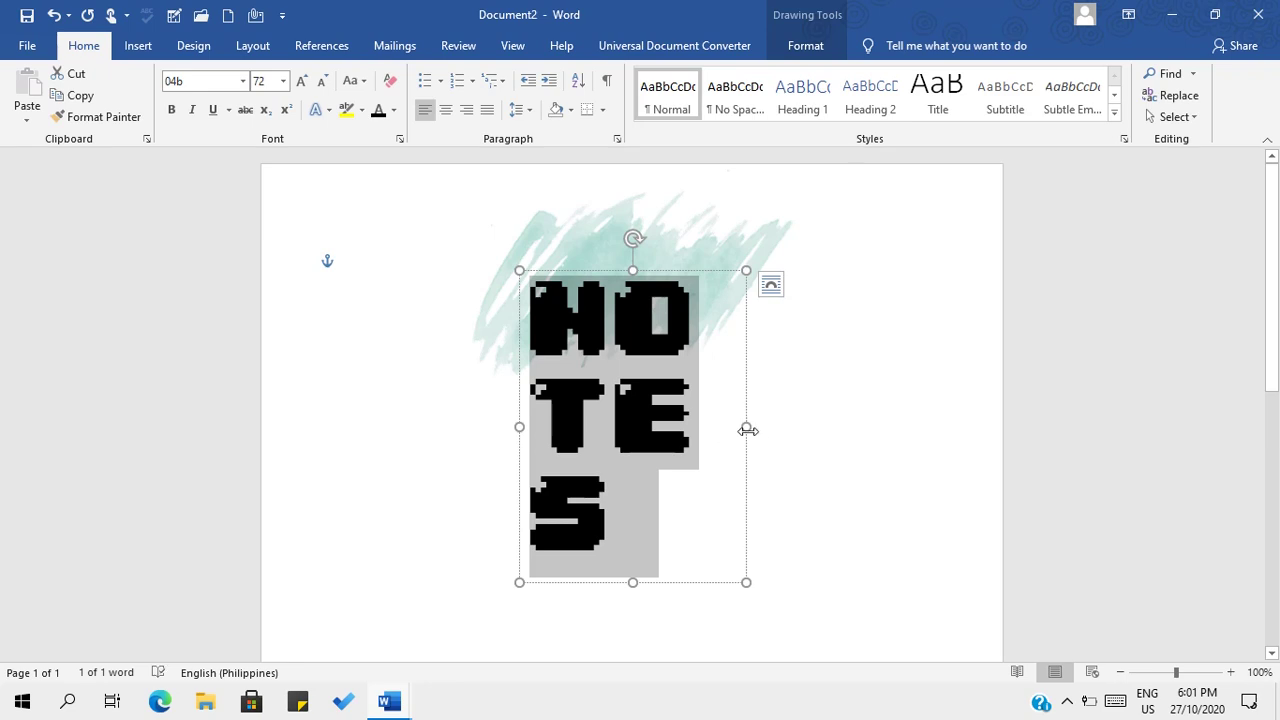
Widen the text box so NOTES fits on one line and centre the box over the brush stroke.
{"action": "left_click_drag", "start_coordinate": [748, 430], "coordinate": [988, 420]}
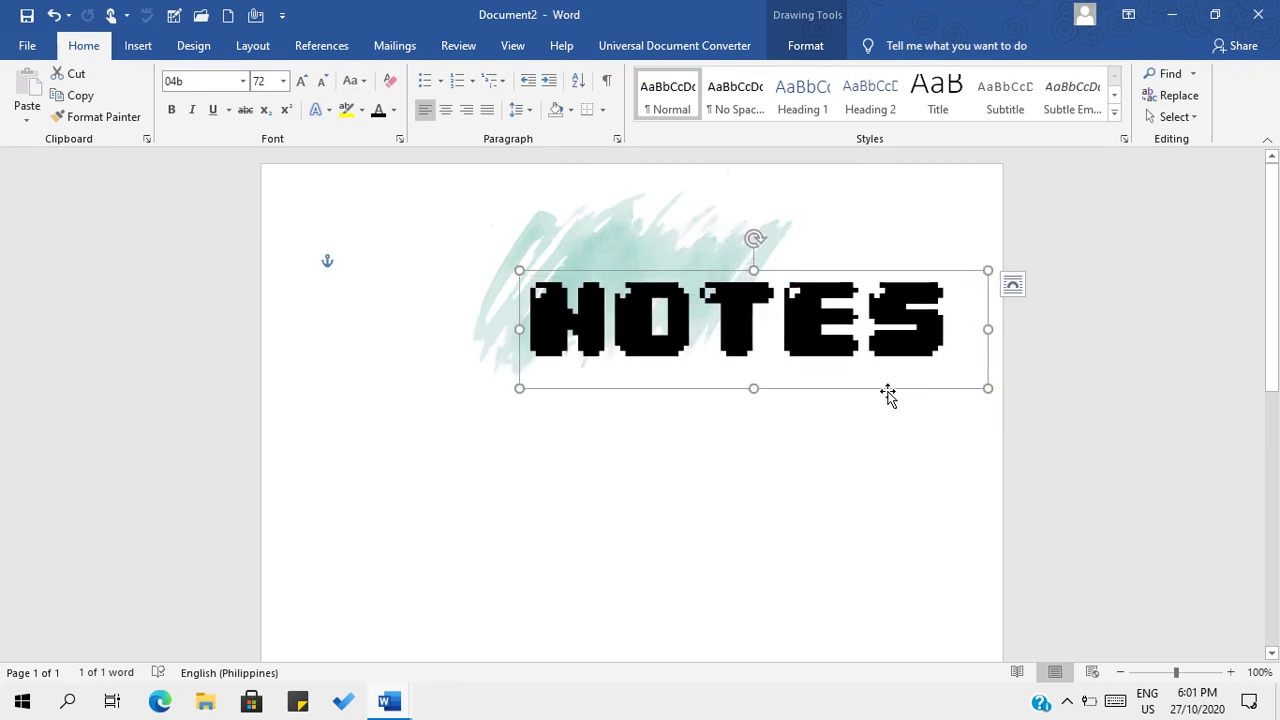
{"action": "left_click_drag", "start_coordinate": [888, 394], "coordinate": [753, 346]}
{"action": "left_click", "coordinate": [753, 346]}
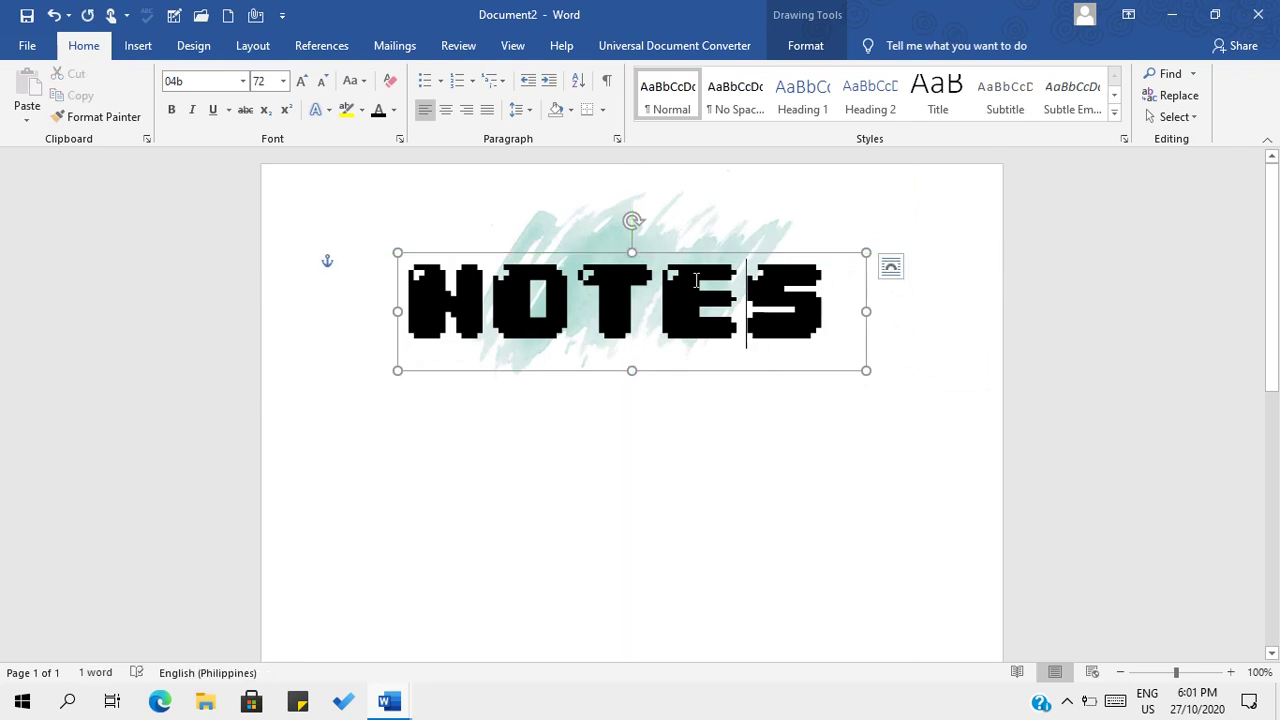
Reduce the NOTES text to size 48 and centre it within its text box.
{"action": "triple_click", "coordinate": [533, 278]}
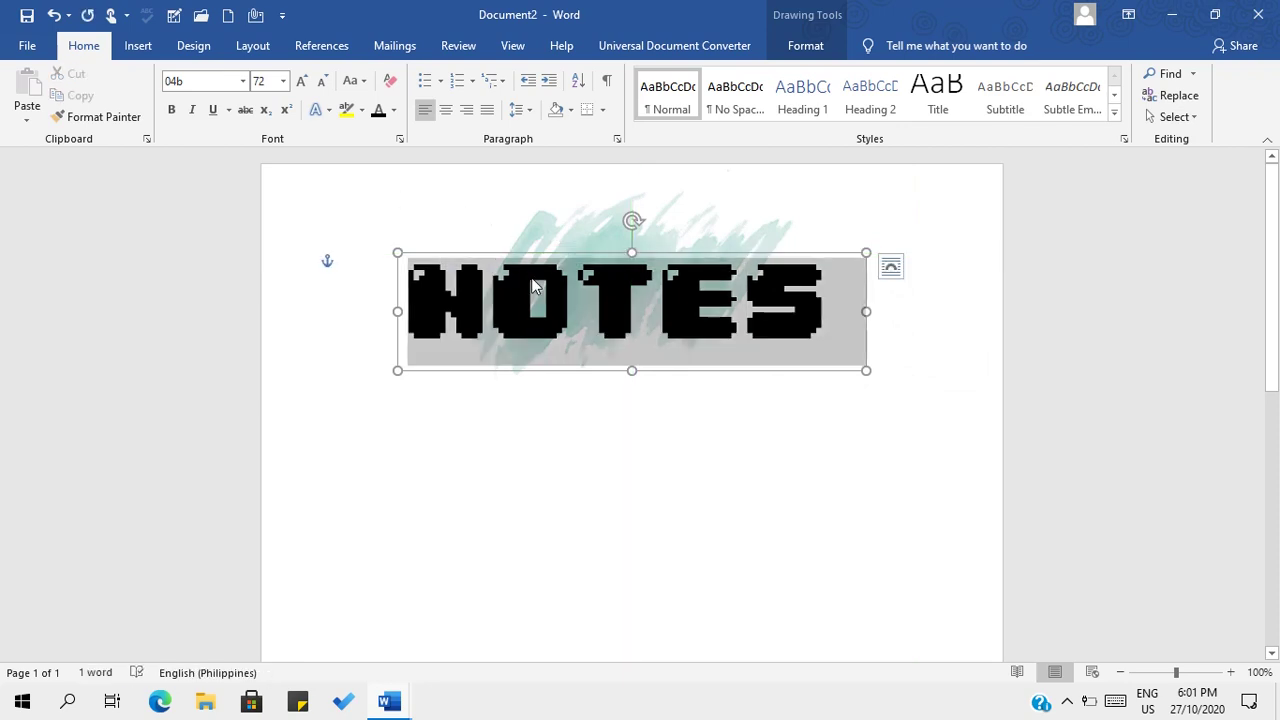
{"action": "left_click", "coordinate": [285, 82]}
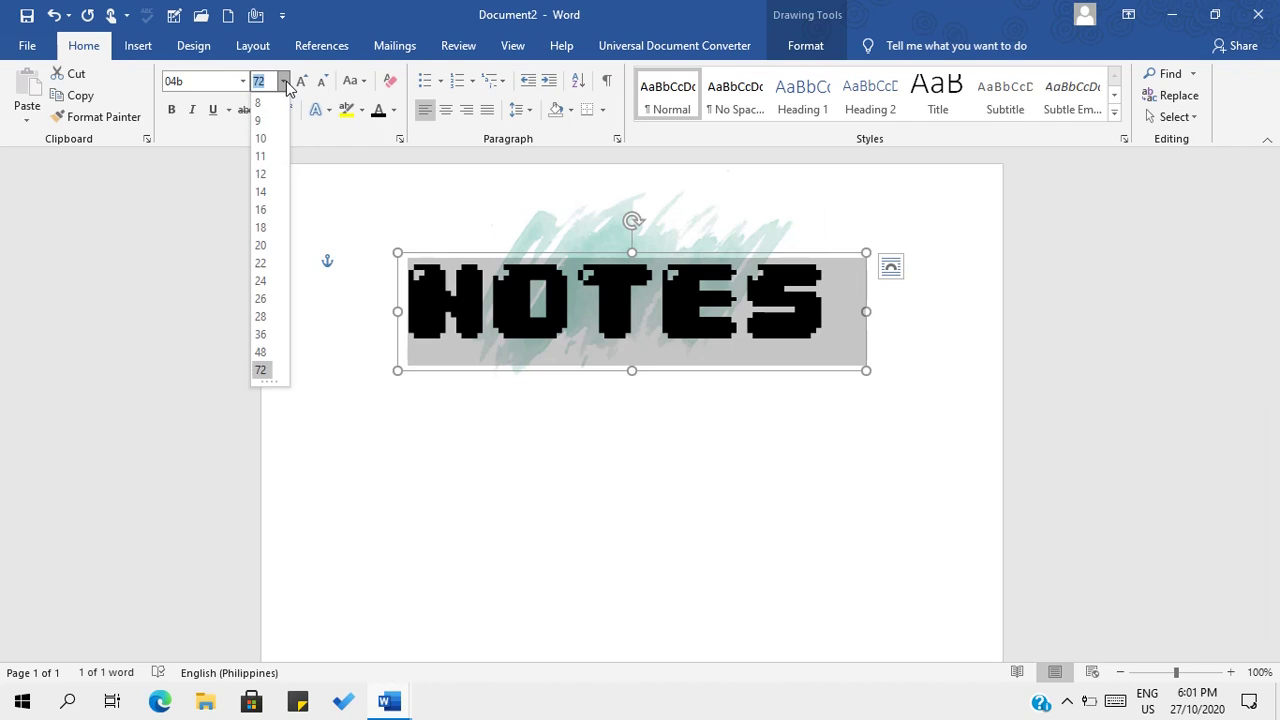
{"action": "left_click", "coordinate": [263, 366]}
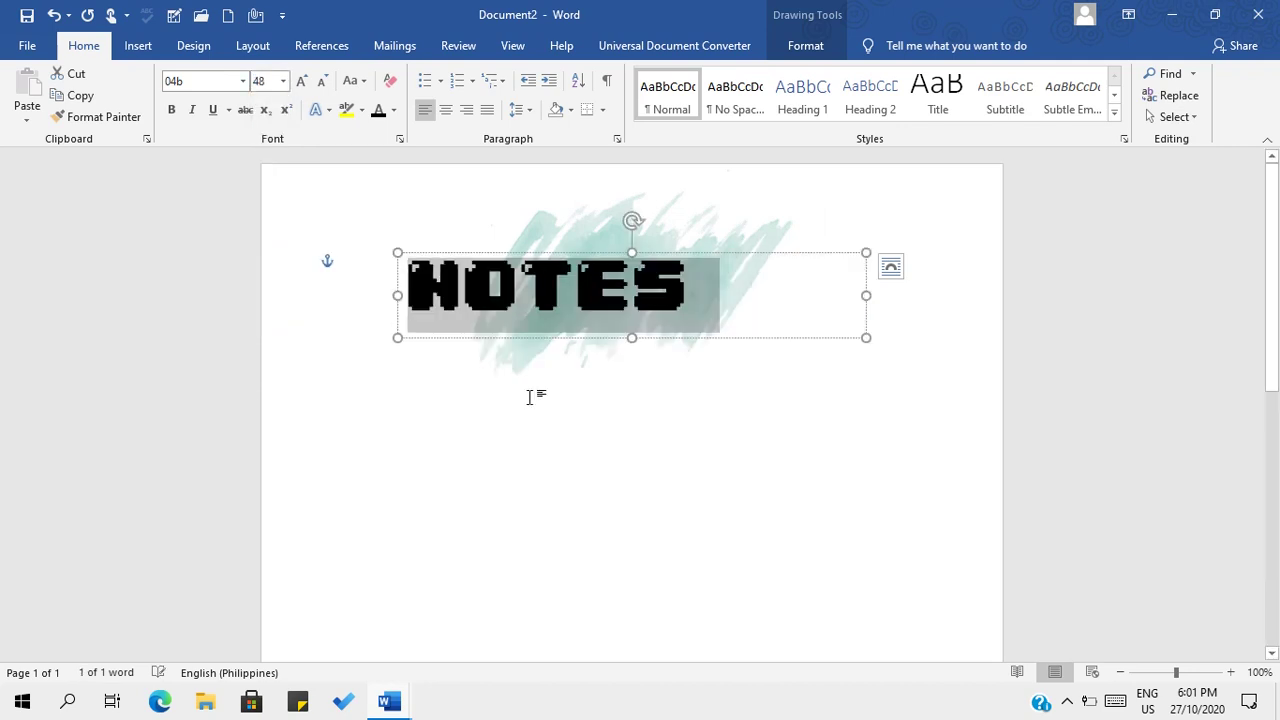
{"action": "left_click", "coordinate": [446, 110]}
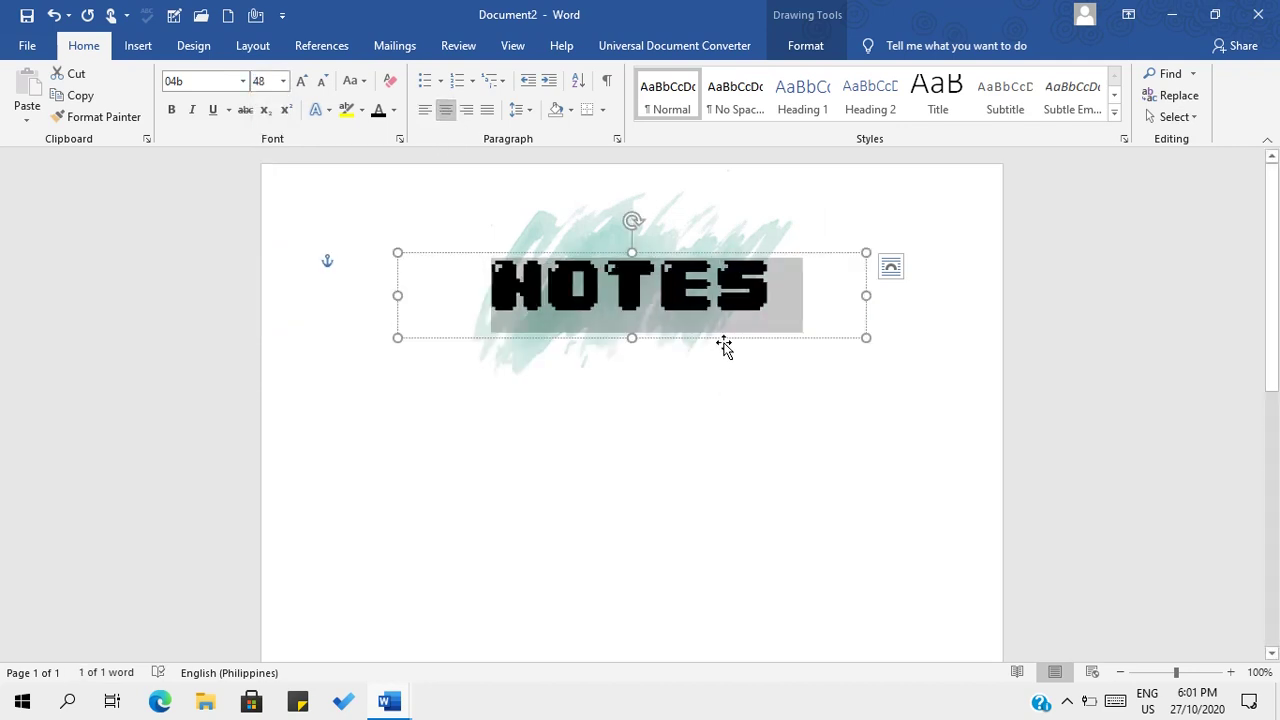
Fix the NOTES text box's position on the page and move it slightly higher over the brush stroke.
{"action": "left_click_drag", "start_coordinate": [725, 342], "coordinate": [718, 318]}
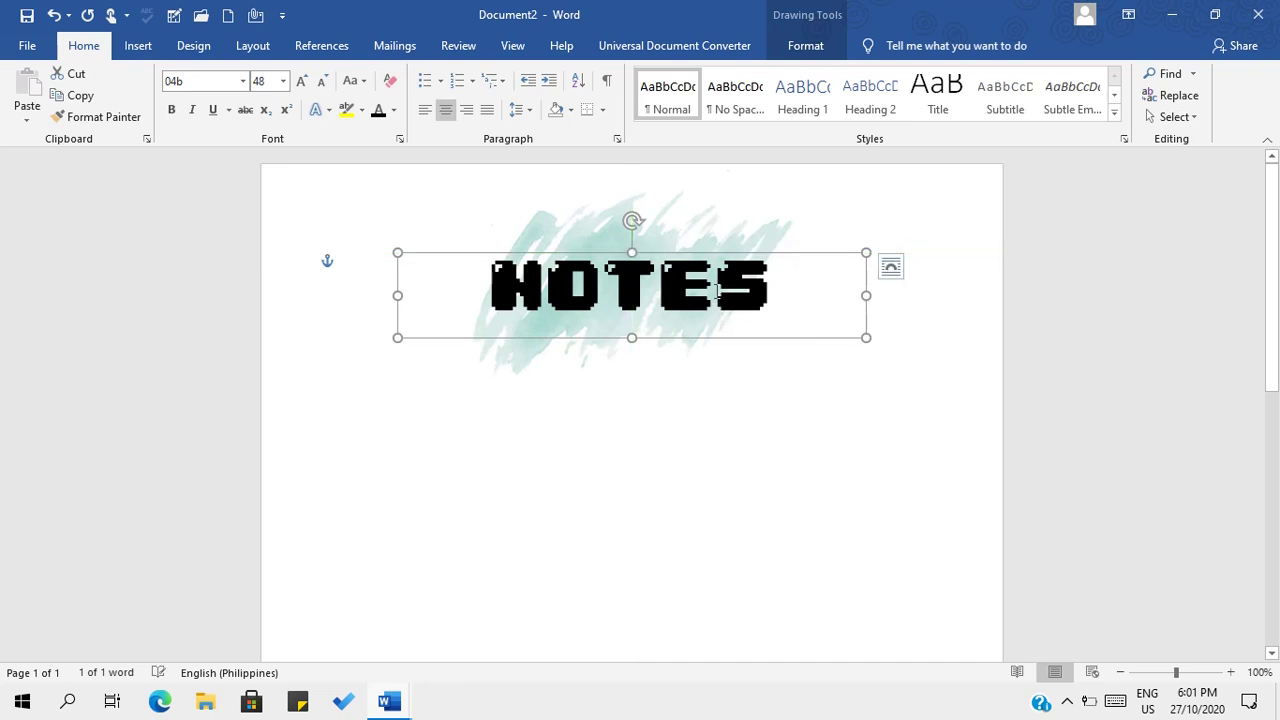
{"action": "left_click", "coordinate": [890, 265]}
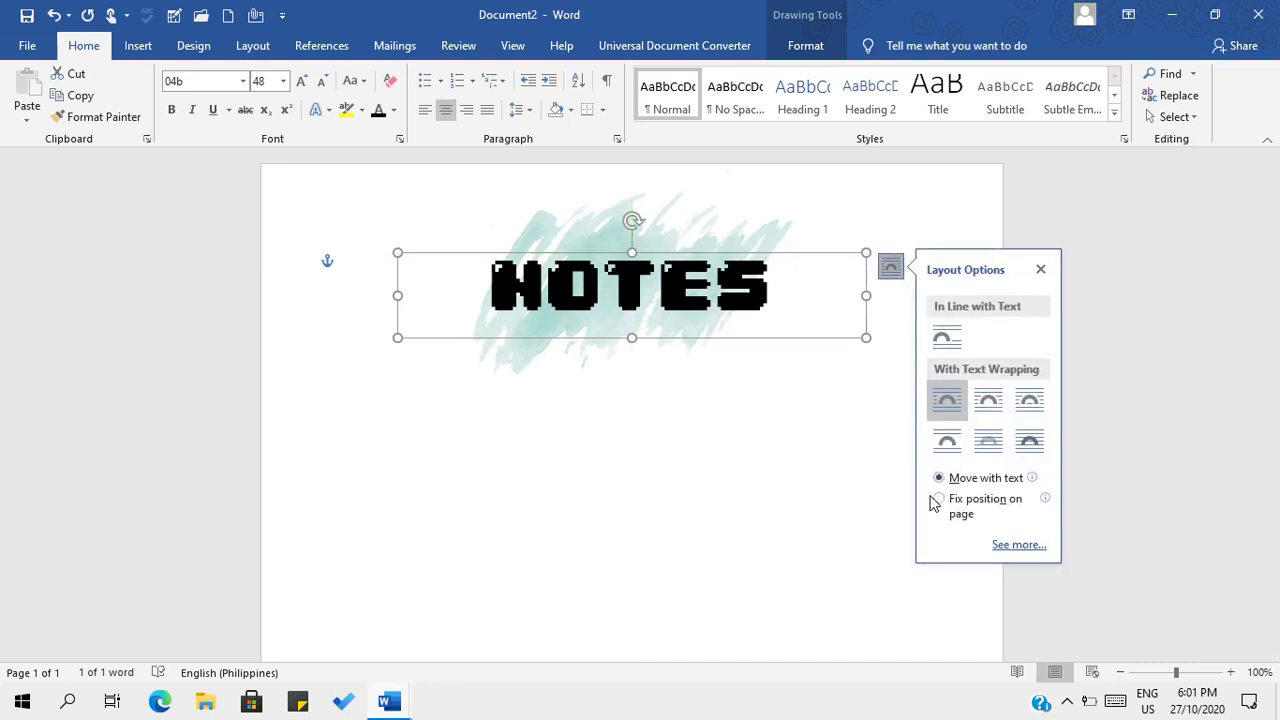
{"action": "left_click", "coordinate": [940, 500]}
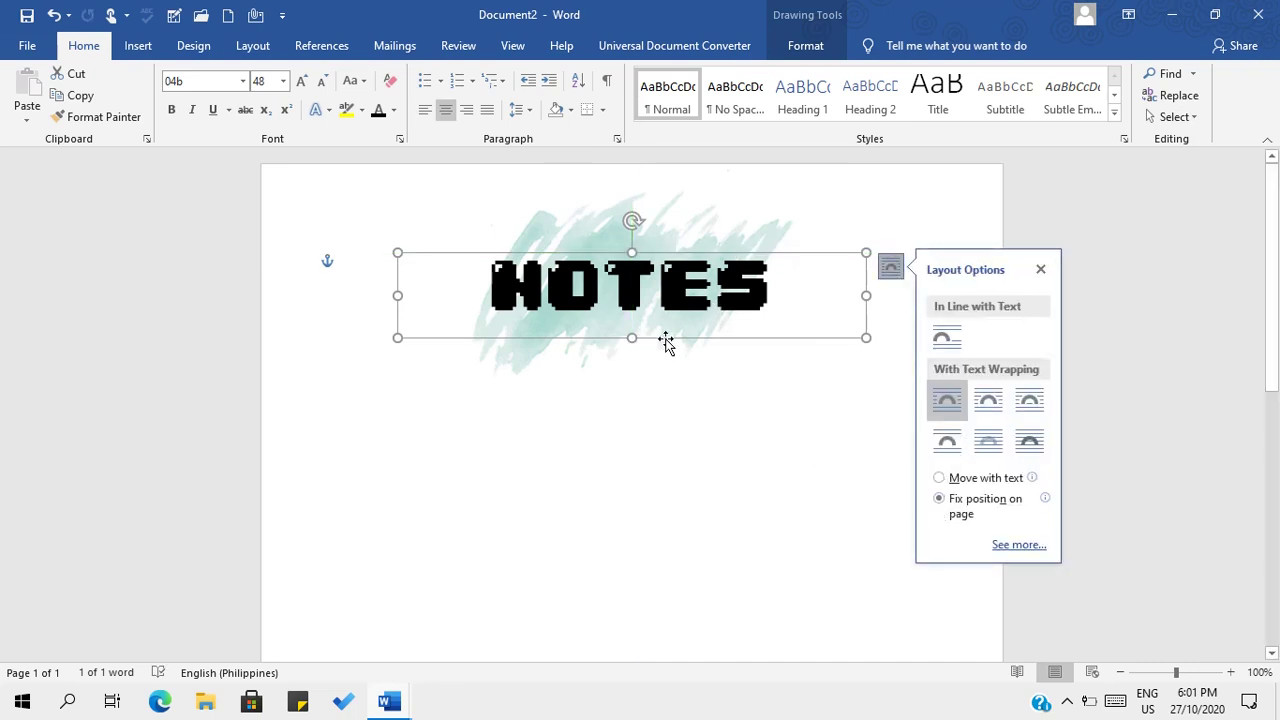
{"action": "left_click_drag", "start_coordinate": [666, 343], "coordinate": [668, 320]}
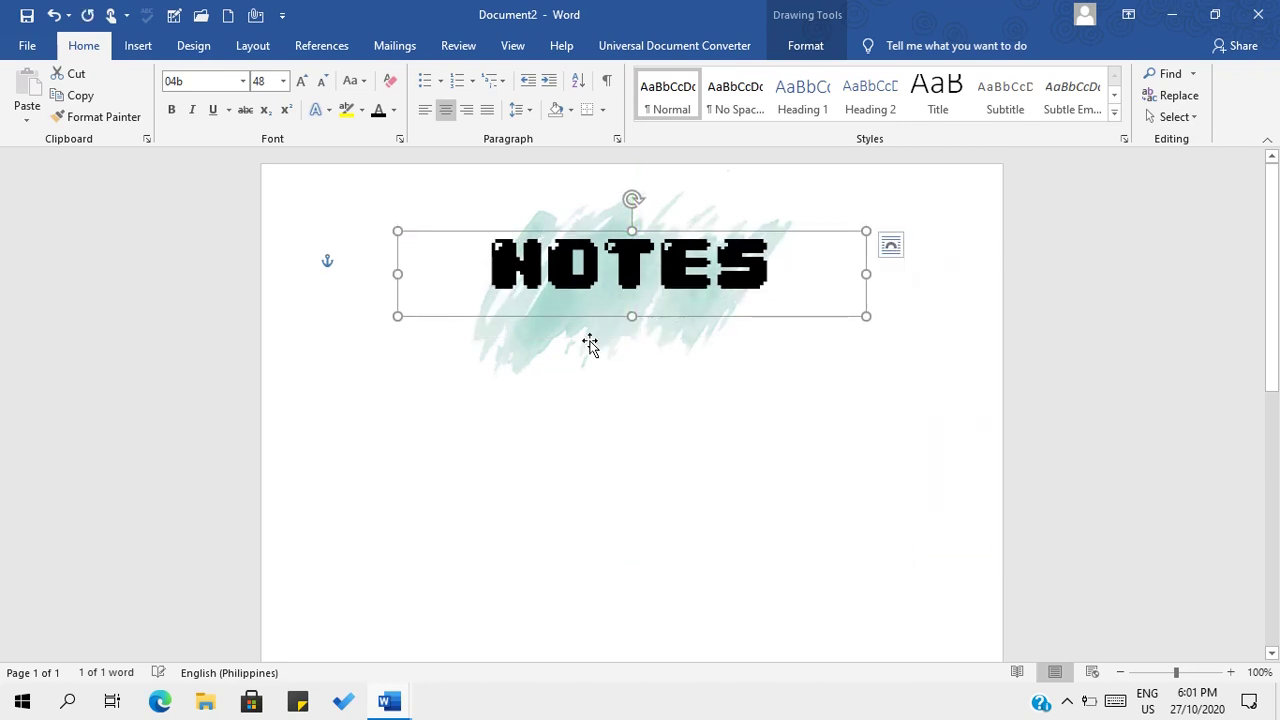
Move the brush stroke picture slightly higher behind the NOTES title.
{"action": "left_click", "coordinate": [590, 343]}
{"action": "left_click_drag", "start_coordinate": [669, 387], "coordinate": [687, 377]}
{"action": "left_click", "coordinate": [891, 295]}
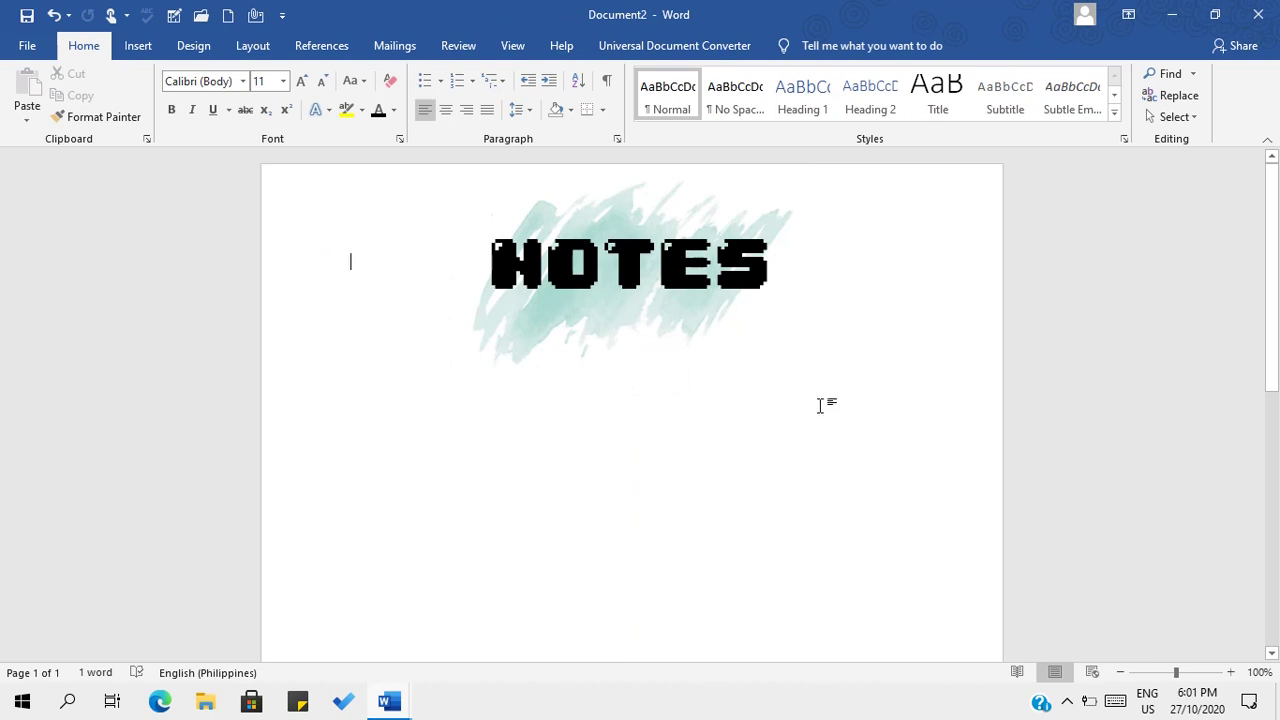
Draw a rectangle about 19 cm high and 8.8 cm wide below the title, in the left half of the page.
{"action": "left_click", "coordinate": [1120, 672]}
{"action": "left_click", "coordinate": [1120, 672]}
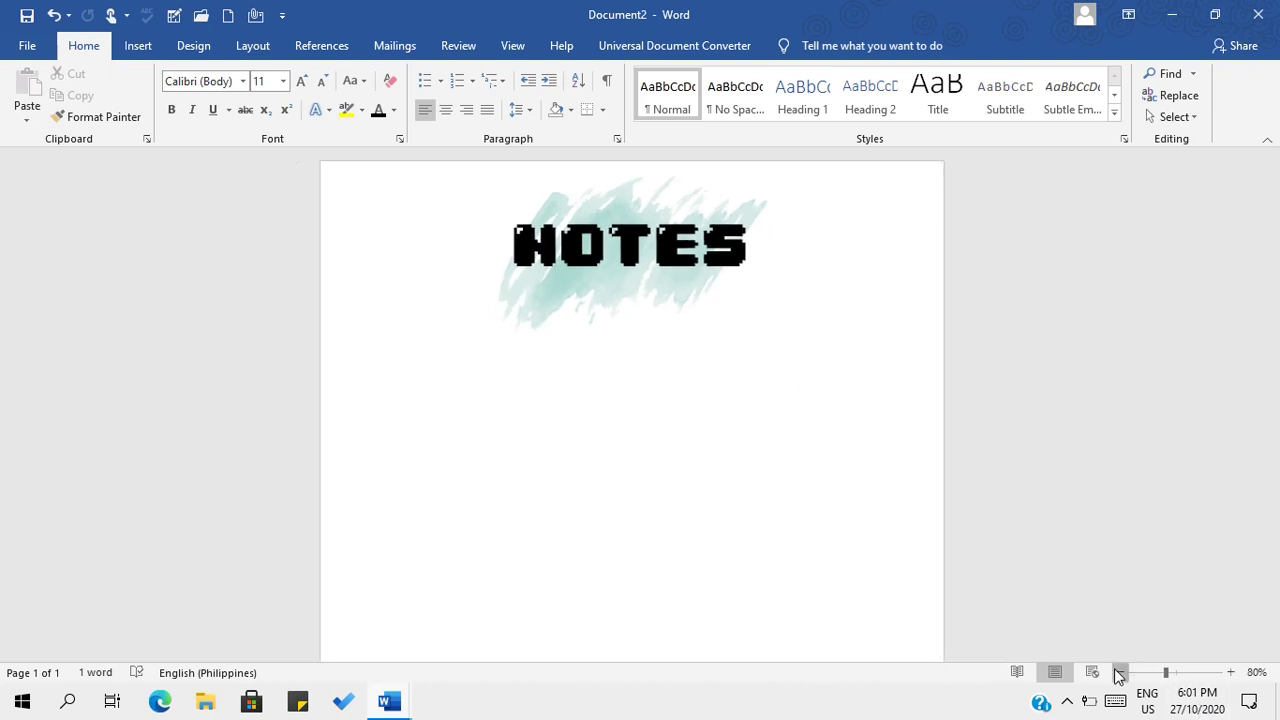
{"action": "left_click", "coordinate": [1120, 672]}
{"action": "left_click", "coordinate": [1120, 672]}
{"action": "left_click", "coordinate": [1120, 672]}
{"action": "left_click", "coordinate": [1120, 672]}
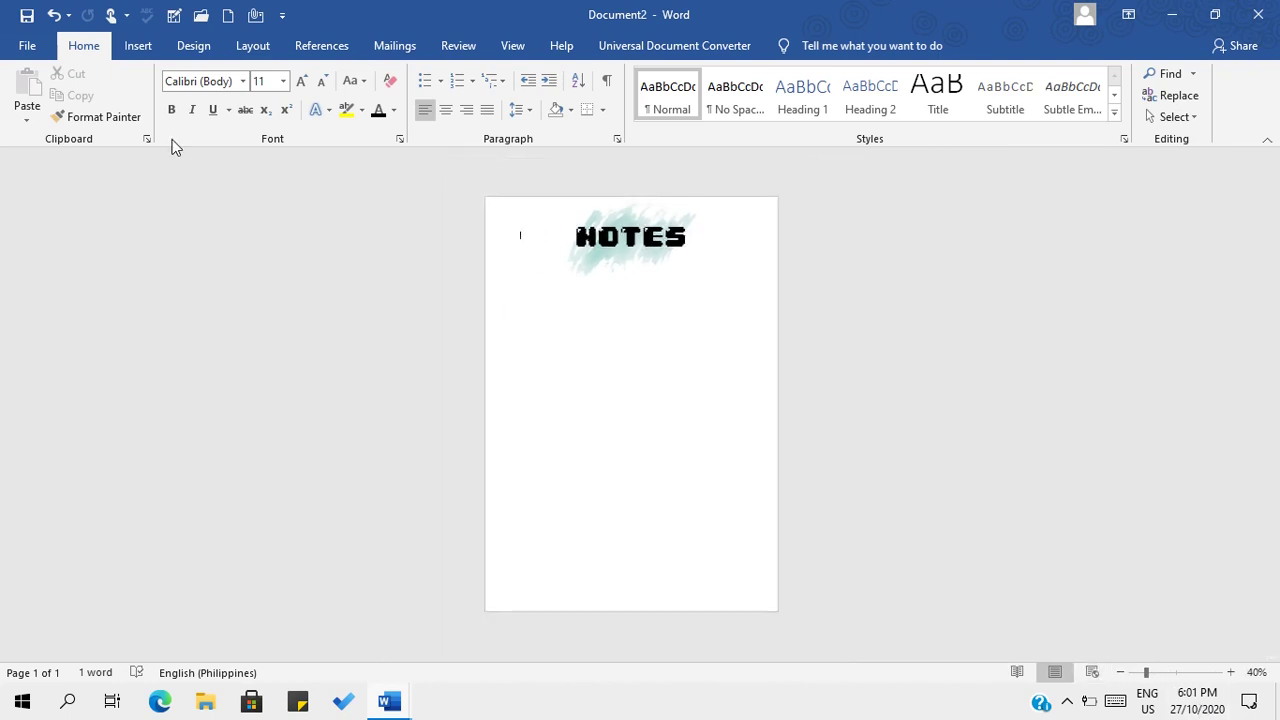
{"action": "left_click", "coordinate": [140, 46]}
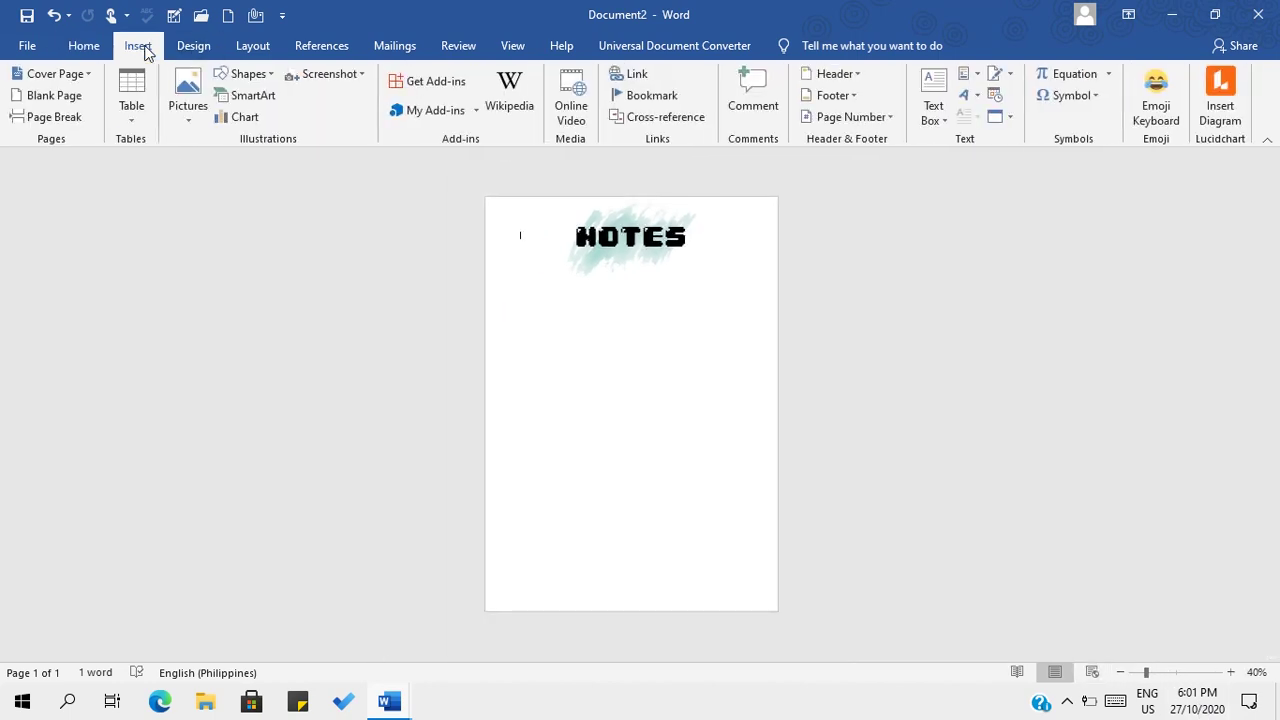
{"action": "left_click", "coordinate": [243, 75]}
{"action": "left_click", "coordinate": [280, 118]}
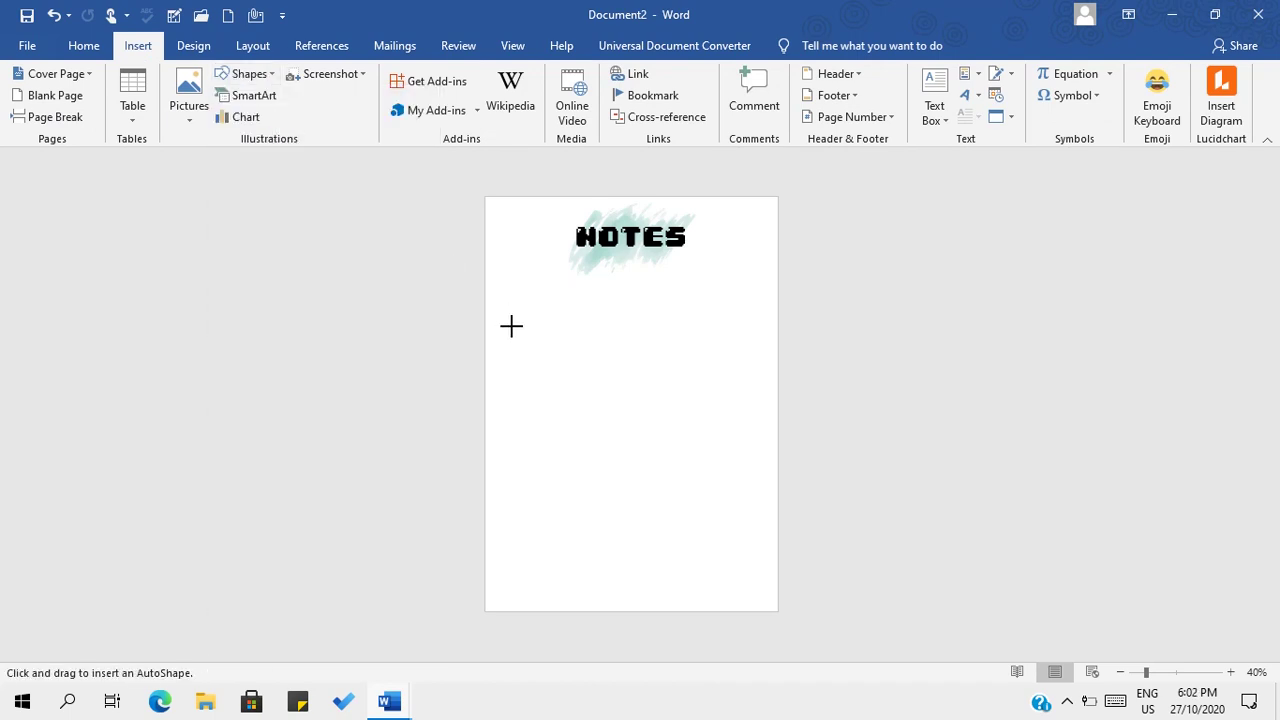
{"action": "left_click_drag", "start_coordinate": [509, 302], "coordinate": [633, 570]}
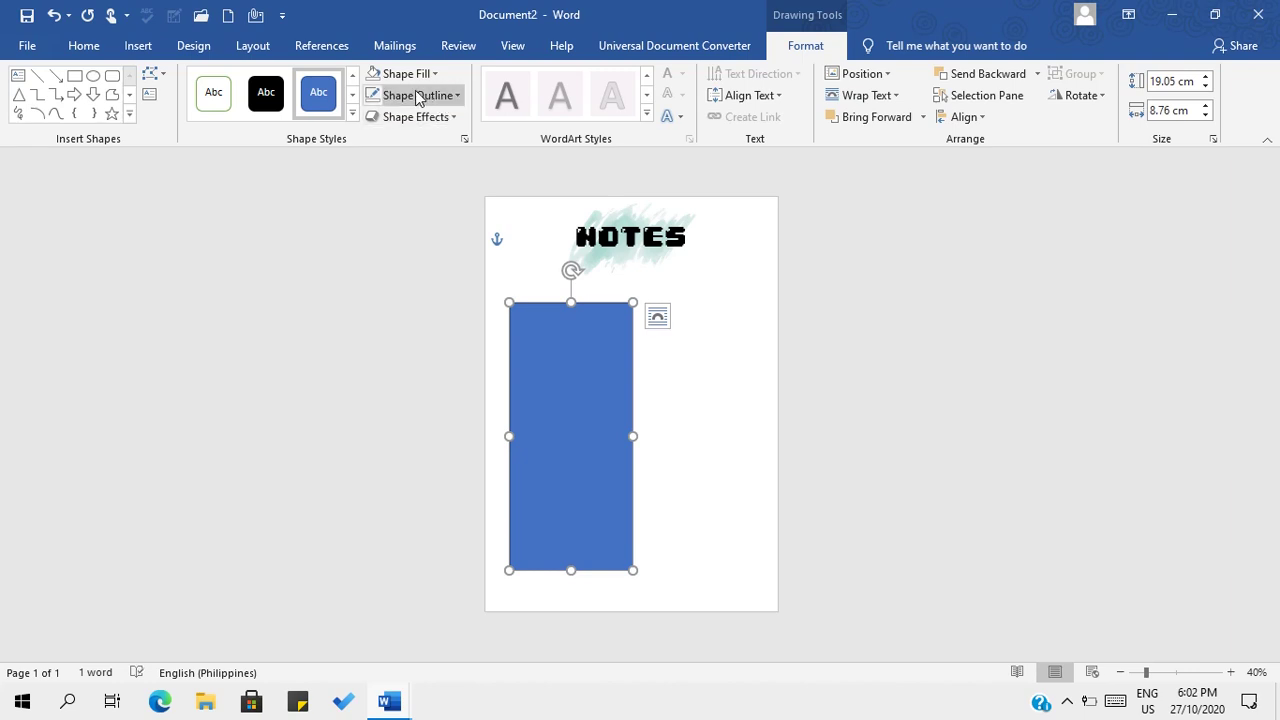
Remove the blue fill from the rectangle.
{"action": "left_click", "coordinate": [418, 96]}
{"action": "left_click", "coordinate": [408, 74]}
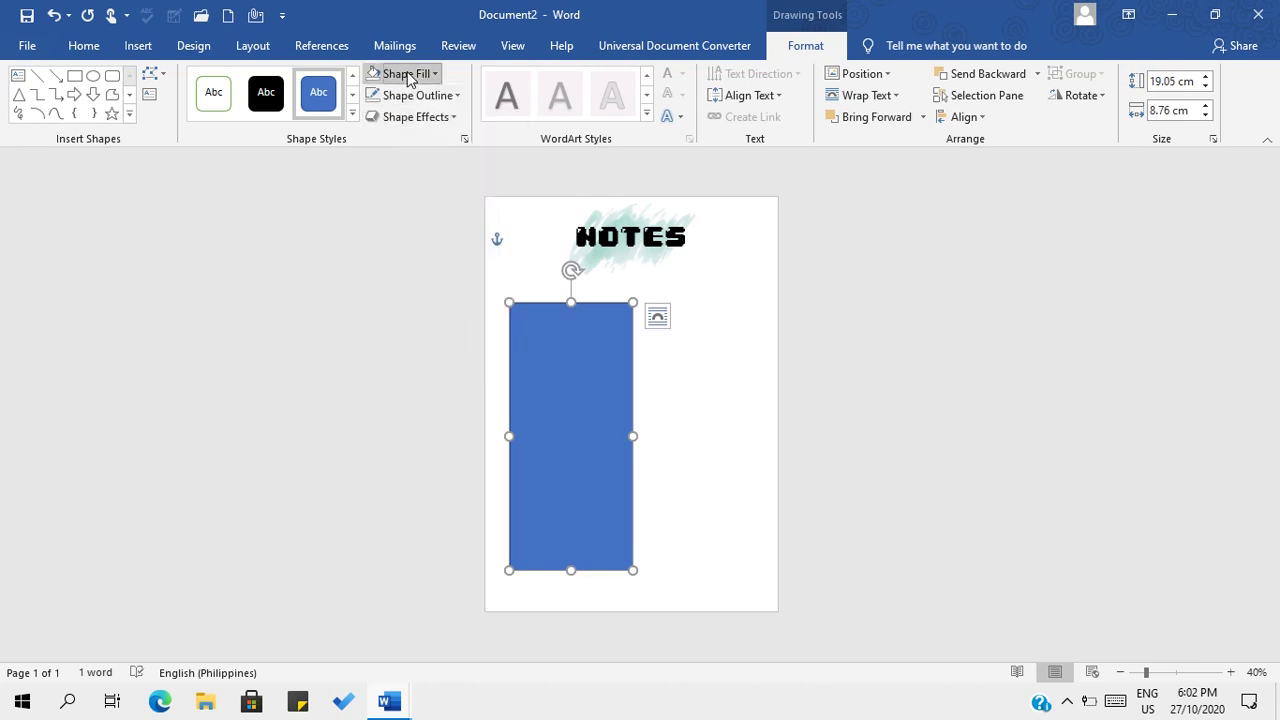
{"action": "left_click", "coordinate": [408, 74]}
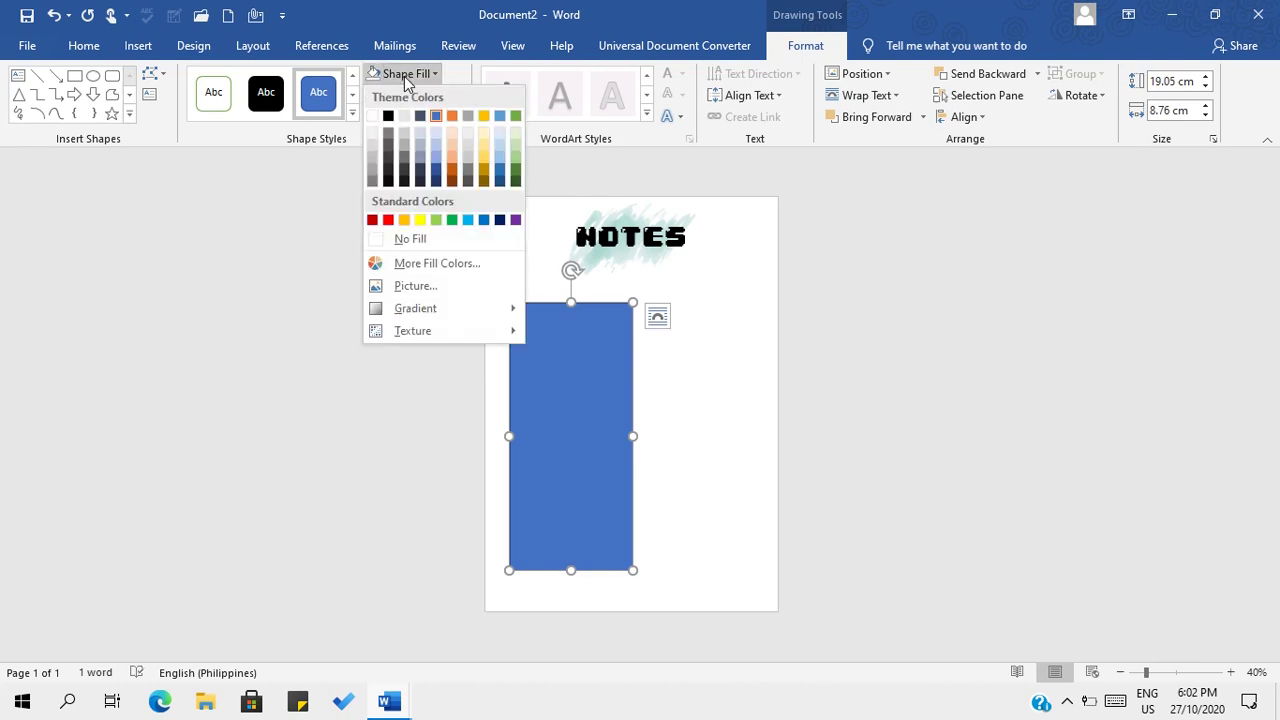
{"action": "left_click", "coordinate": [406, 76]}
{"action": "left_click", "coordinate": [373, 74]}
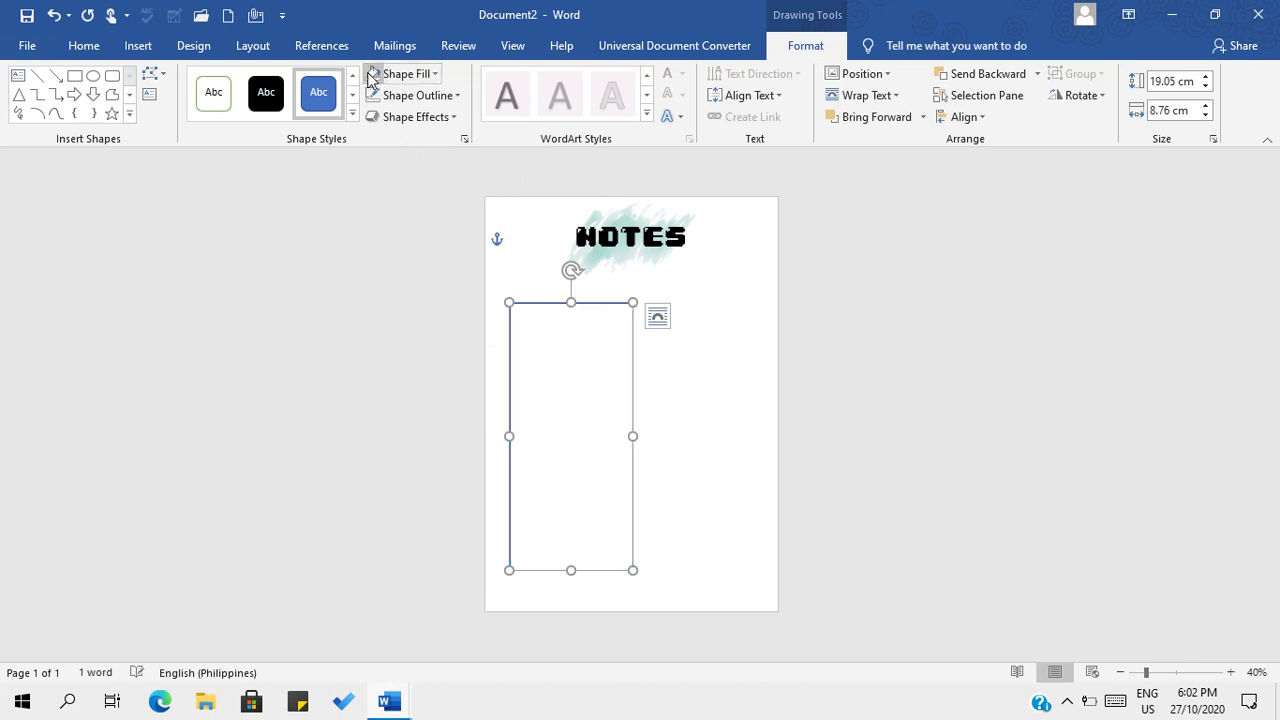
Give the rectangle a black outline with a weight of 6 pt.
{"action": "left_click", "coordinate": [412, 96]}
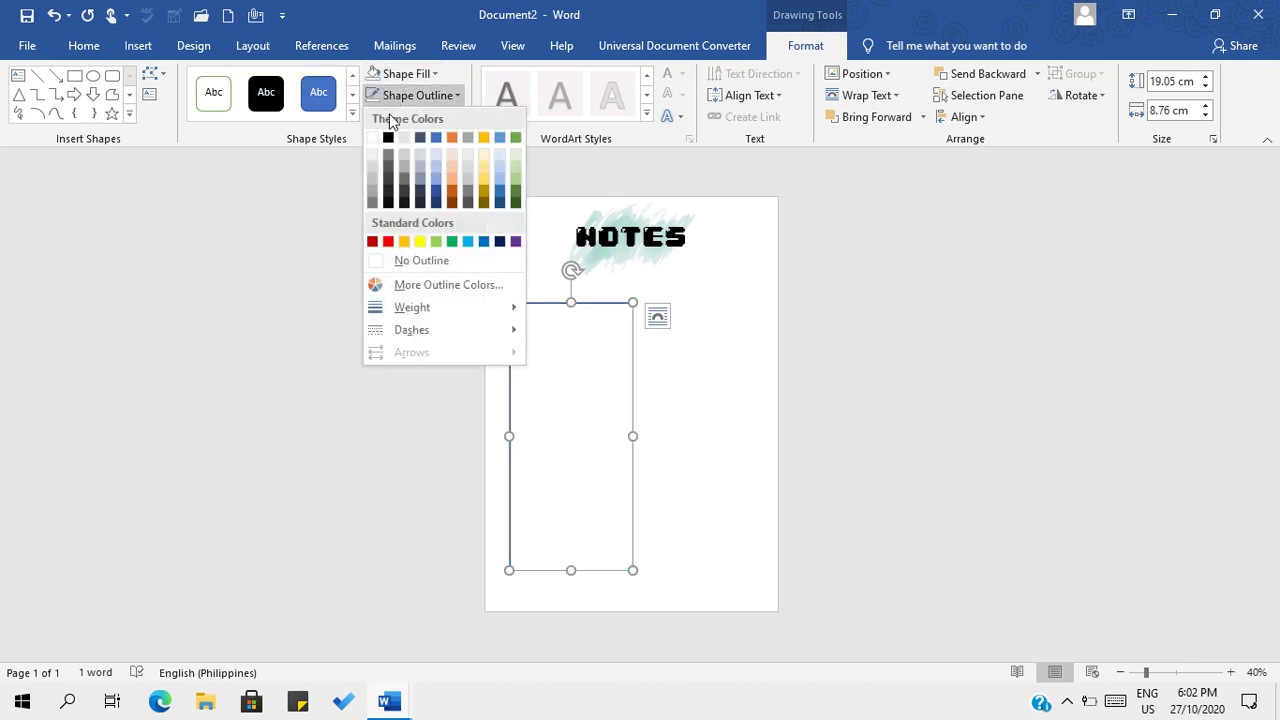
{"action": "left_click", "coordinate": [389, 138]}
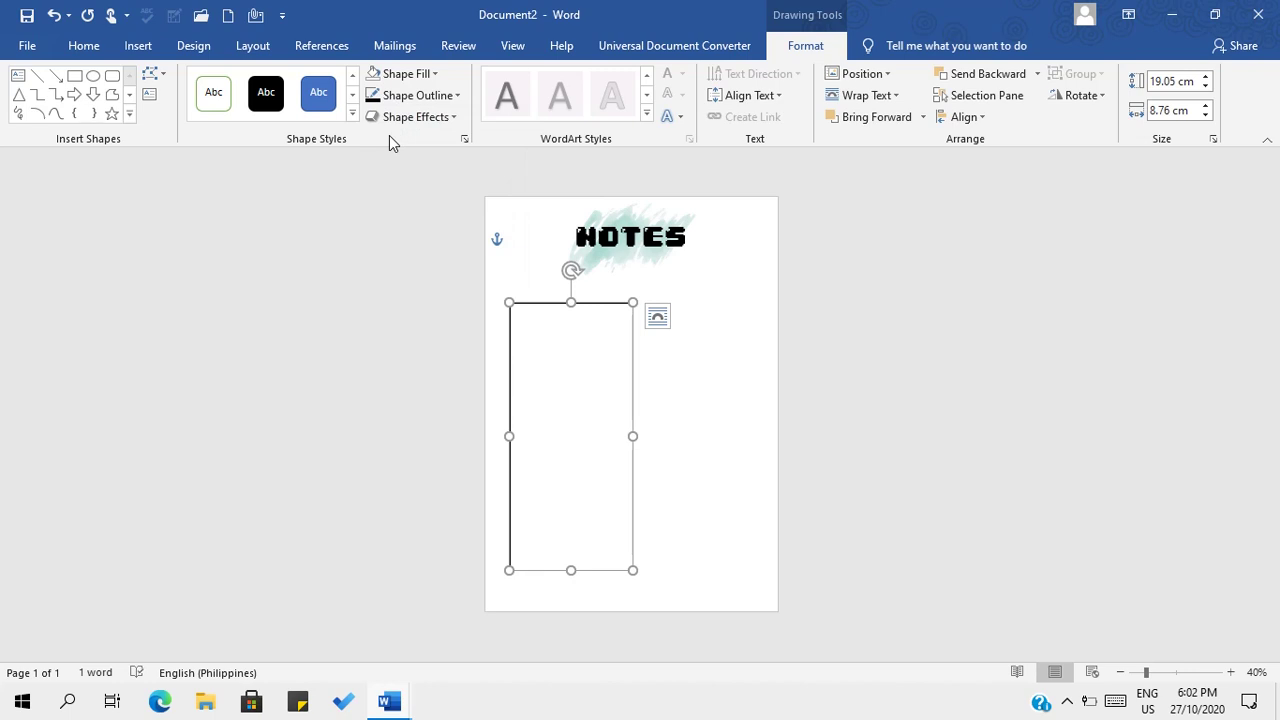
{"action": "left_click", "coordinate": [433, 101]}
{"action": "mouse_move", "coordinate": [480, 310]}
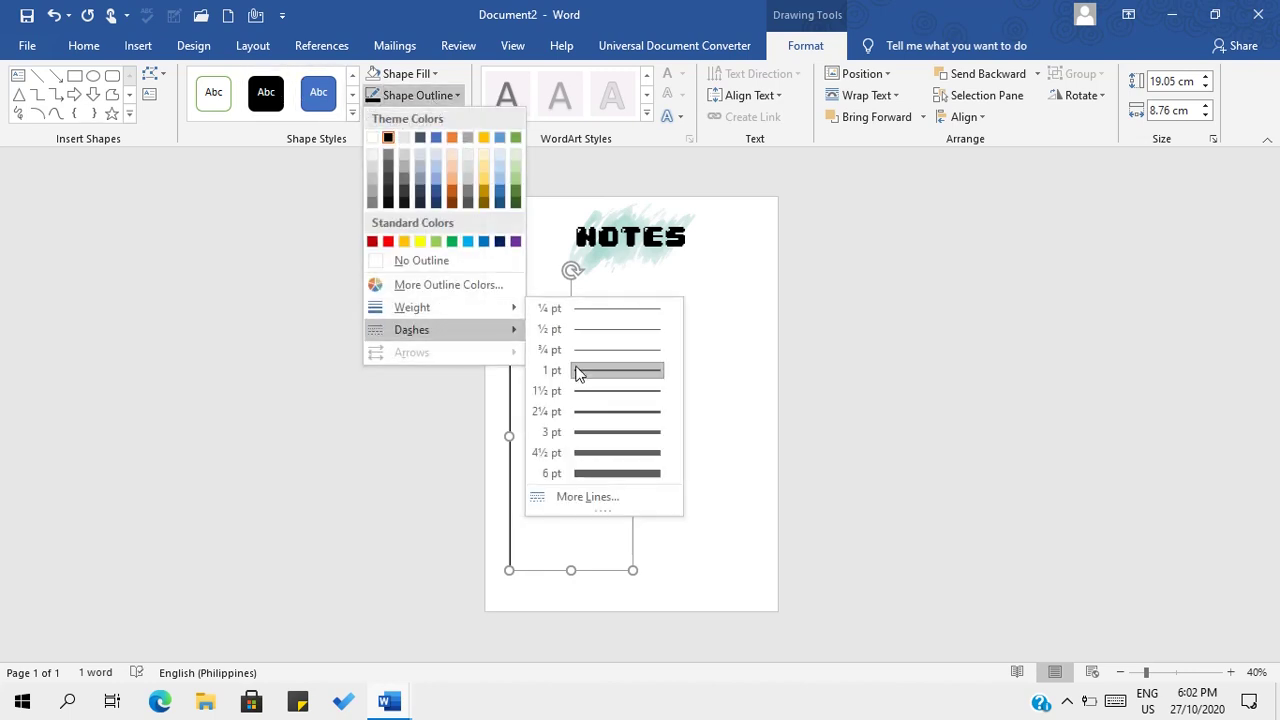
{"action": "left_click", "coordinate": [630, 476]}
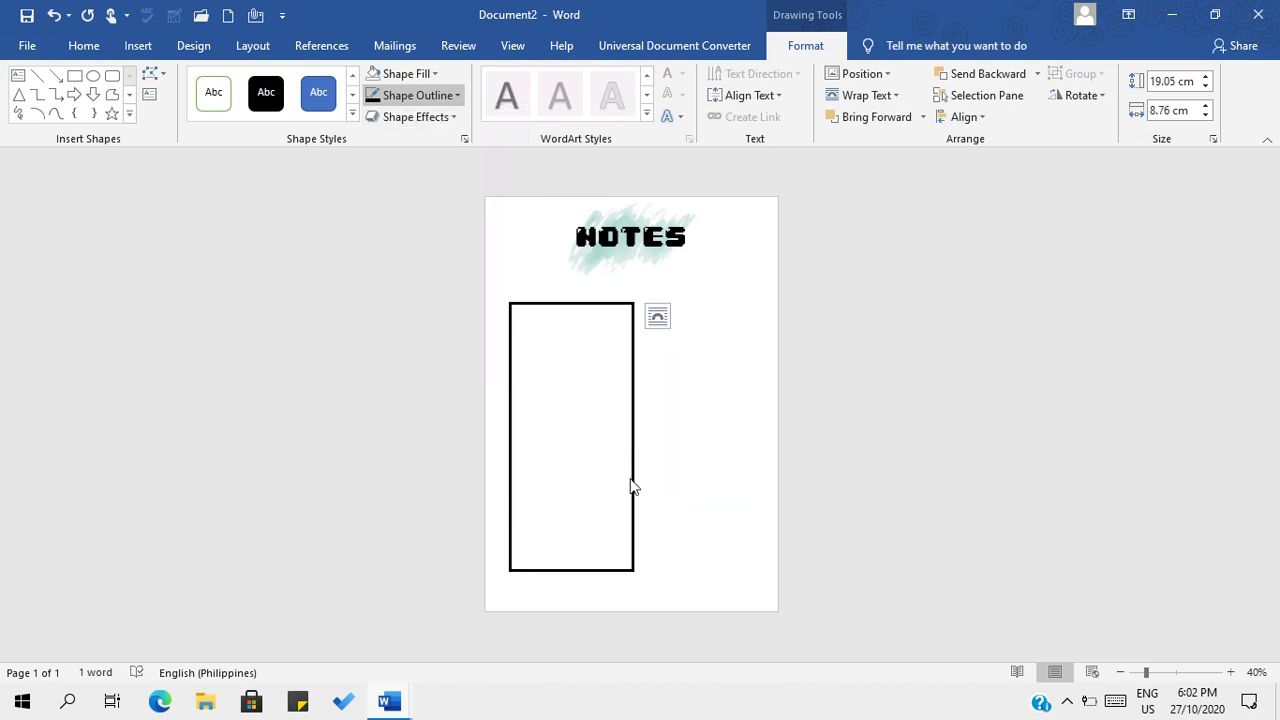
Nudge the outlined rectangle slightly upward and paste a duplicate of it onto the page.
{"action": "left_click_drag", "start_coordinate": [630, 372], "coordinate": [633, 361]}
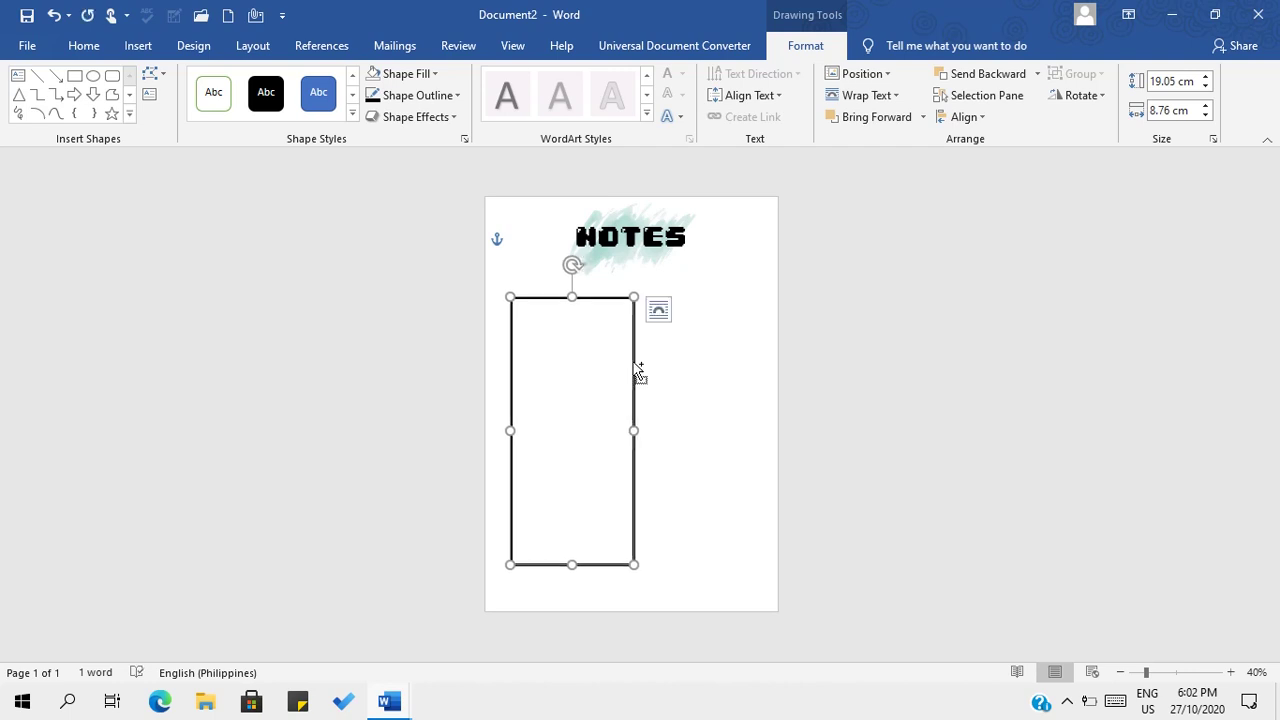
{"action": "key", "text": "ctrl"}
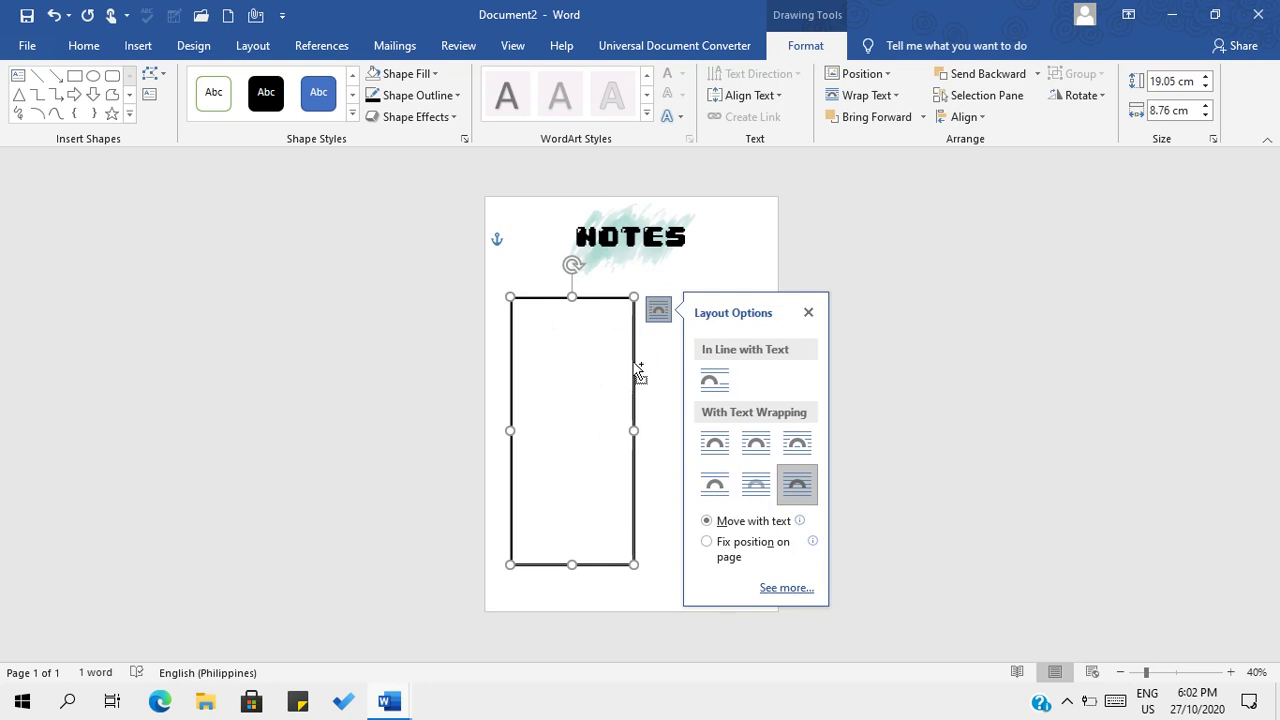
{"action": "right_click", "coordinate": [636, 370]}
{"action": "left_click", "coordinate": [677, 339]}
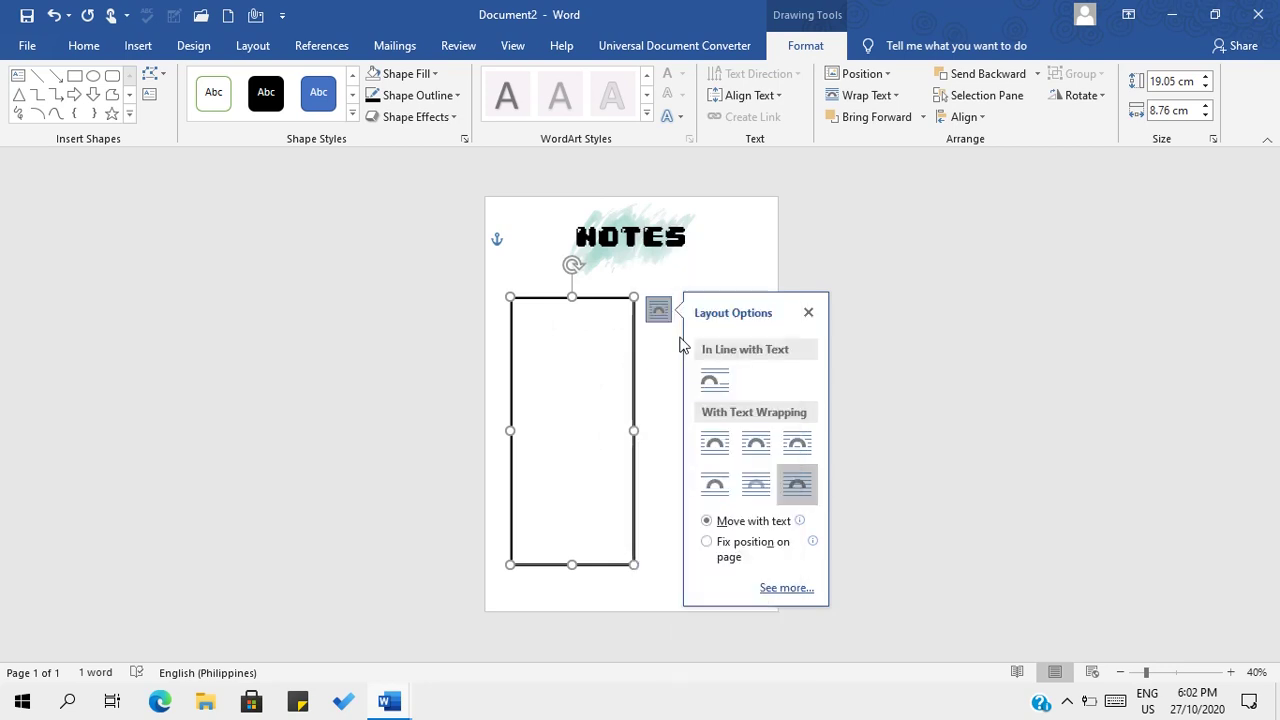
{"action": "left_click", "coordinate": [663, 362]}
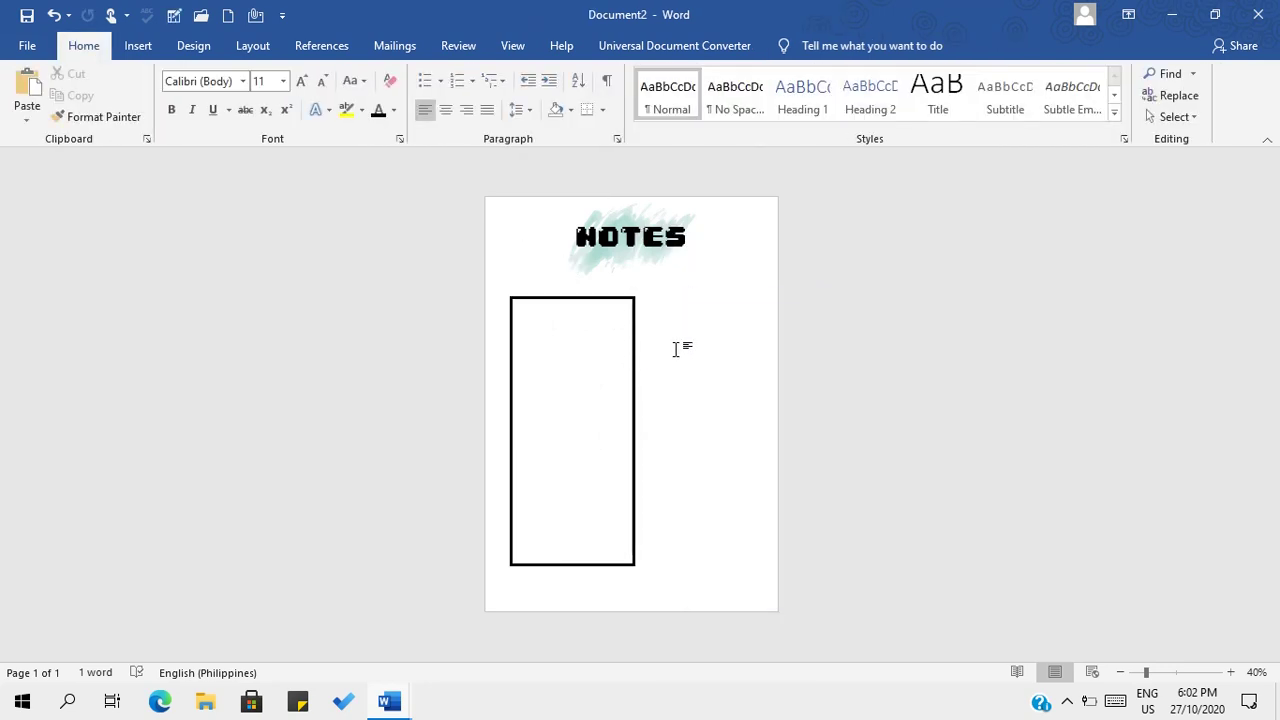
{"action": "right_click", "coordinate": [676, 348]}
{"action": "left_click", "coordinate": [716, 432]}
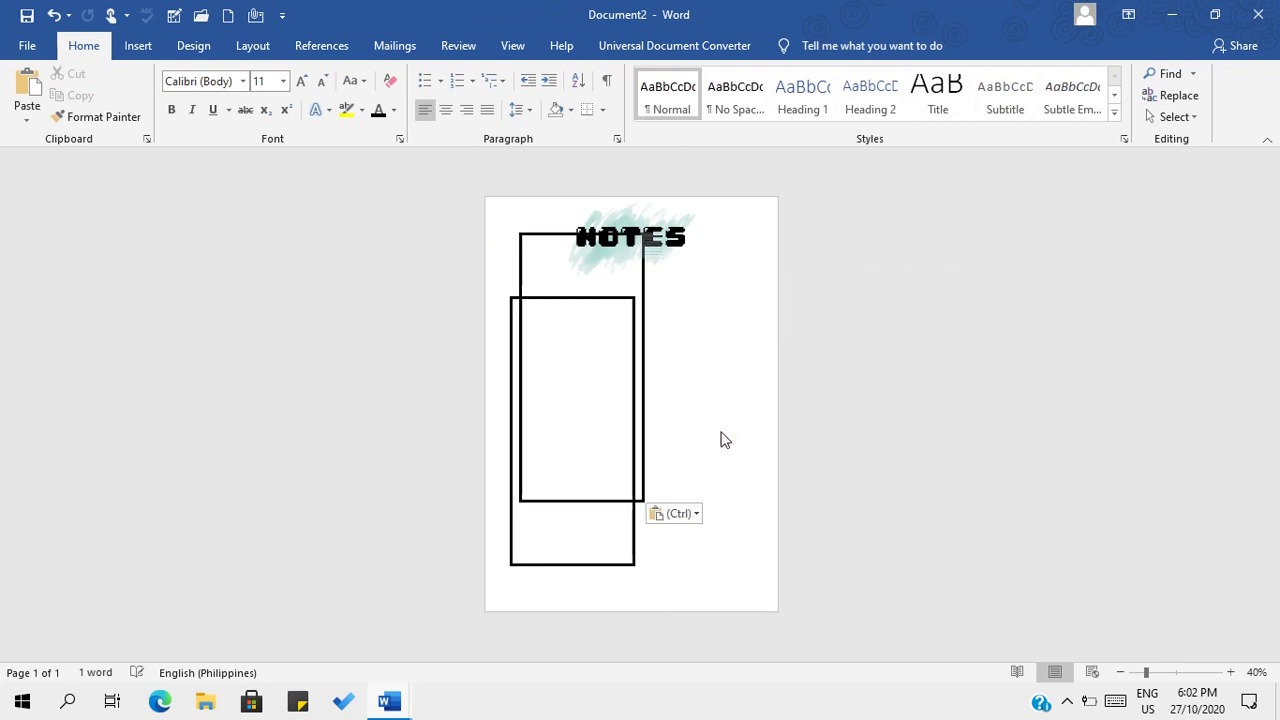
Place the duplicate rectangle in the right half of the page, level with the original.
{"action": "left_click", "coordinate": [646, 362]}
{"action": "left_click_drag", "start_coordinate": [645, 341], "coordinate": [766, 409]}
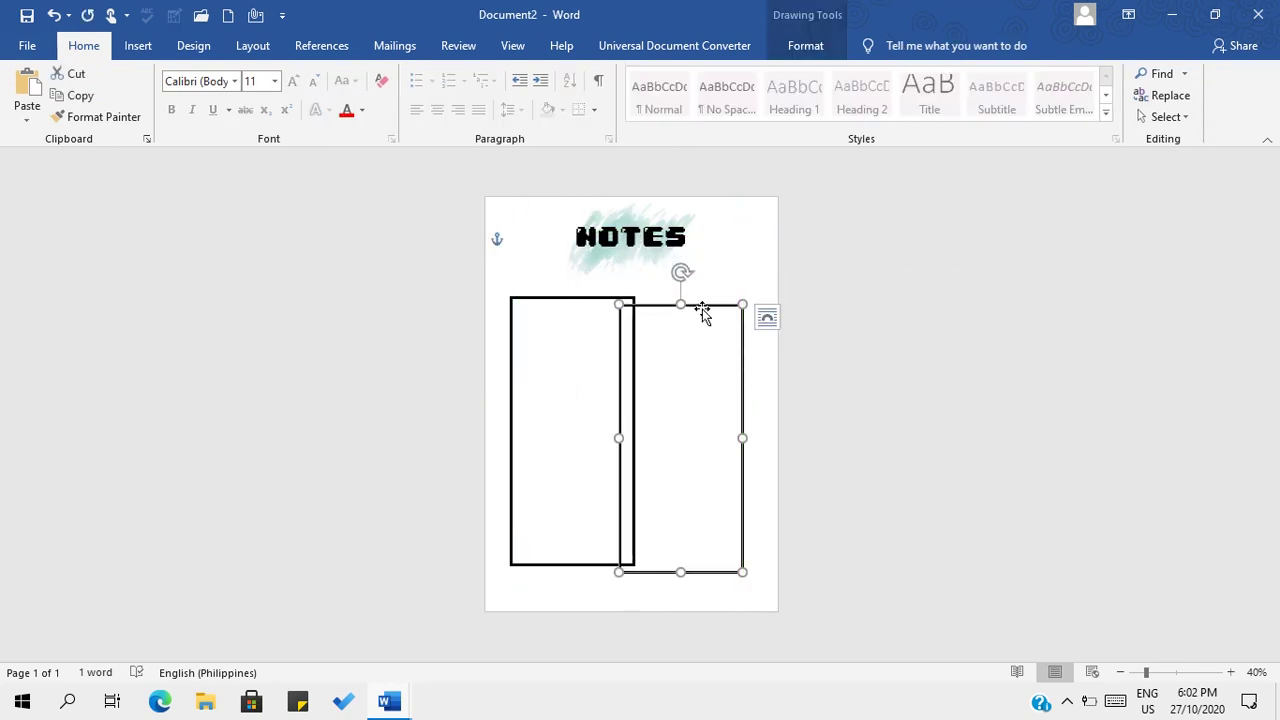
{"action": "left_click_drag", "start_coordinate": [703, 313], "coordinate": [723, 297]}
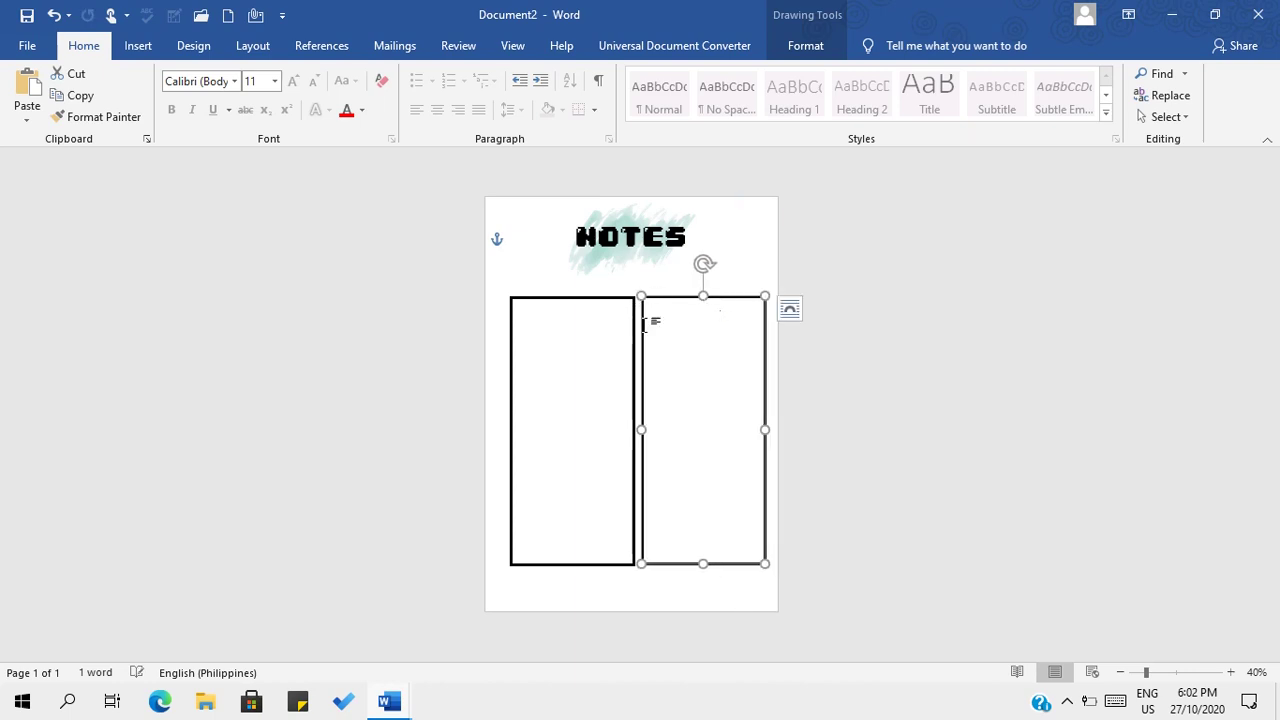
Shift the left rectangle slightly toward the page's left edge and align its top edge with the right rectangle's.
{"action": "left_click", "coordinate": [603, 331]}
{"action": "mouse_move", "coordinate": [582, 297]}
{"action": "left_mouse_down"}
{"action": "mouse_move", "coordinate": [612, 298]}
{"action": "mouse_move", "coordinate": [577, 294]}
{"action": "mouse_move", "coordinate": [580, 306]}
{"action": "mouse_move", "coordinate": [577, 295]}
{"action": "left_mouse_up"}
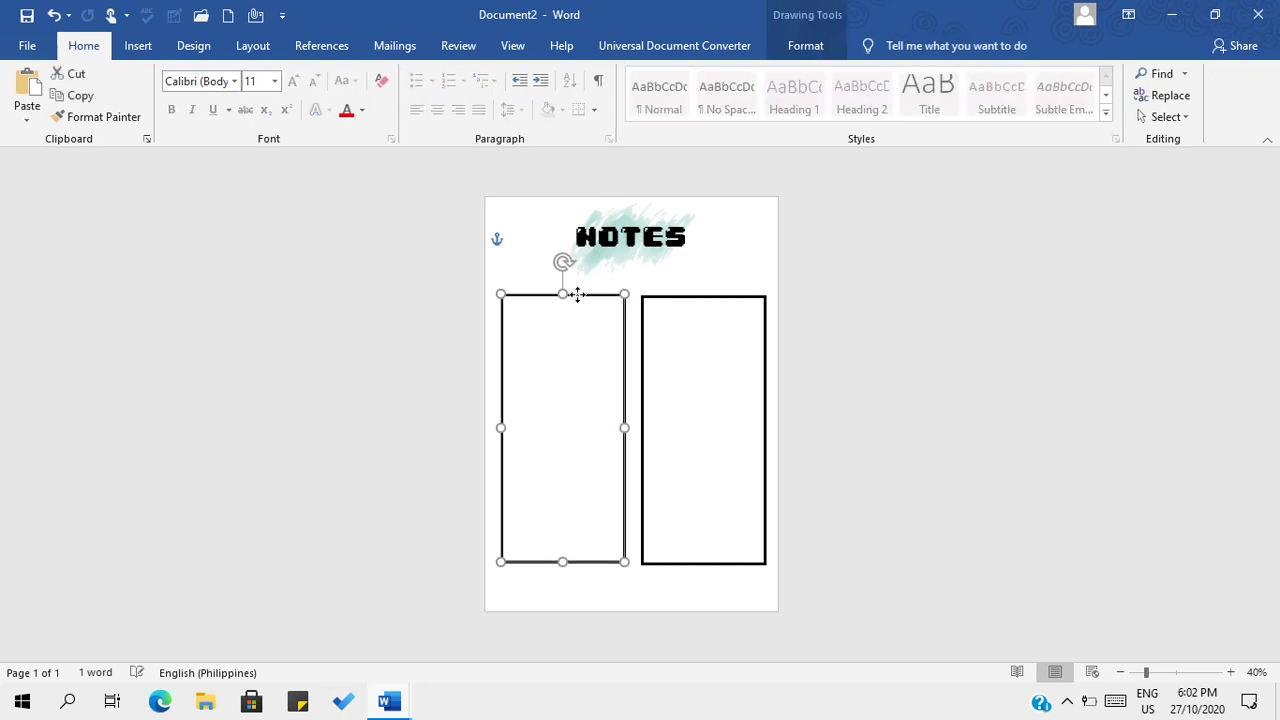
{"action": "left_click", "coordinate": [1230, 672]}
{"action": "left_click", "coordinate": [1230, 672]}
{"action": "left_click", "coordinate": [1230, 672]}
{"action": "left_click", "coordinate": [1230, 672]}
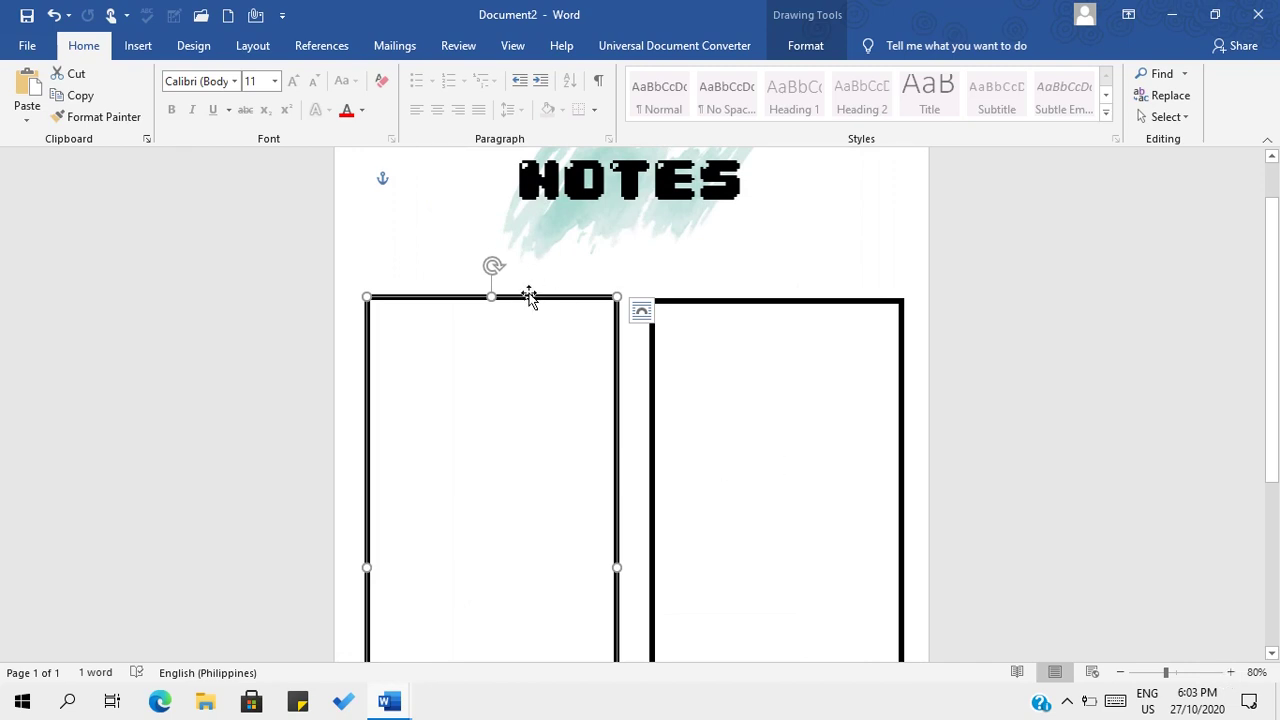
{"action": "left_click_drag", "start_coordinate": [534, 297], "coordinate": [537, 300]}
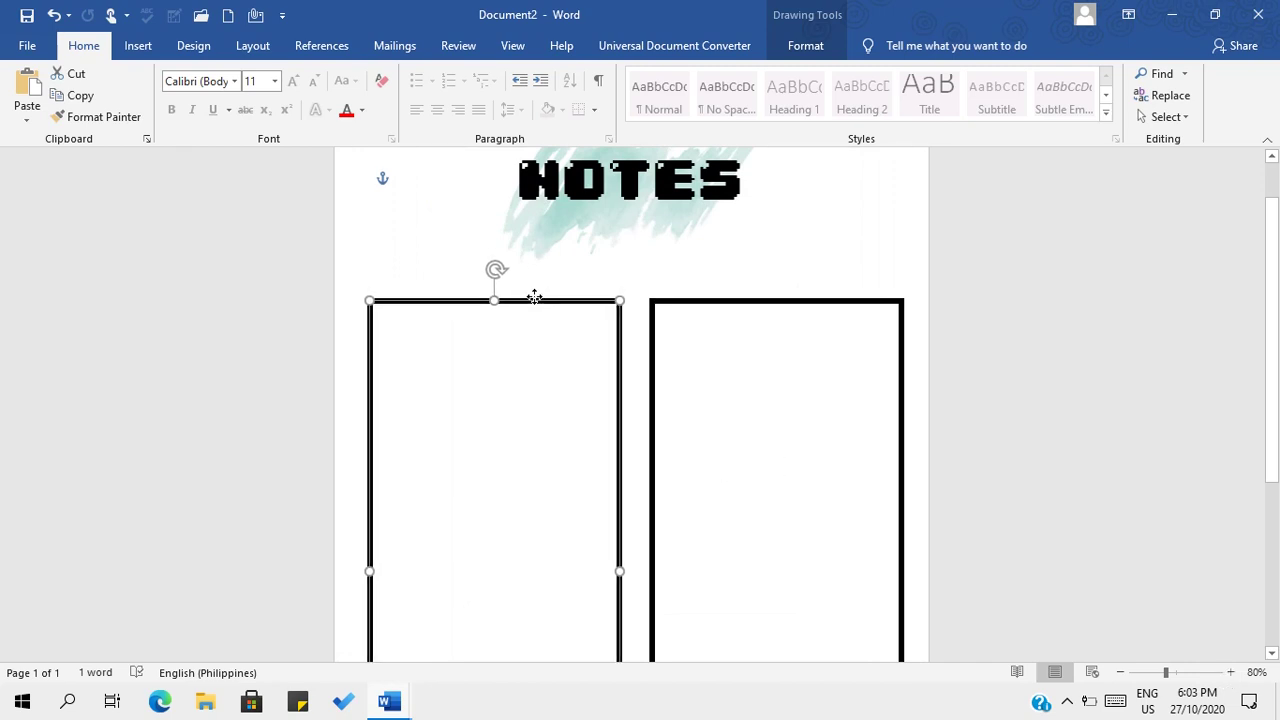
{"action": "scroll", "coordinate": [716, 368], "scroll_direction": "down", "scroll_amount": 3}
{"action": "scroll", "coordinate": [726, 371], "scroll_direction": "up", "scroll_amount": 3}
{"action": "left_click", "coordinate": [740, 383]}
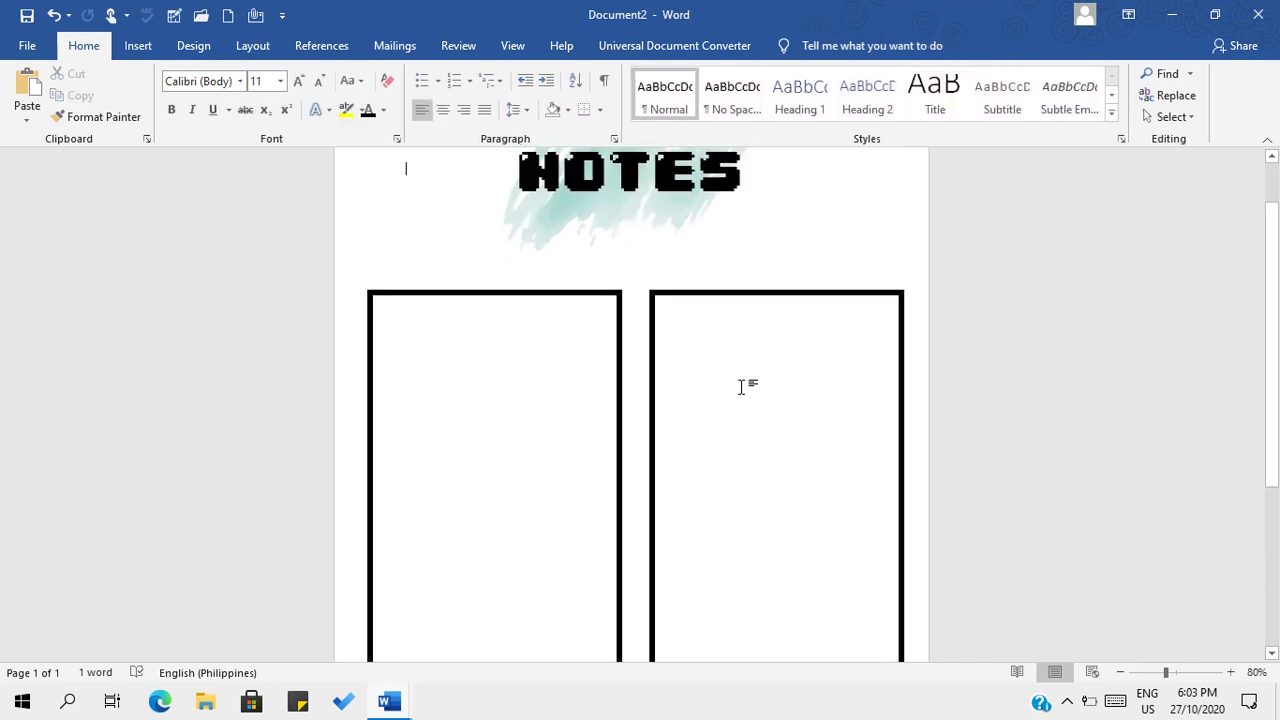
Shorten the right rectangle from its bottom edge to a little over a third of its height.
{"action": "scroll", "coordinate": [782, 428], "scroll_direction": "down", "scroll_amount": 5}
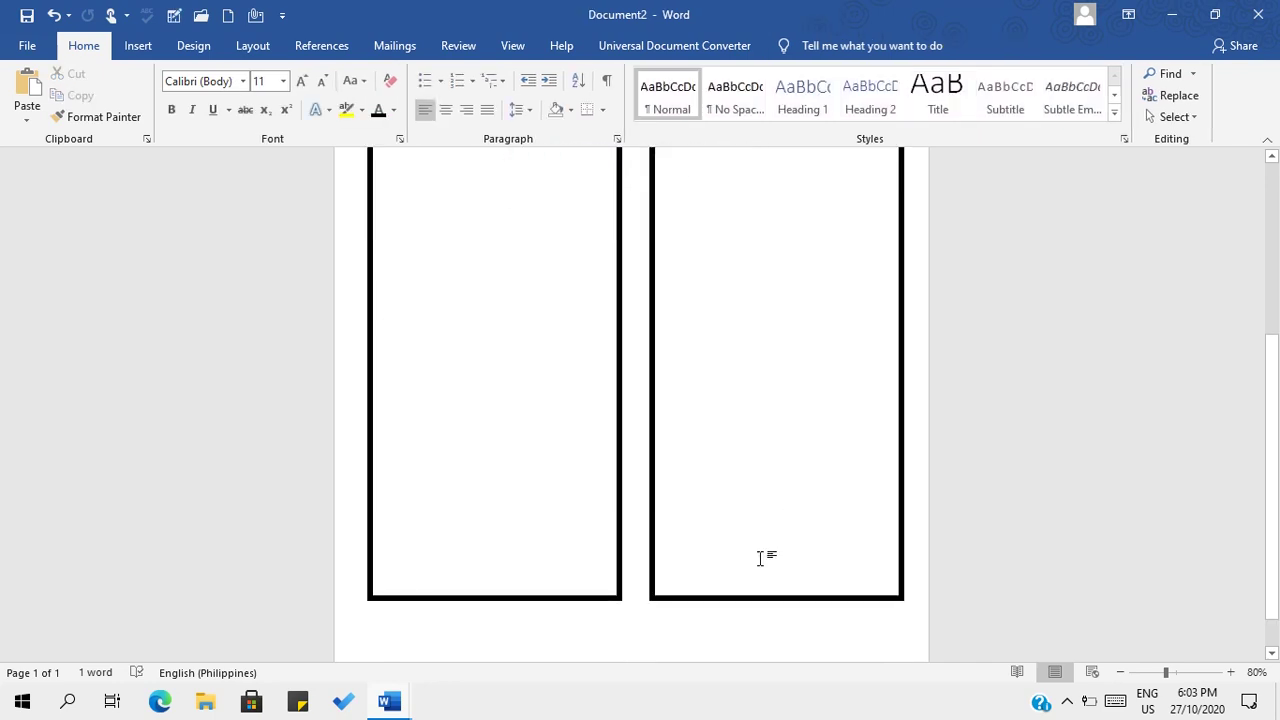
{"action": "left_click", "coordinate": [775, 598]}
{"action": "left_click_drag", "start_coordinate": [774, 595], "coordinate": [777, 251]}
{"action": "scroll", "coordinate": [777, 246], "scroll_direction": "up", "scroll_amount": 3}
{"action": "left_click", "coordinate": [780, 508]}
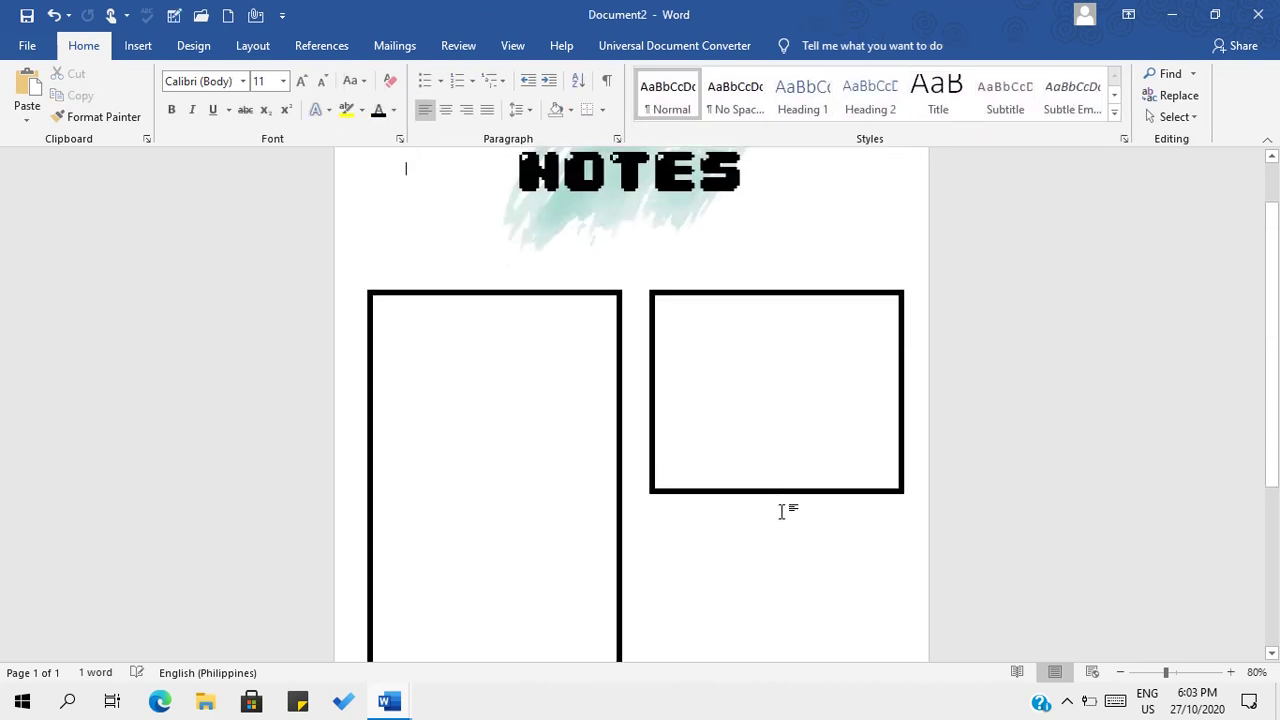
Copy the shortened right rectangle and paste a duplicate onto the page.
{"action": "scroll", "coordinate": [757, 347], "scroll_direction": "down", "scroll_amount": 1}
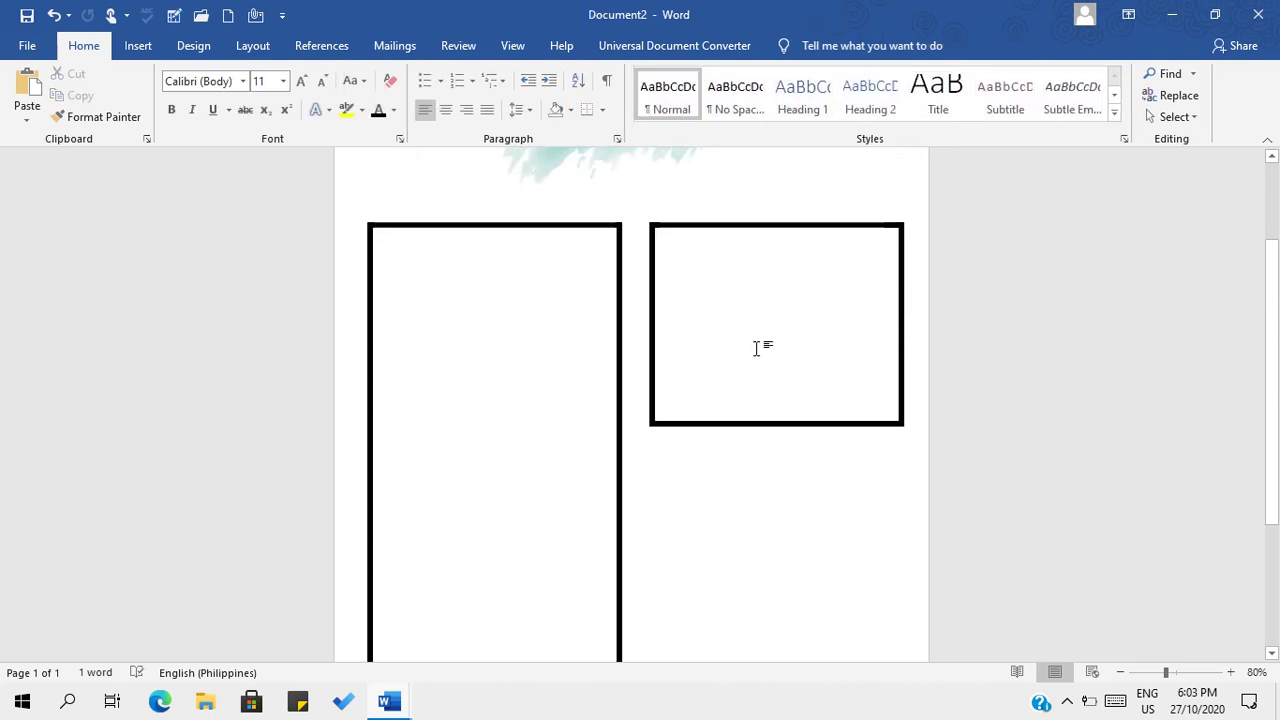
{"action": "left_click", "coordinate": [743, 424]}
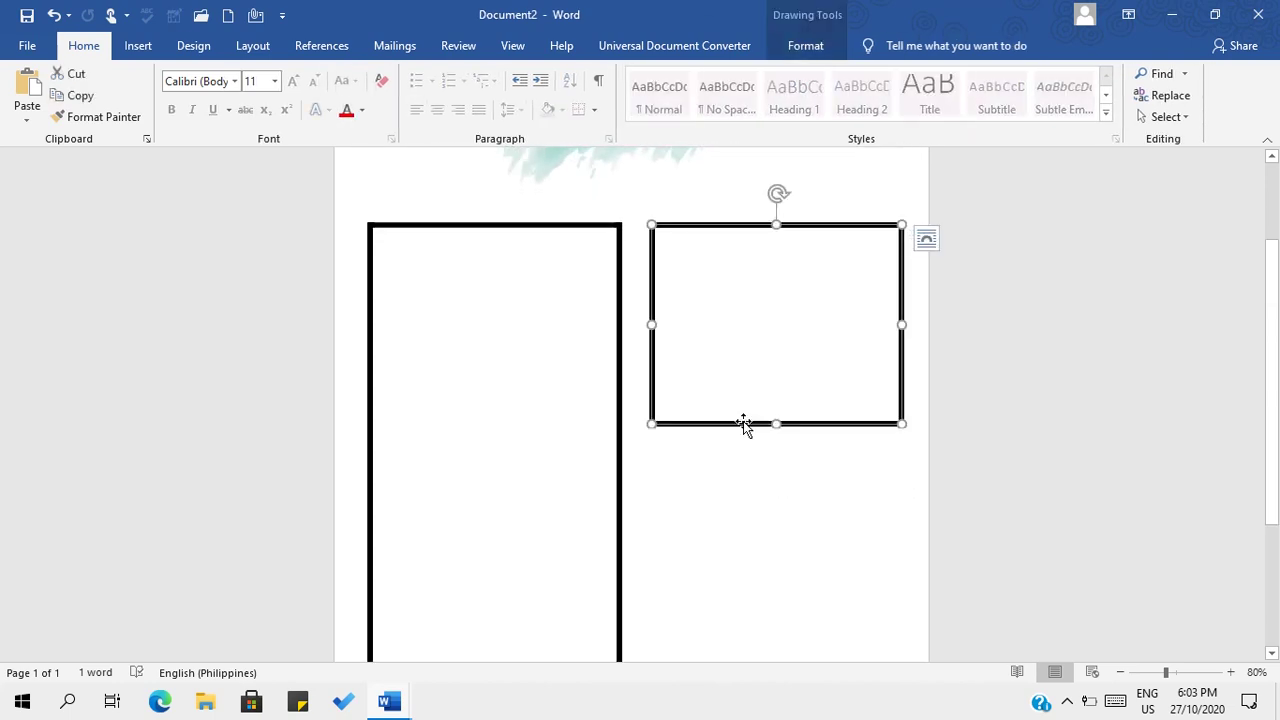
{"action": "right_click", "coordinate": [743, 423]}
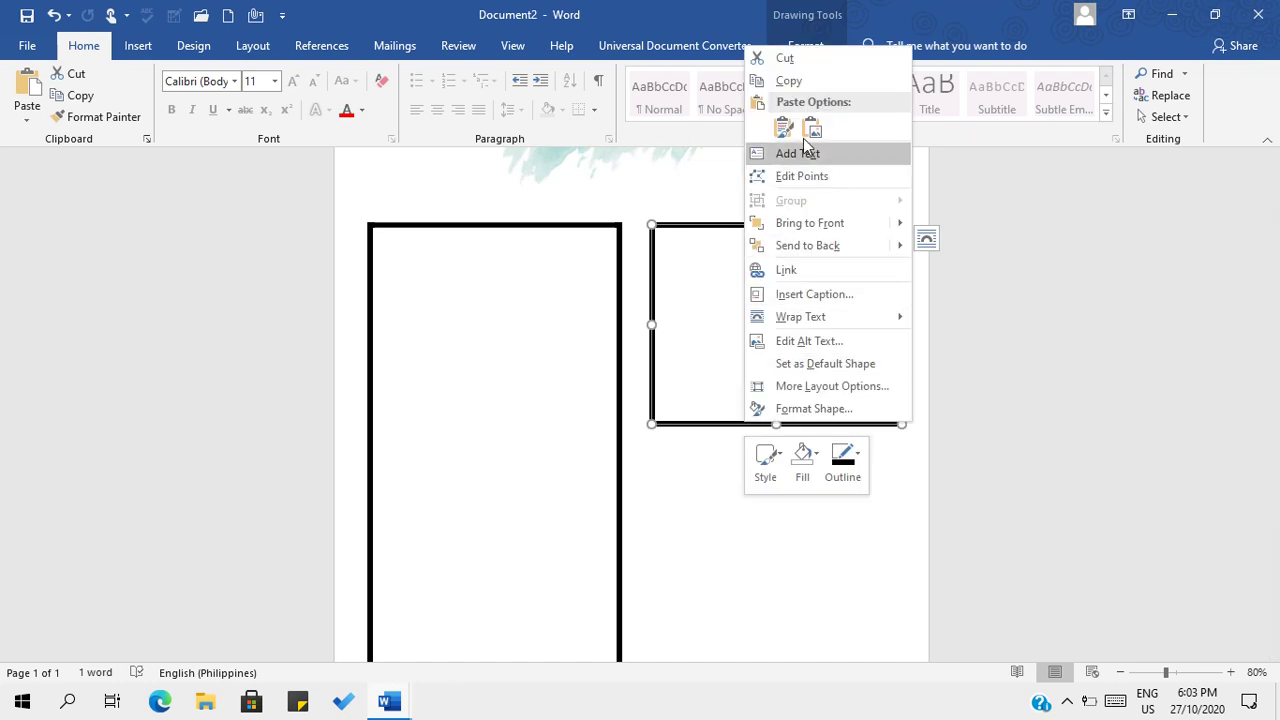
{"action": "left_click", "coordinate": [789, 81]}
{"action": "left_click", "coordinate": [718, 462]}
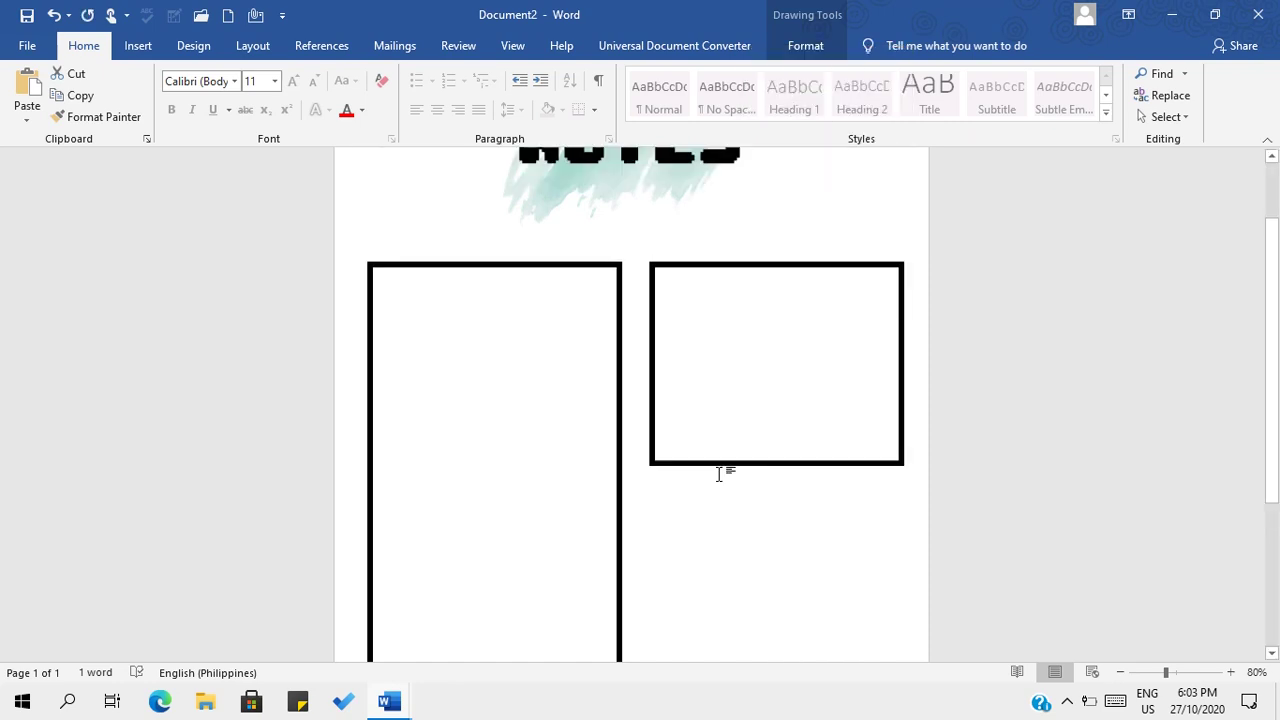
{"action": "right_click", "coordinate": [718, 556]}
{"action": "left_click", "coordinate": [760, 374]}
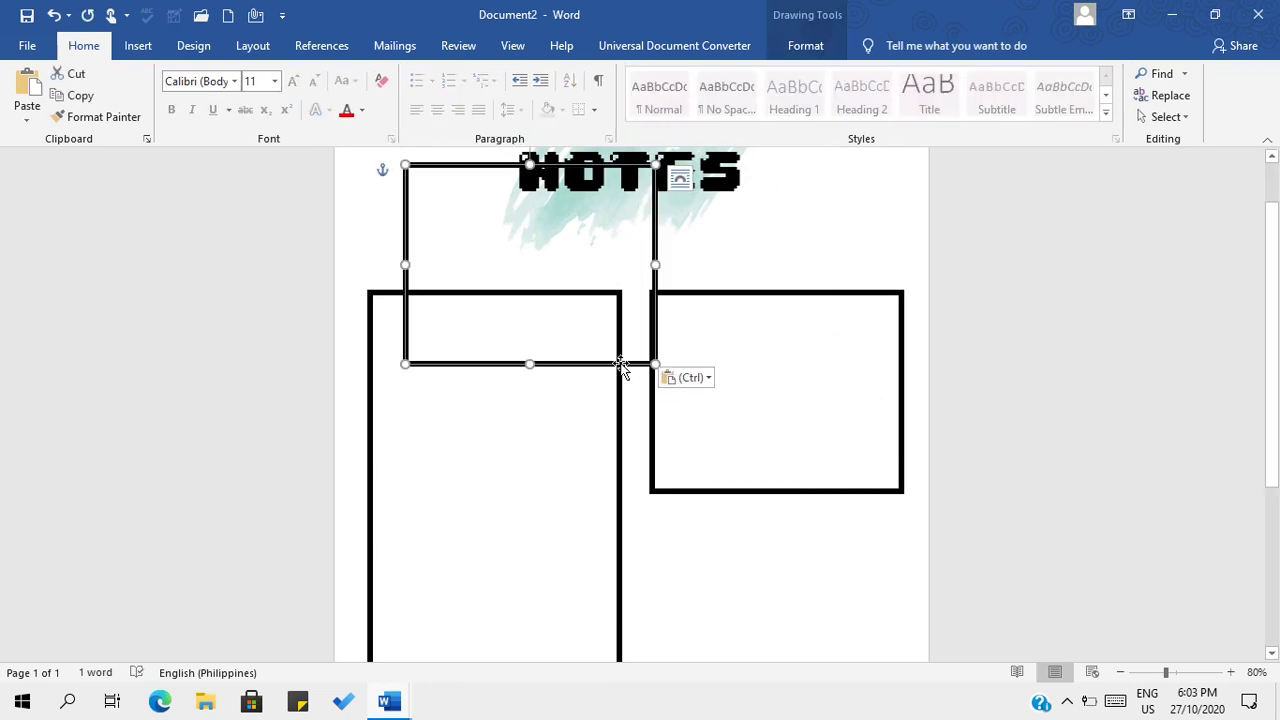
Place the pasted rectangle directly beneath the short right rectangle and extend its bottom edge level with the tall left rectangle's.
{"action": "left_click_drag", "start_coordinate": [620, 366], "coordinate": [890, 660]}
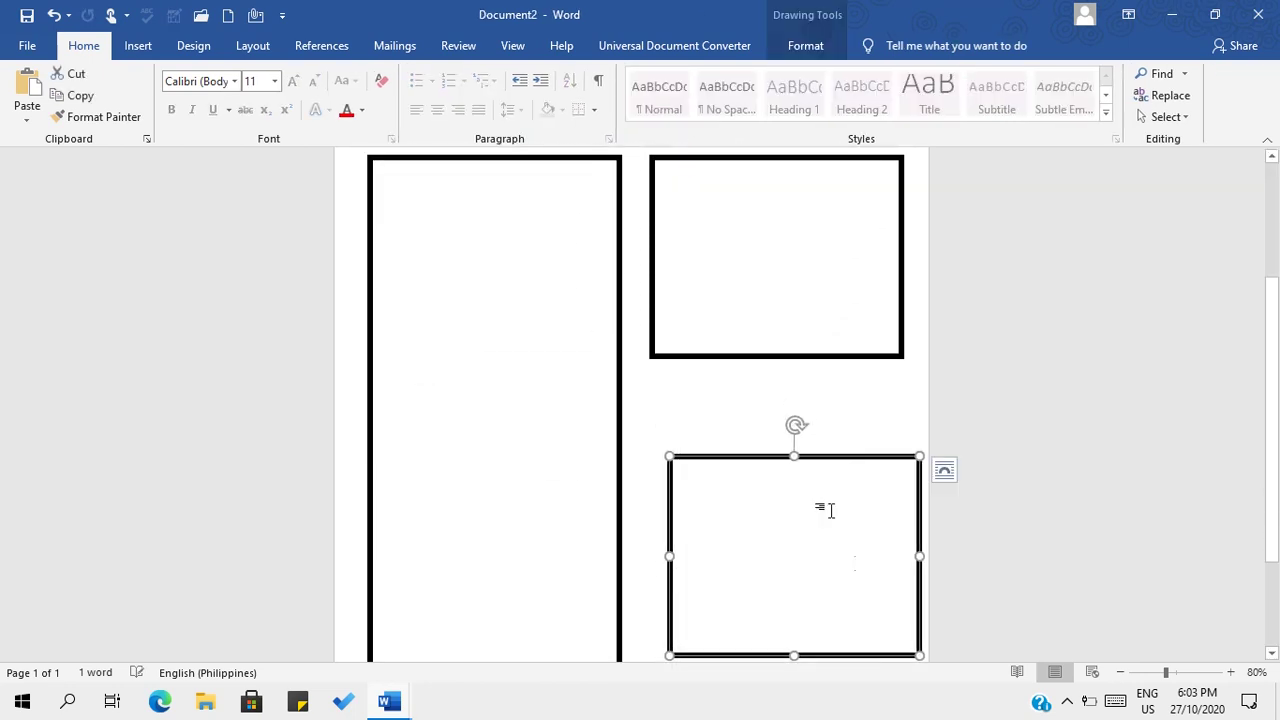
{"action": "left_click_drag", "start_coordinate": [835, 460], "coordinate": [818, 391]}
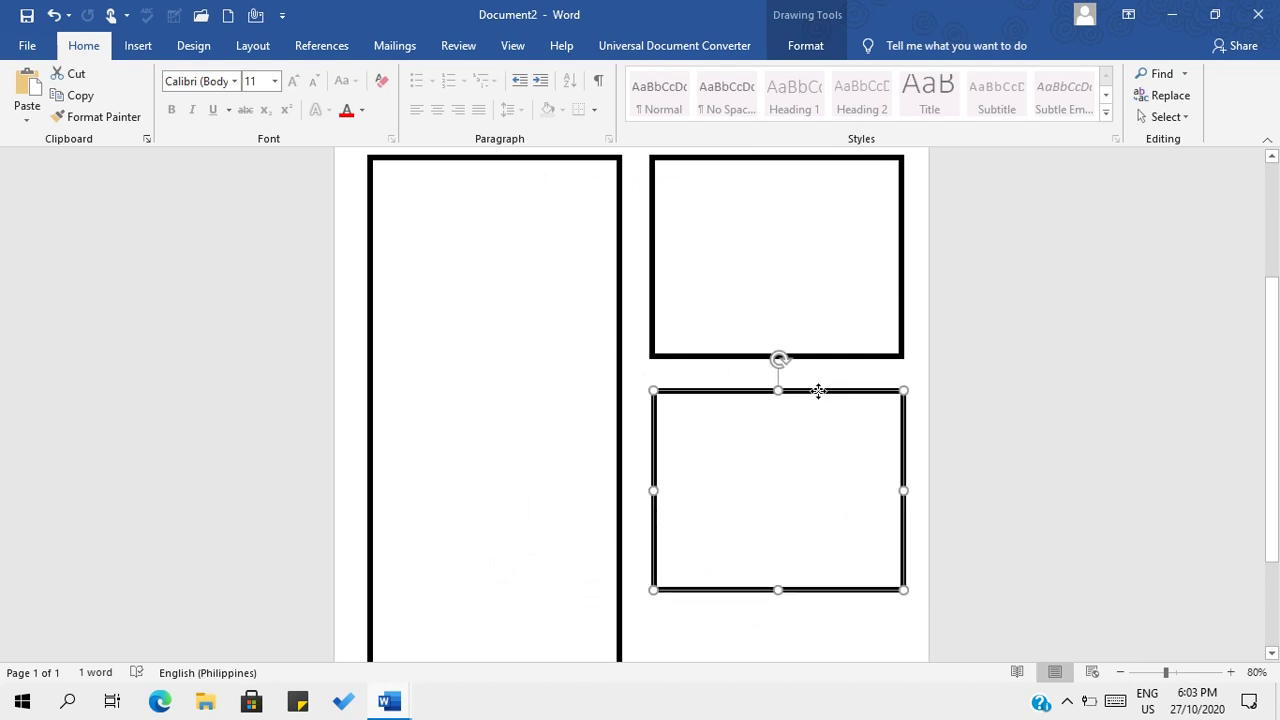
{"action": "scroll", "coordinate": [818, 391], "scroll_direction": "down", "scroll_amount": 1}
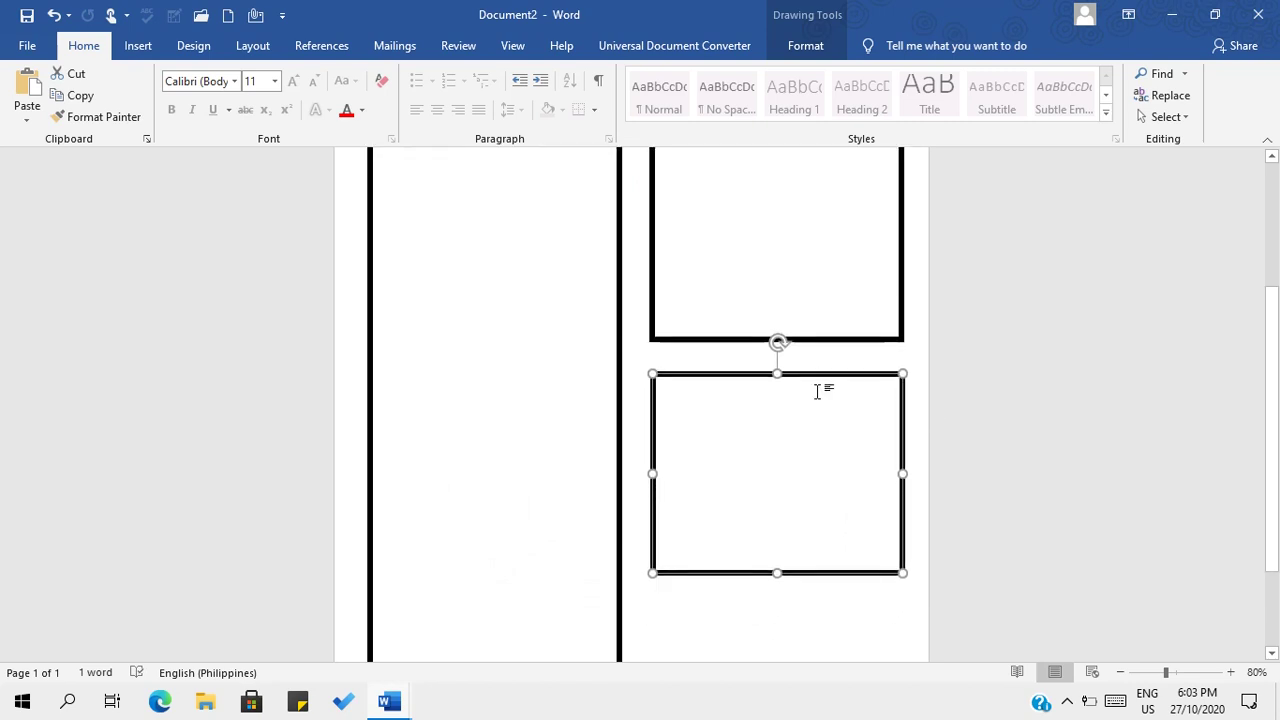
{"action": "scroll", "coordinate": [818, 391], "scroll_direction": "down", "scroll_amount": 3}
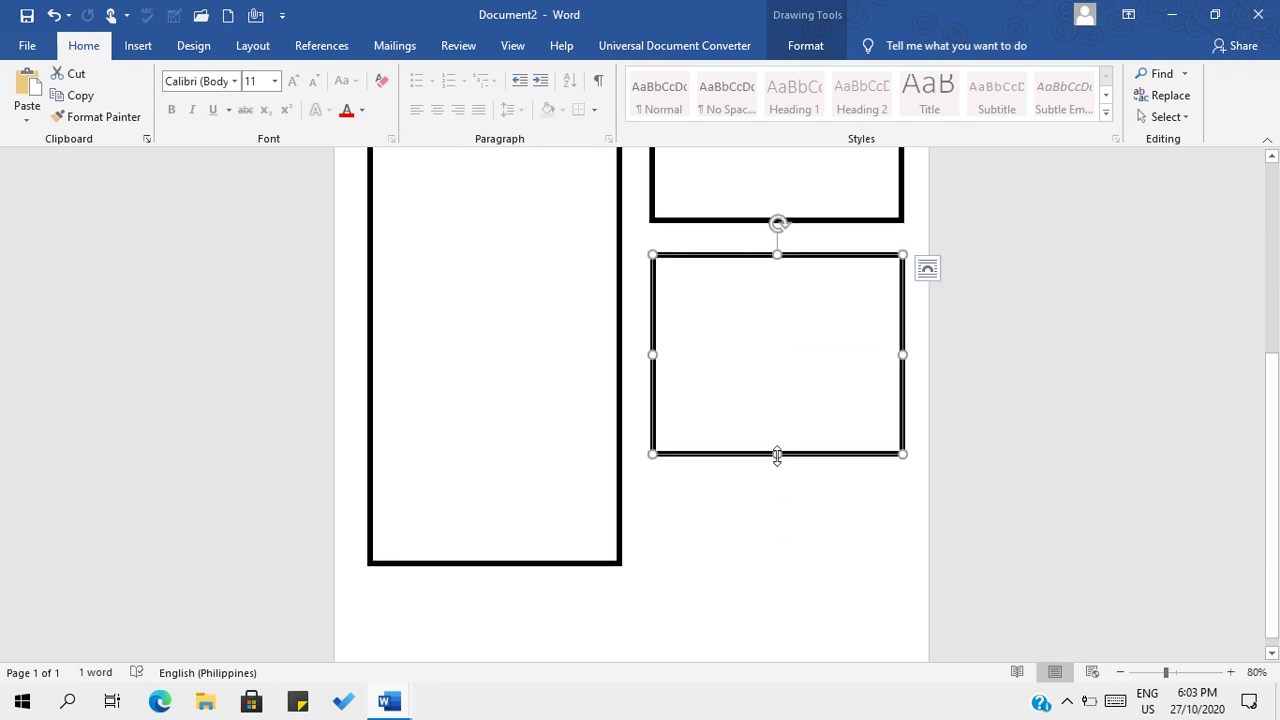
{"action": "left_click_drag", "start_coordinate": [777, 455], "coordinate": [777, 563]}
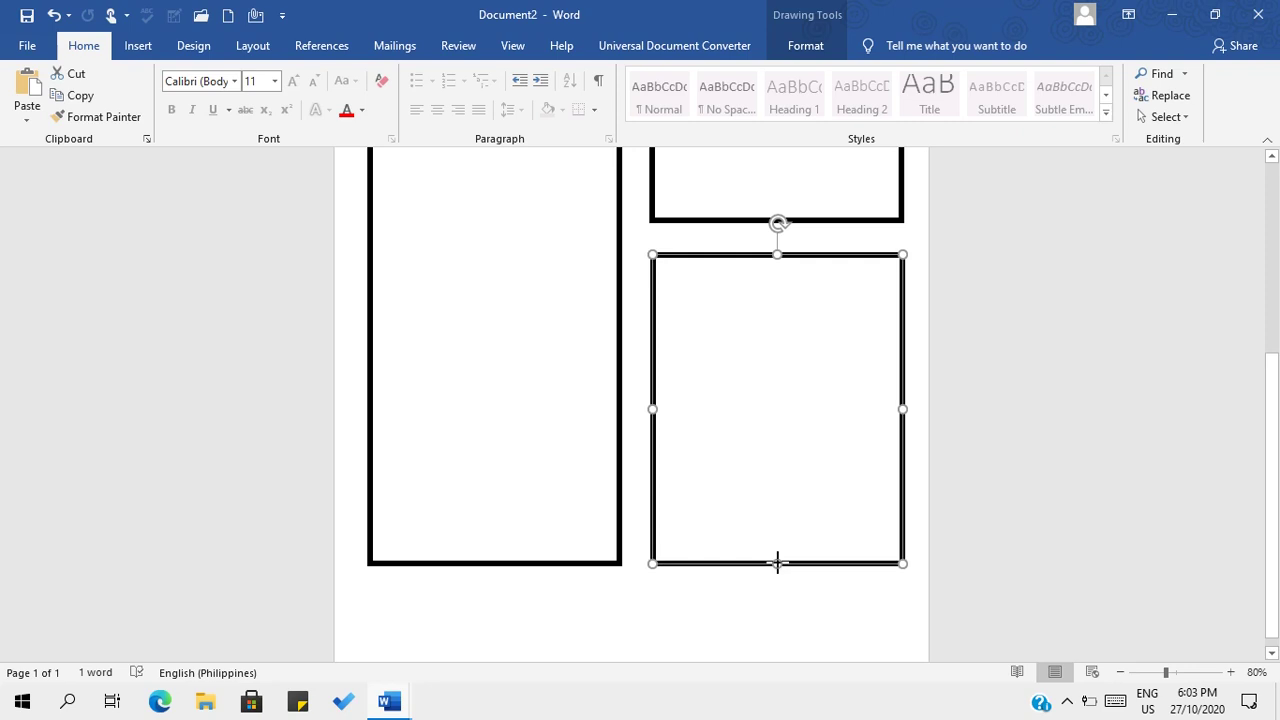
{"action": "left_click", "coordinate": [794, 600]}
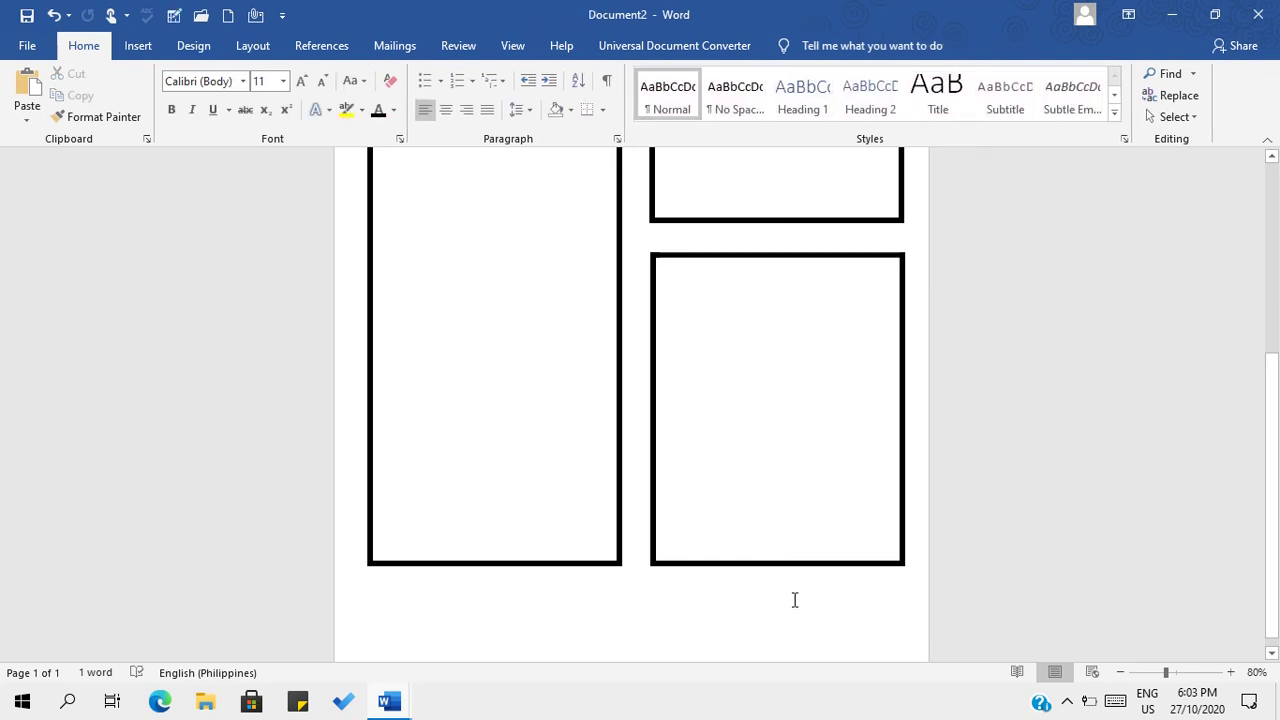
{"action": "left_click", "coordinate": [1121, 672]}
{"action": "left_click", "coordinate": [1121, 672]}
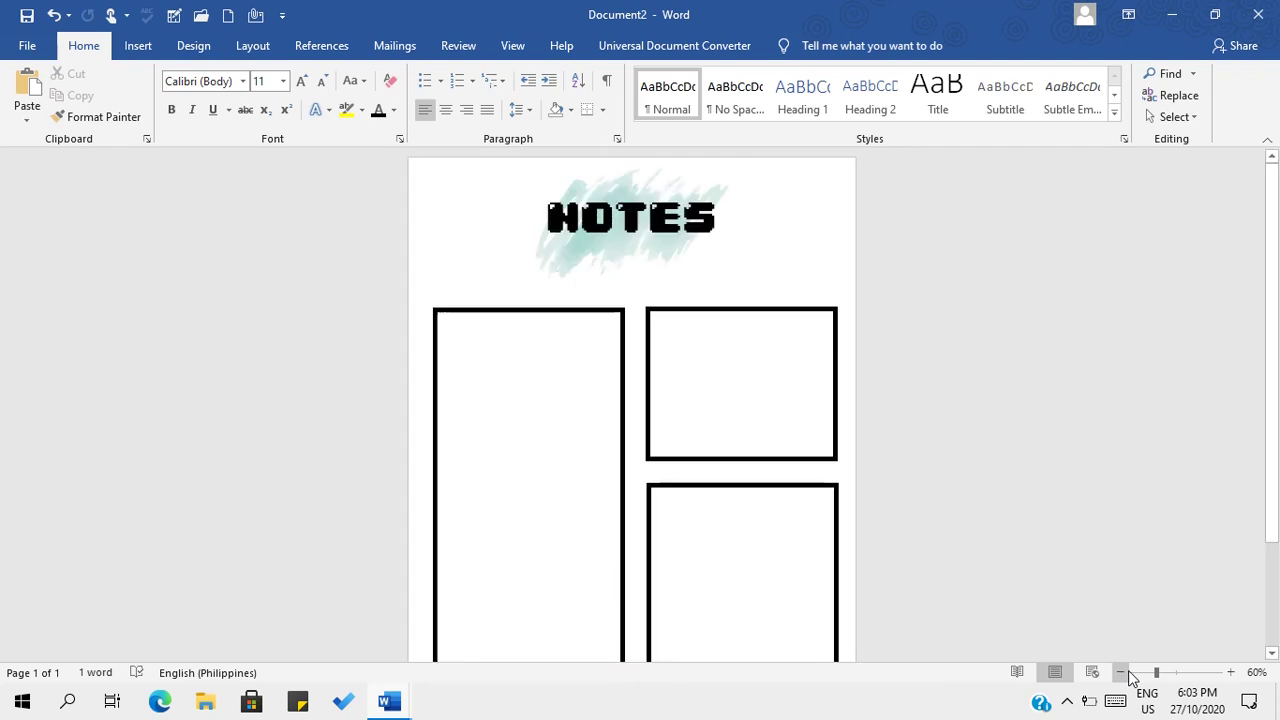
{"action": "left_click", "coordinate": [828, 320]}
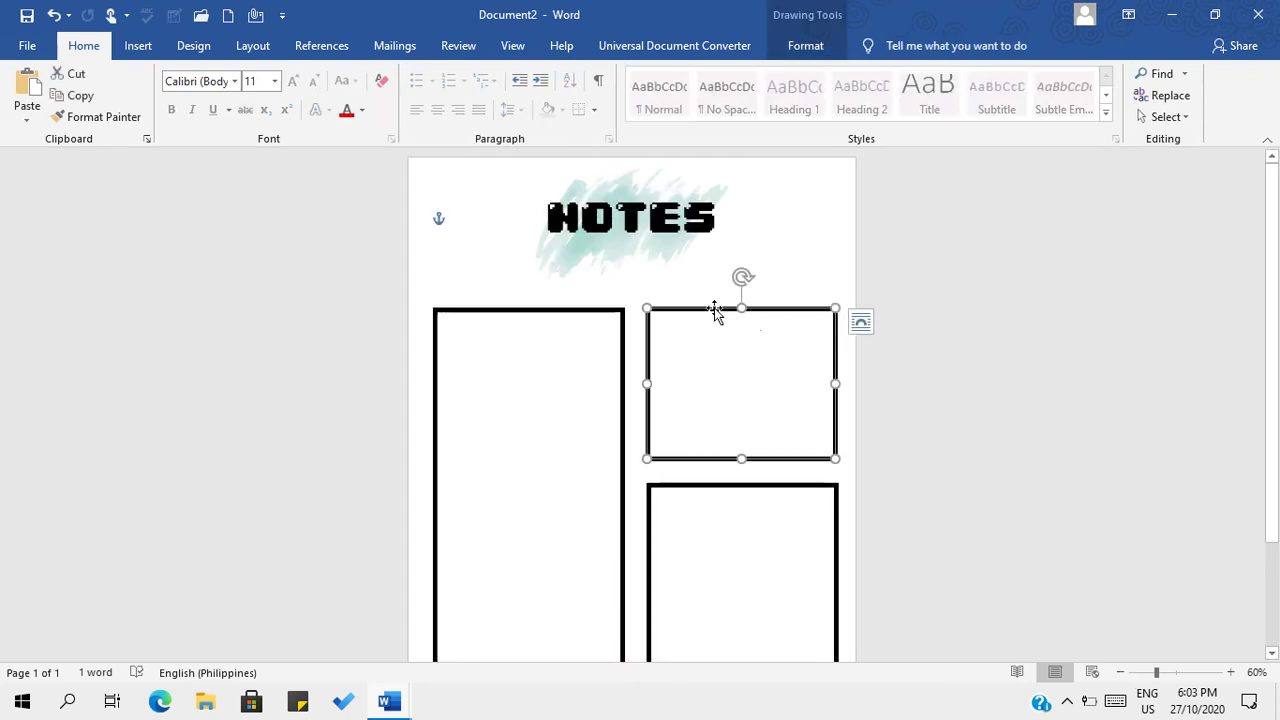
{"action": "left_click", "coordinate": [598, 318], "text": "shift"}
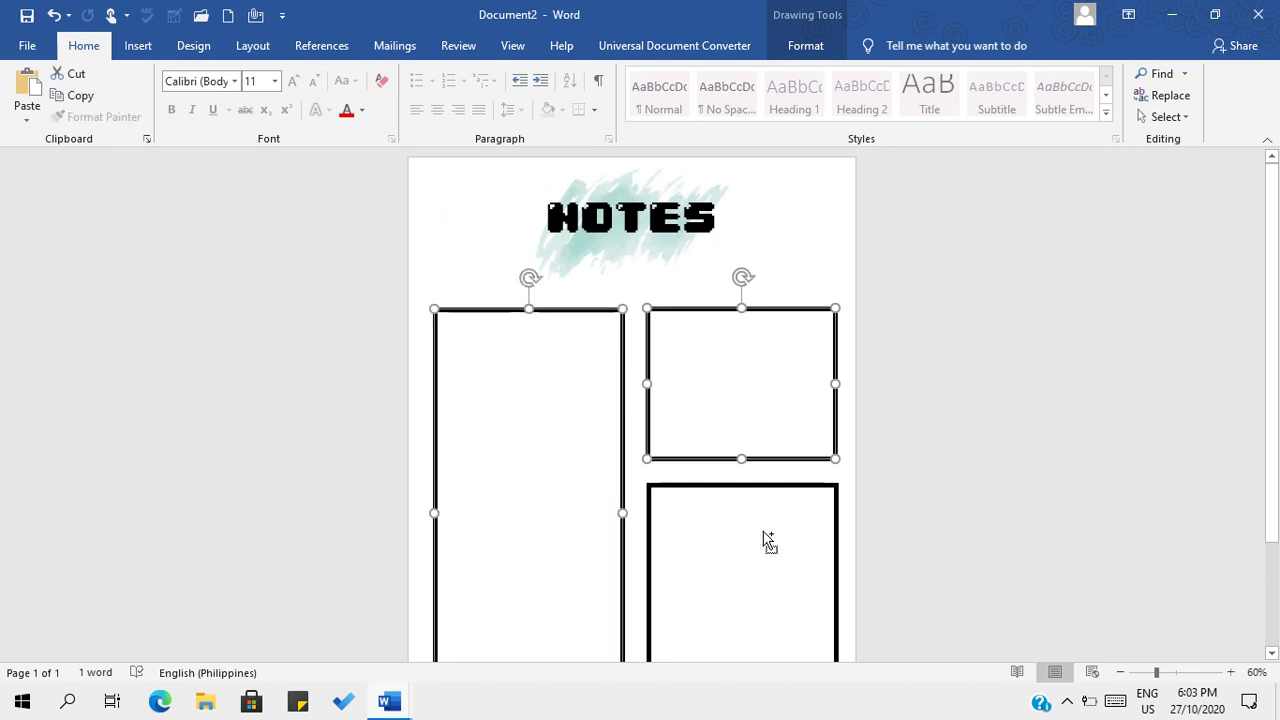
{"action": "left_click", "coordinate": [786, 482]}
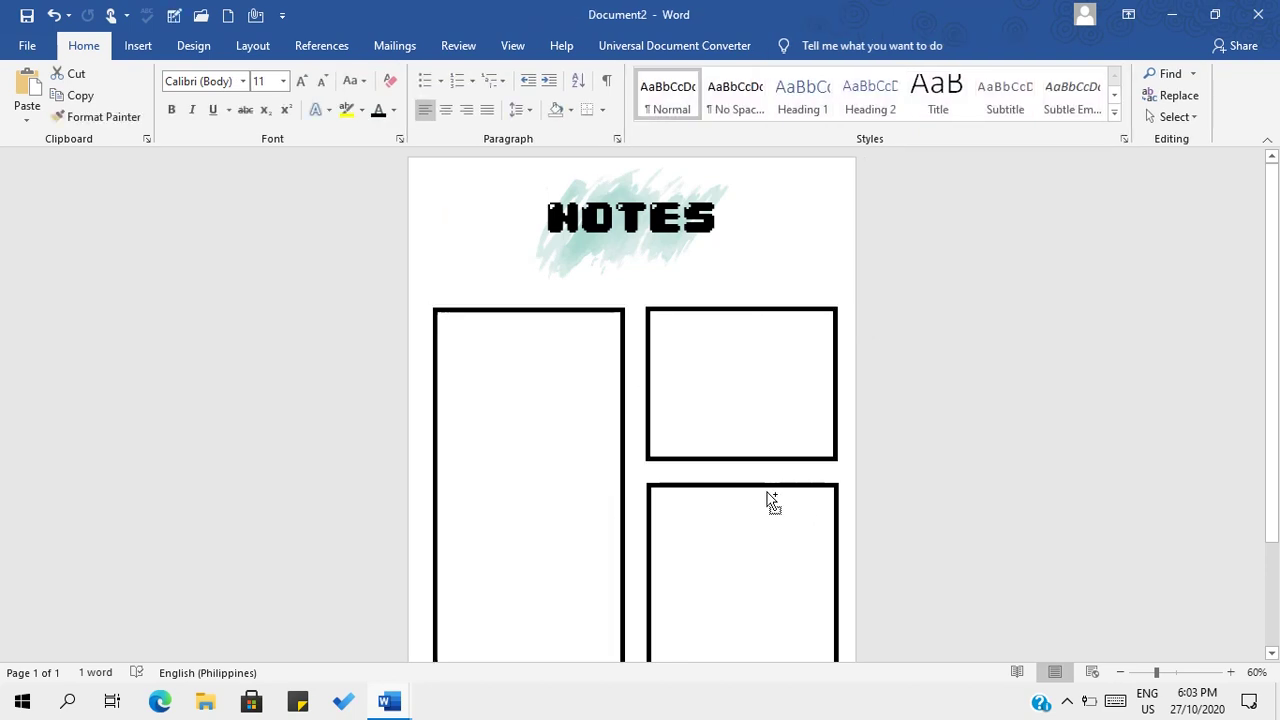
{"action": "left_click_drag", "start_coordinate": [772, 500], "coordinate": [772, 500]}
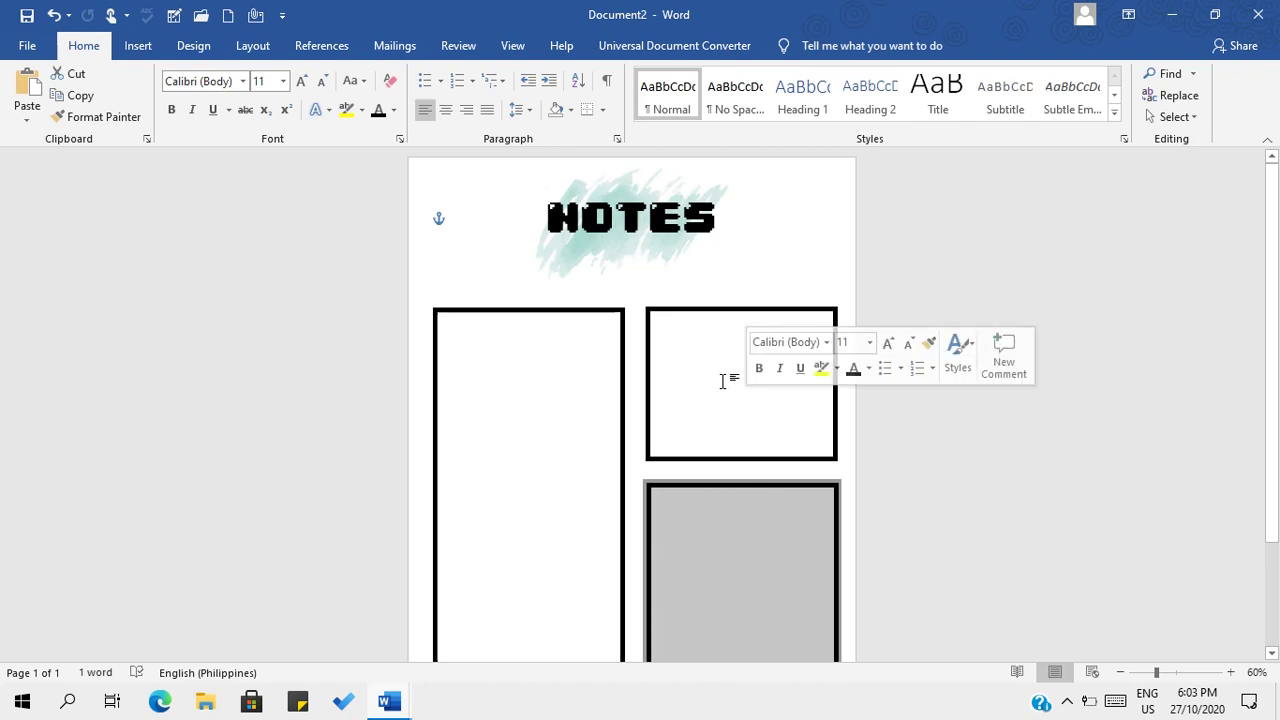
Select all three black-outlined rectangles together and group them into one object.
{"action": "left_click", "coordinate": [720, 306]}
{"action": "left_click", "coordinate": [705, 311]}
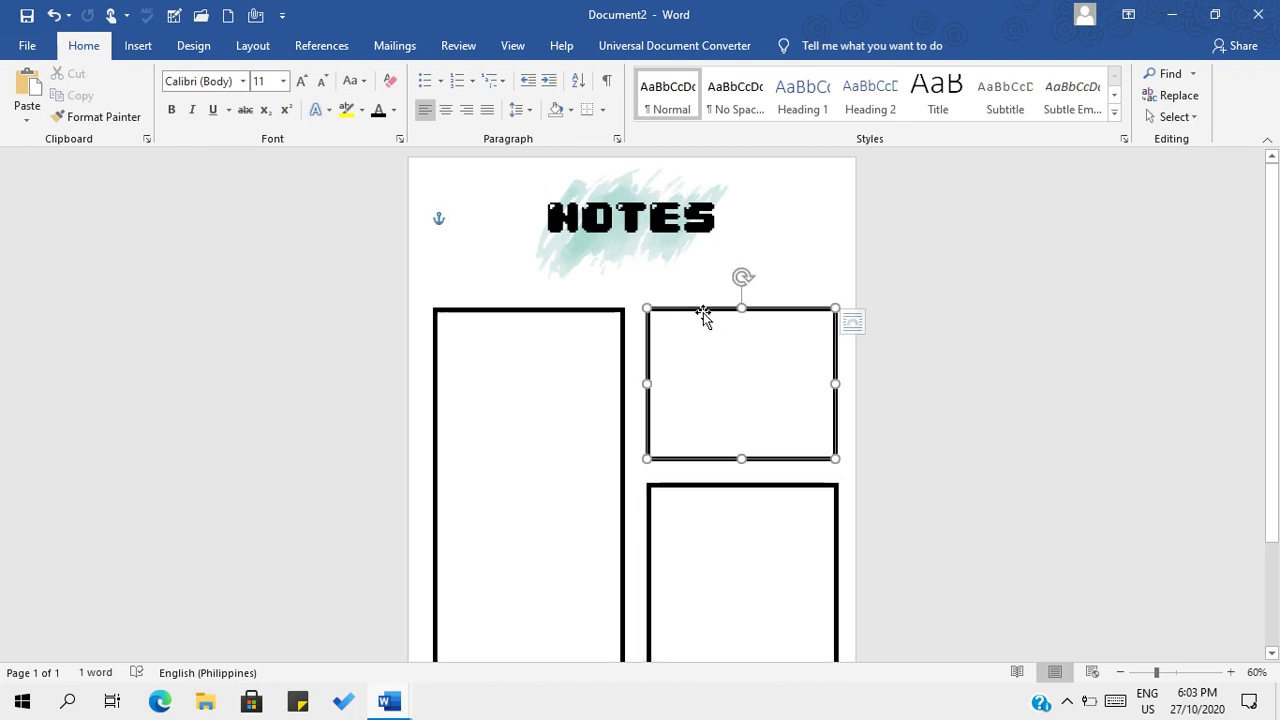
{"action": "left_click", "coordinate": [612, 318], "text": "shift"}
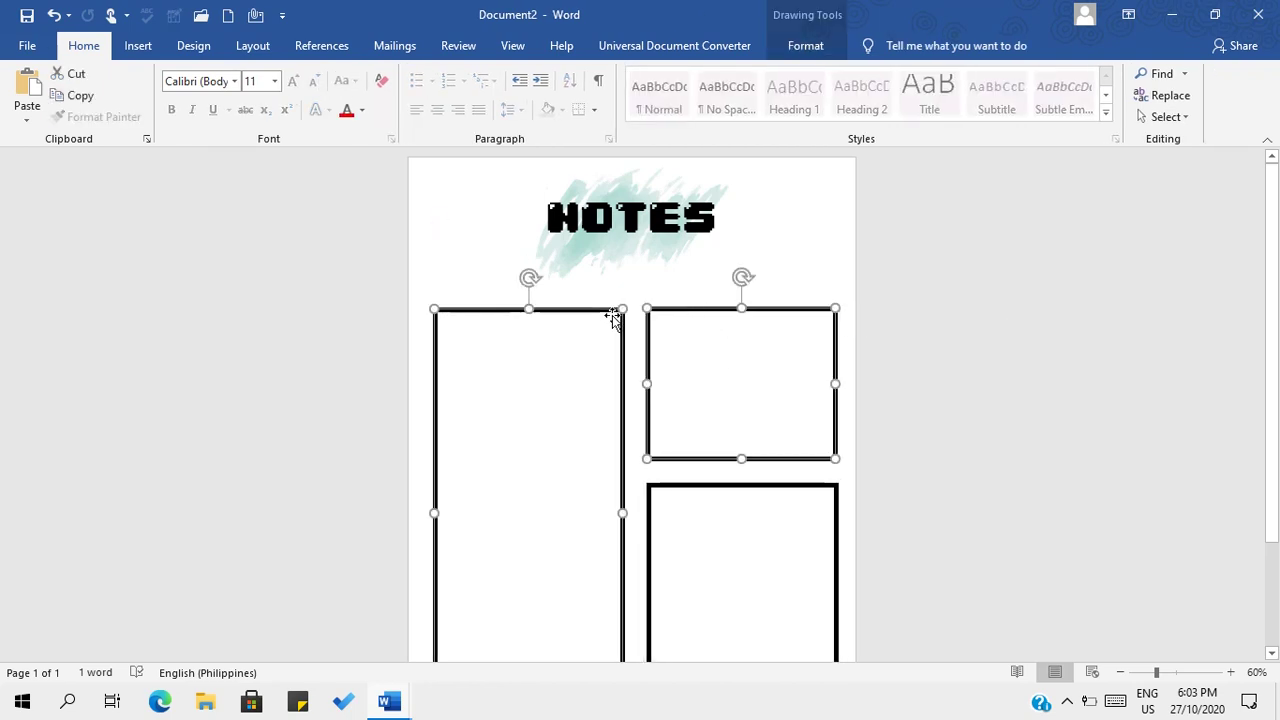
{"action": "left_click", "coordinate": [700, 486], "text": "shift"}
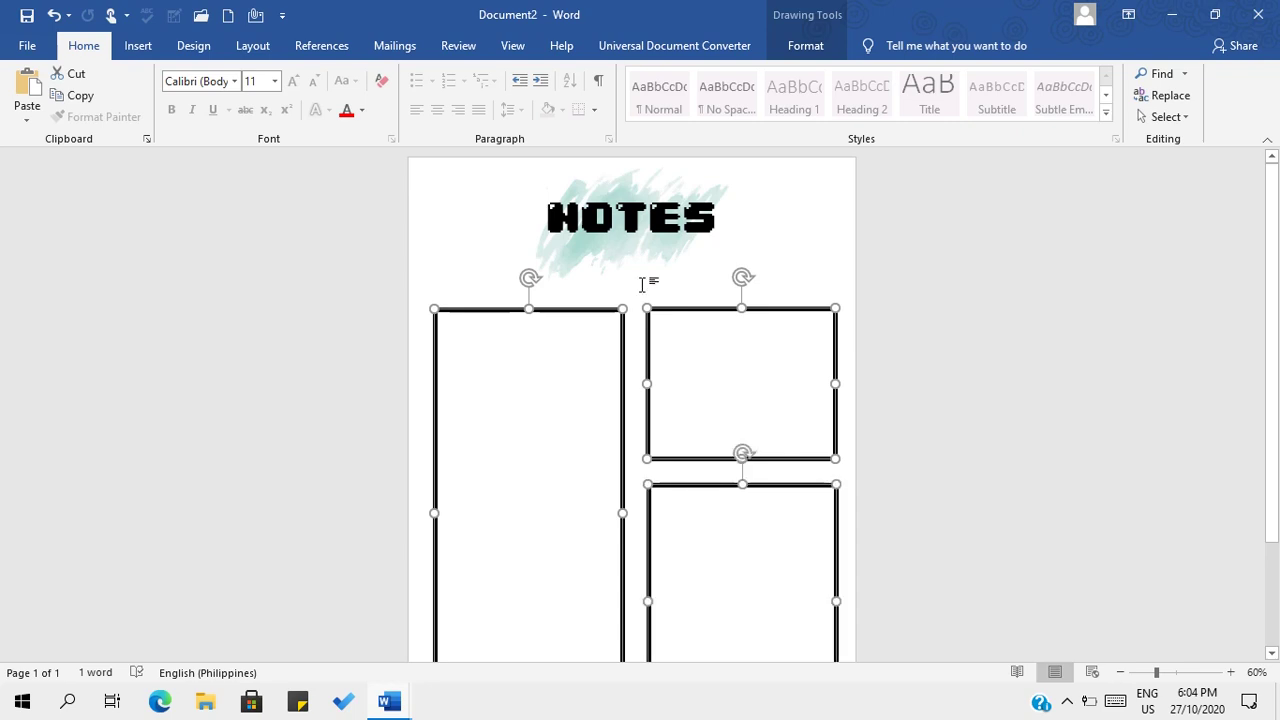
{"action": "left_click", "coordinate": [805, 50]}
{"action": "left_click", "coordinate": [1098, 75]}
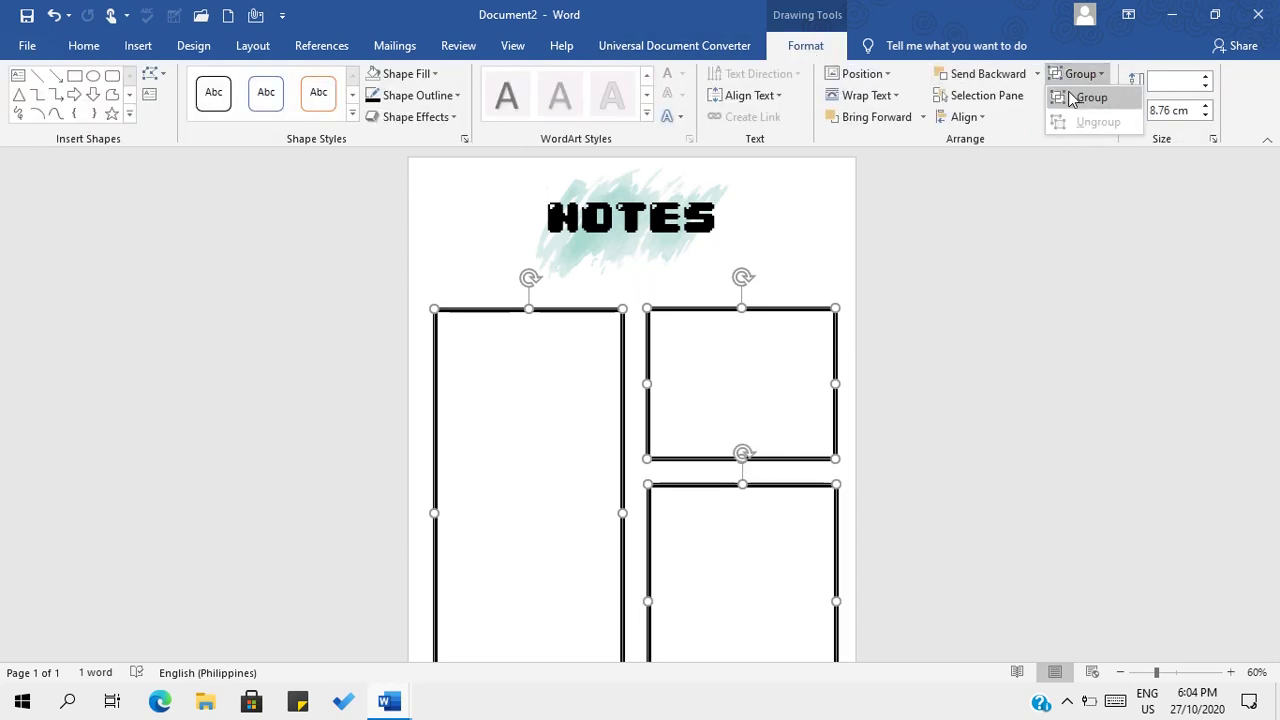
{"action": "left_click", "coordinate": [1088, 97]}
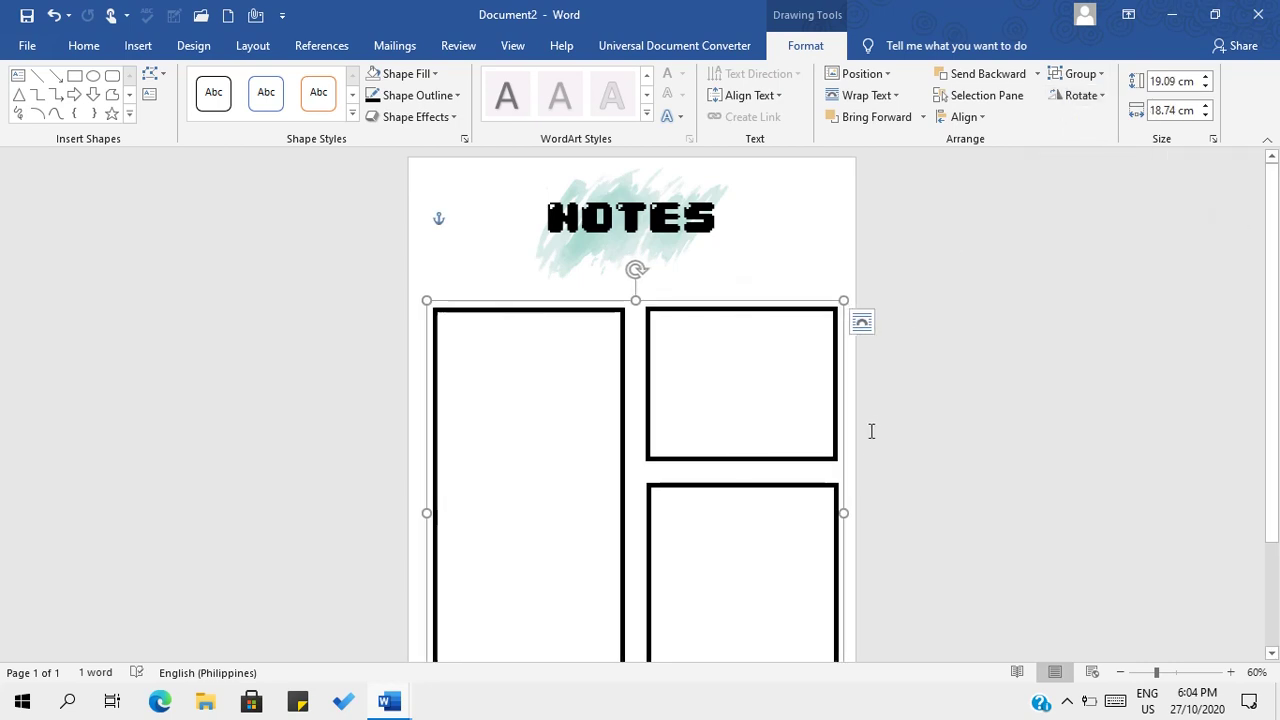
Shift the grouped rectangles slightly left so they sit centred between the page edges.
{"action": "left_click_drag", "start_coordinate": [844, 446], "coordinate": [830, 446]}
{"action": "scroll", "coordinate": [989, 410], "scroll_direction": "down", "scroll_amount": 3}
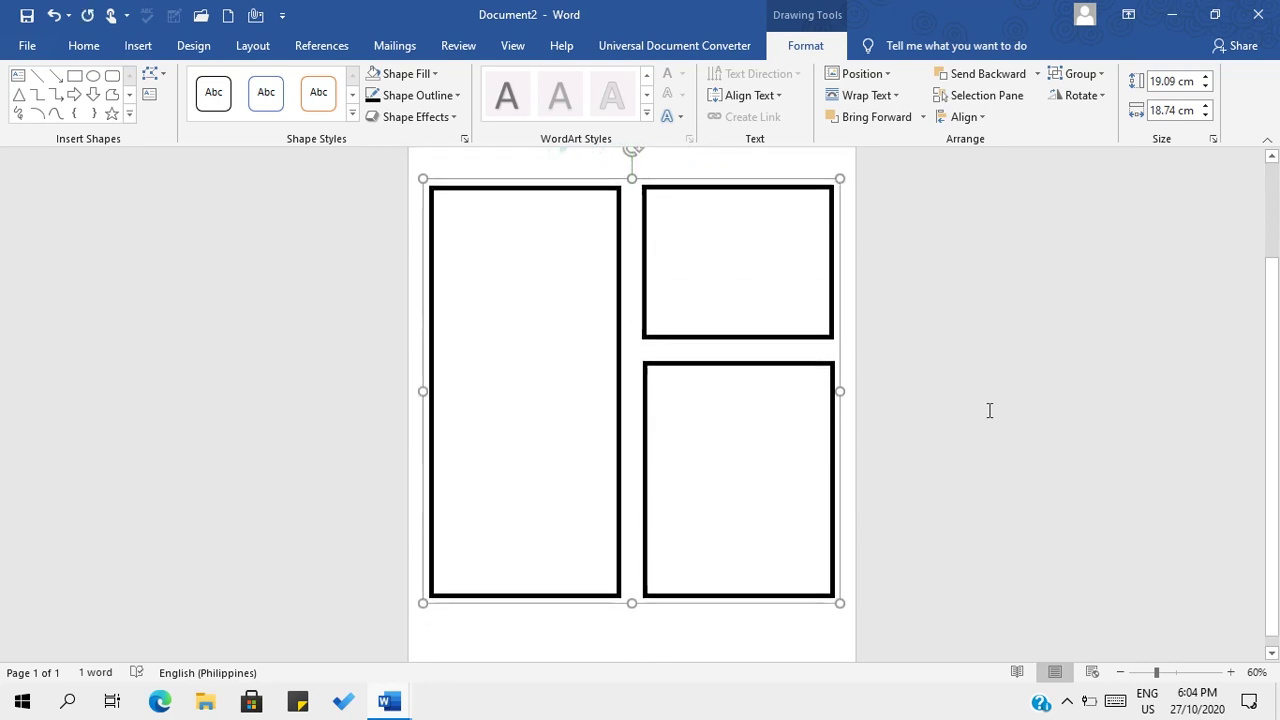
{"action": "scroll", "coordinate": [989, 410], "scroll_direction": "up", "scroll_amount": 2}
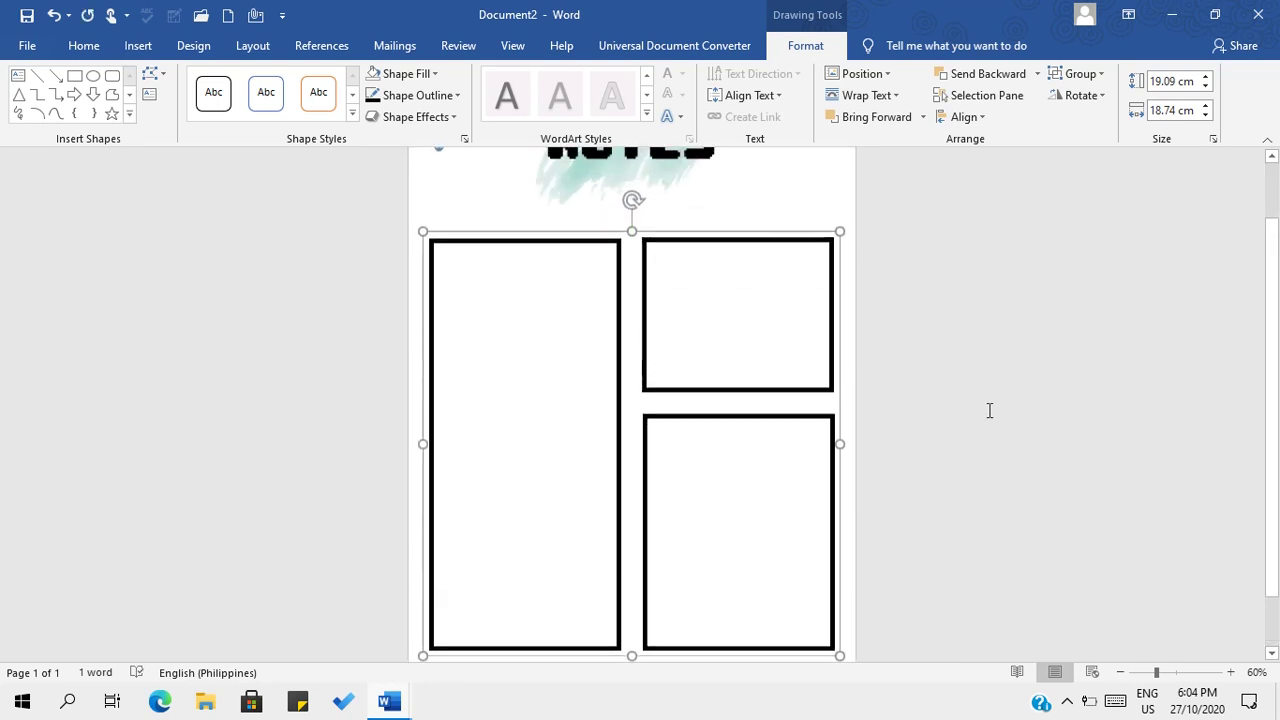
{"action": "scroll", "coordinate": [989, 410], "scroll_direction": "up", "scroll_amount": 2}
{"action": "left_click", "coordinate": [831, 269]}
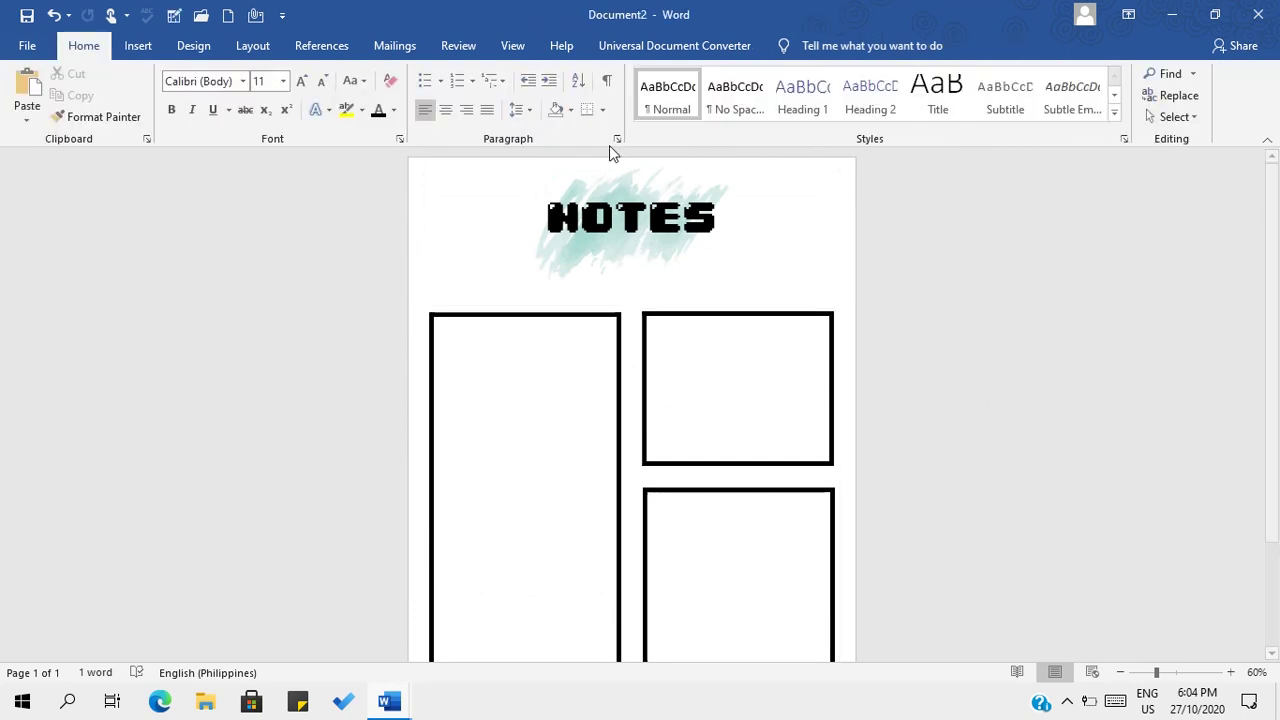
Group the NOTES title with the watercolor brush stroke picture behind it.
{"action": "left_click", "coordinate": [656, 208]}
{"action": "left_click", "coordinate": [586, 263], "text": "shift"}
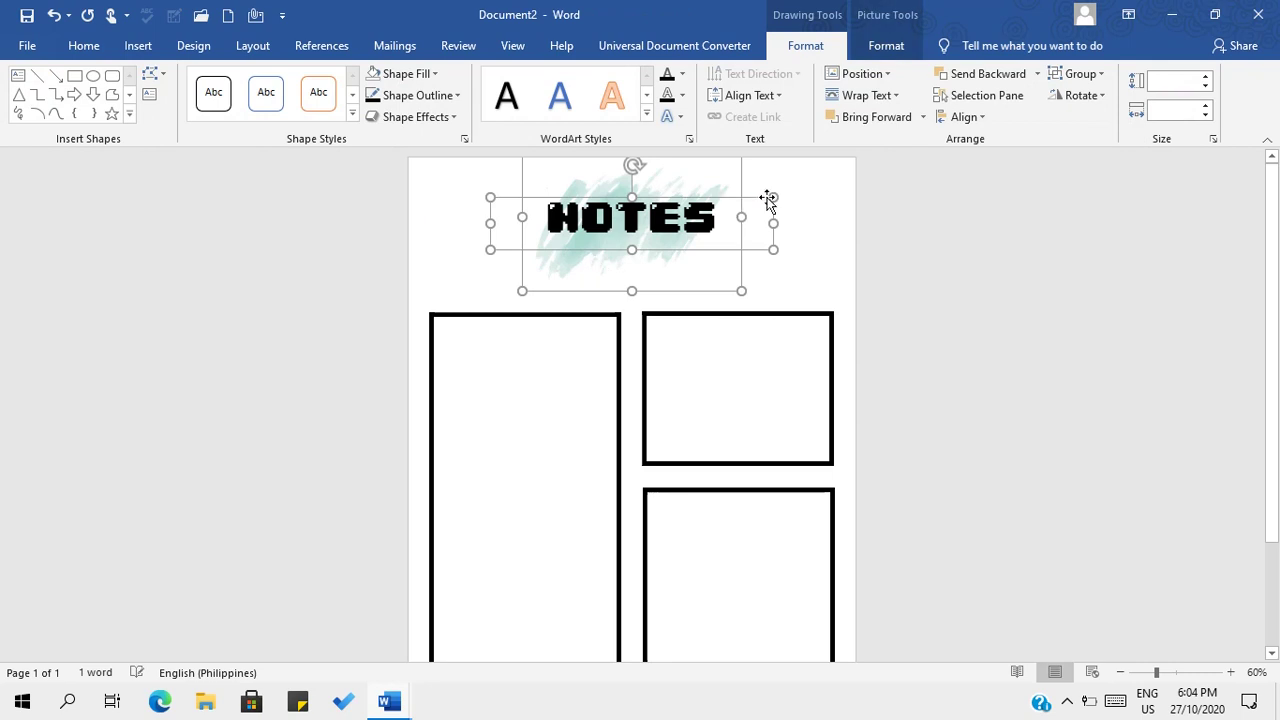
{"action": "left_click", "coordinate": [1078, 73]}
{"action": "left_click", "coordinate": [1082, 96]}
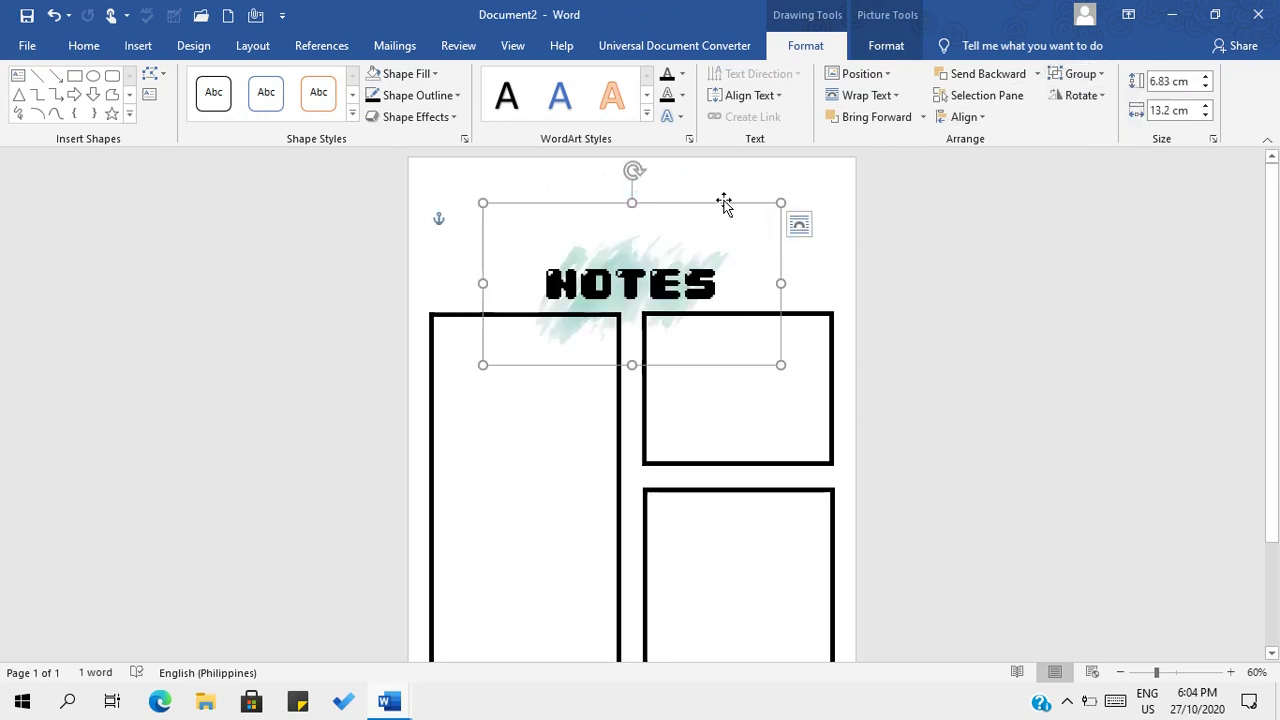
Move the grouped NOTES header up so it sits centred just above the note boxes.
{"action": "left_click_drag", "start_coordinate": [724, 204], "coordinate": [731, 204]}
{"action": "left_click_drag", "start_coordinate": [786, 250], "coordinate": [768, 243]}
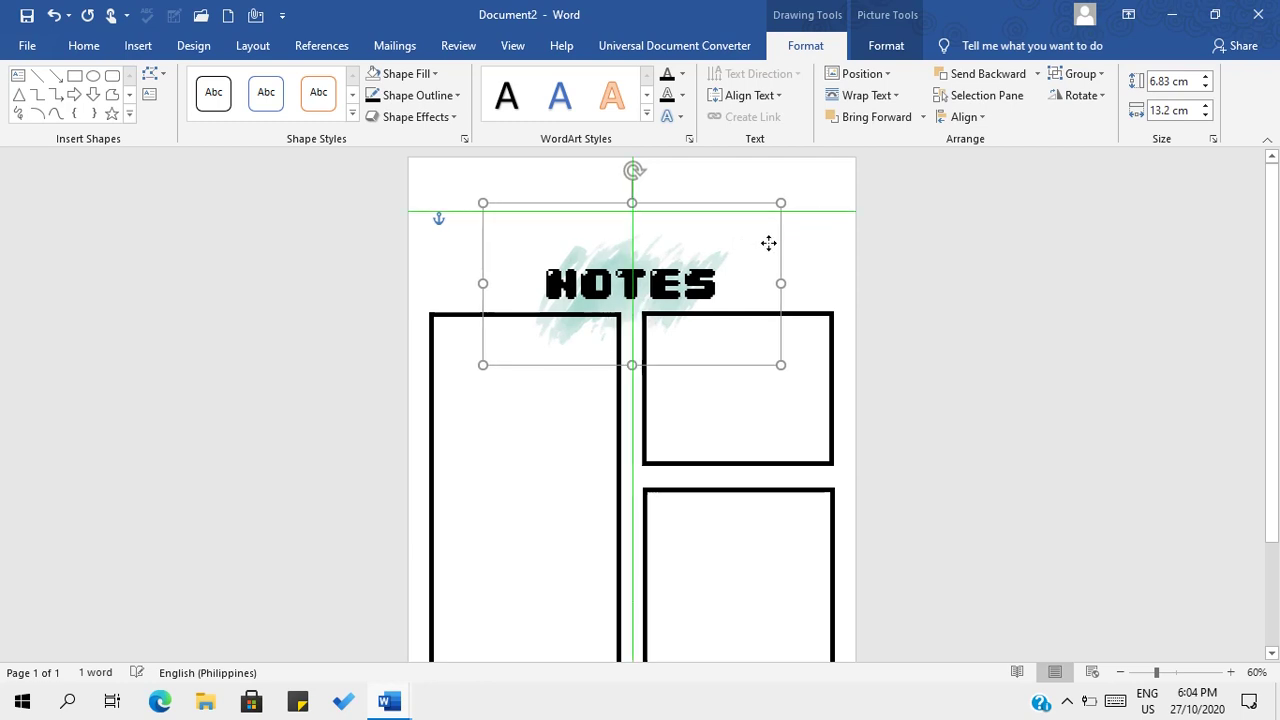
{"action": "left_click", "coordinate": [797, 224]}
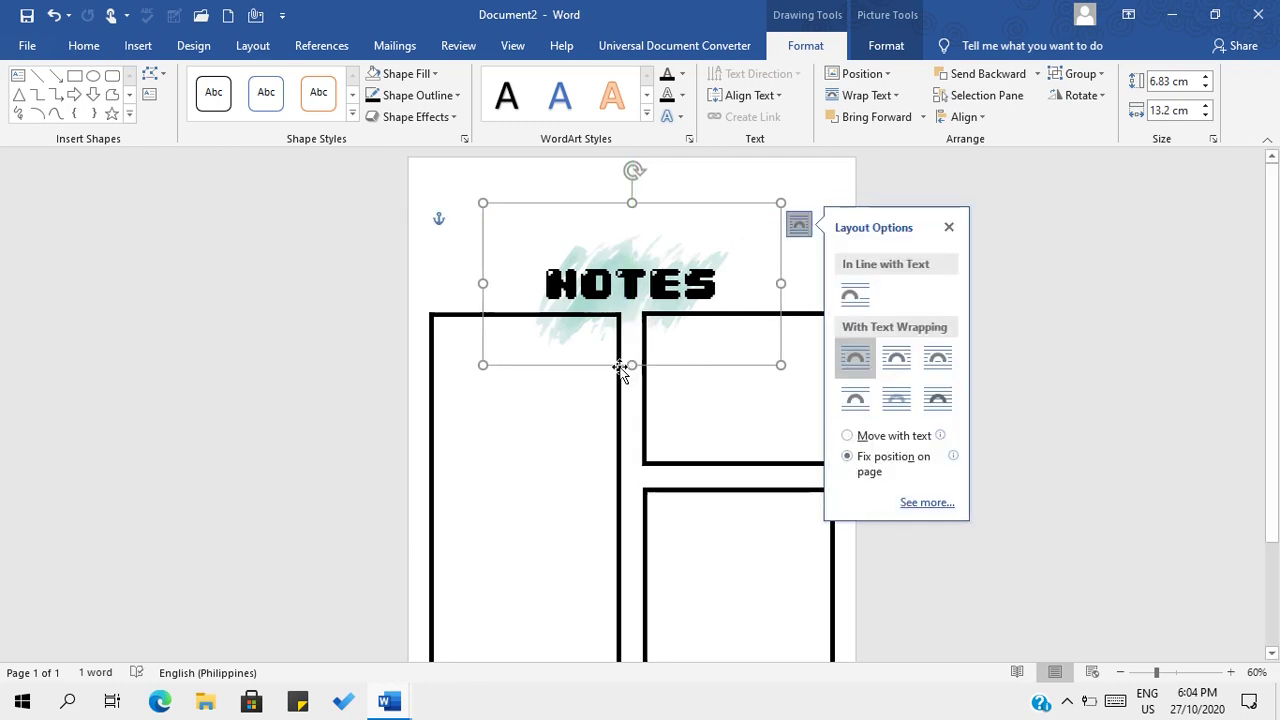
{"action": "left_click_drag", "start_coordinate": [620, 368], "coordinate": [619, 312]}
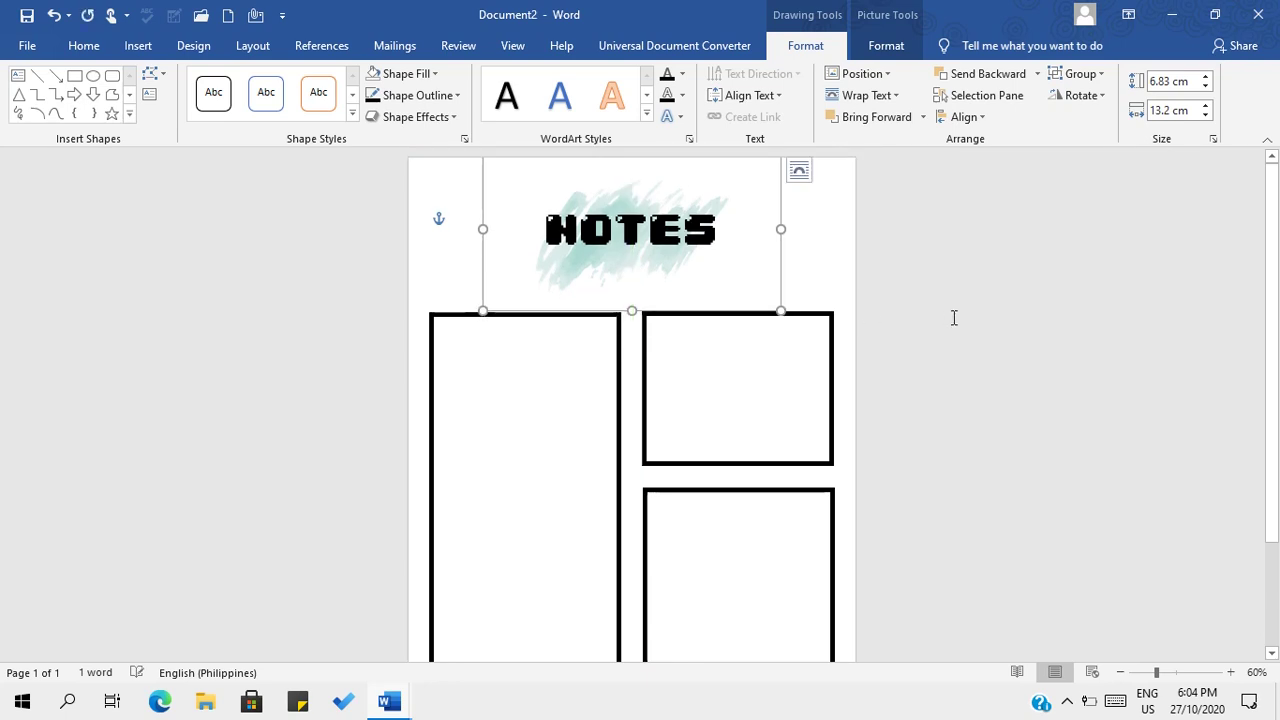
{"action": "left_click", "coordinate": [954, 317]}
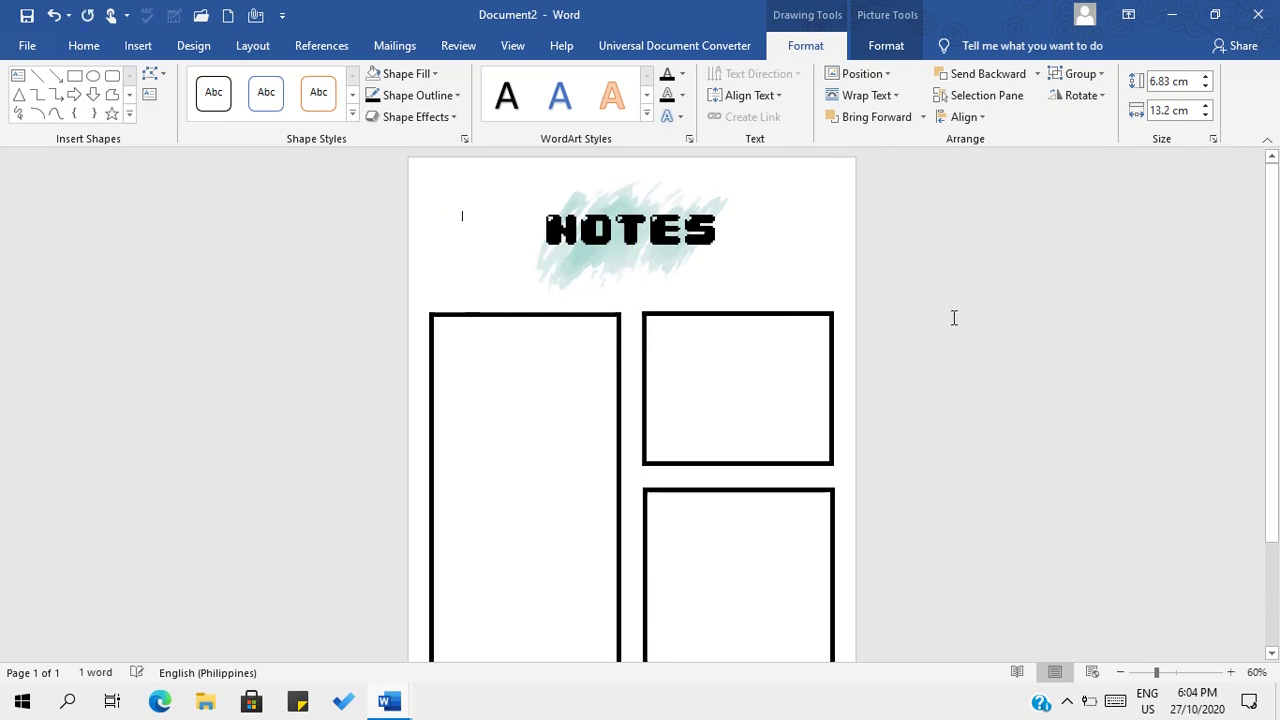
Insert the green succulent in brown planter PNG from the aesthetic folder on this device.
{"action": "left_click", "coordinate": [139, 55]}
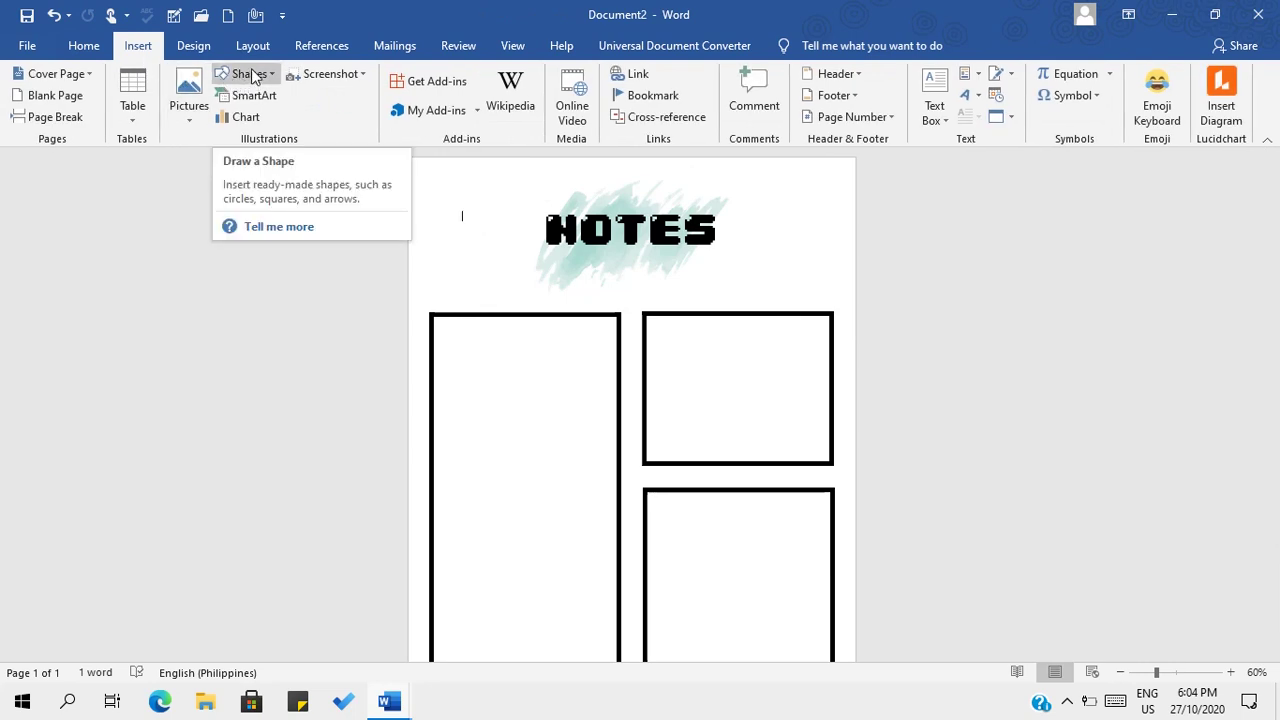
{"action": "left_click", "coordinate": [186, 104]}
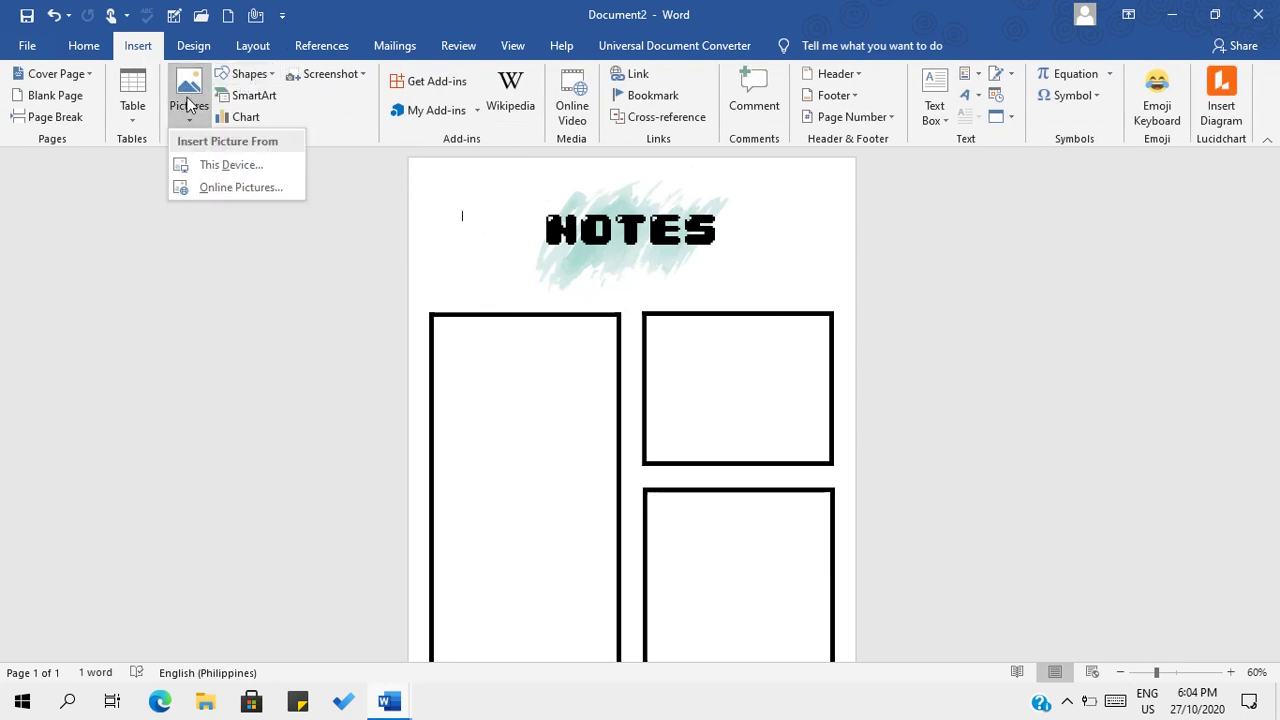
{"action": "left_click", "coordinate": [215, 170]}
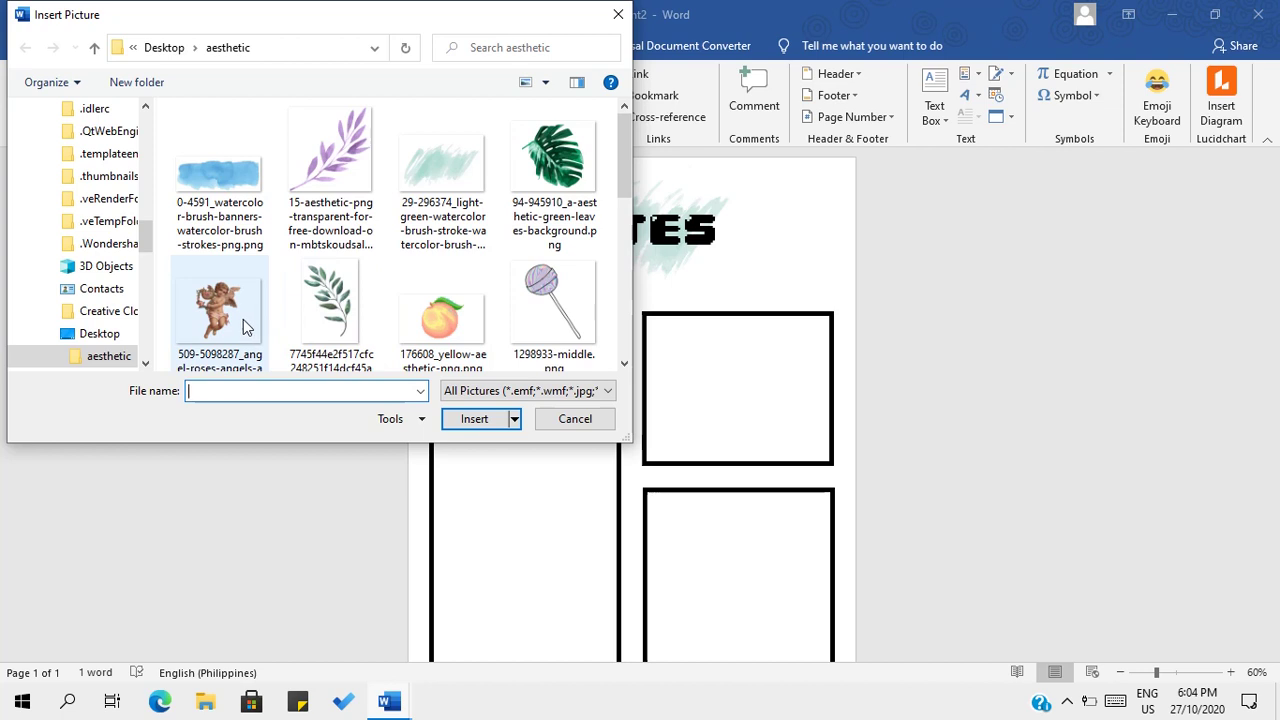
{"action": "scroll", "coordinate": [440, 320], "scroll_direction": "down", "scroll_amount": 3}
{"action": "scroll", "coordinate": [436, 321], "scroll_direction": "down", "scroll_amount": 3}
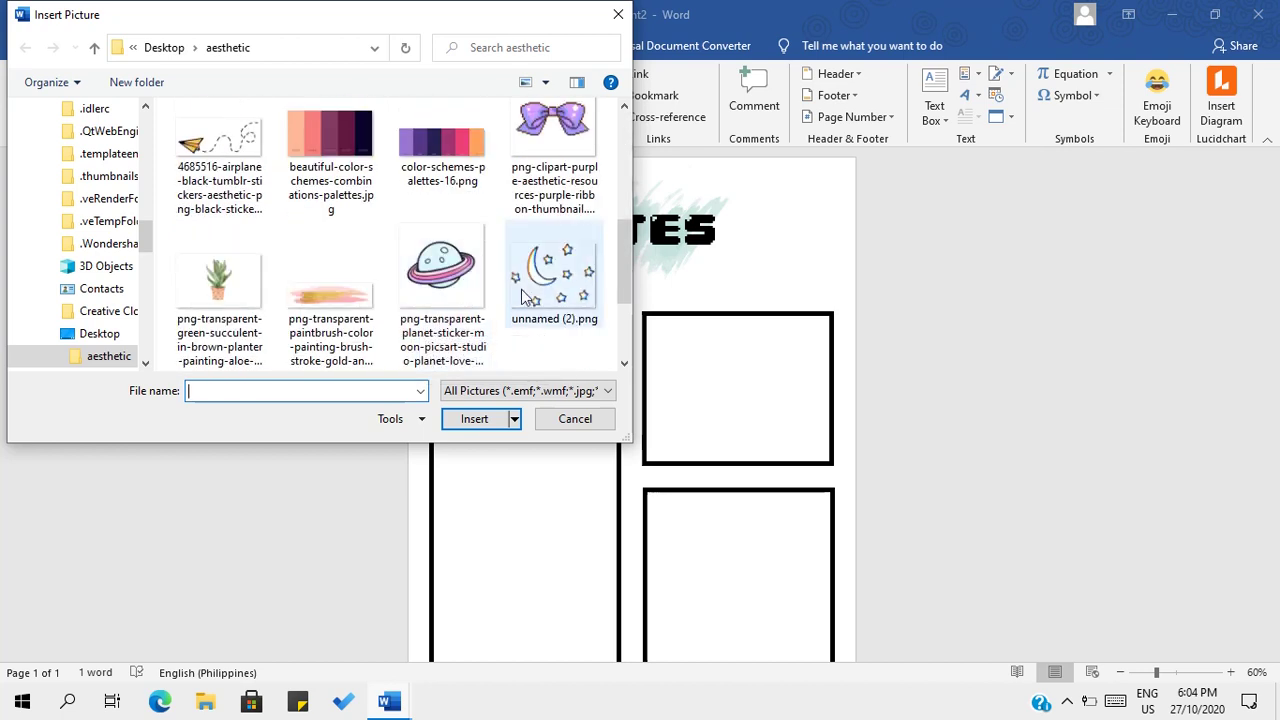
{"action": "scroll", "coordinate": [527, 297], "scroll_direction": "down", "scroll_amount": 3}
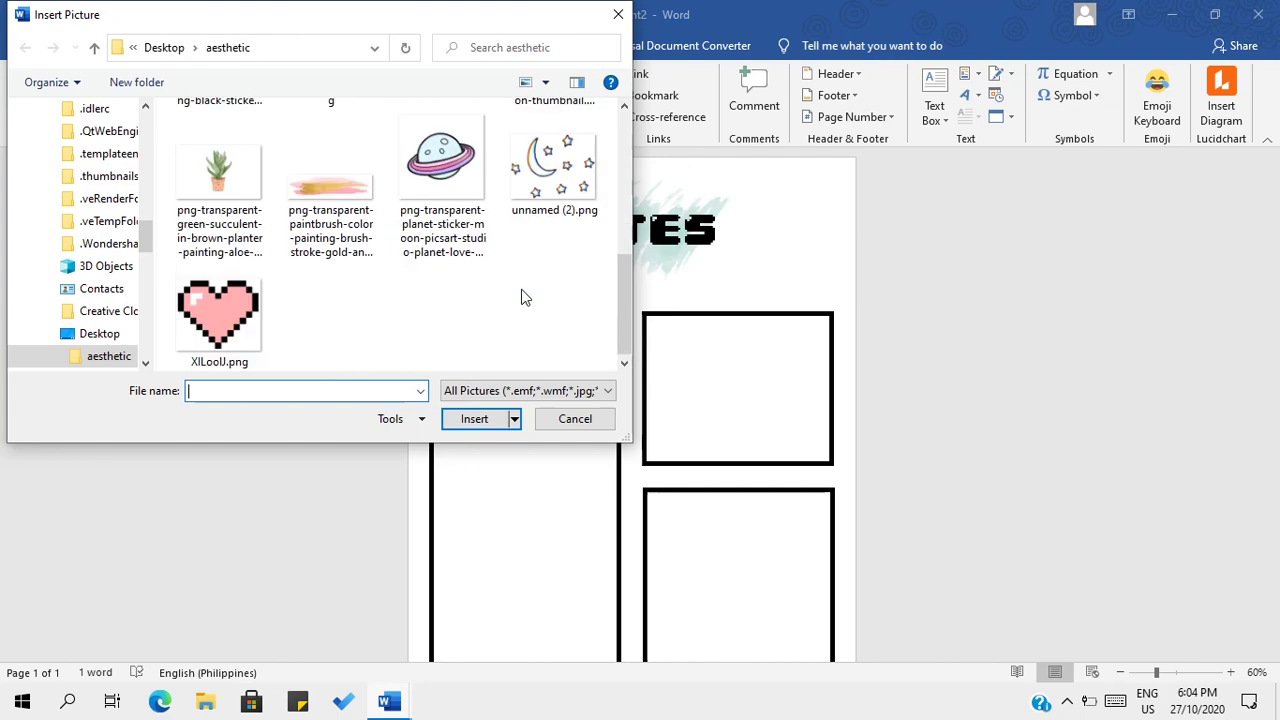
{"action": "left_click", "coordinate": [230, 192]}
{"action": "left_click", "coordinate": [478, 420]}
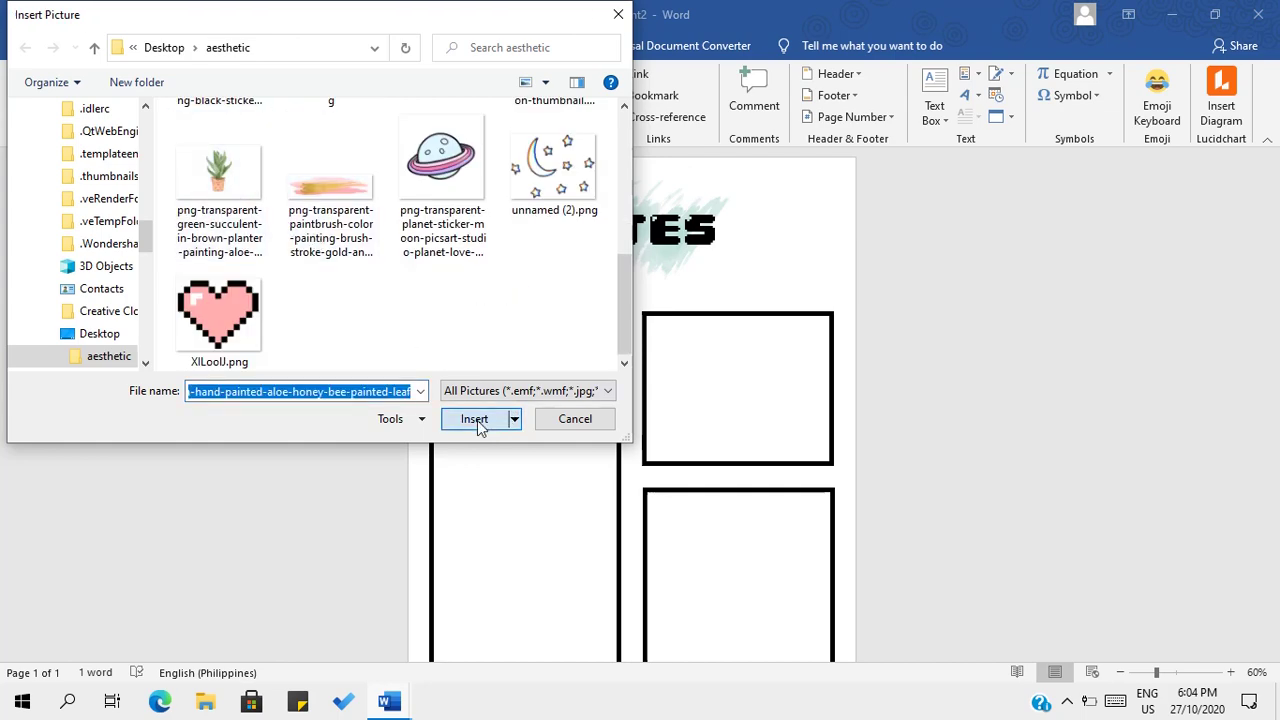
Set the potted succulent picture to Square text wrapping with its position fixed on the page.
{"action": "scroll", "coordinate": [631, 420], "scroll_direction": "down", "scroll_amount": 2}
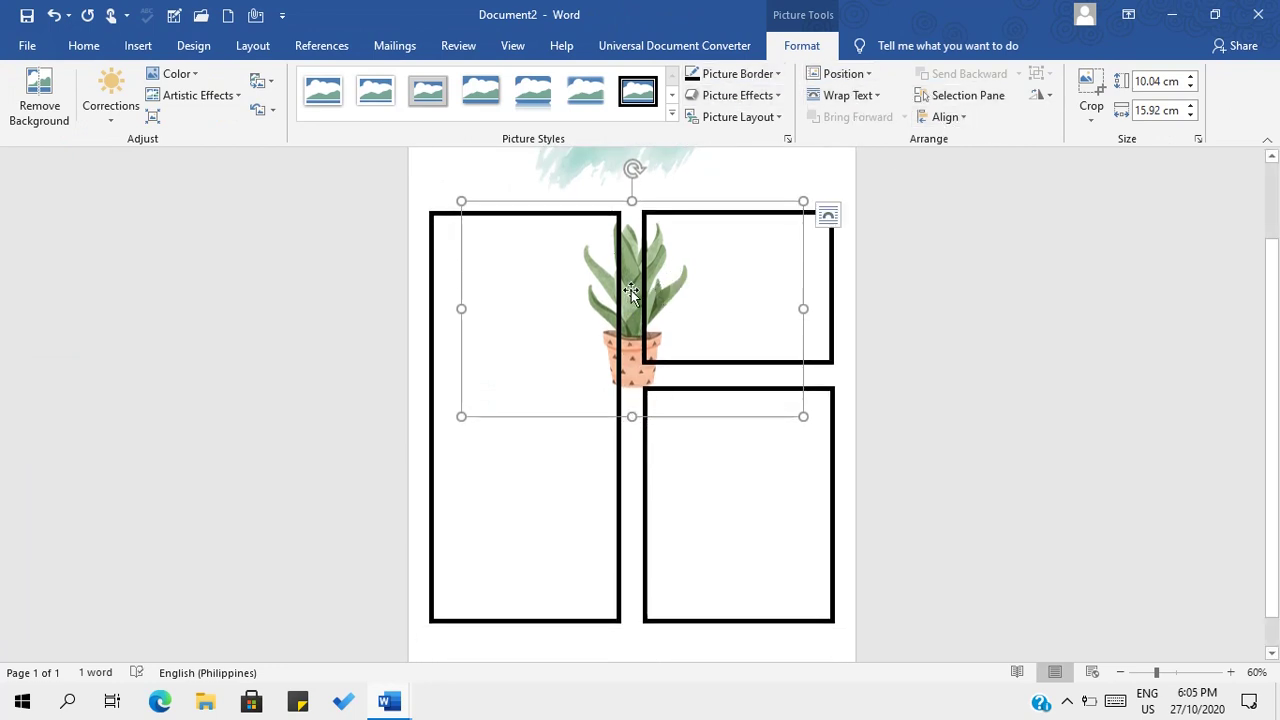
{"action": "left_click_drag", "start_coordinate": [648, 203], "coordinate": [633, 258]}
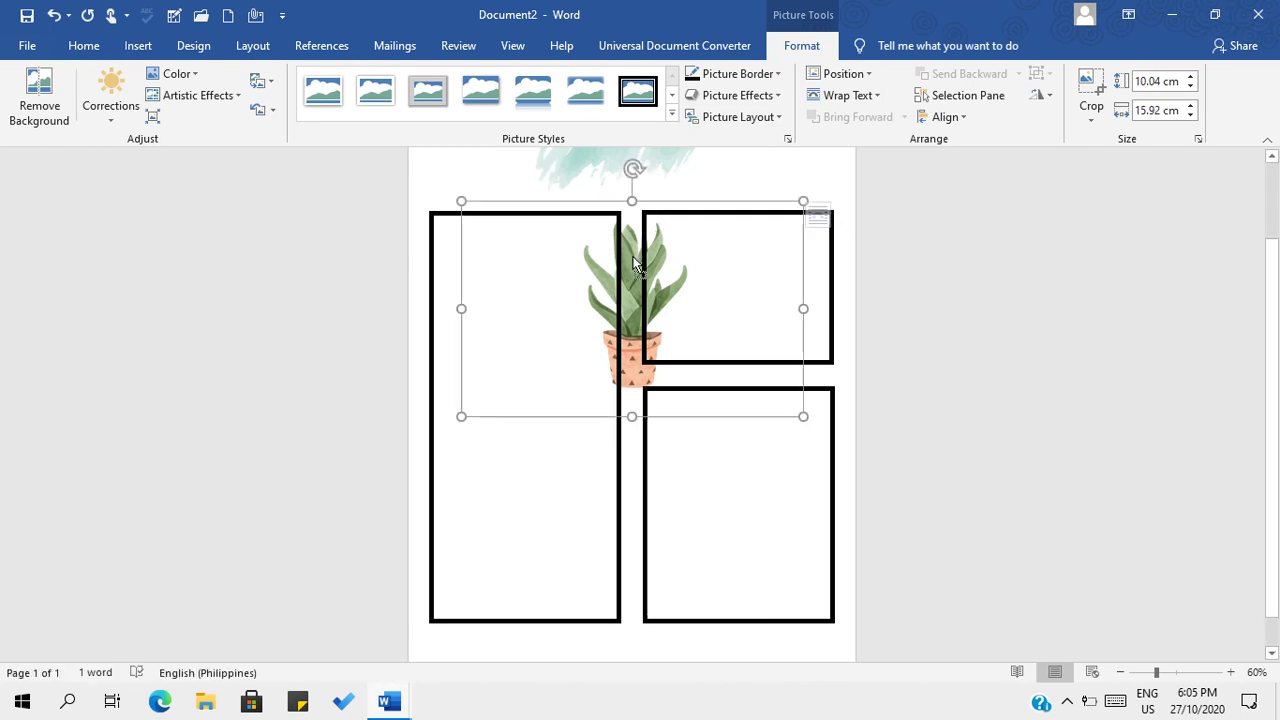
{"action": "left_click", "coordinate": [822, 216]}
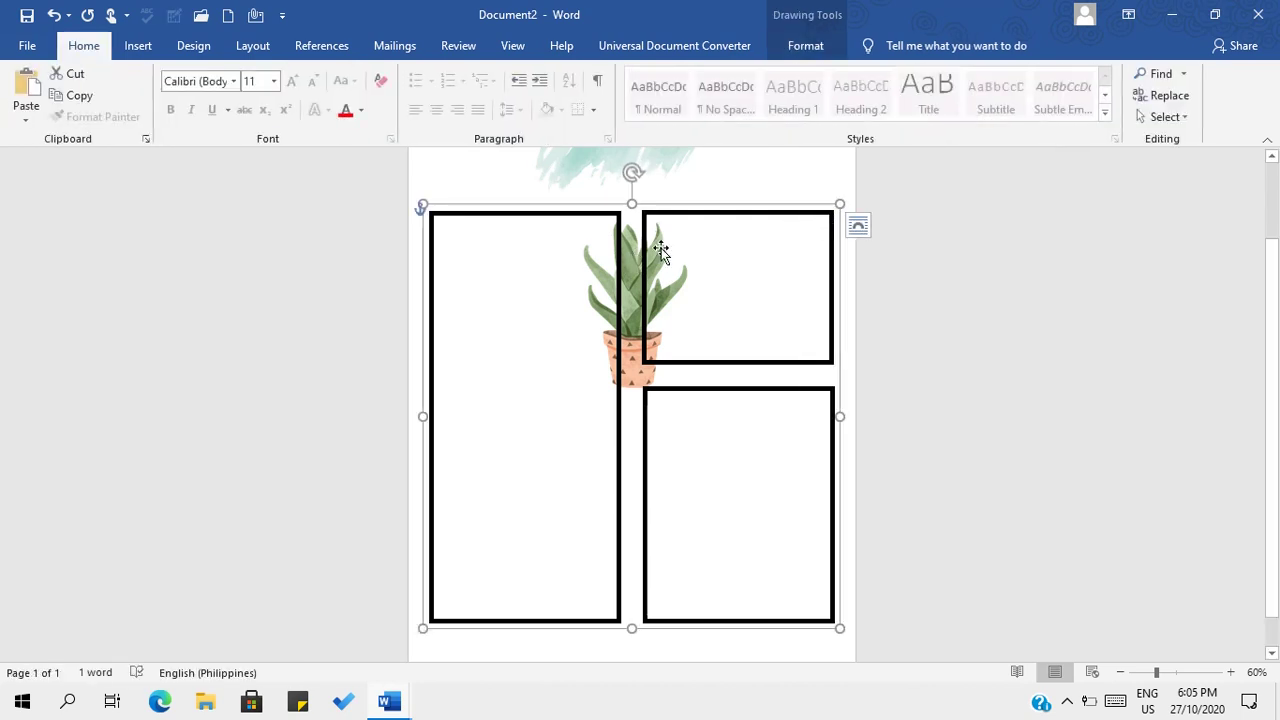
{"action": "left_click", "coordinate": [622, 250]}
{"action": "left_click", "coordinate": [630, 255]}
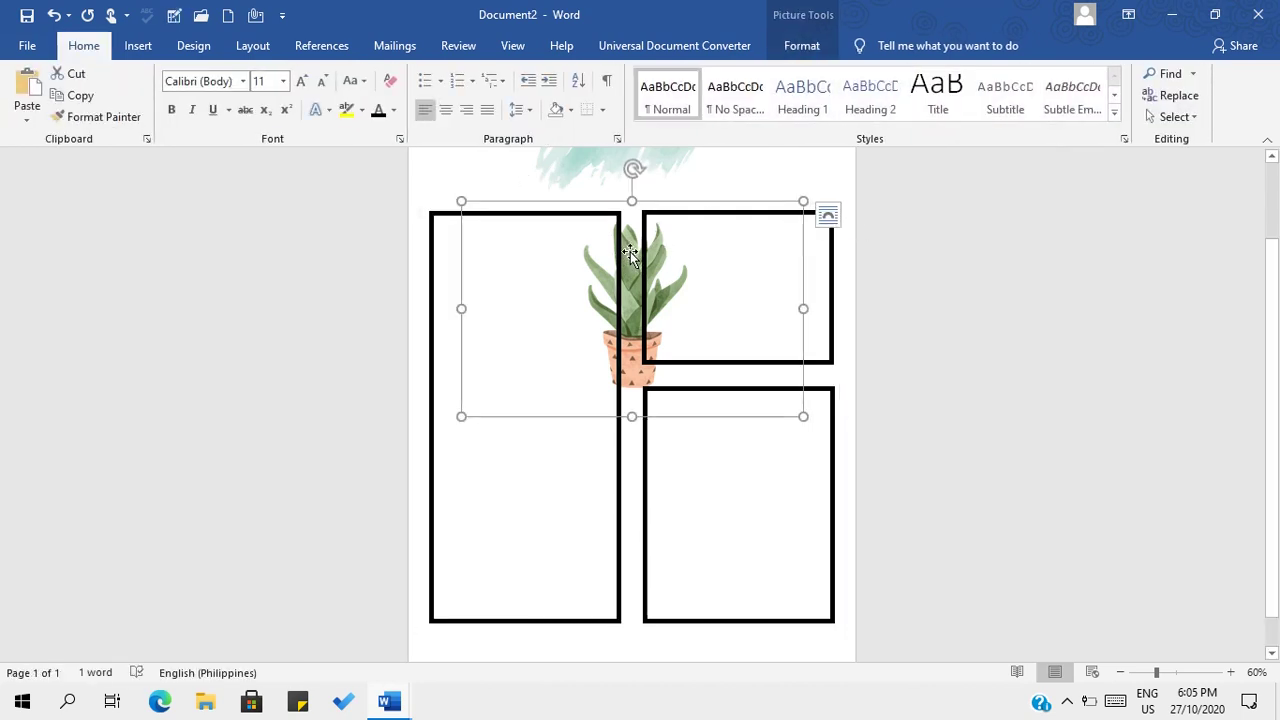
{"action": "left_click", "coordinate": [828, 216]}
{"action": "left_click", "coordinate": [884, 348]}
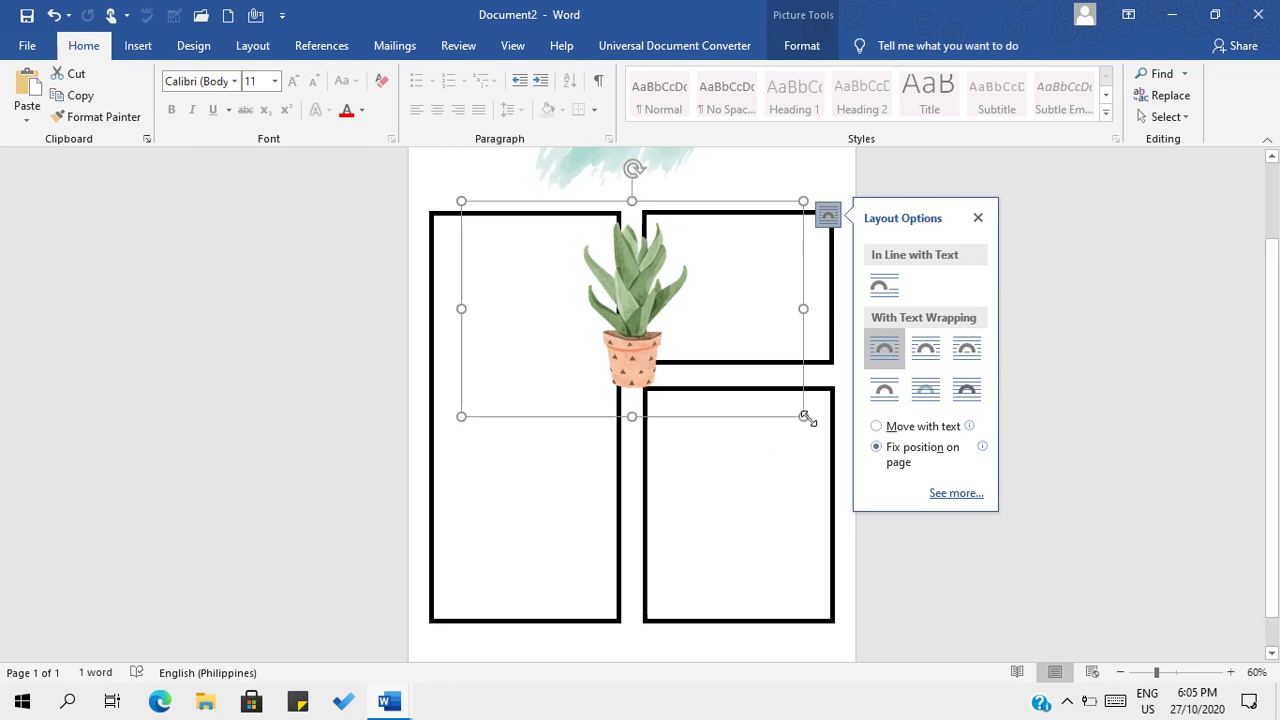
Shrink the potted succulent and place it at the lower inner corner of the tall note box, overlapping the gap between boxes.
{"action": "left_click_drag", "start_coordinate": [805, 418], "coordinate": [701, 352]}
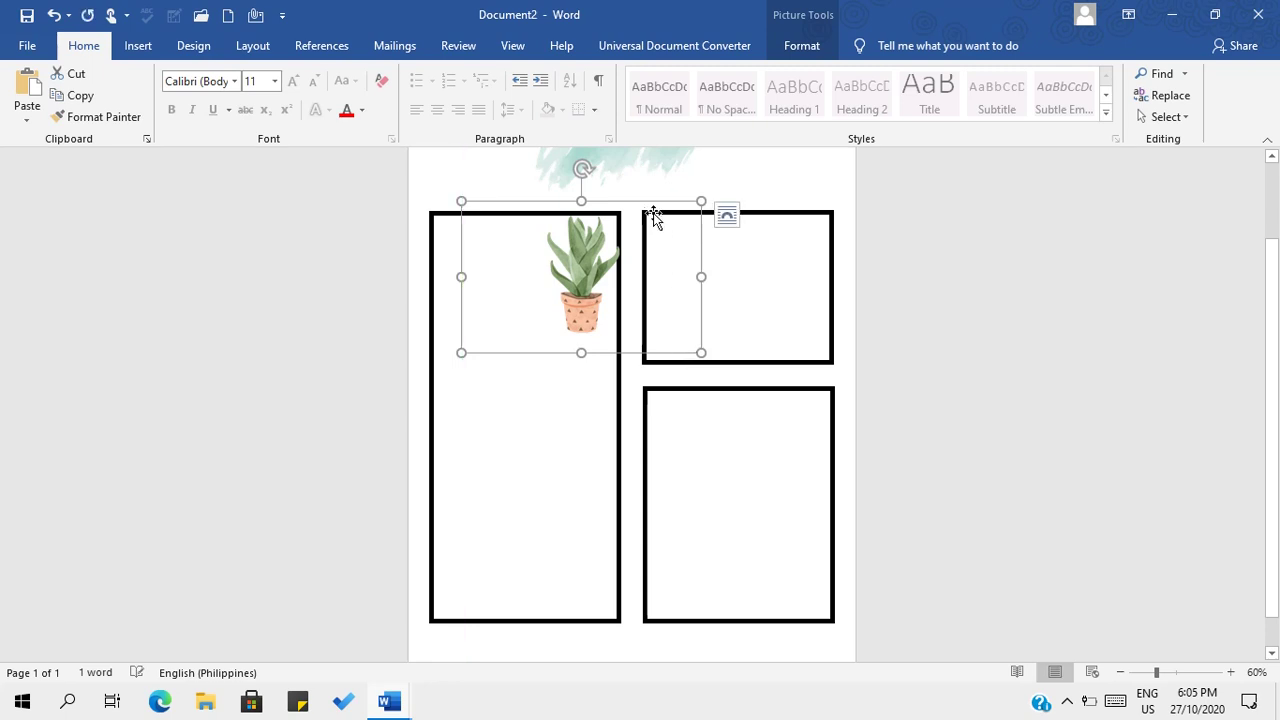
{"action": "left_click_drag", "start_coordinate": [651, 203], "coordinate": [679, 494]}
{"action": "left_click", "coordinate": [741, 293]}
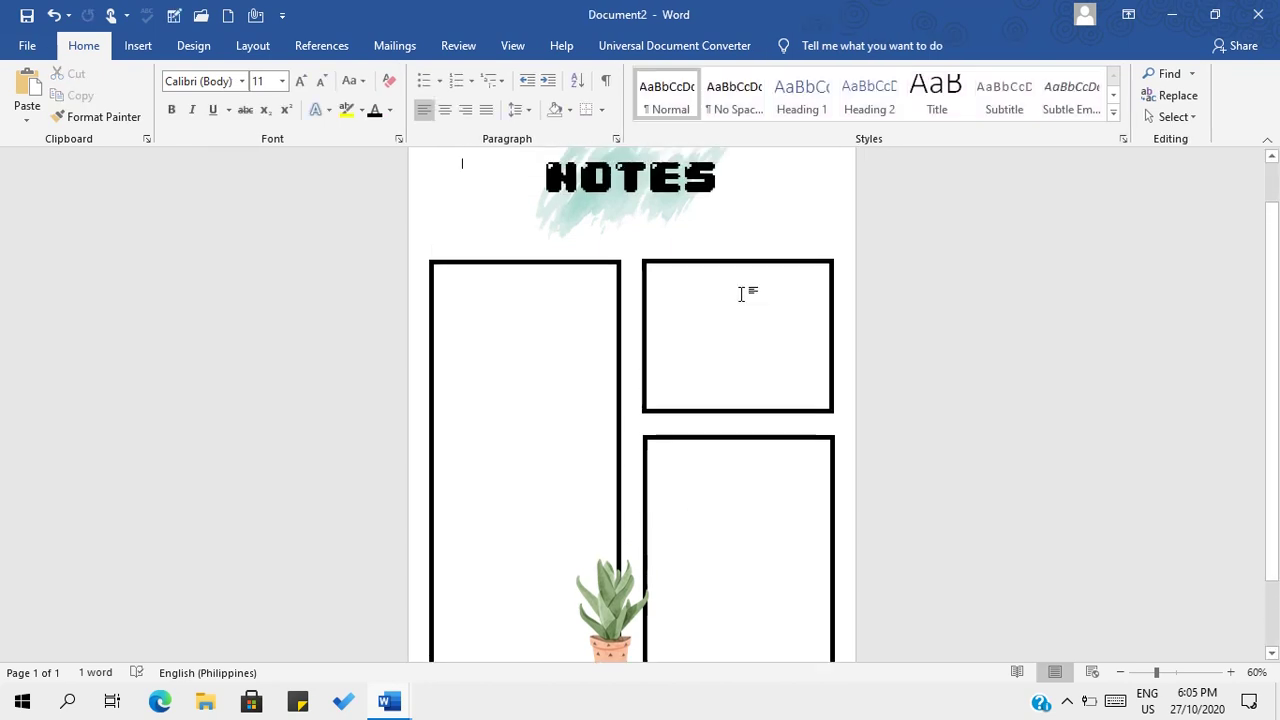
Insert the 94-945910 aesthetic green leaves PNG from the aesthetic folder with Square text wrapping and its position fixed on the page.
{"action": "left_click", "coordinate": [150, 46]}
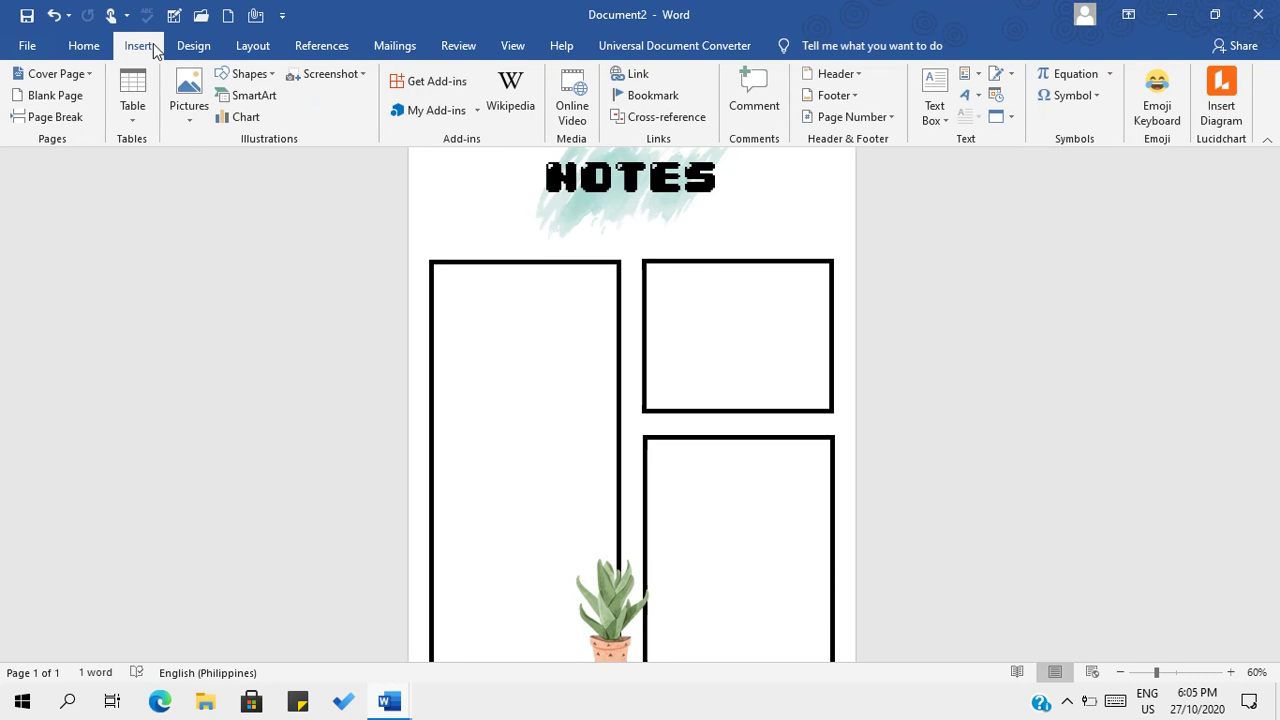
{"action": "left_click", "coordinate": [186, 86]}
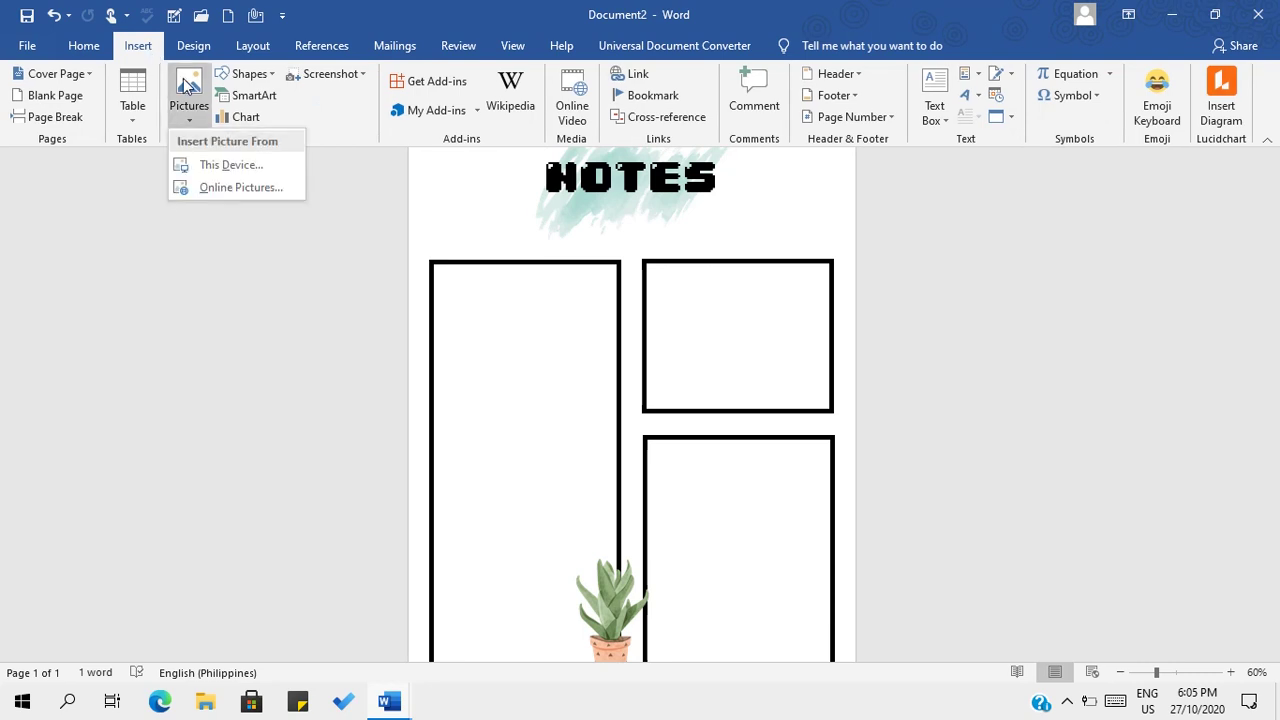
{"action": "left_click", "coordinate": [240, 164]}
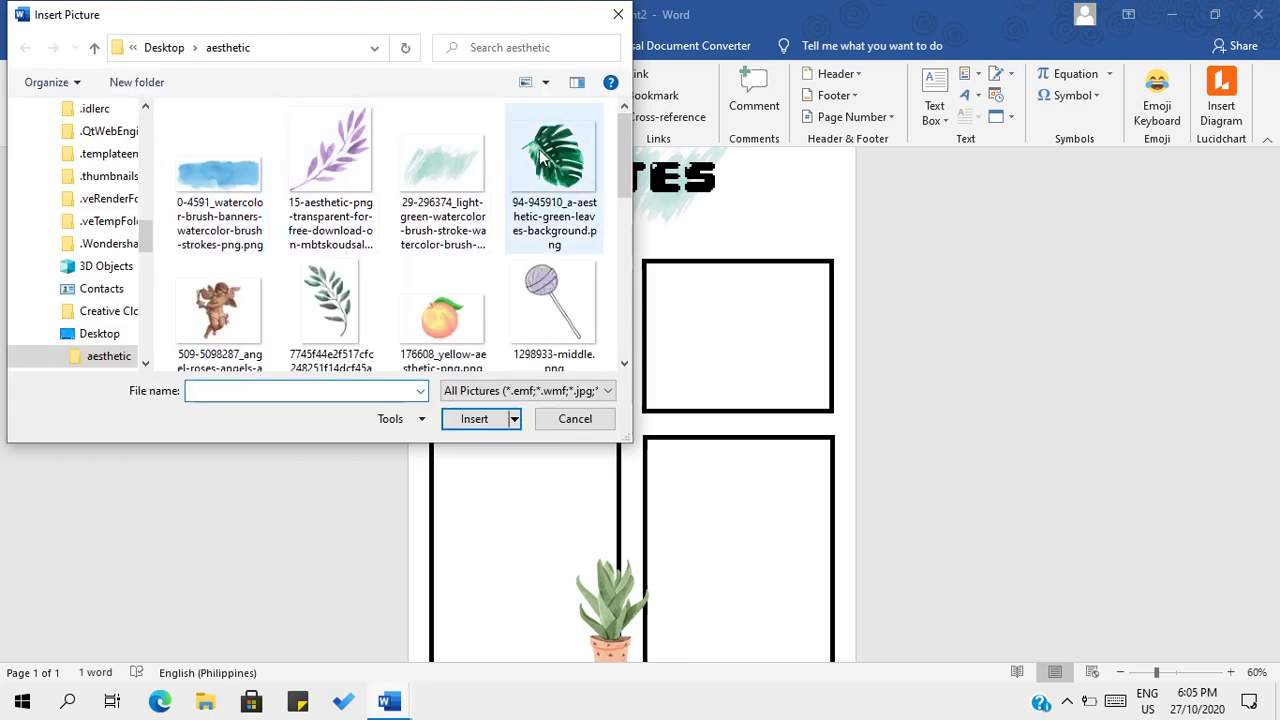
{"action": "left_click", "coordinate": [540, 158]}
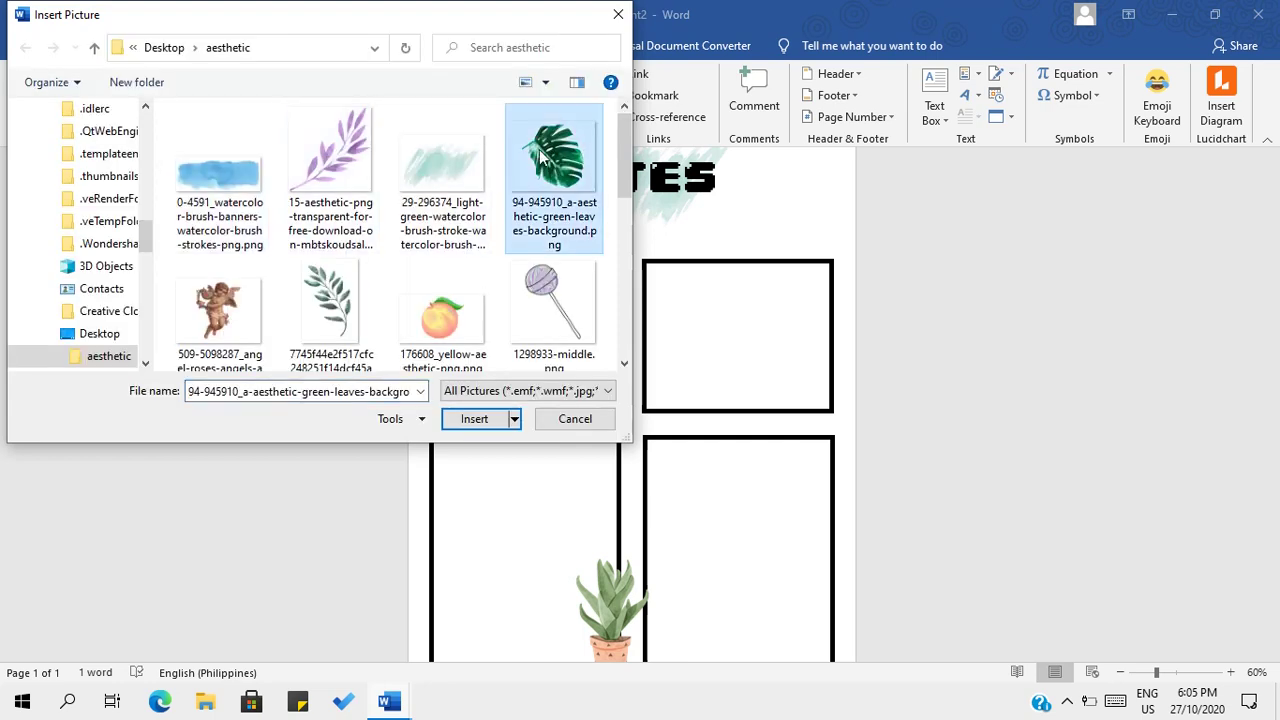
{"action": "left_click", "coordinate": [478, 420]}
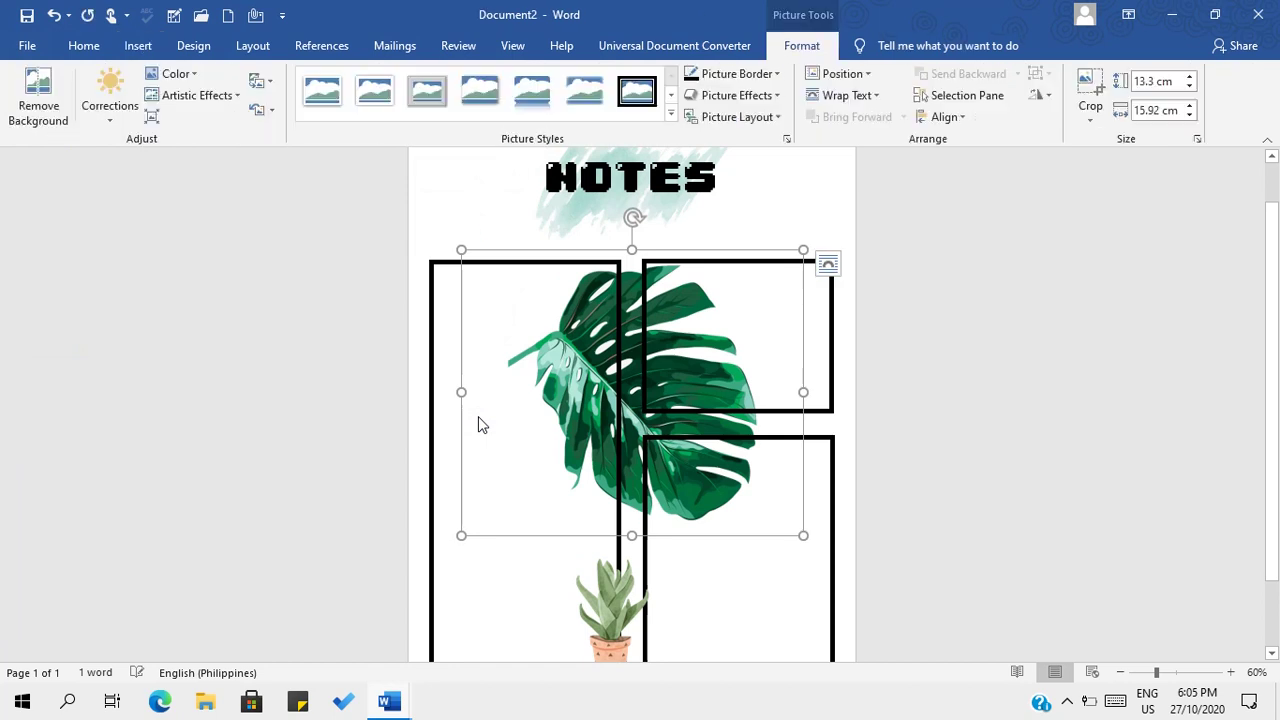
{"action": "left_click", "coordinate": [828, 263]}
{"action": "left_click", "coordinate": [895, 396]}
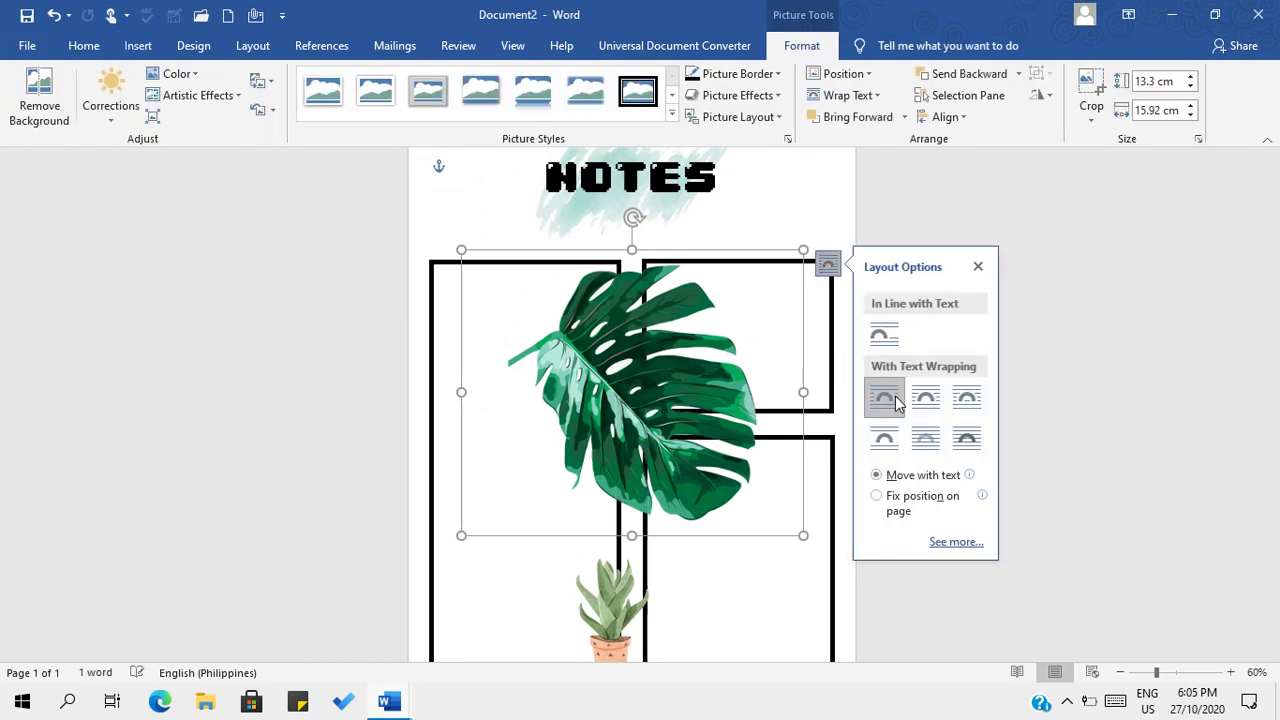
{"action": "left_click", "coordinate": [876, 496]}
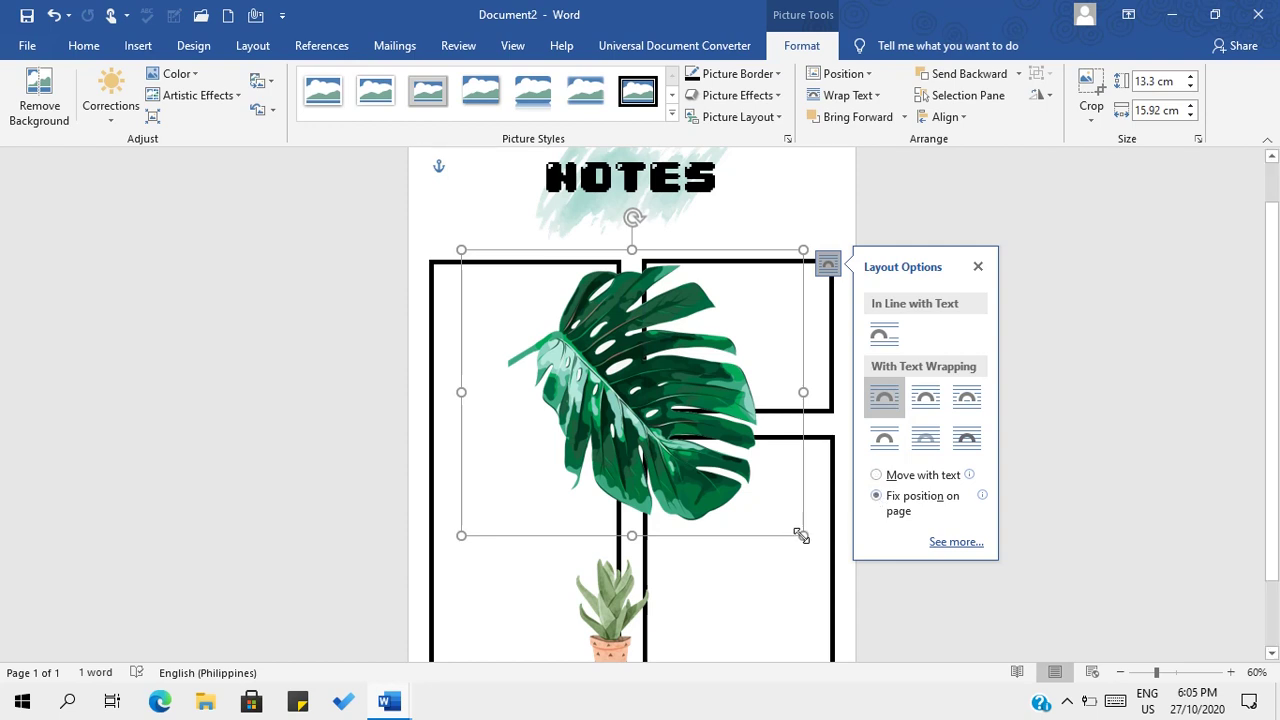
Shrink the green leaf to about 4.17 by 4.99 cm and place it over the upper-right note box's outer top corner.
{"action": "left_click_drag", "start_coordinate": [801, 535], "coordinate": [568, 311]}
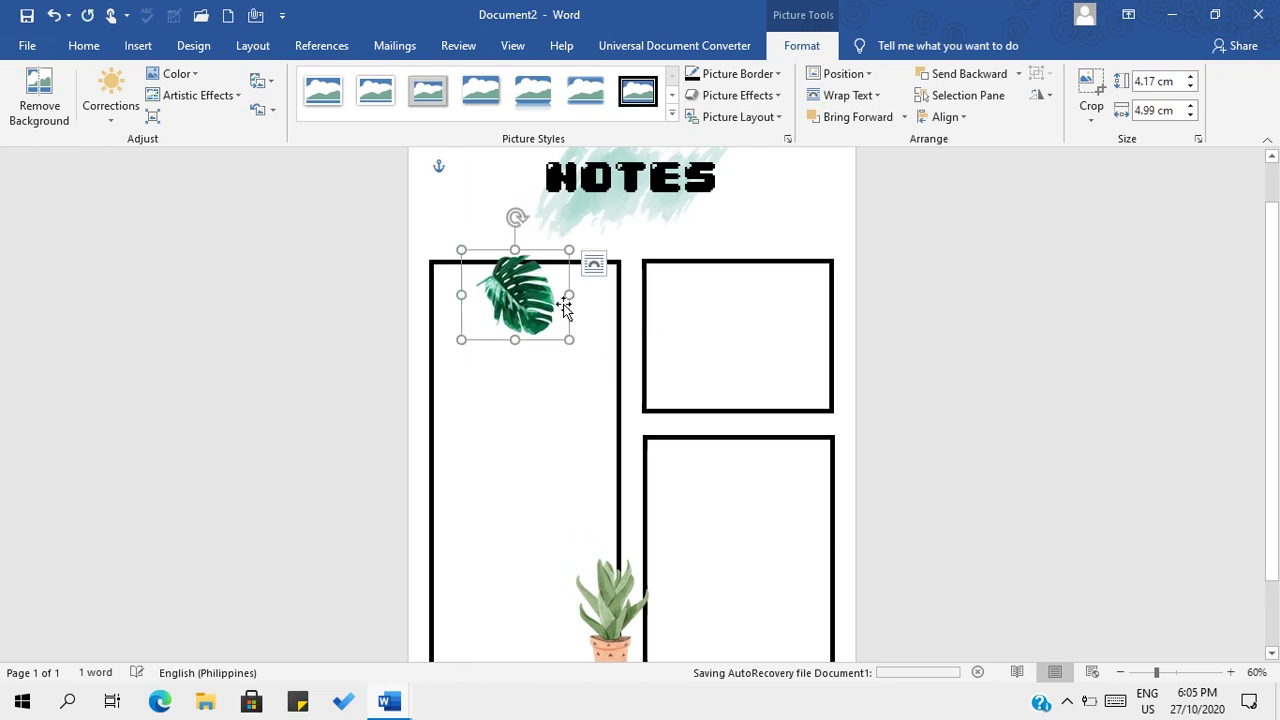
{"action": "left_click_drag", "start_coordinate": [536, 249], "coordinate": [838, 217]}
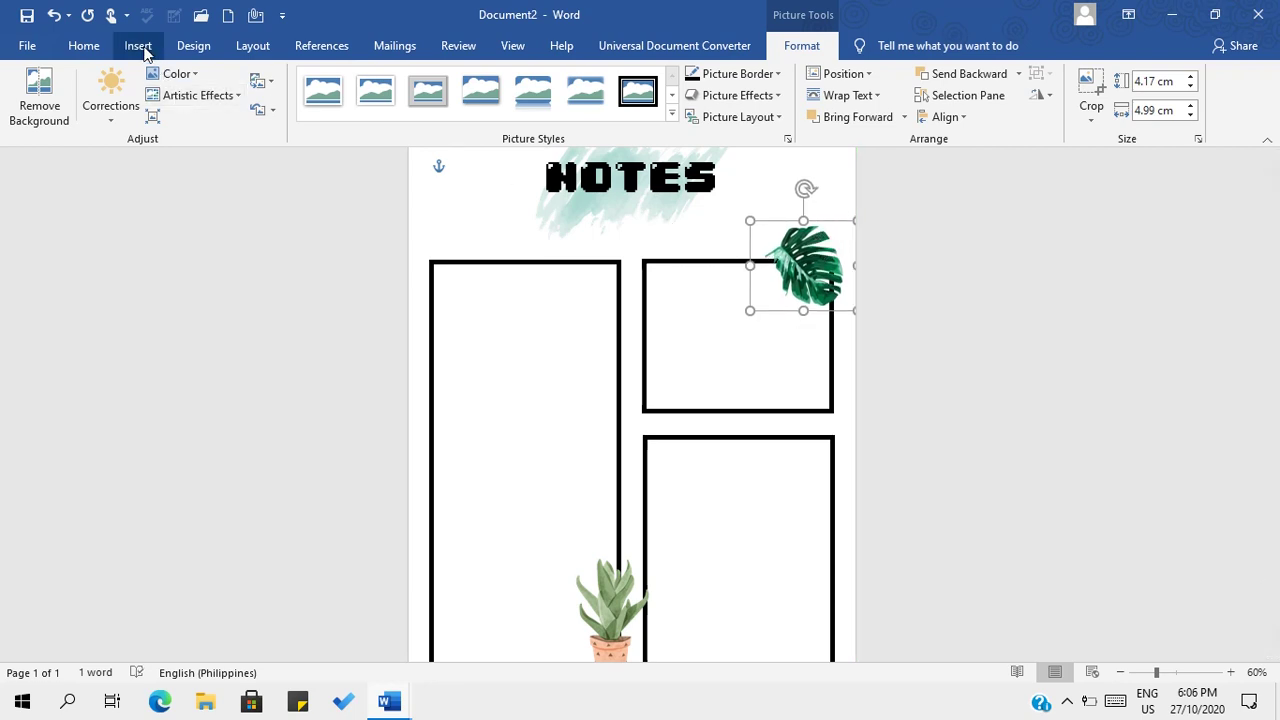
Insert the leafy branch picture 7745f44e2f517cfc248251f14dcf45a0.png with Square text wrapping and its position fixed on the page.
{"action": "left_click", "coordinate": [138, 46]}
{"action": "left_click", "coordinate": [188, 92]}
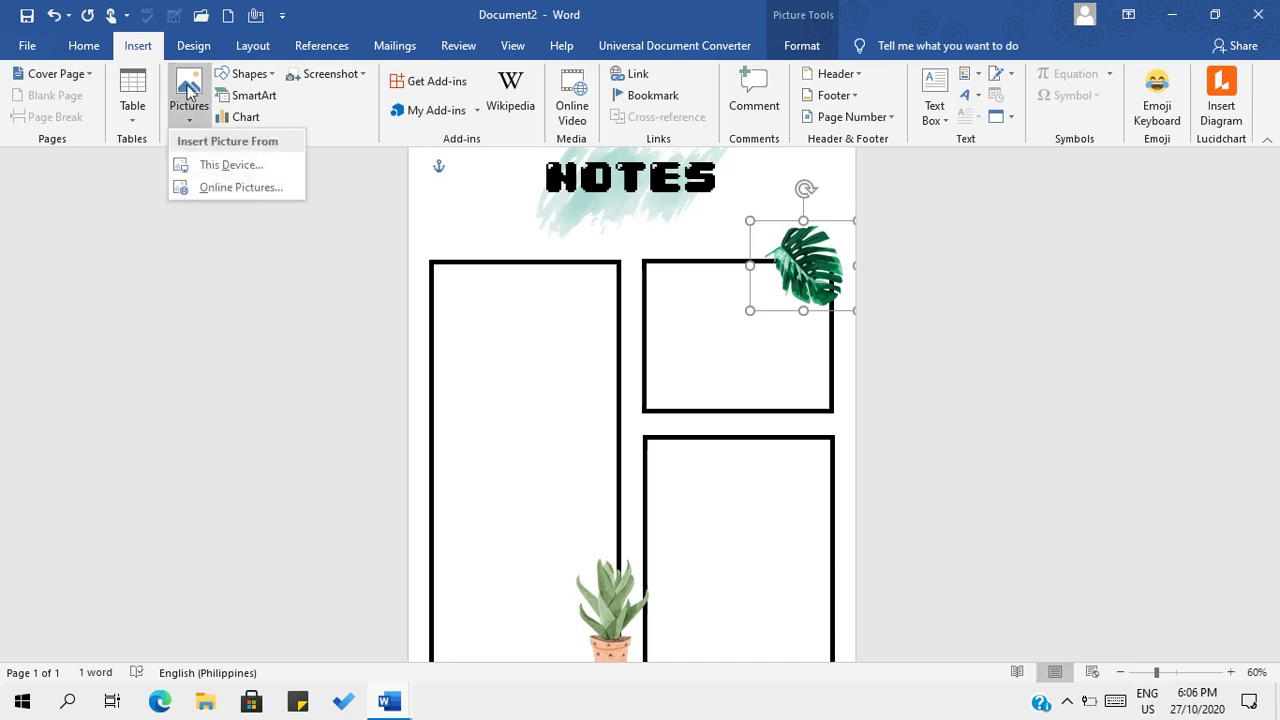
{"action": "left_click", "coordinate": [229, 166]}
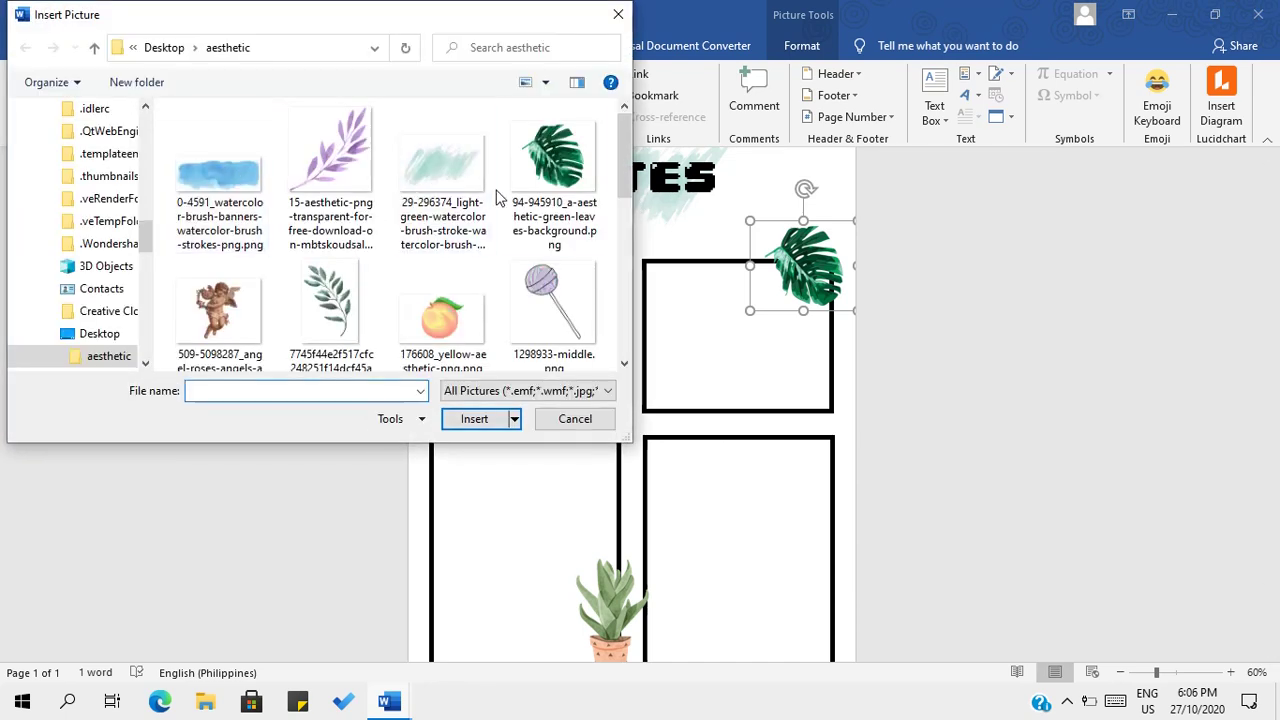
{"action": "left_click", "coordinate": [347, 305]}
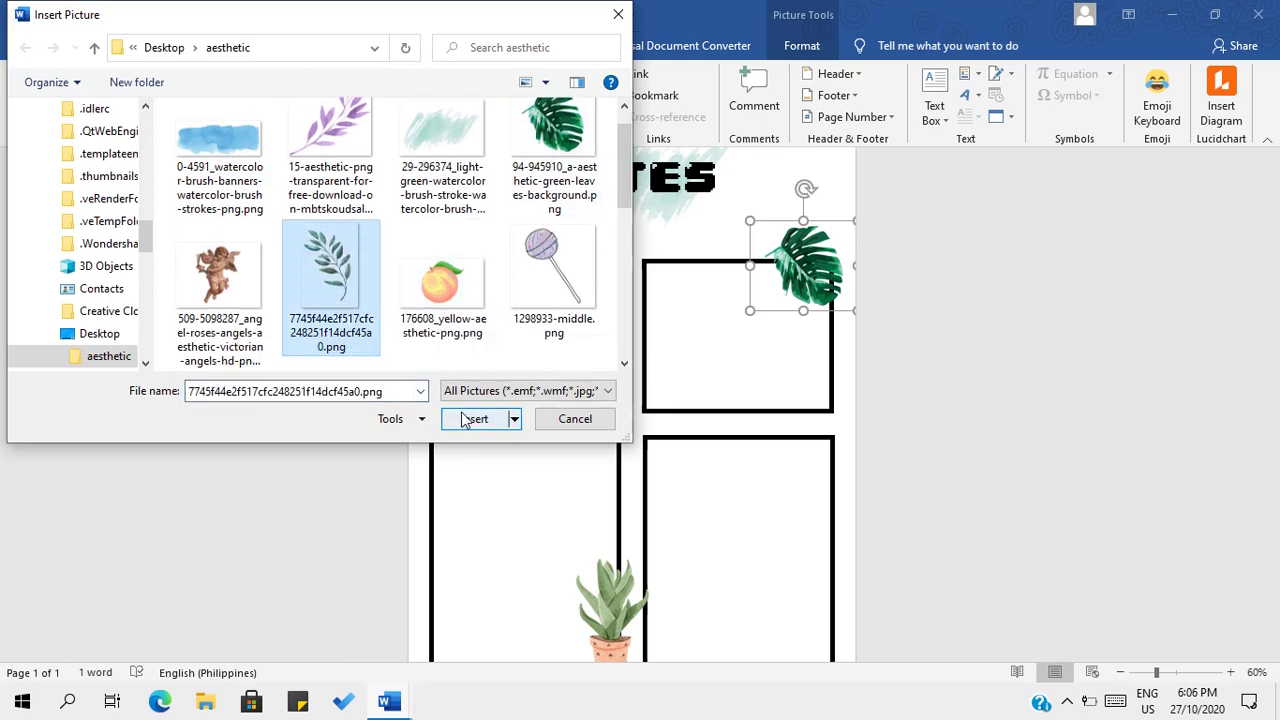
{"action": "left_click", "coordinate": [462, 418]}
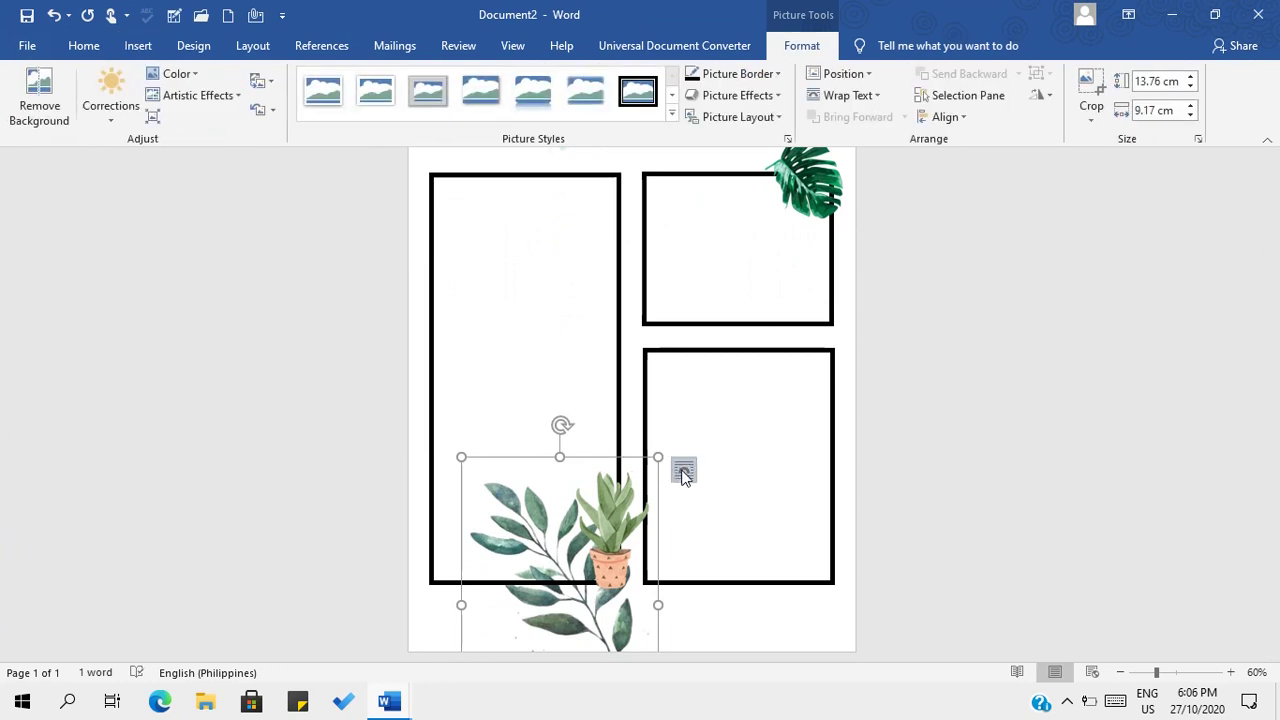
{"action": "left_click", "coordinate": [684, 469]}
{"action": "left_click", "coordinate": [740, 517]}
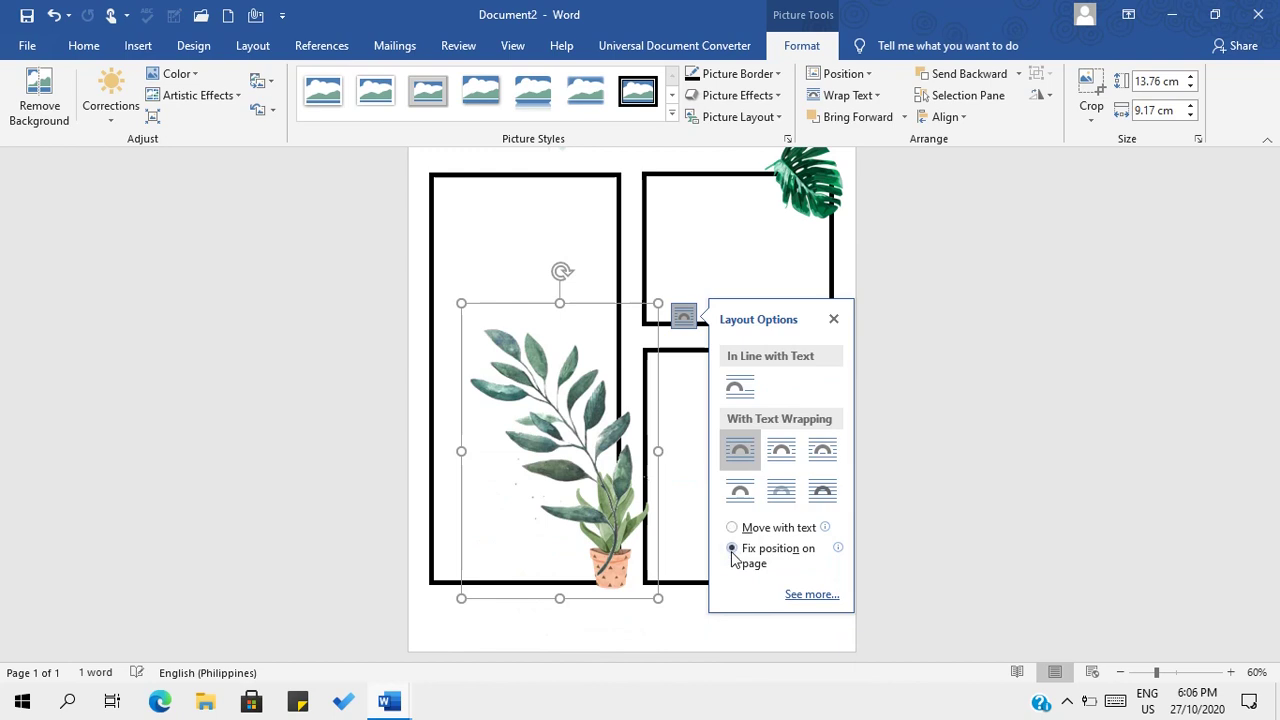
Resize the leafy branch to about 7.18 by 4.79 cm and rotate it over the top edge of the tall note box.
{"action": "left_click_drag", "start_coordinate": [661, 598], "coordinate": [554, 457]}
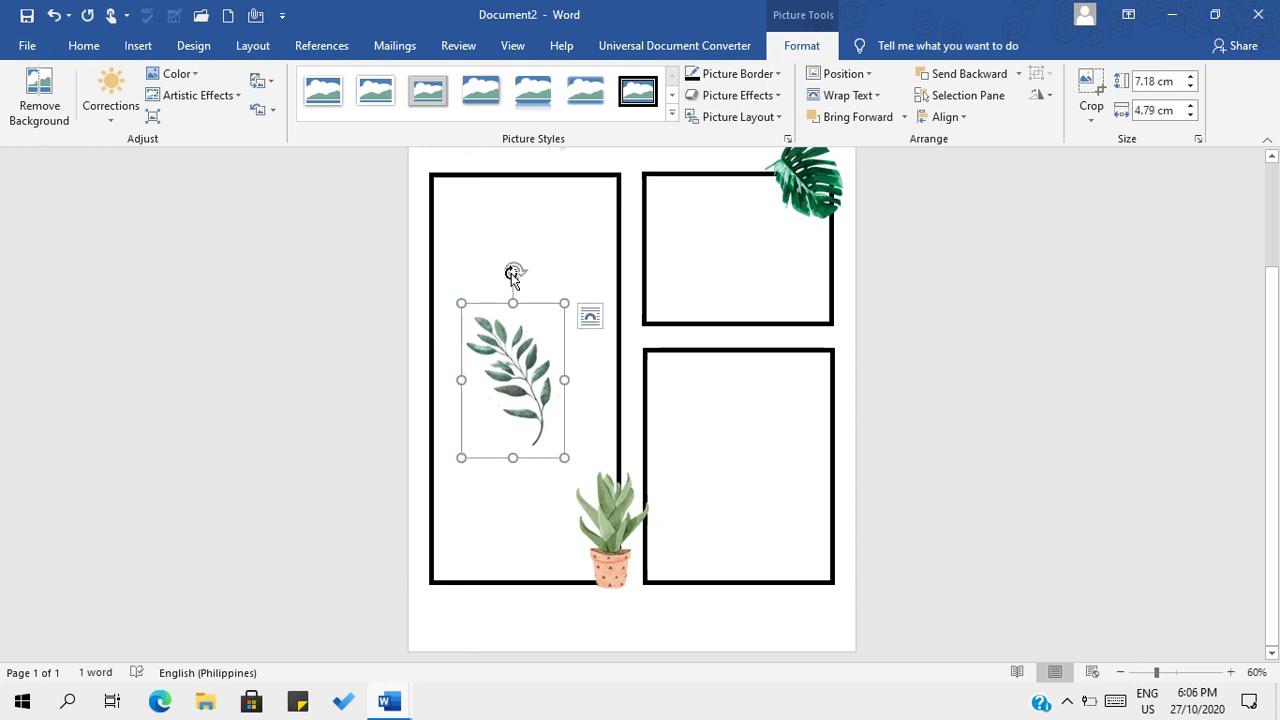
{"action": "left_click_drag", "start_coordinate": [512, 276], "coordinate": [455, 403]}
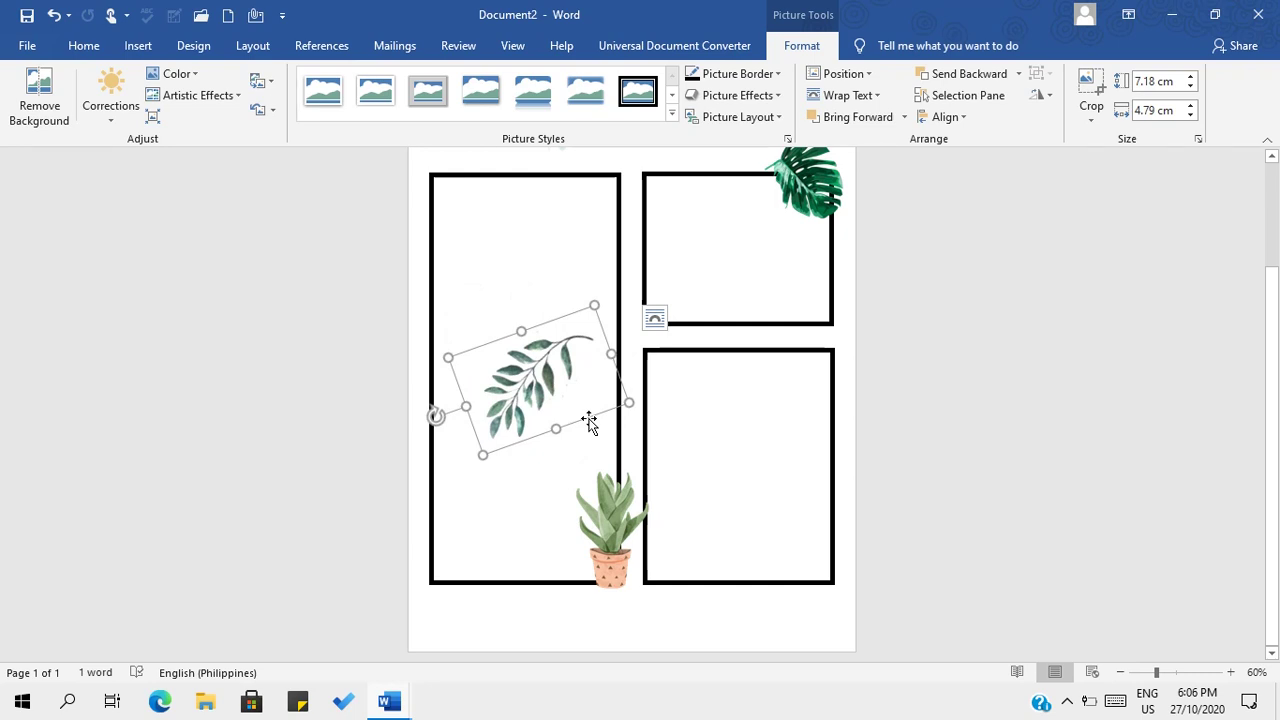
{"action": "left_click_drag", "start_coordinate": [589, 424], "coordinate": [524, 227]}
{"action": "scroll", "coordinate": [645, 320], "scroll_direction": "up", "scroll_amount": 2}
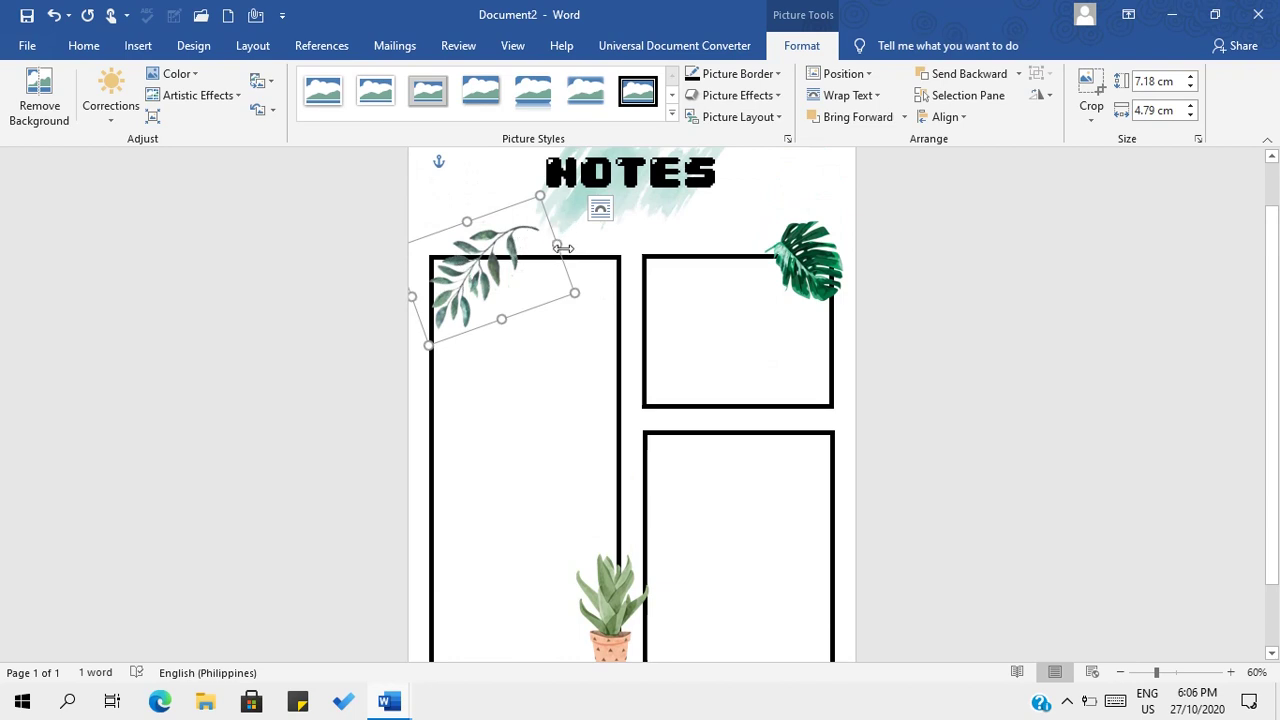
{"action": "left_click_drag", "start_coordinate": [507, 279], "coordinate": [546, 283]}
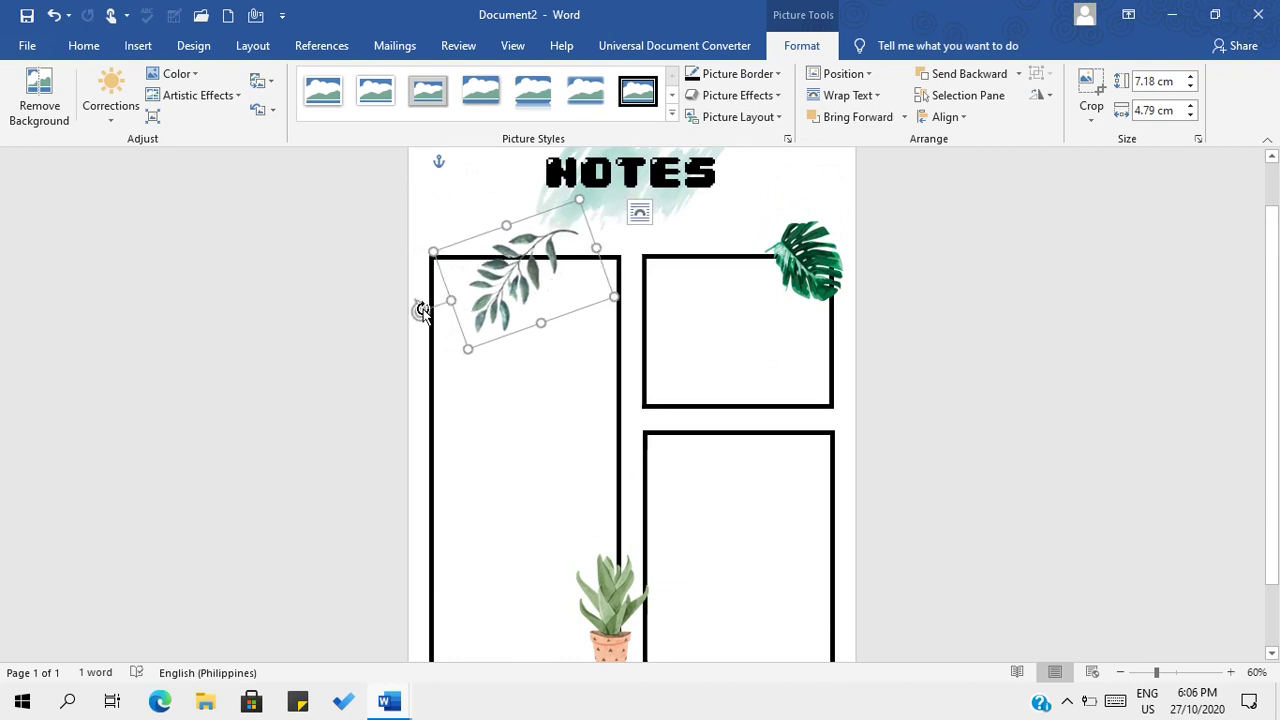
{"action": "left_click_drag", "start_coordinate": [422, 311], "coordinate": [414, 283]}
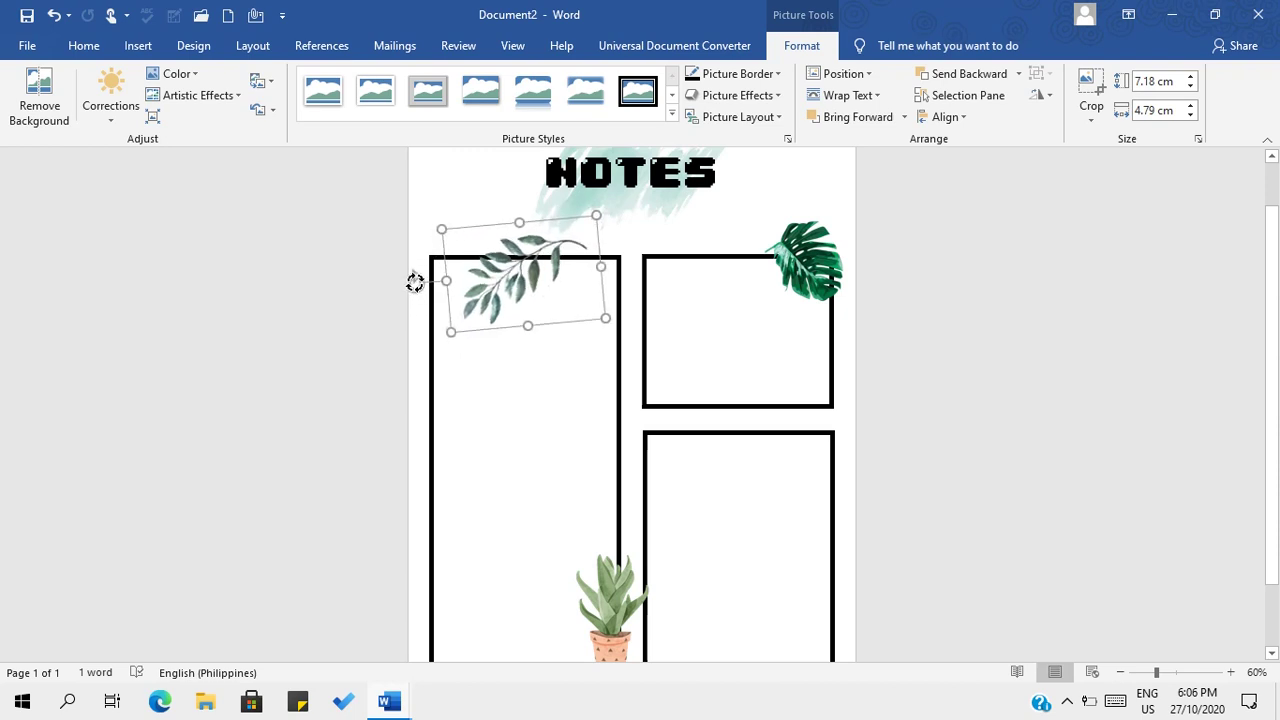
Flip the leafy branch horizontally and rotate it counterclockwise so its leaves point toward the upper right.
{"action": "left_click", "coordinate": [1039, 95]}
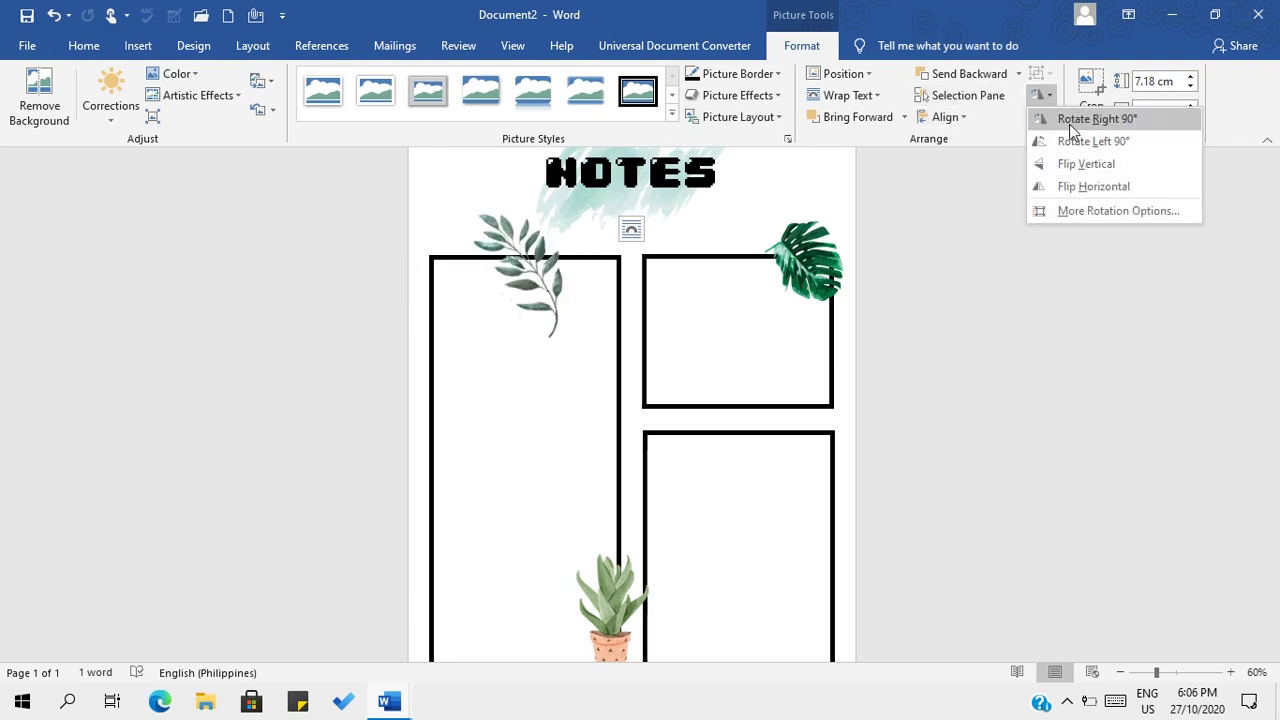
{"action": "left_click", "coordinate": [1074, 180]}
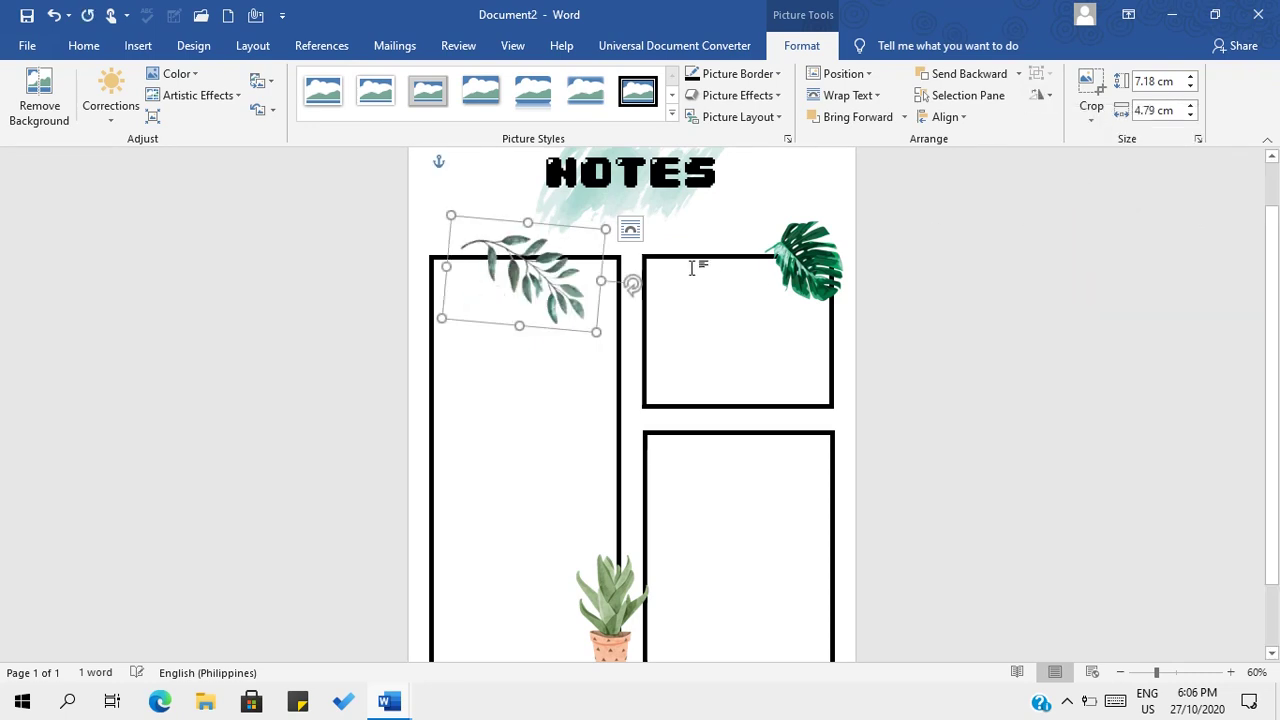
{"action": "left_click_drag", "start_coordinate": [633, 286], "coordinate": [594, 205]}
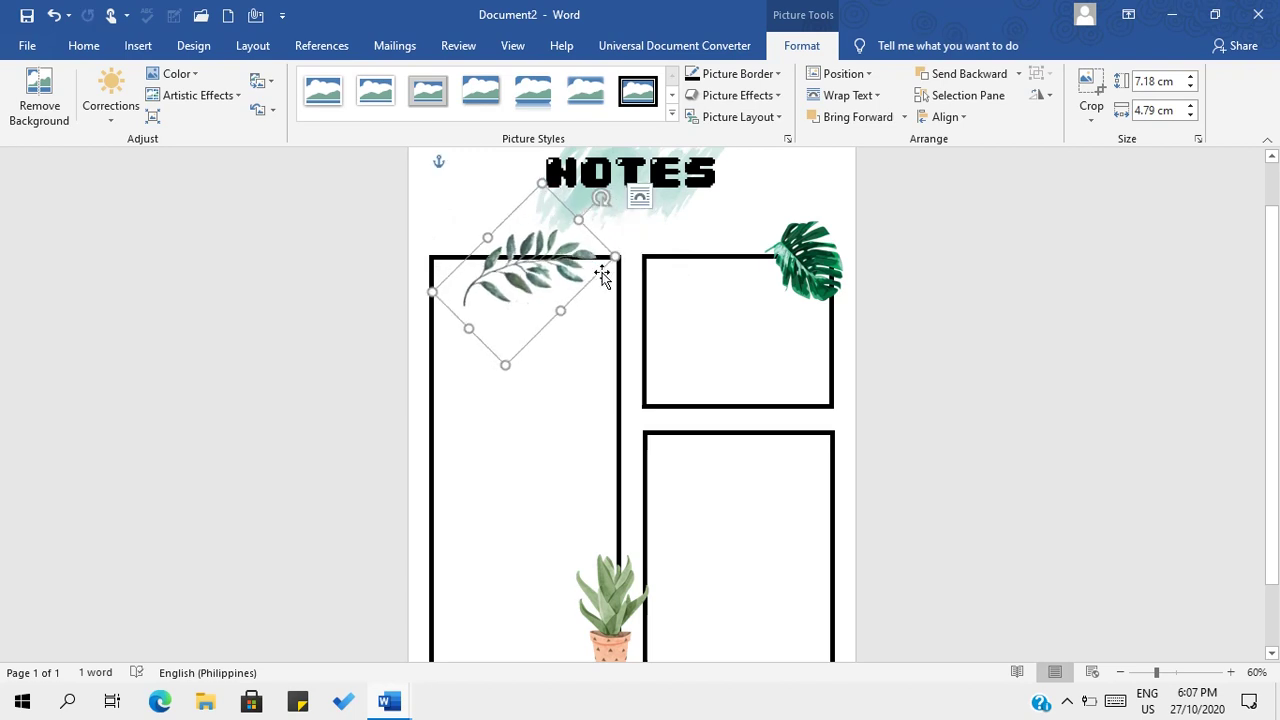
Shrink the leafy branch slightly and place it over the tall note box's top-left corner.
{"action": "left_click_drag", "start_coordinate": [502, 365], "coordinate": [503, 336]}
{"action": "left_click_drag", "start_coordinate": [529, 244], "coordinate": [455, 257]}
{"action": "left_click", "coordinate": [889, 291]}
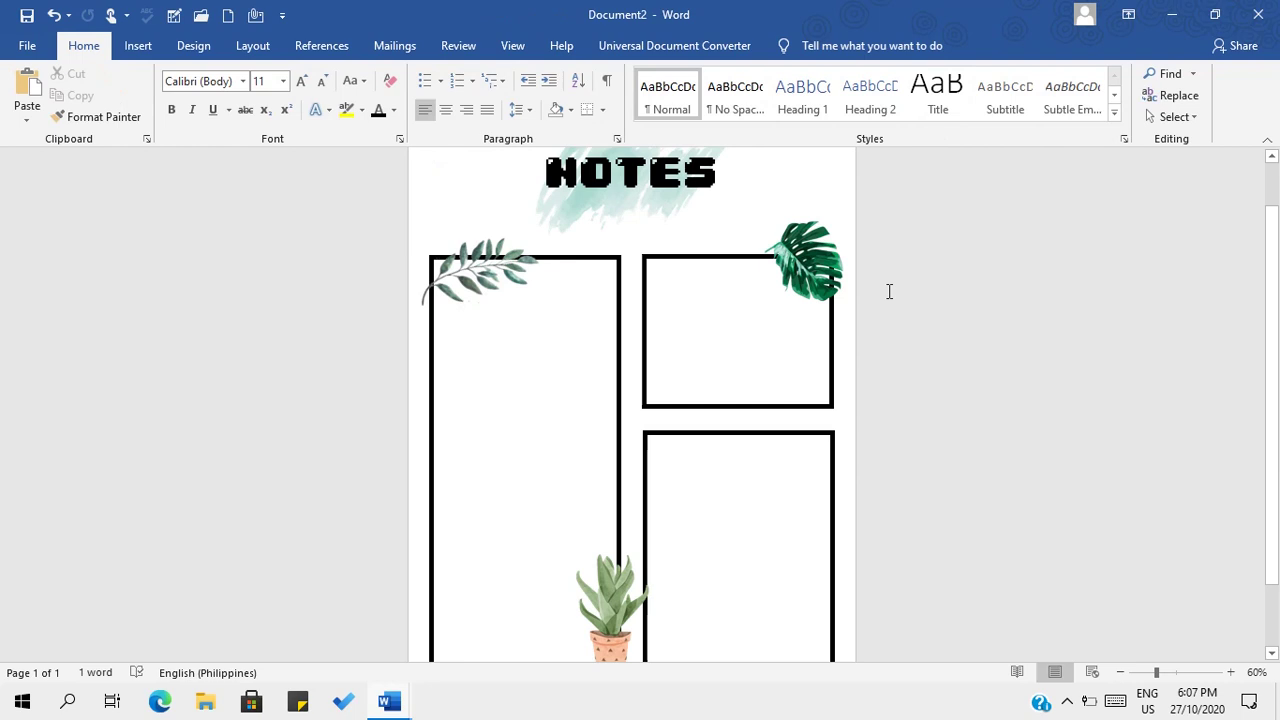
Insert the peach picture 176608_yellow-aesthetic-png.png with Square text wrapping and its position fixed on the page.
{"action": "left_click", "coordinate": [138, 46]}
{"action": "left_click", "coordinate": [178, 97]}
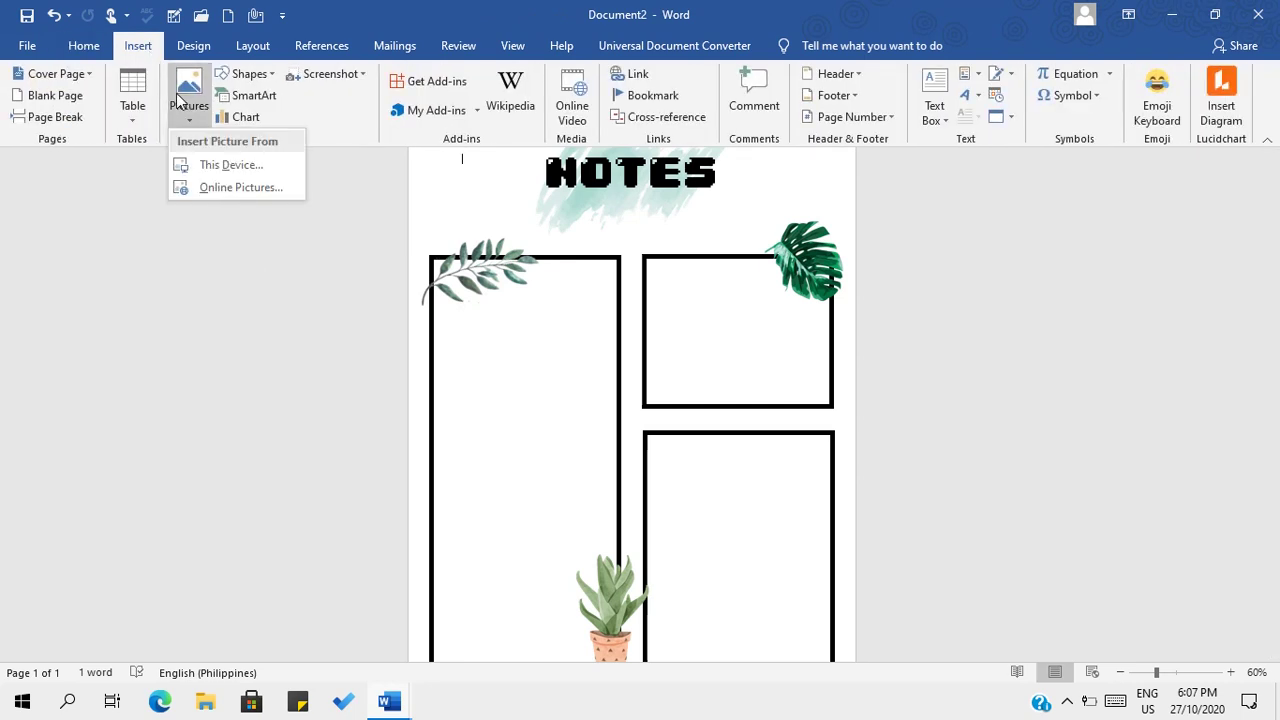
{"action": "left_click", "coordinate": [194, 162]}
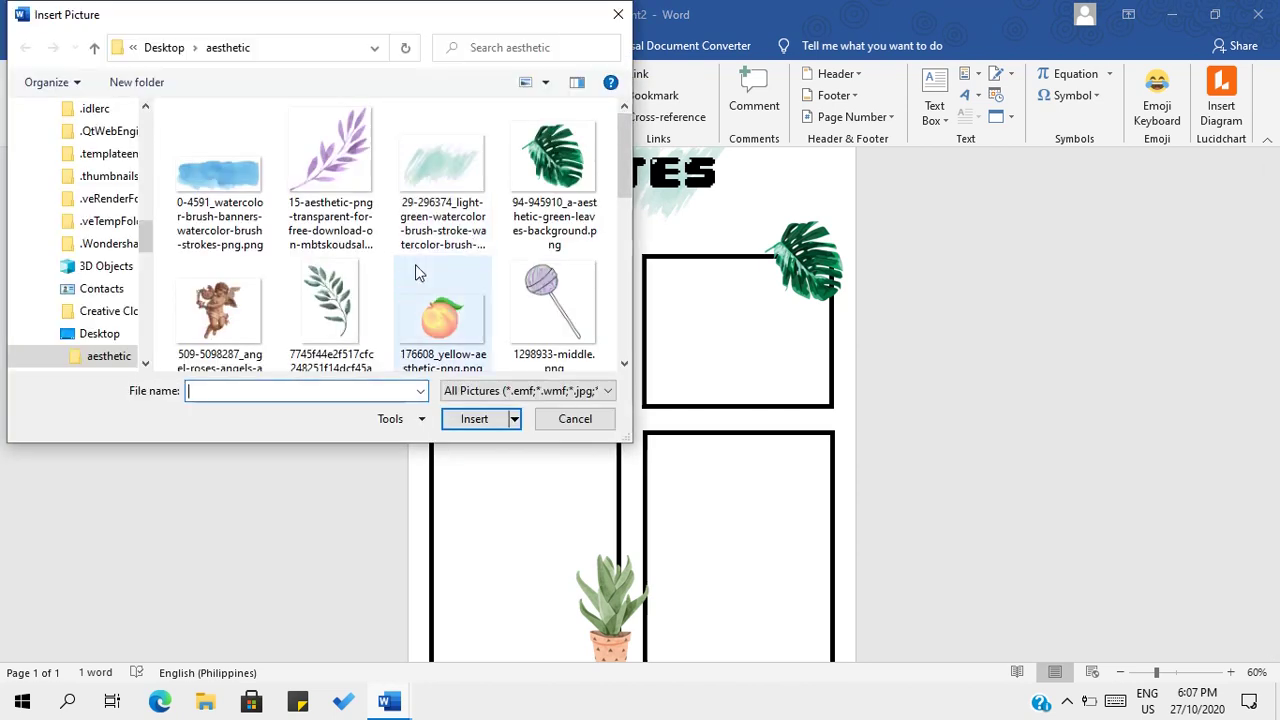
{"action": "left_click", "coordinate": [442, 318]}
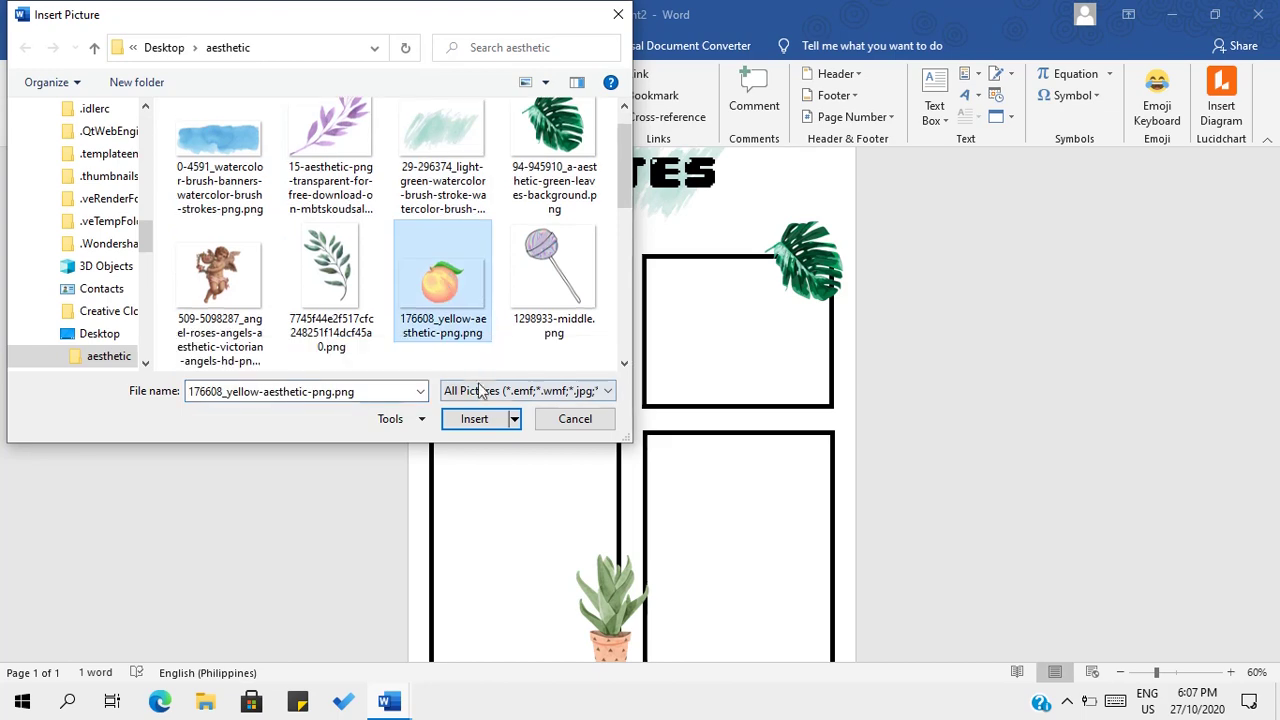
{"action": "left_click", "coordinate": [476, 419]}
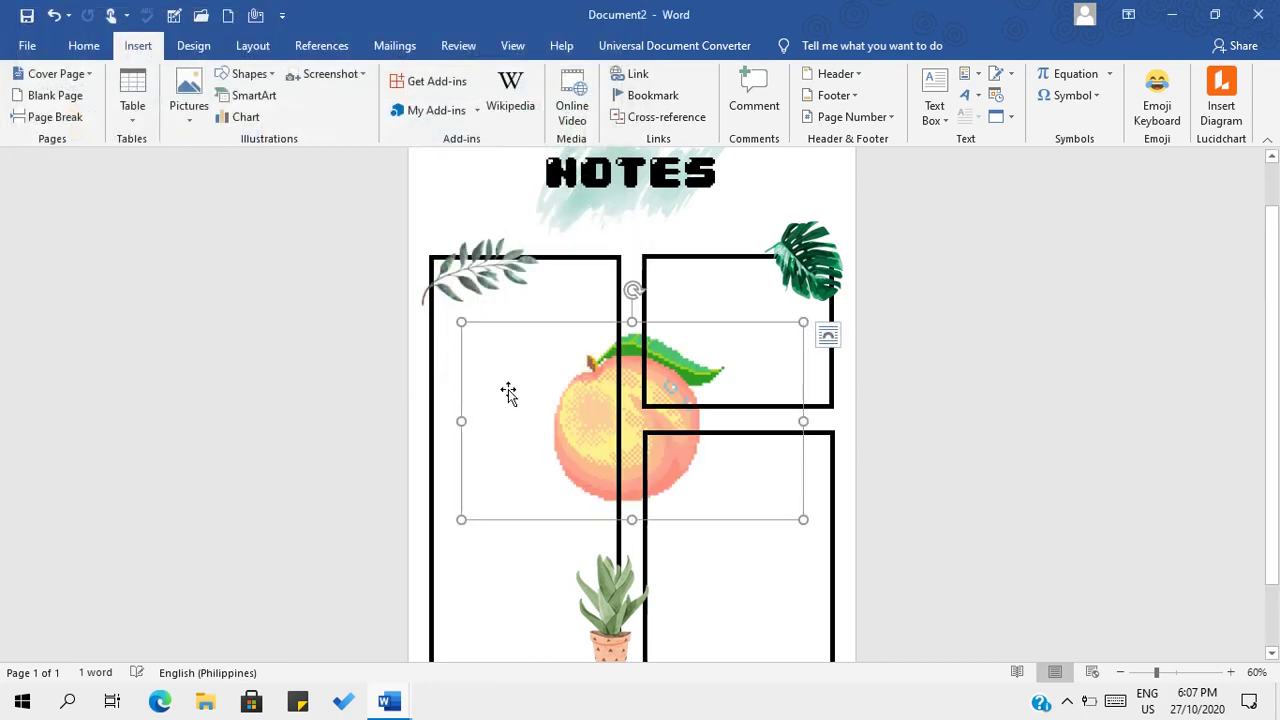
{"action": "left_click", "coordinate": [828, 336]}
{"action": "left_click", "coordinate": [884, 466]}
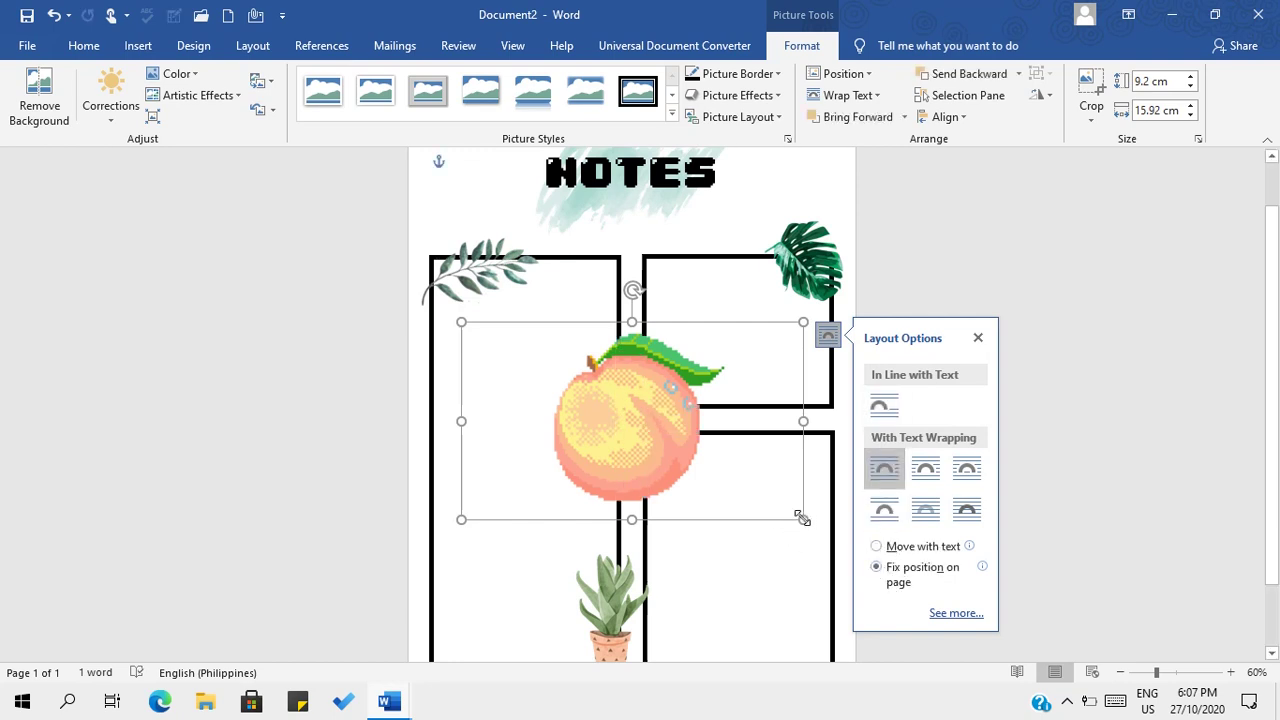
Shrink the peach to about 3.16 cm high by 5.47 cm wide and place it over the lower-right note box's bottom-right corner.
{"action": "left_click_drag", "start_coordinate": [803, 519], "coordinate": [621, 415]}
{"action": "scroll", "coordinate": [654, 414], "scroll_direction": "down", "scroll_amount": 1}
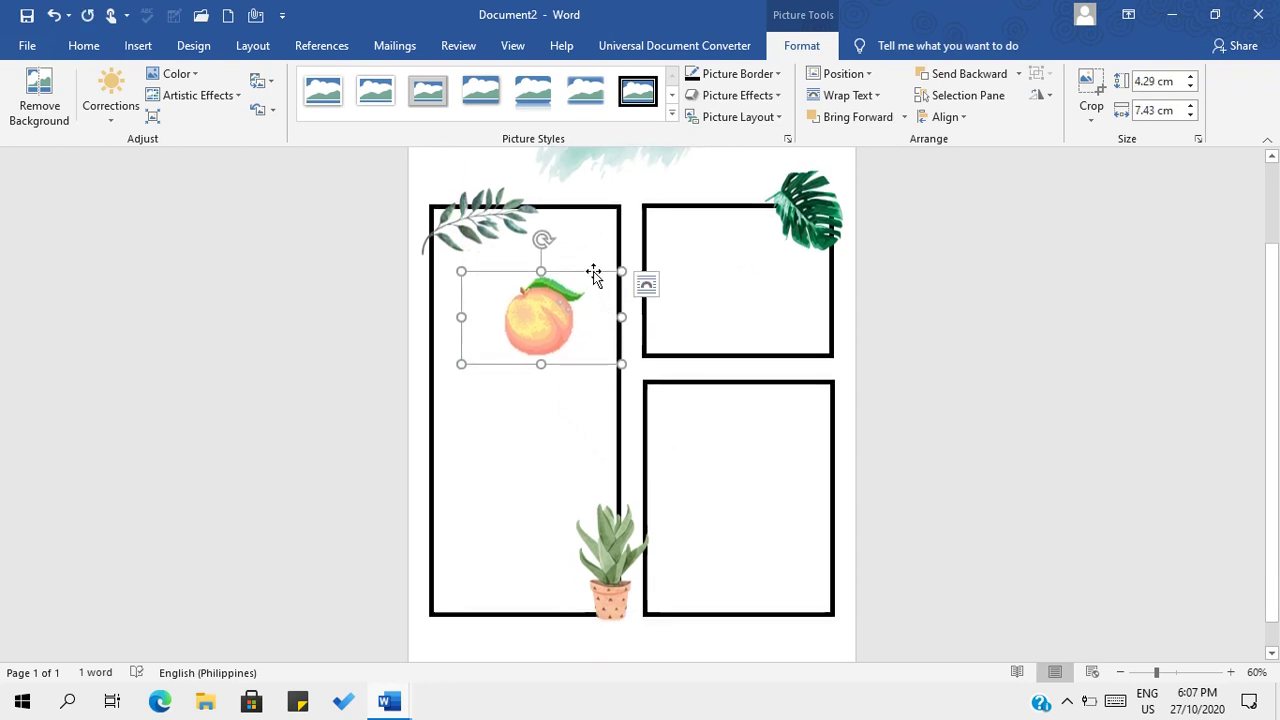
{"action": "left_click_drag", "start_coordinate": [593, 271], "coordinate": [849, 581]}
{"action": "scroll", "coordinate": [810, 457], "scroll_direction": "down", "scroll_amount": 1}
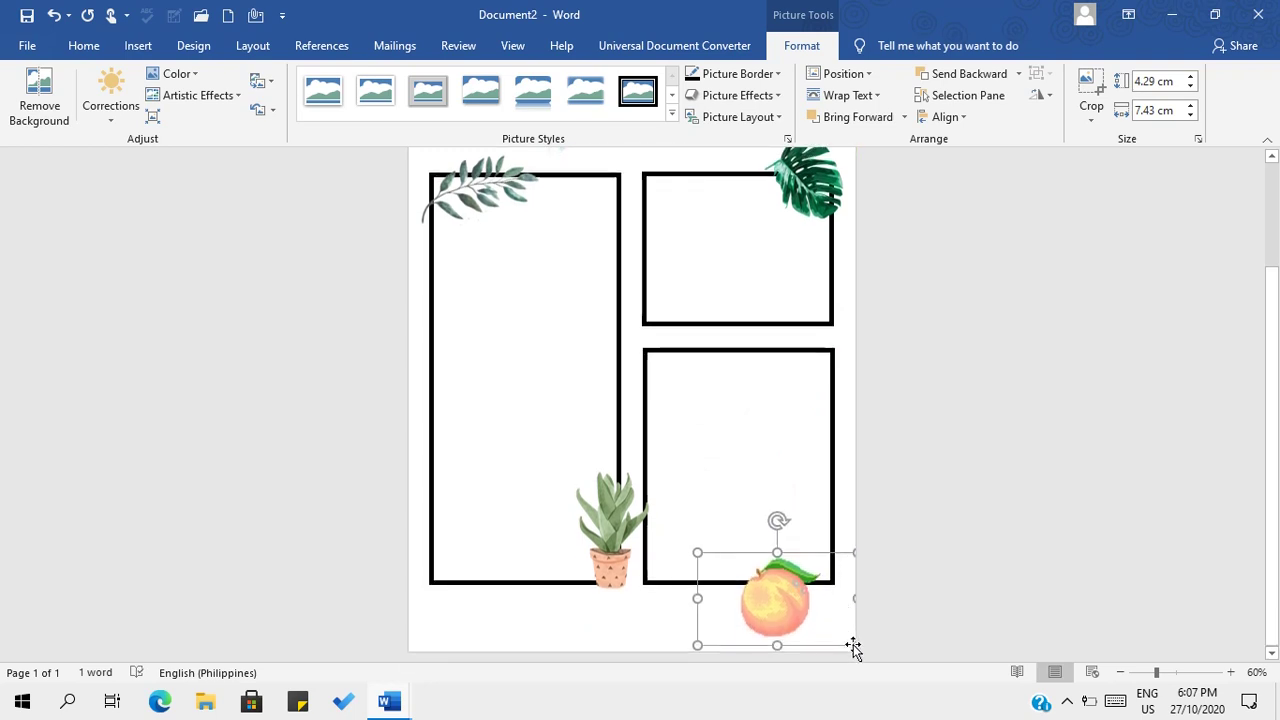
{"action": "left_click_drag", "start_coordinate": [844, 632], "coordinate": [842, 567]}
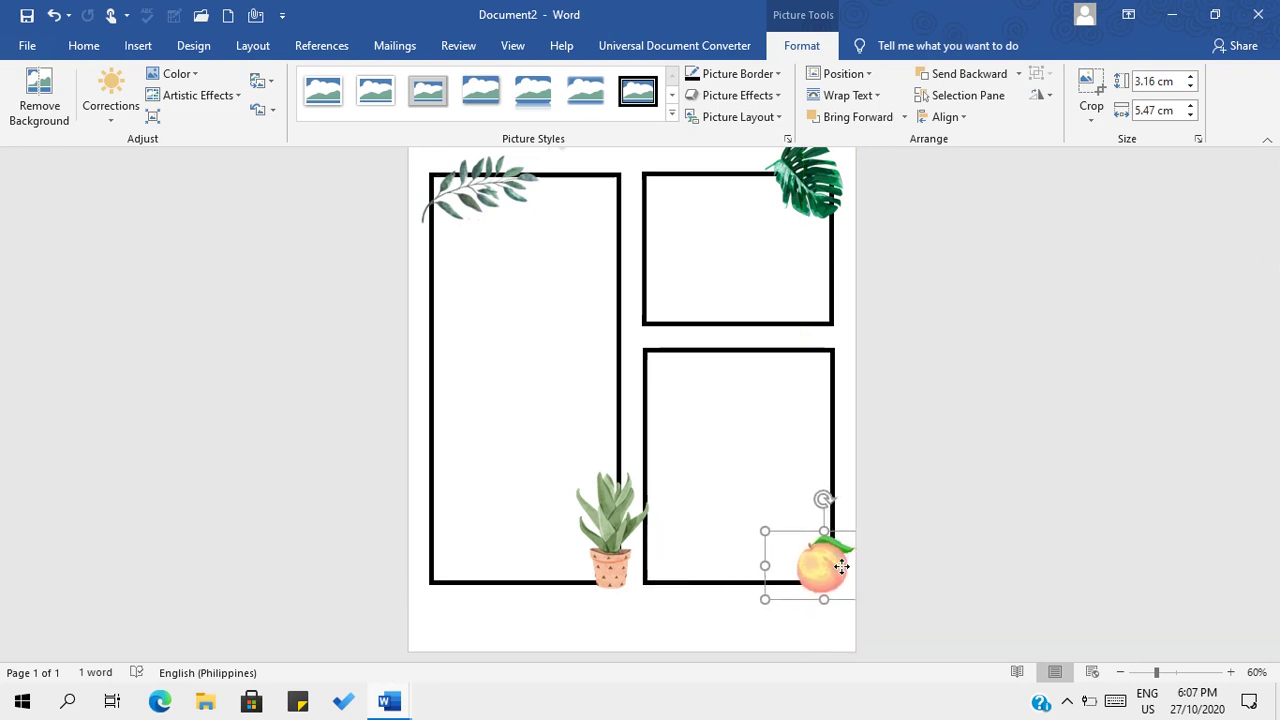
{"action": "left_click", "coordinate": [926, 389]}
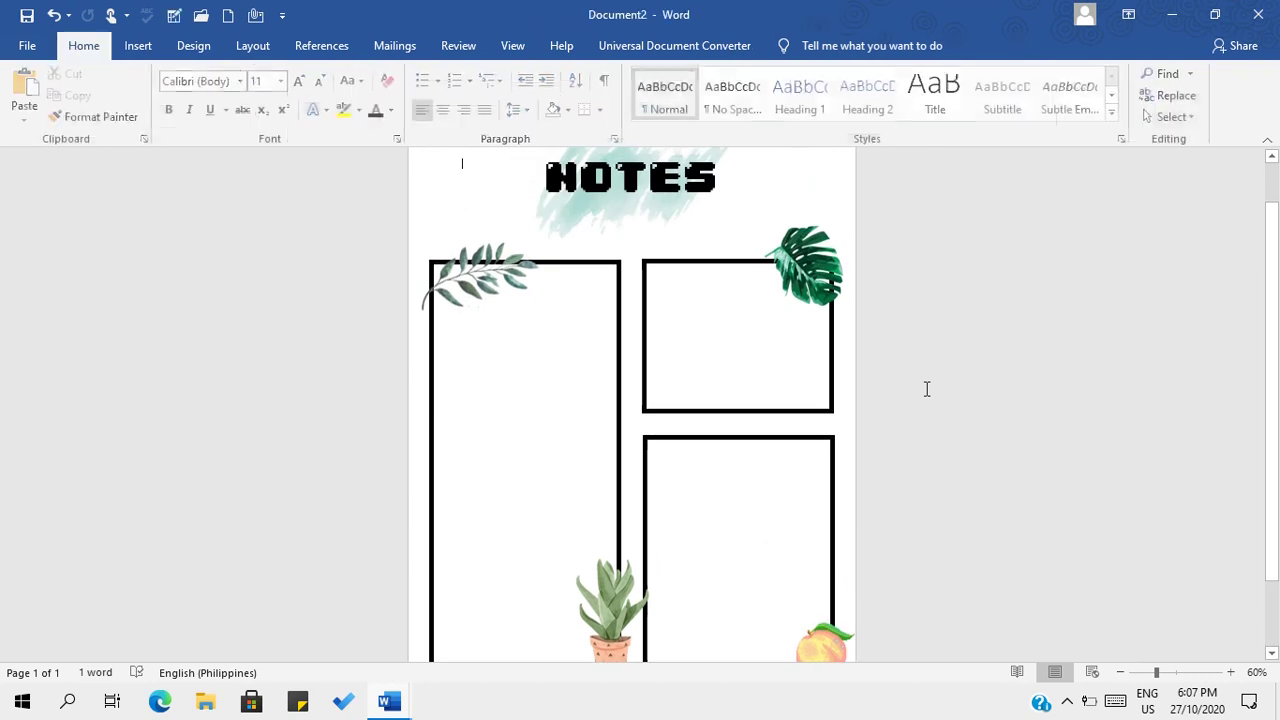
{"action": "scroll", "coordinate": [926, 389], "scroll_direction": "down", "scroll_amount": 2}
{"action": "scroll", "coordinate": [926, 389], "scroll_direction": "up", "scroll_amount": 2}
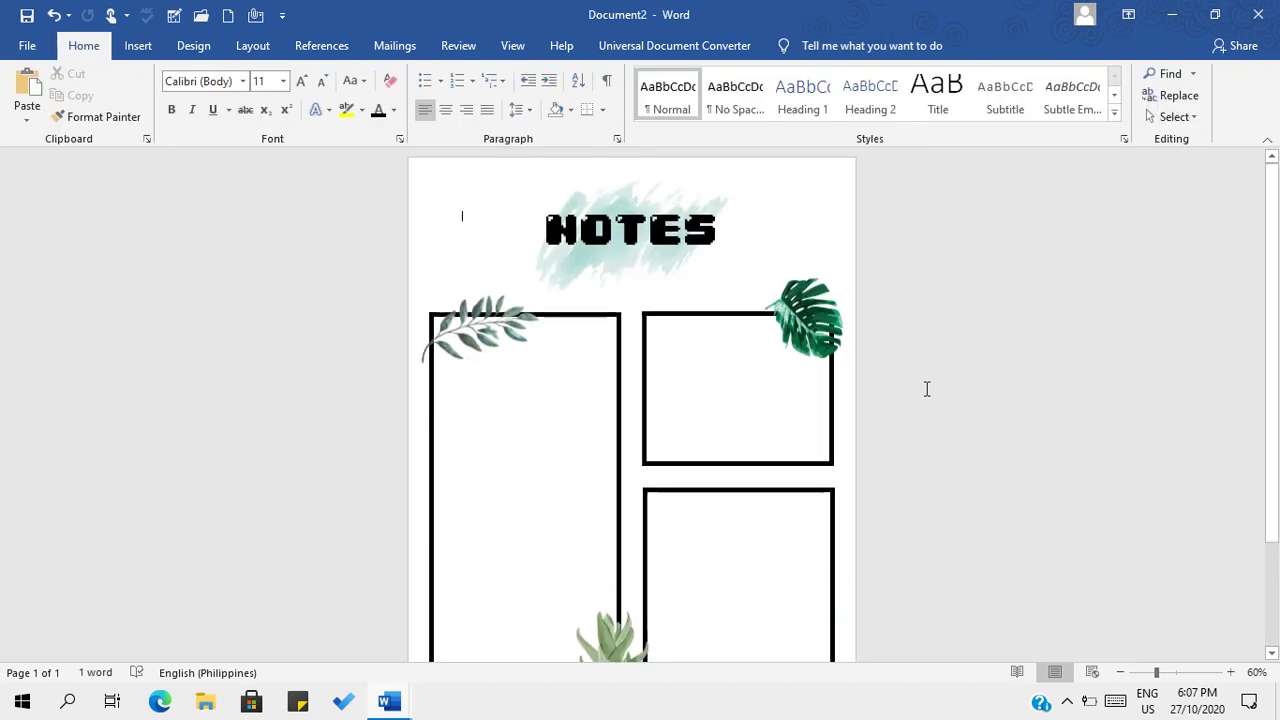
Insert the paper airplane picture, the 4685516-airplane-black-tumblr-stickers file, from the aesthetic folder.
{"action": "left_click", "coordinate": [140, 46]}
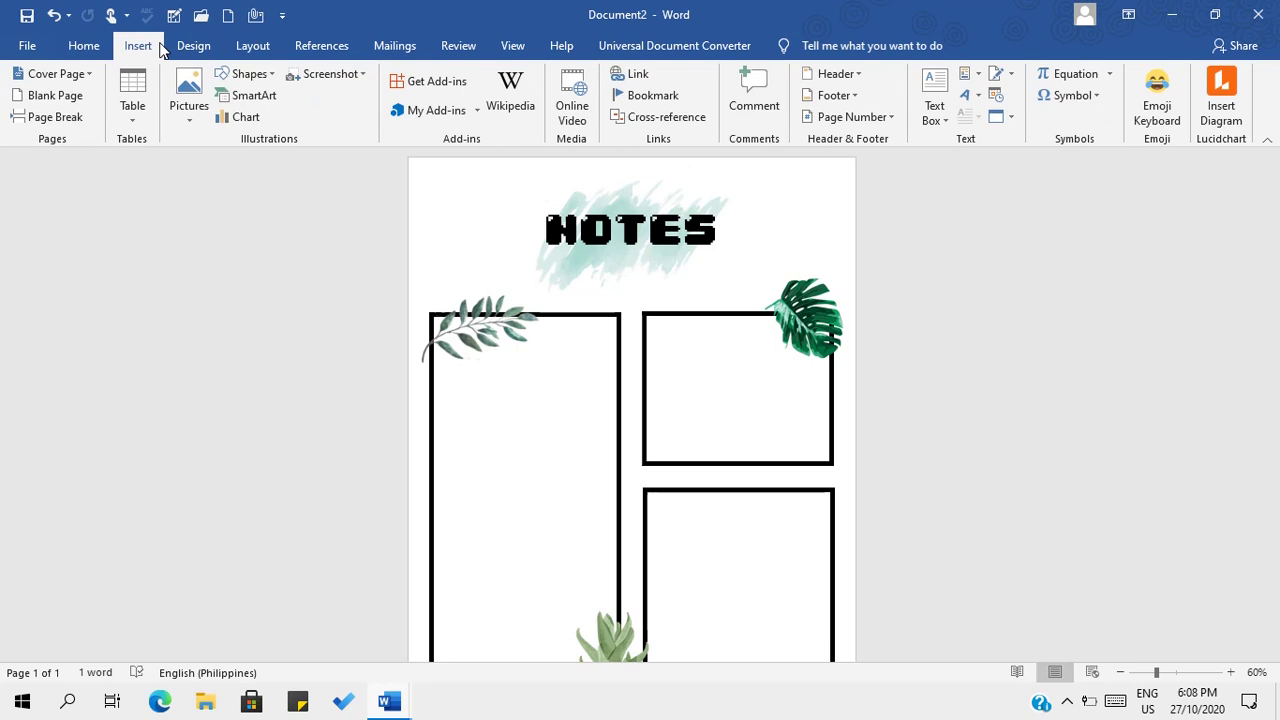
{"action": "left_click", "coordinate": [193, 107]}
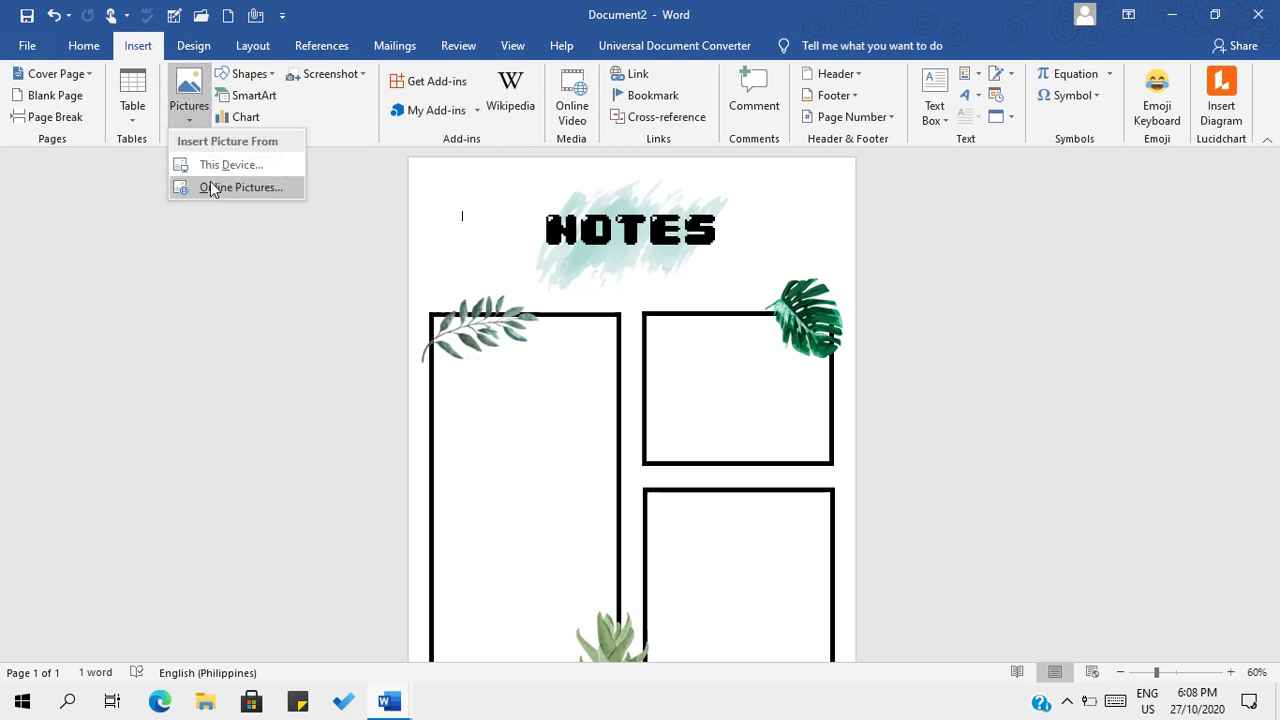
{"action": "left_click", "coordinate": [231, 165]}
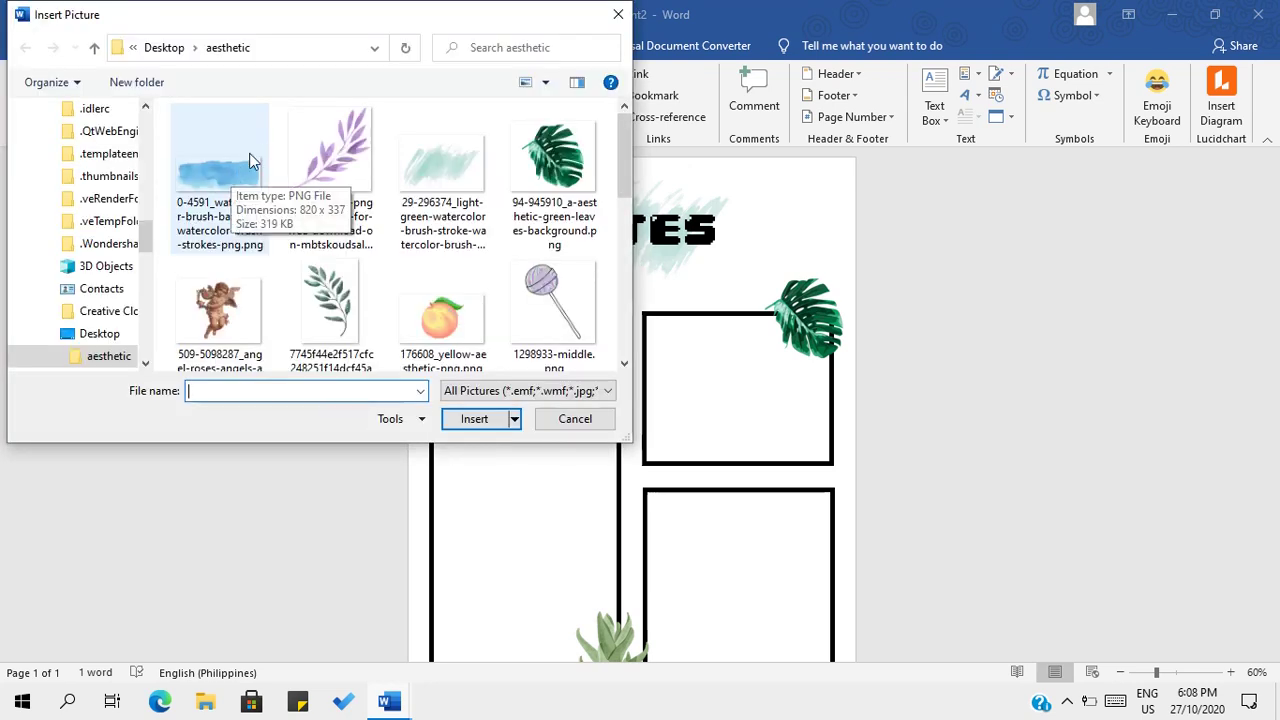
{"action": "scroll", "coordinate": [350, 180], "scroll_direction": "down", "scroll_amount": 1}
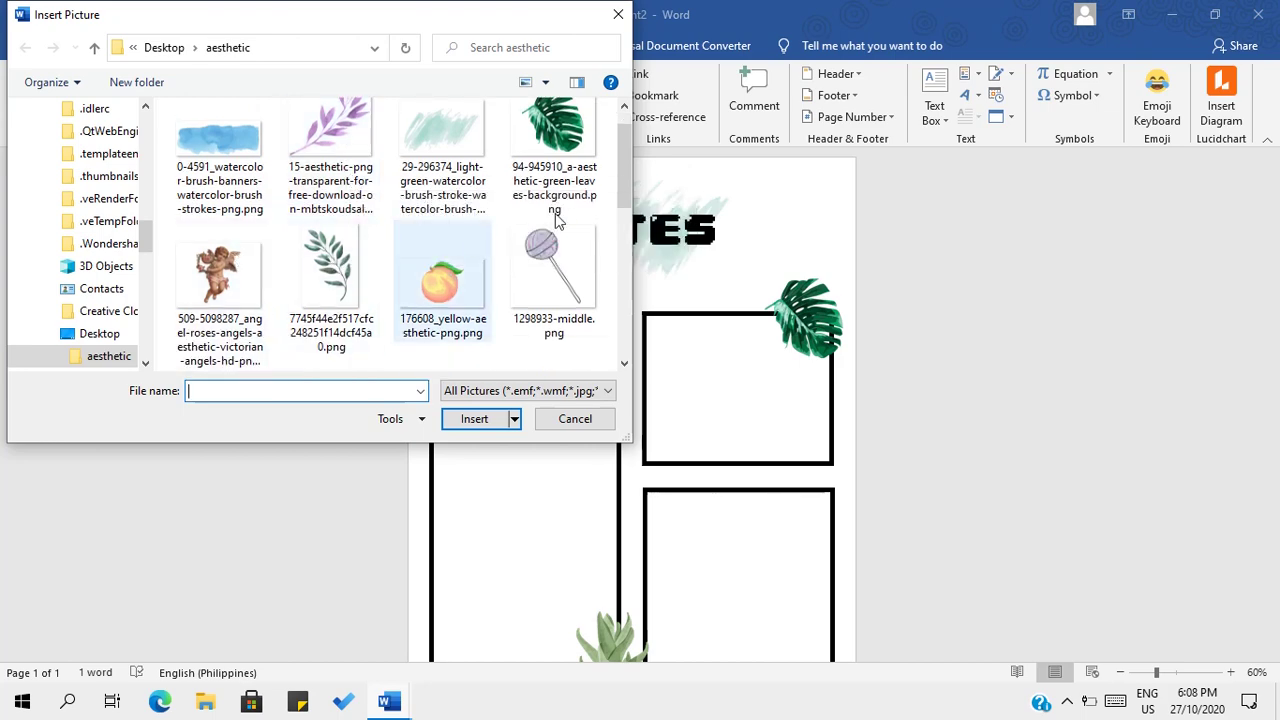
{"action": "left_click_drag", "start_coordinate": [623, 160], "coordinate": [616, 255]}
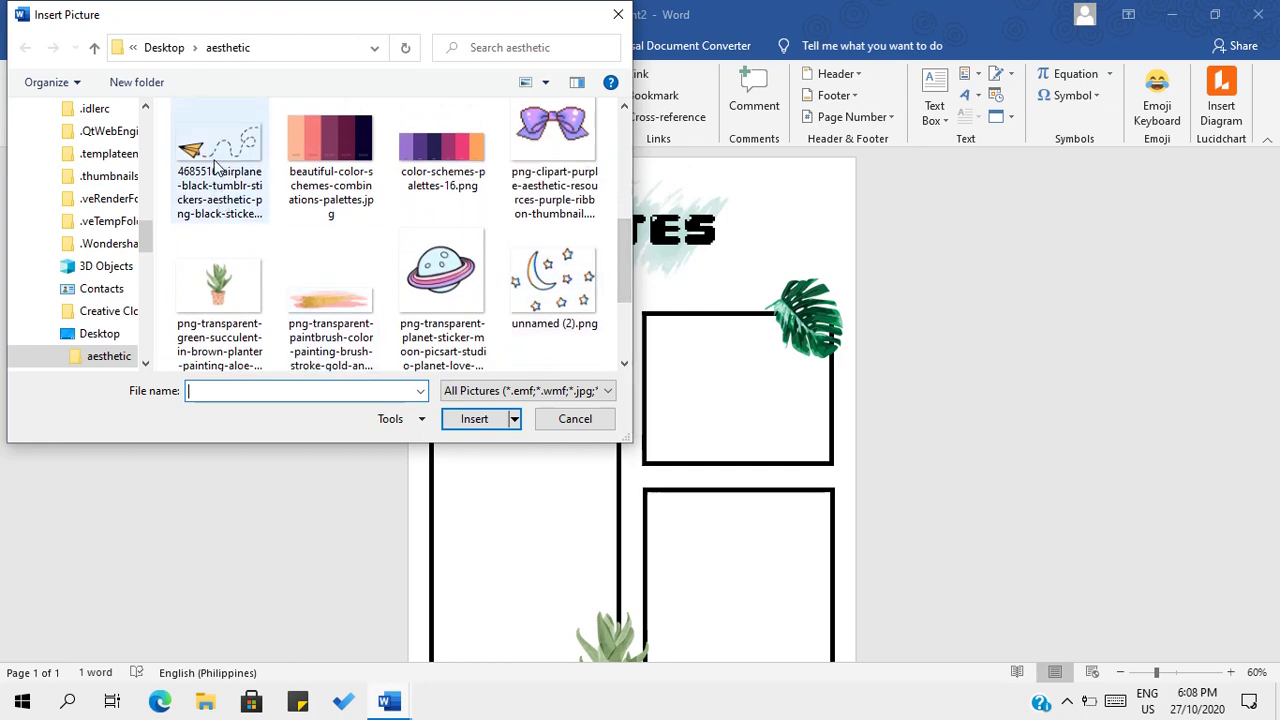
{"action": "left_click", "coordinate": [210, 150]}
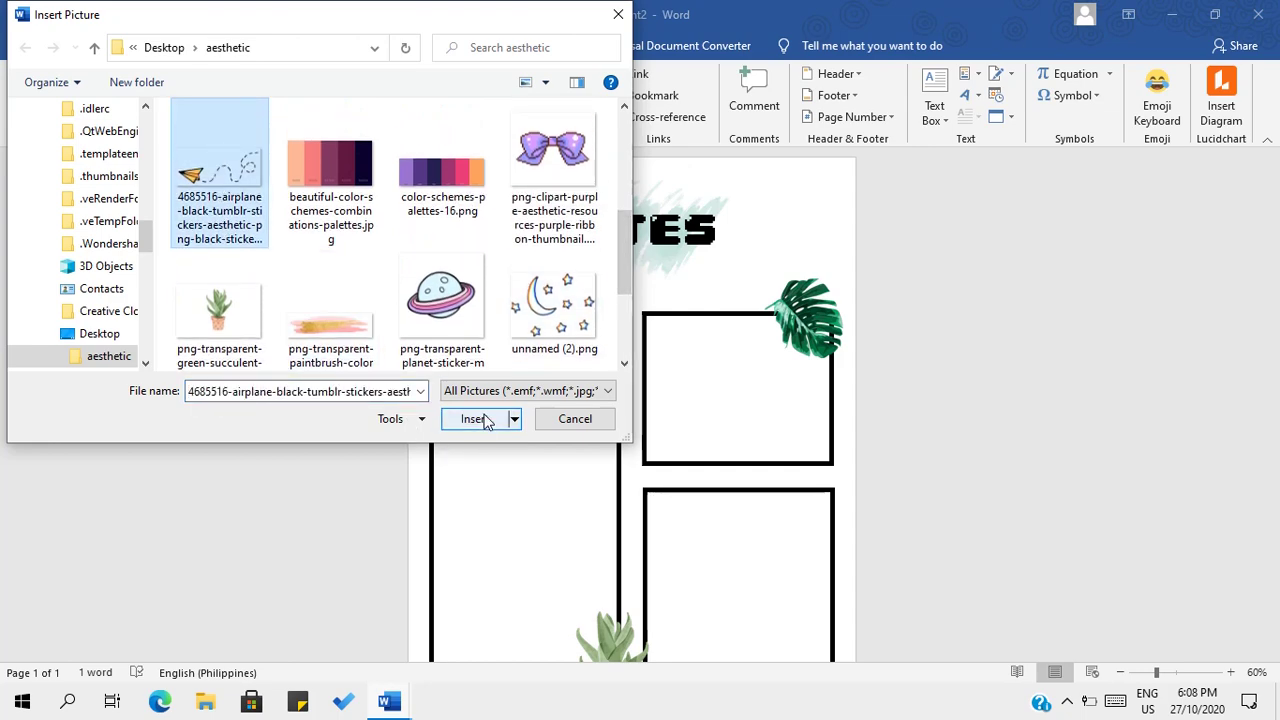
{"action": "left_click", "coordinate": [480, 421]}
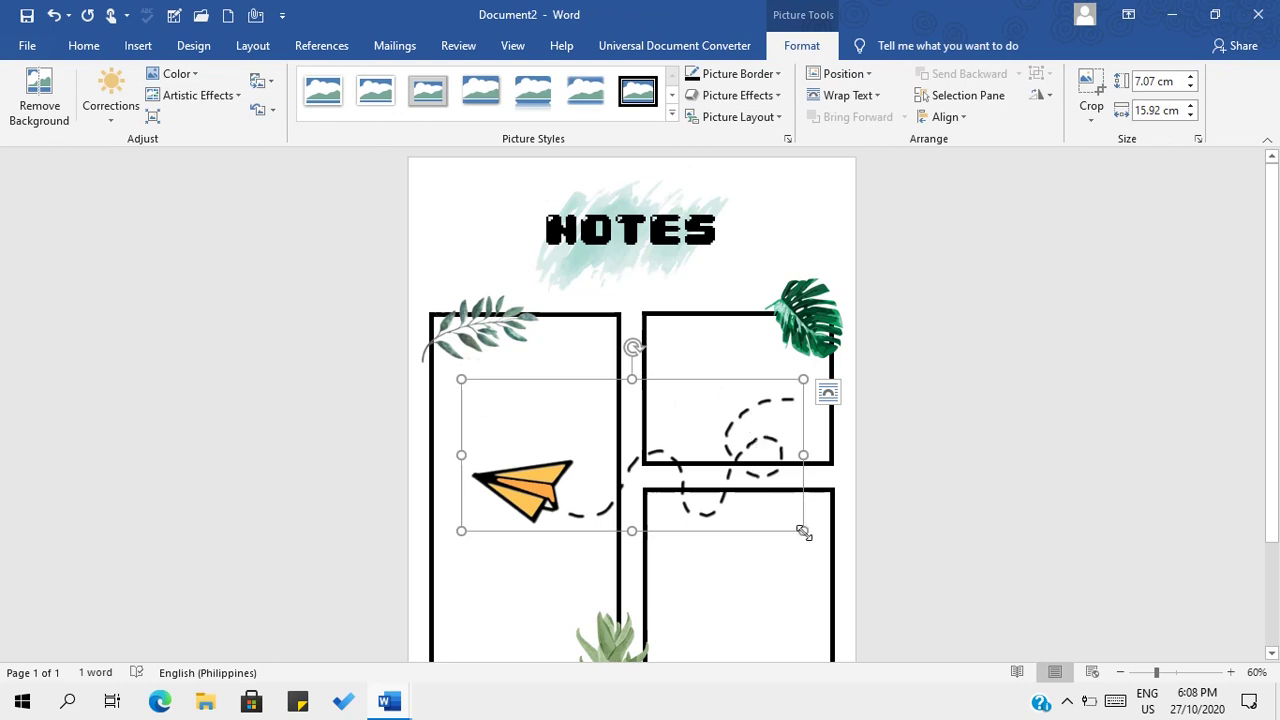
Shrink the paper airplane to about 3.6 cm high by 8.1 cm wide, undoing any accidental move of the note boxes.
{"action": "left_click_drag", "start_coordinate": [803, 530], "coordinate": [651, 464]}
{"action": "left_click_drag", "start_coordinate": [584, 462], "coordinate": [633, 414]}
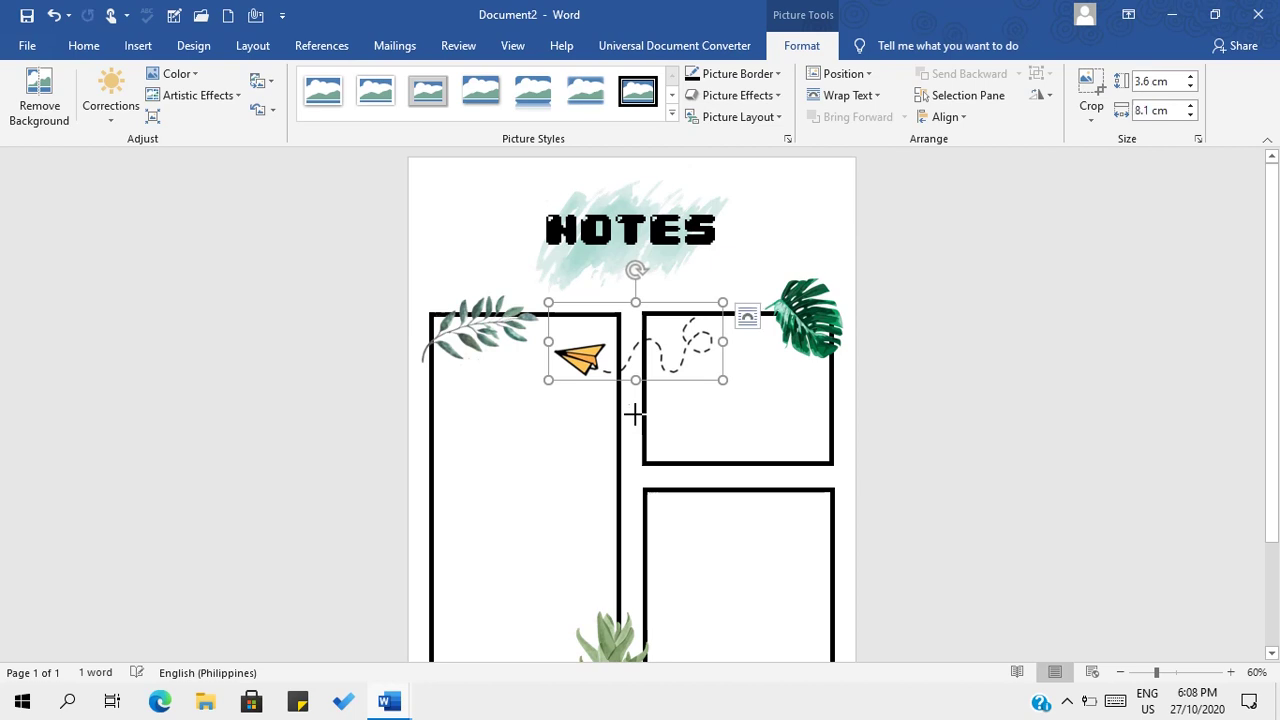
{"action": "left_click_drag", "start_coordinate": [636, 349], "coordinate": [729, 226]}
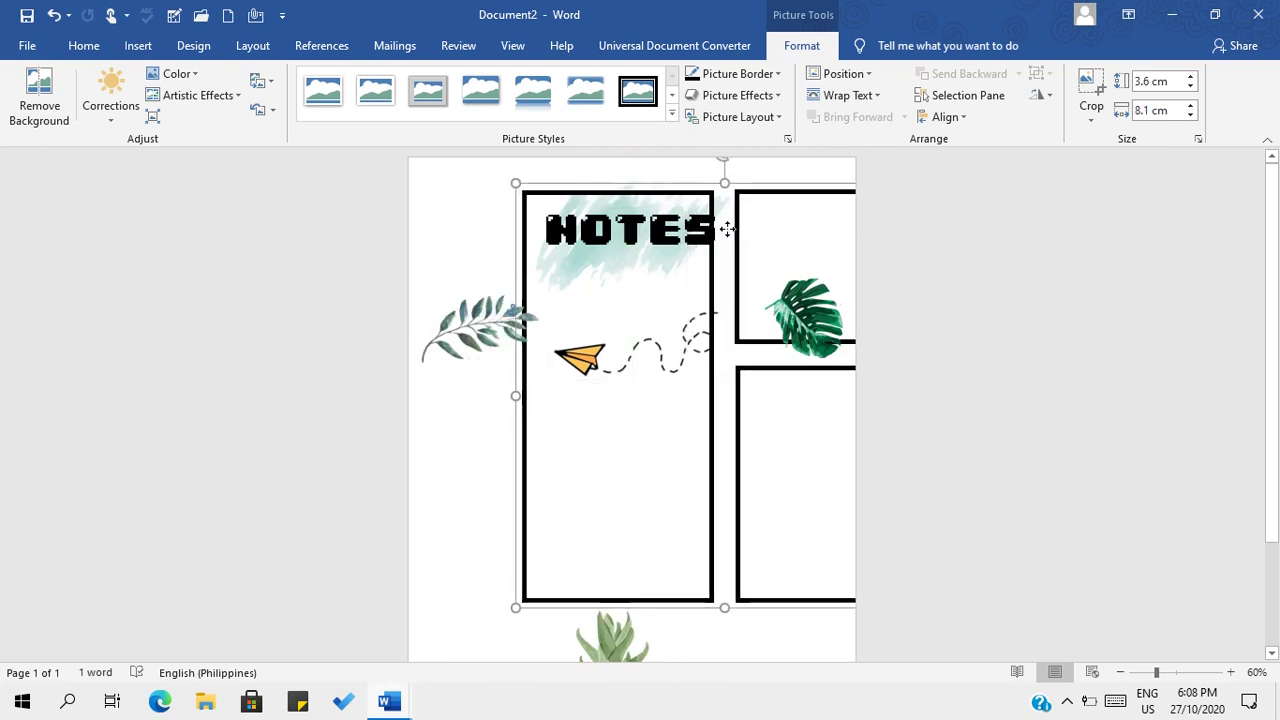
{"action": "left_click", "coordinate": [55, 16]}
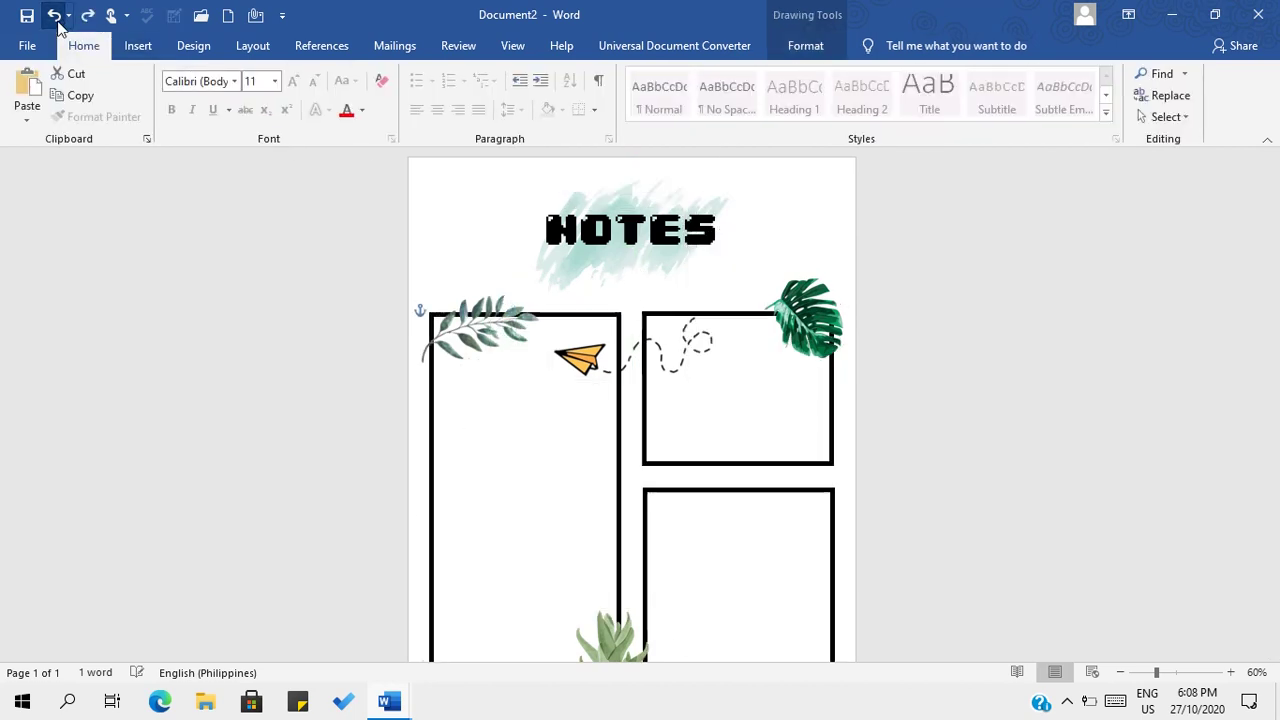
Give the airplane Square text wrapping with a fixed page position and shrink it to about 2.58 by 5.82 cm at the NOTES title's left.
{"action": "left_click", "coordinate": [636, 350]}
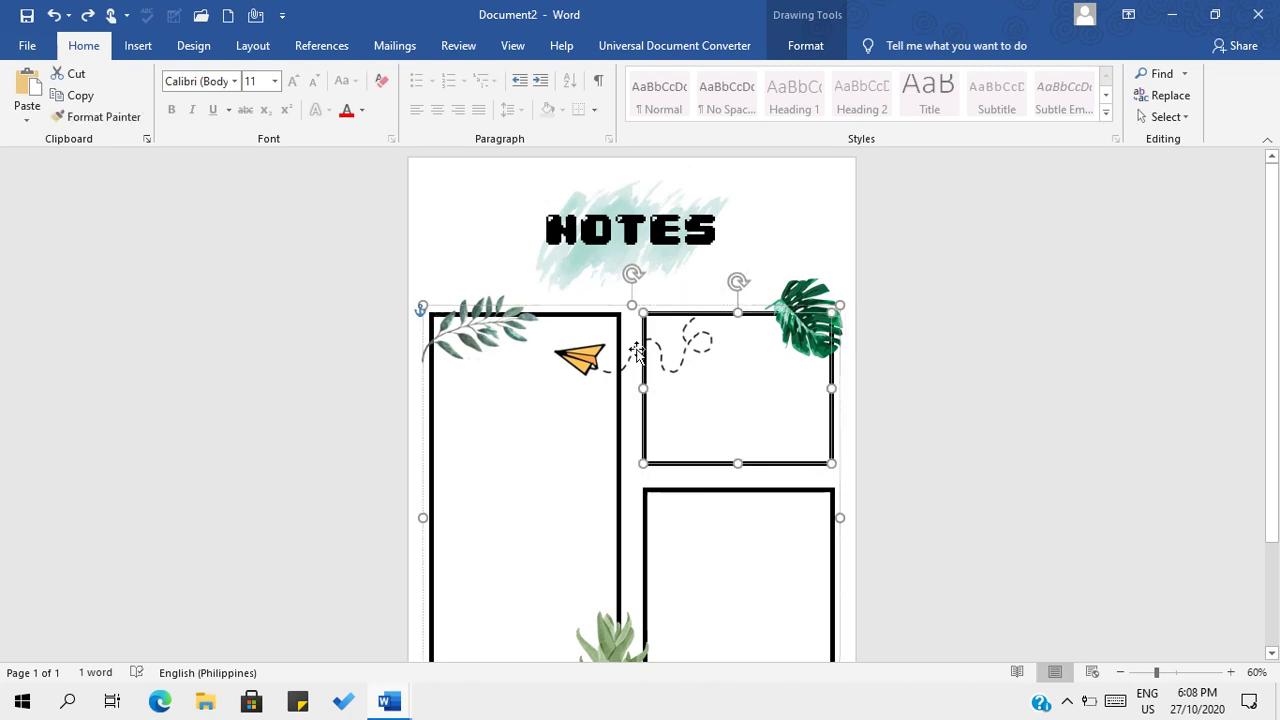
{"action": "left_click", "coordinate": [632, 350]}
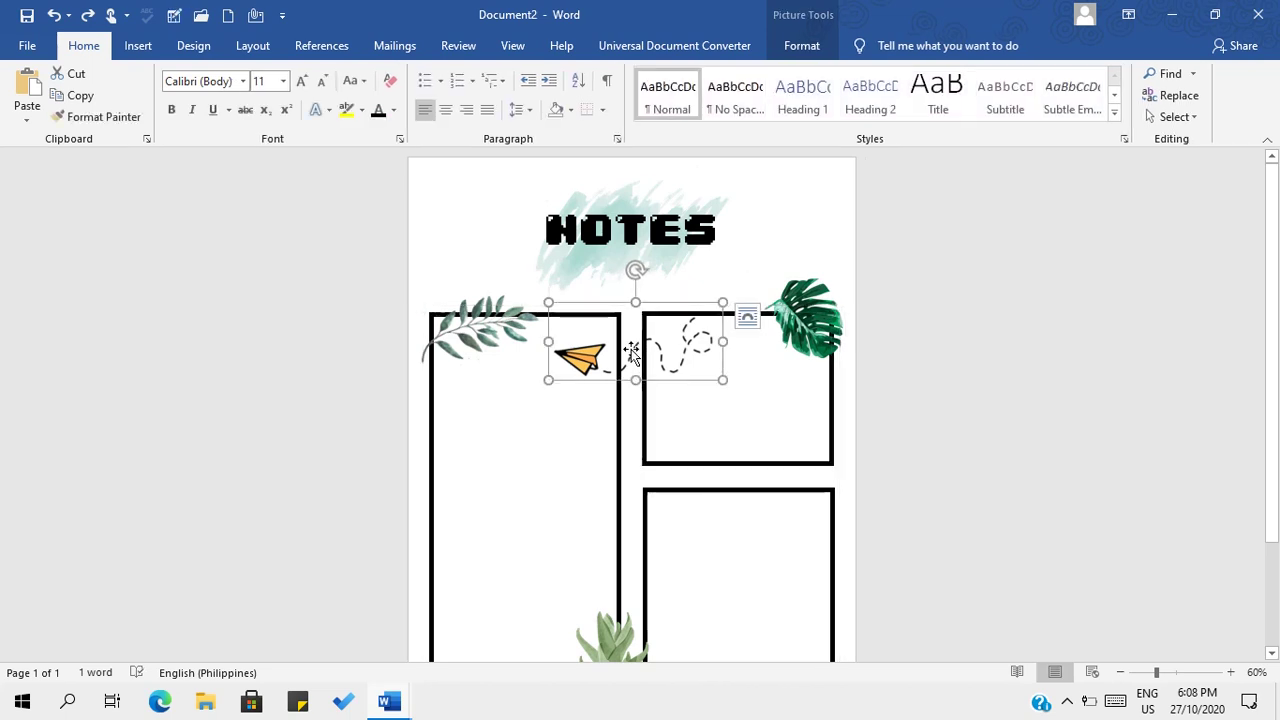
{"action": "left_click", "coordinate": [745, 313]}
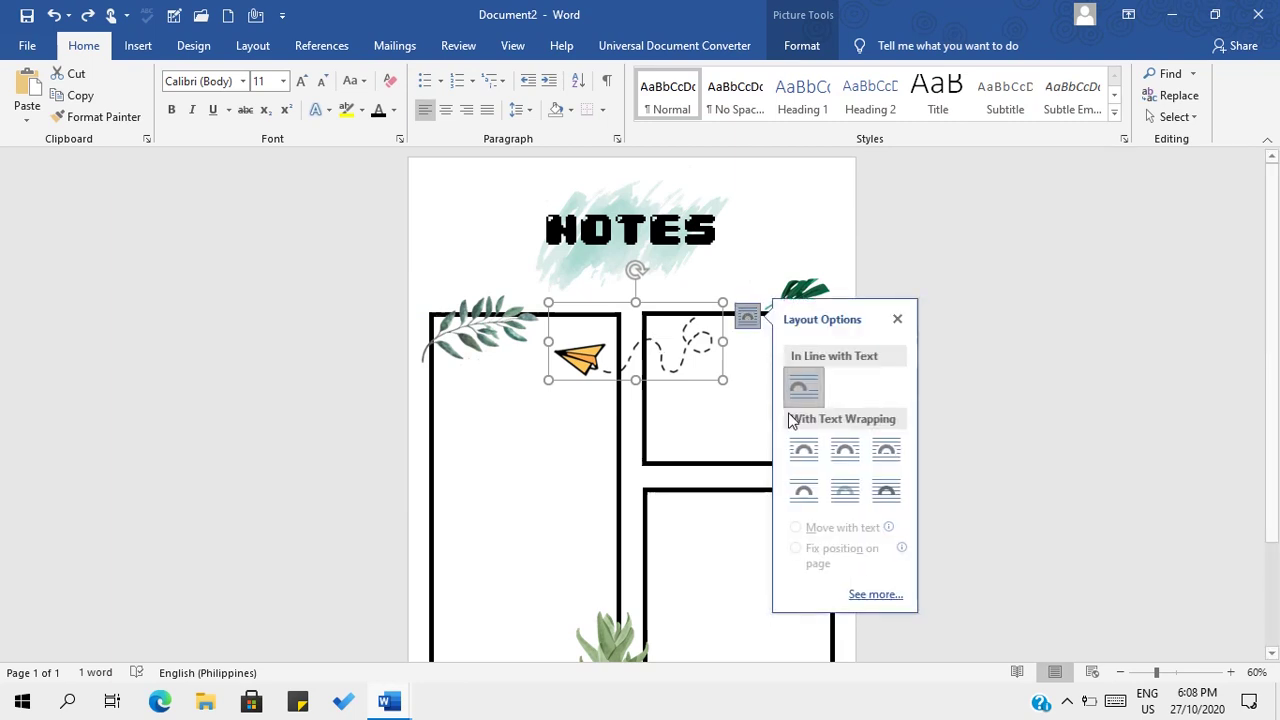
{"action": "left_click", "coordinate": [806, 463]}
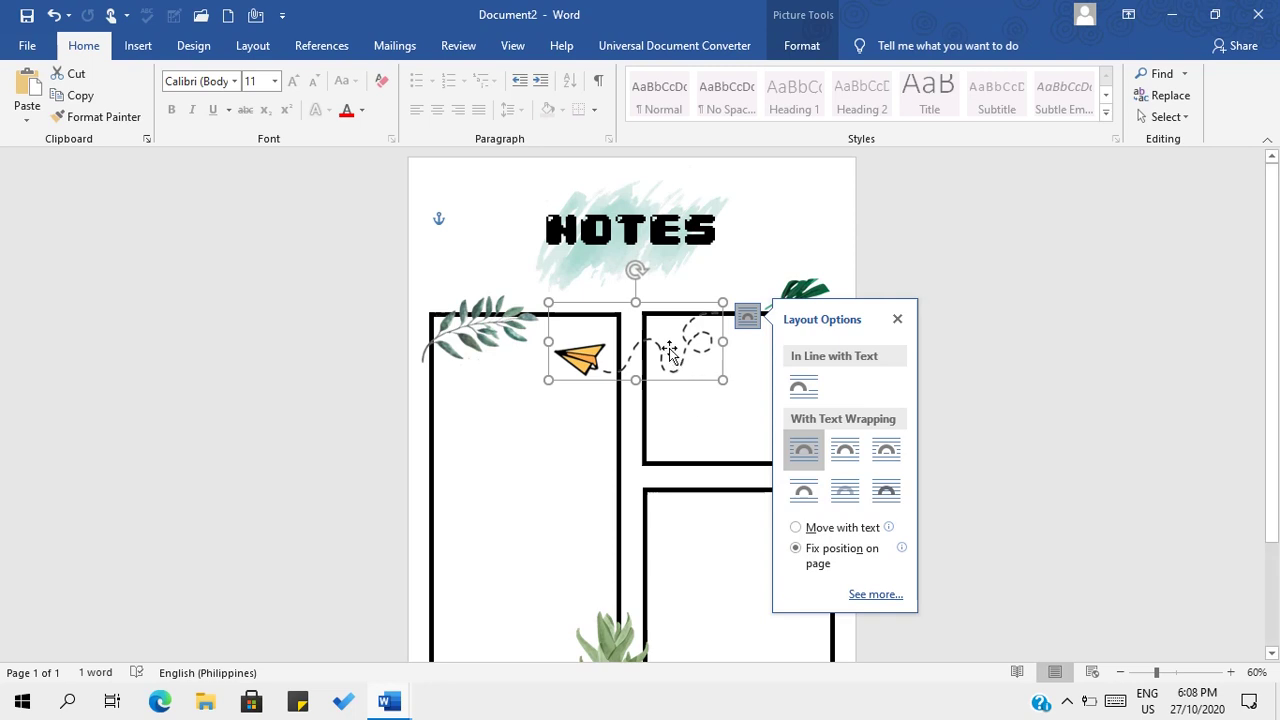
{"action": "left_click_drag", "start_coordinate": [670, 352], "coordinate": [565, 228]}
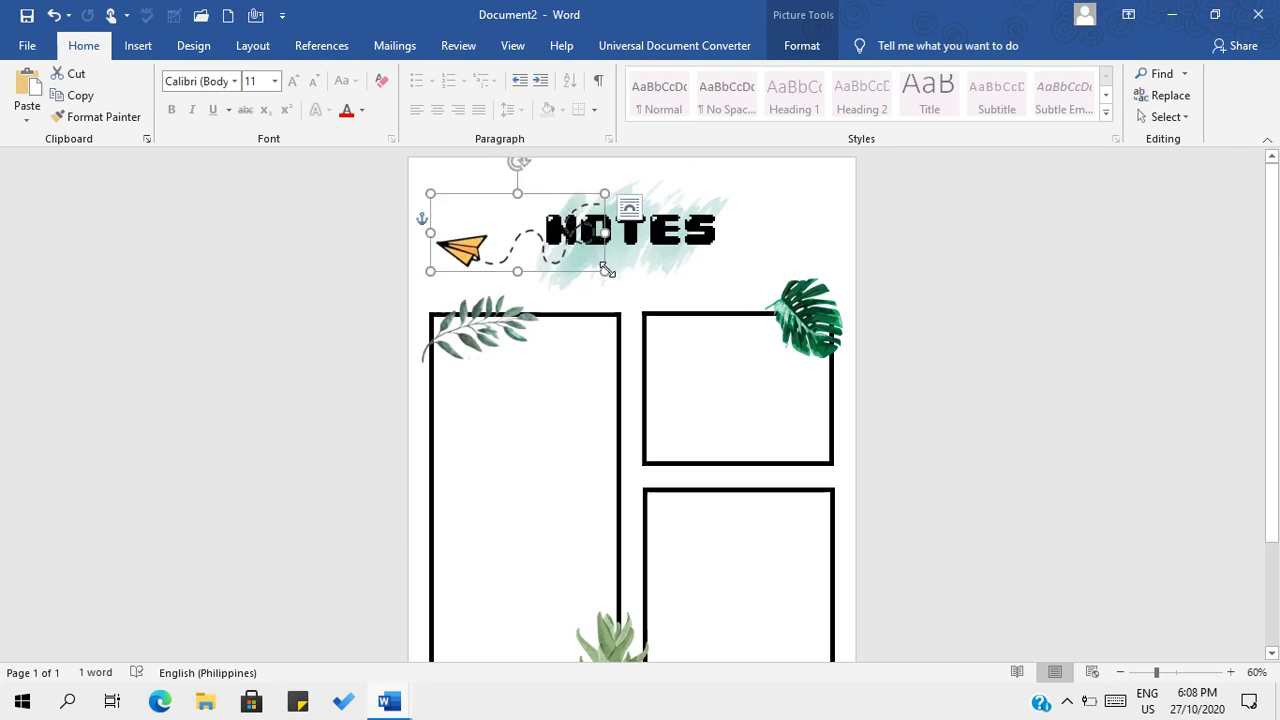
{"action": "left_click_drag", "start_coordinate": [606, 269], "coordinate": [553, 232]}
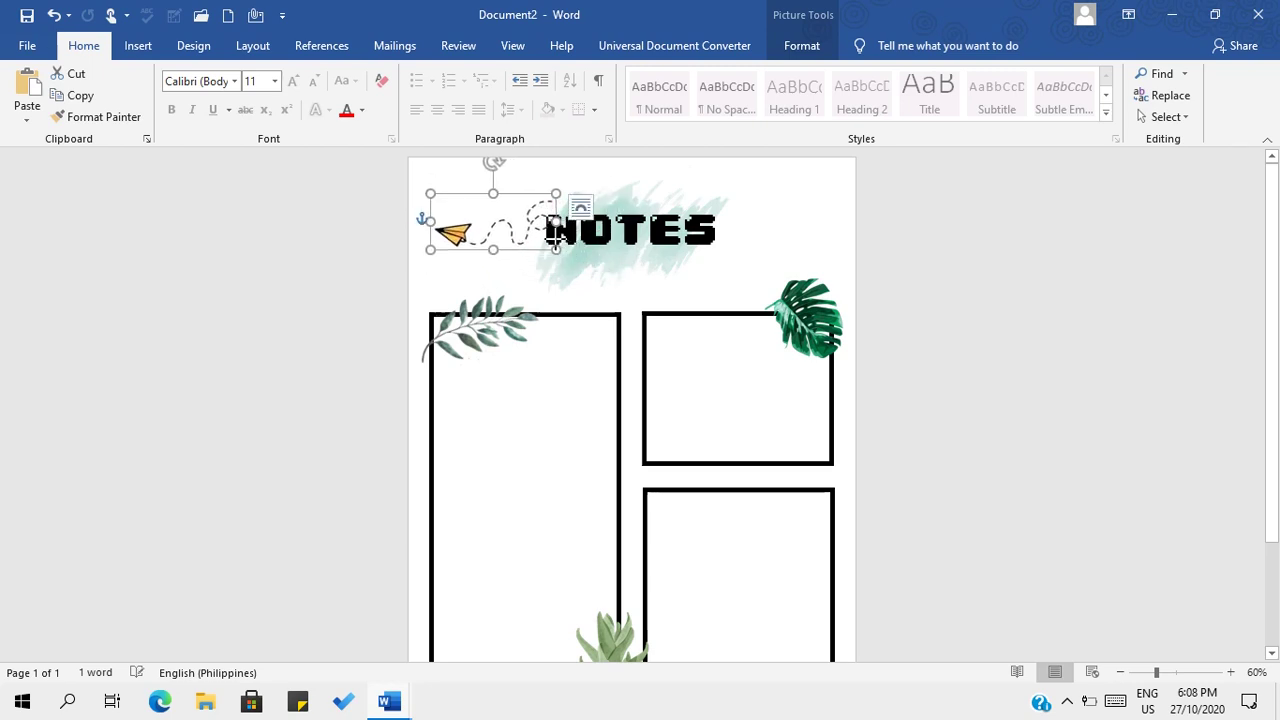
Flip the paper airplane horizontally, rotated counterclockwise to fly toward the upper right, and place it just left of the NOTES title.
{"action": "left_click", "coordinate": [802, 47]}
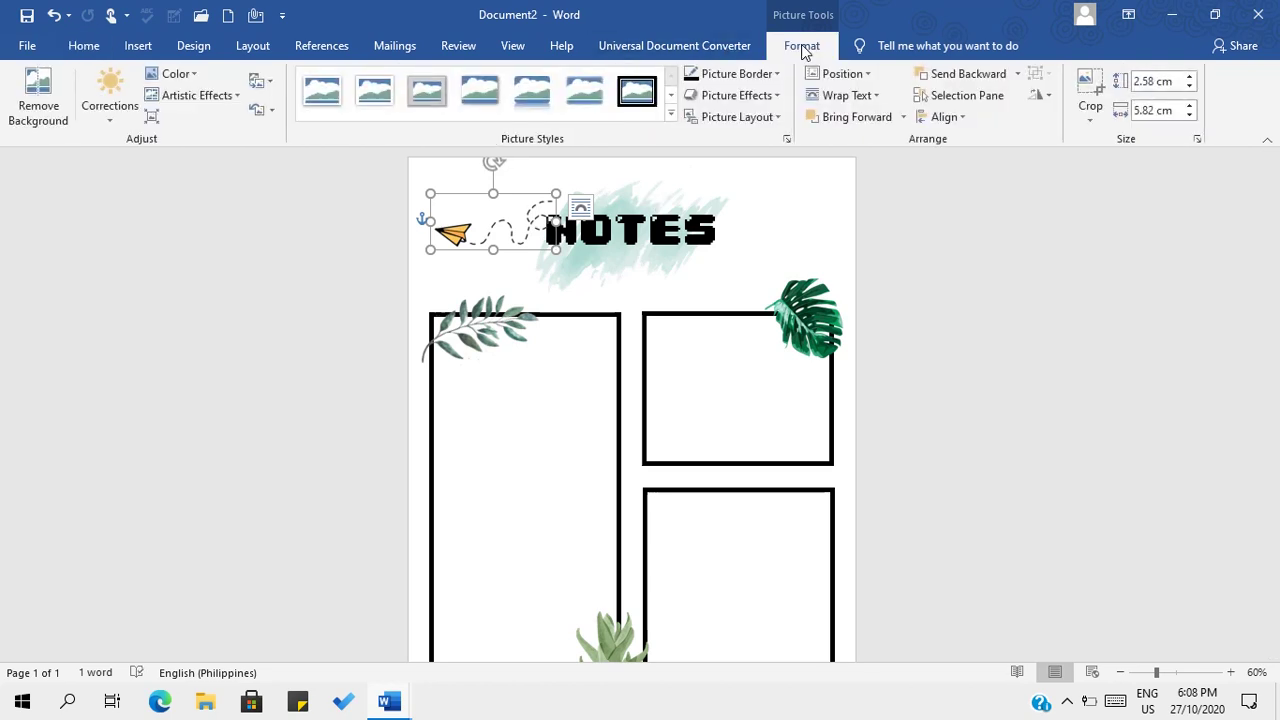
{"action": "left_click", "coordinate": [1040, 95]}
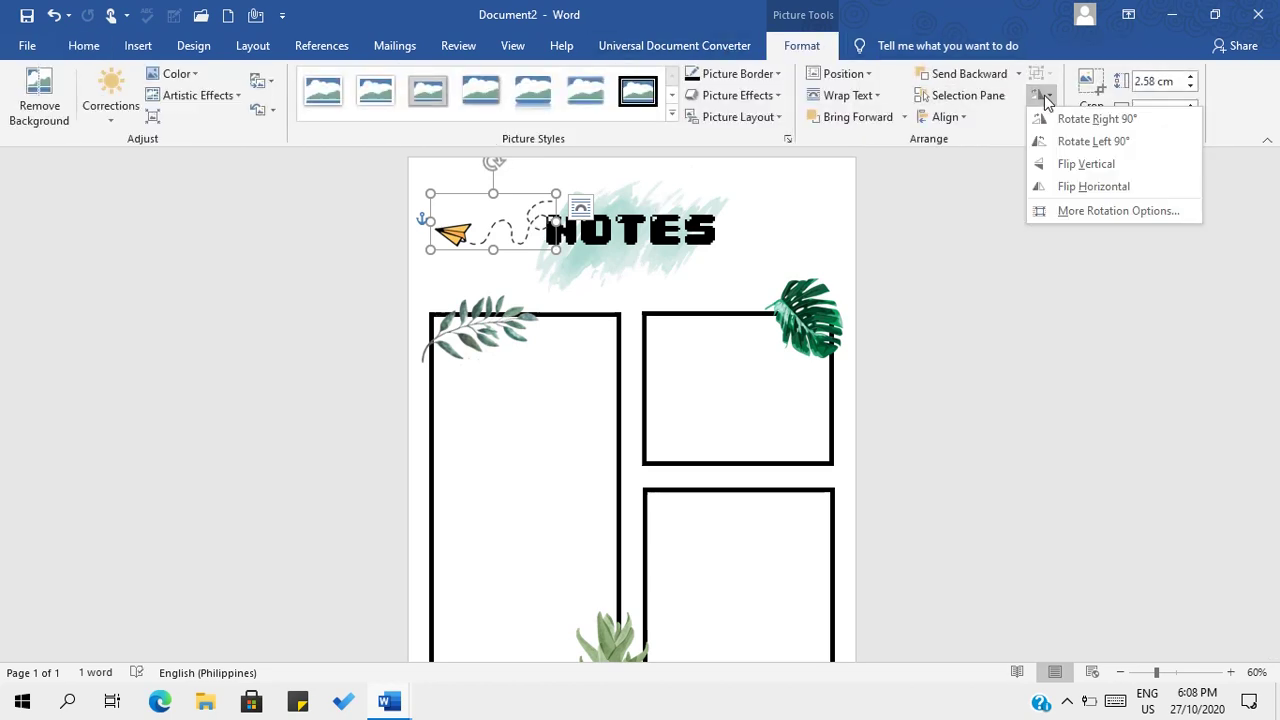
{"action": "left_click", "coordinate": [1087, 185]}
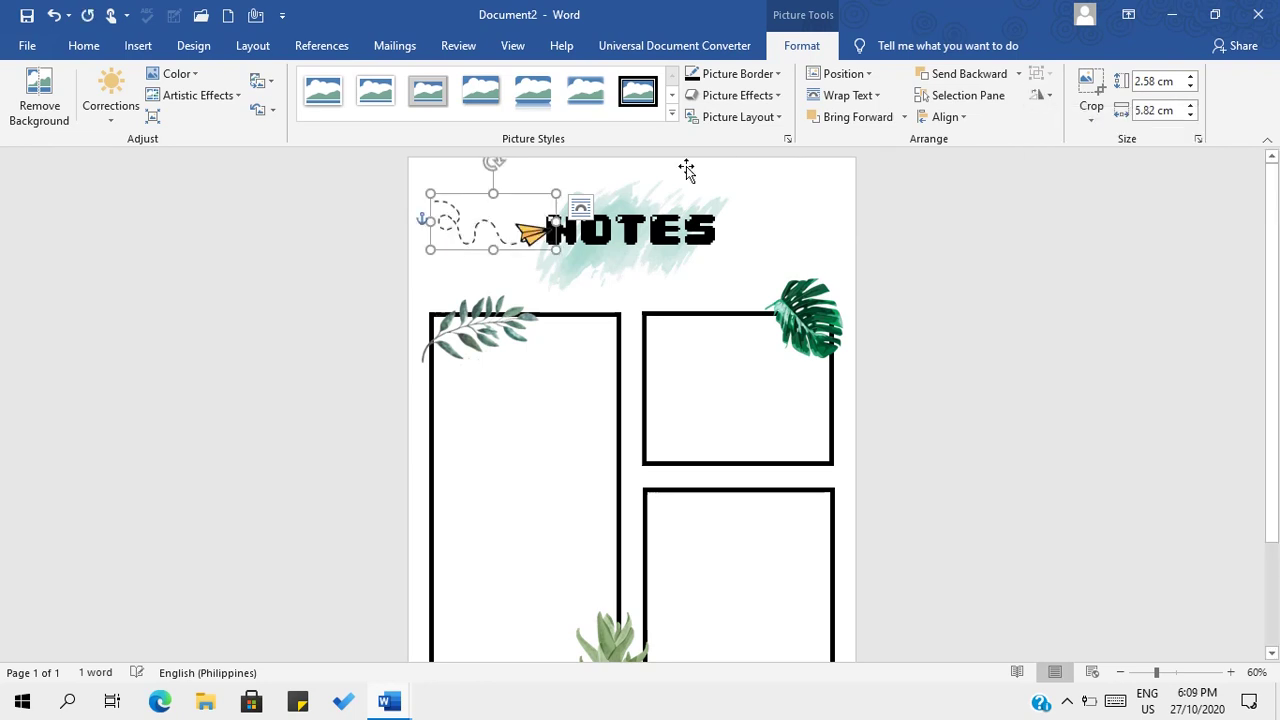
{"action": "left_click_drag", "start_coordinate": [490, 166], "coordinate": [478, 193]}
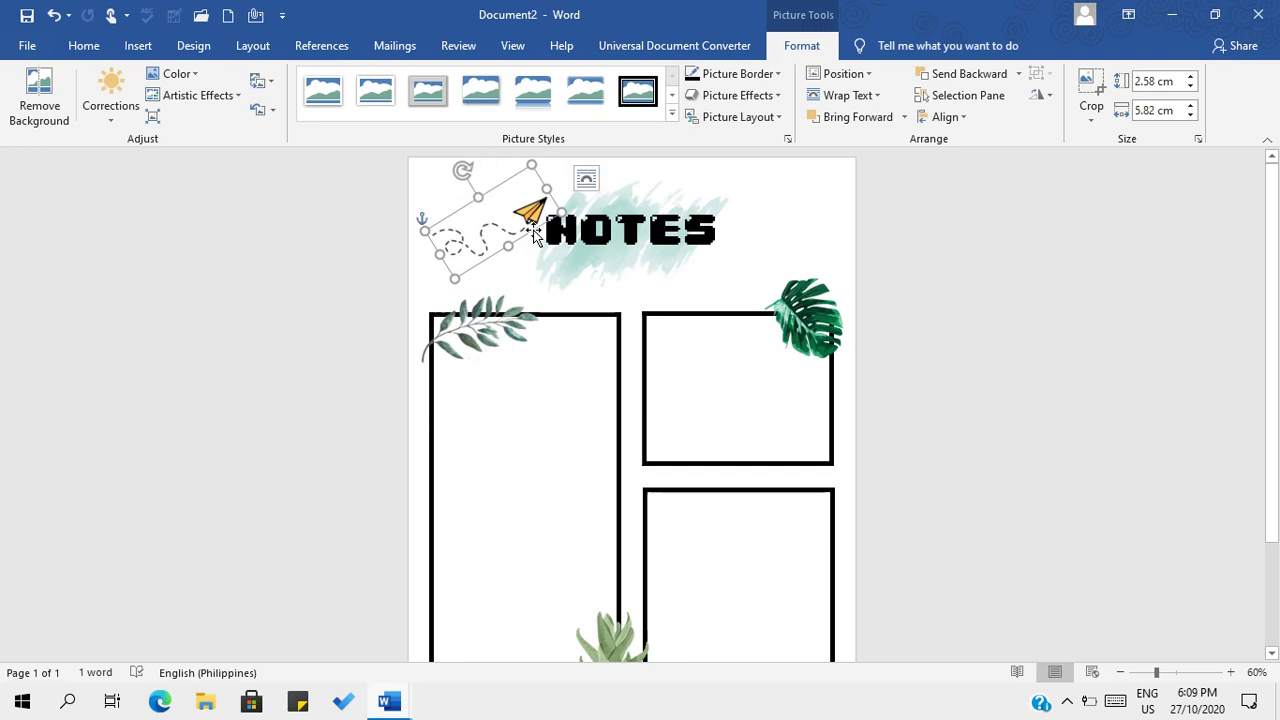
{"action": "mouse_move", "coordinate": [534, 233]}
{"action": "left_mouse_down"}
{"action": "mouse_move", "coordinate": [514, 229]}
{"action": "mouse_move", "coordinate": [523, 211]}
{"action": "left_mouse_up"}
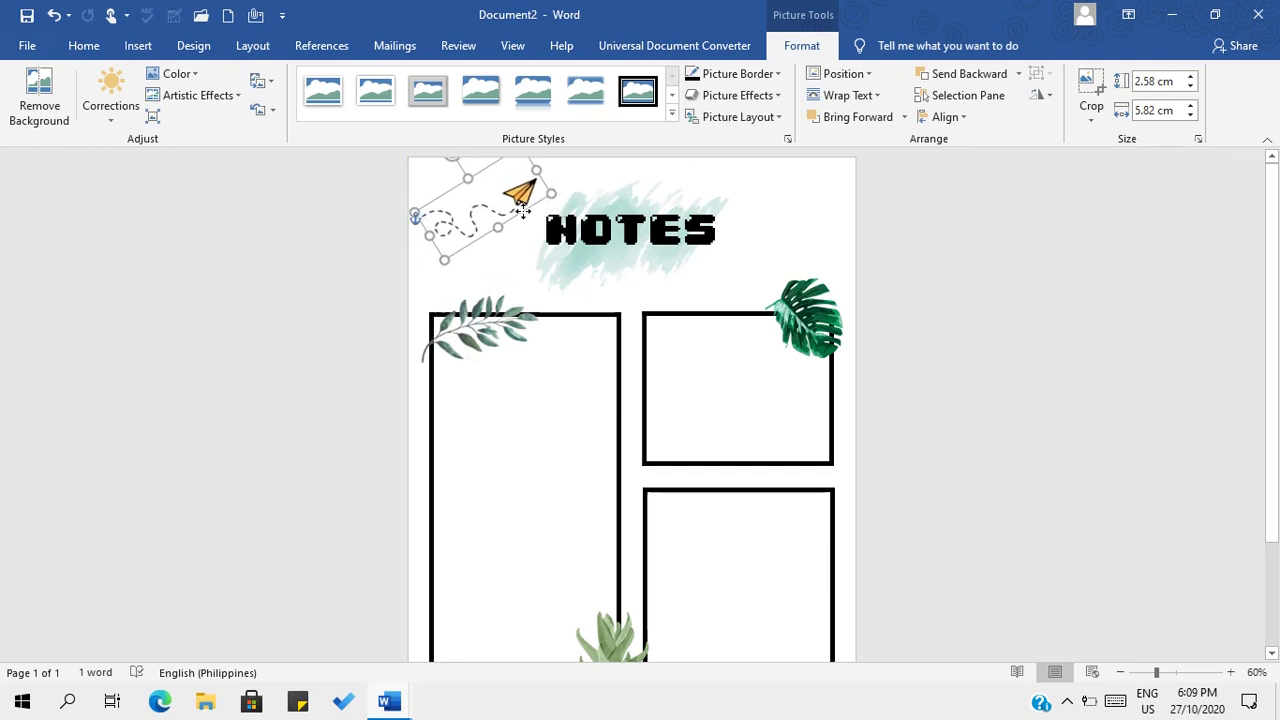
{"action": "left_click", "coordinate": [944, 249]}
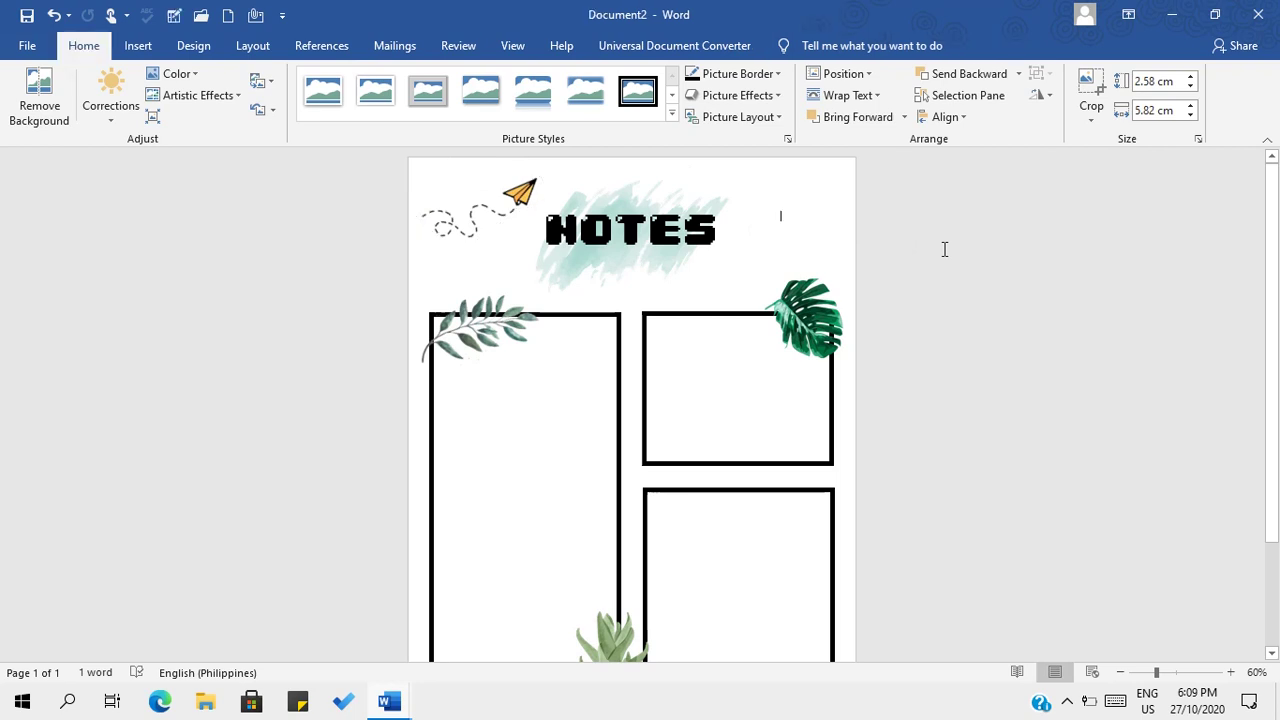
Insert the moon and stars picture unnamed (2).png with Square text wrapping and its position fixed on the page.
{"action": "left_click", "coordinate": [138, 45]}
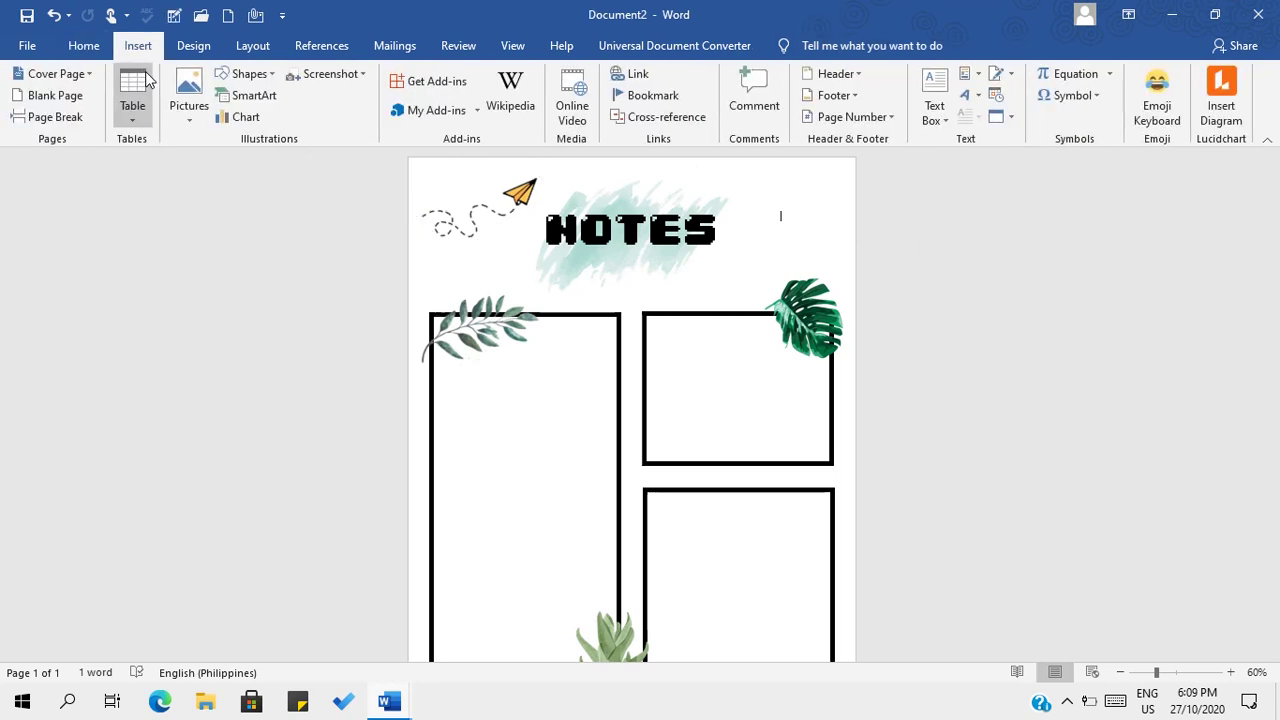
{"action": "left_click", "coordinate": [189, 100]}
{"action": "left_click", "coordinate": [237, 187]}
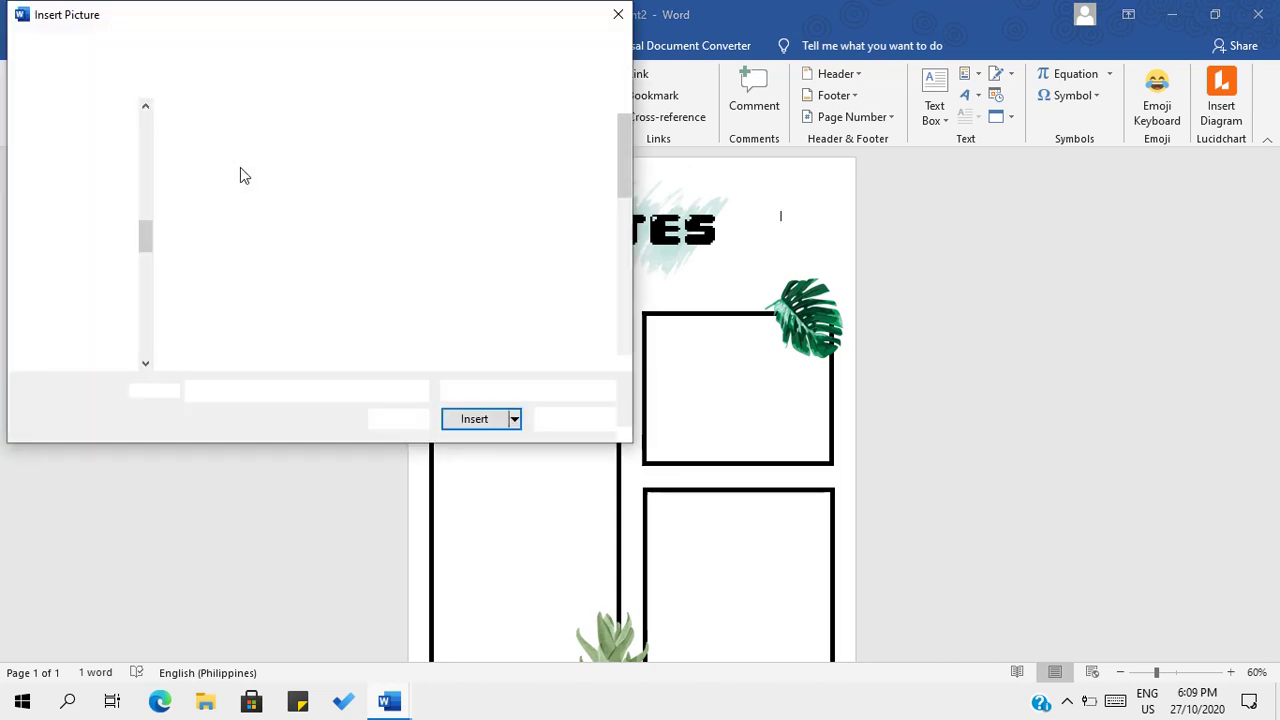
{"action": "left_click_drag", "start_coordinate": [625, 142], "coordinate": [611, 237]}
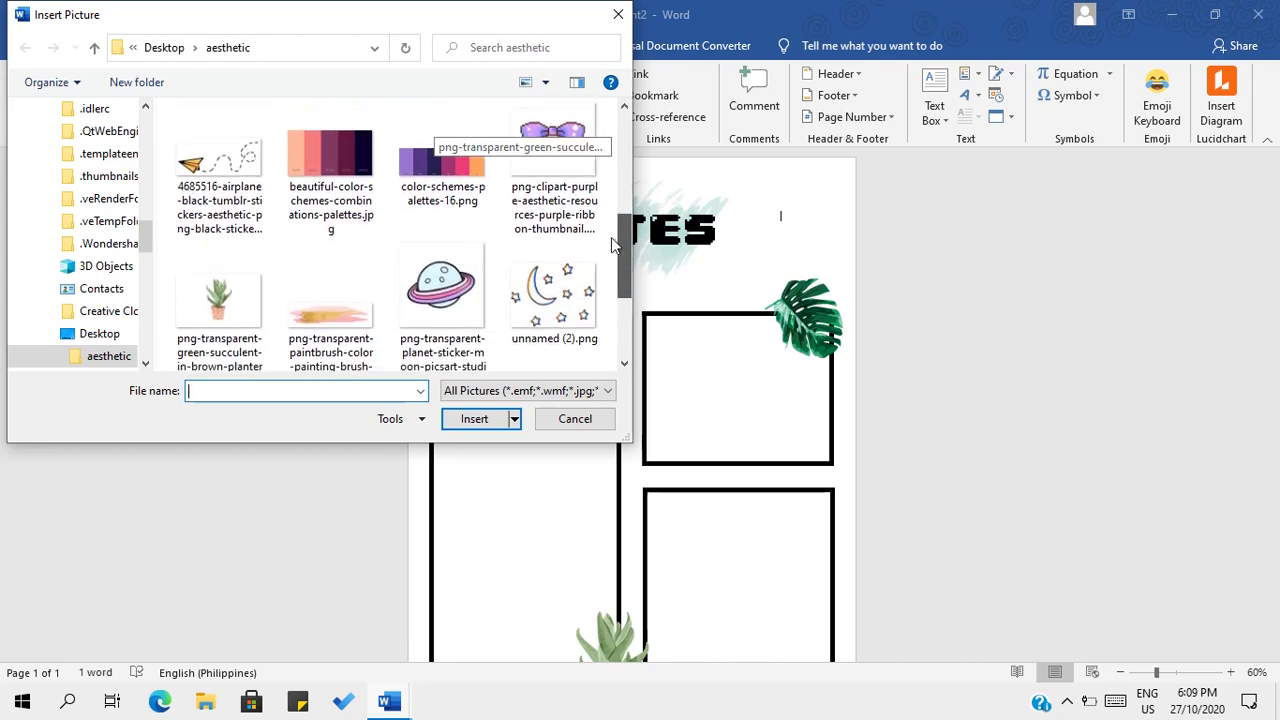
{"action": "left_click", "coordinate": [555, 275]}
{"action": "left_click", "coordinate": [484, 418]}
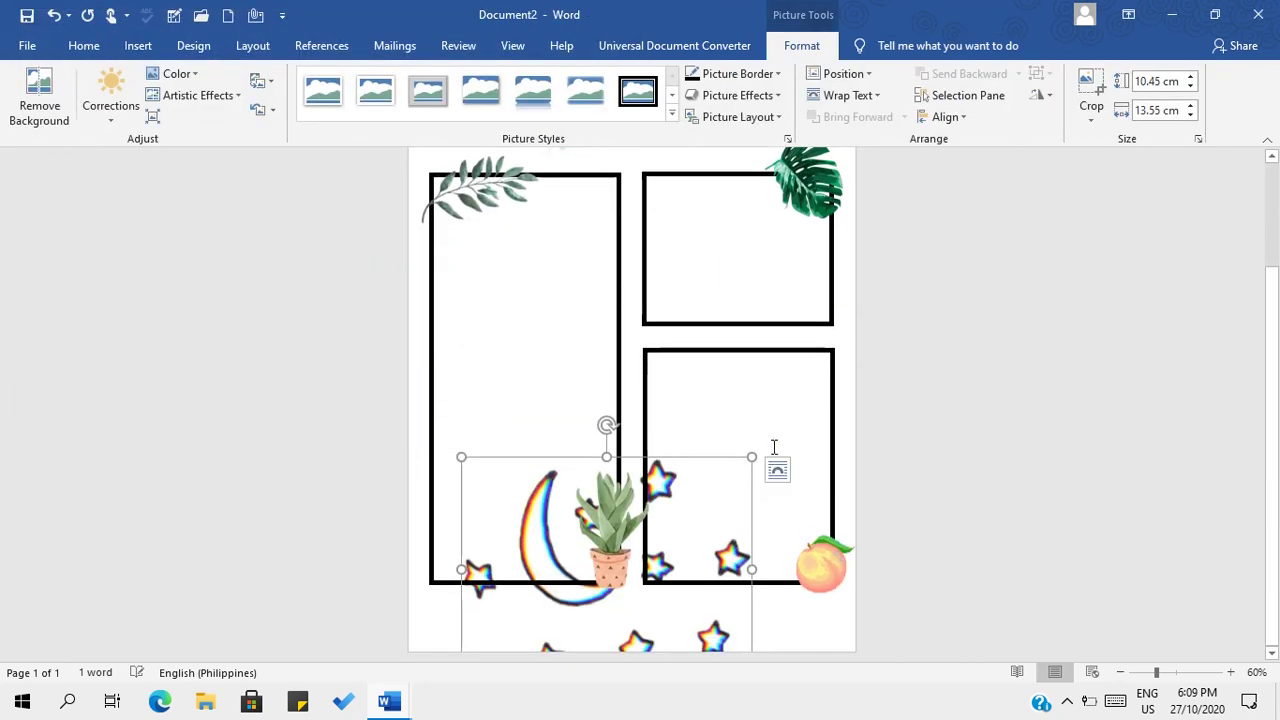
{"action": "left_click", "coordinate": [777, 472]}
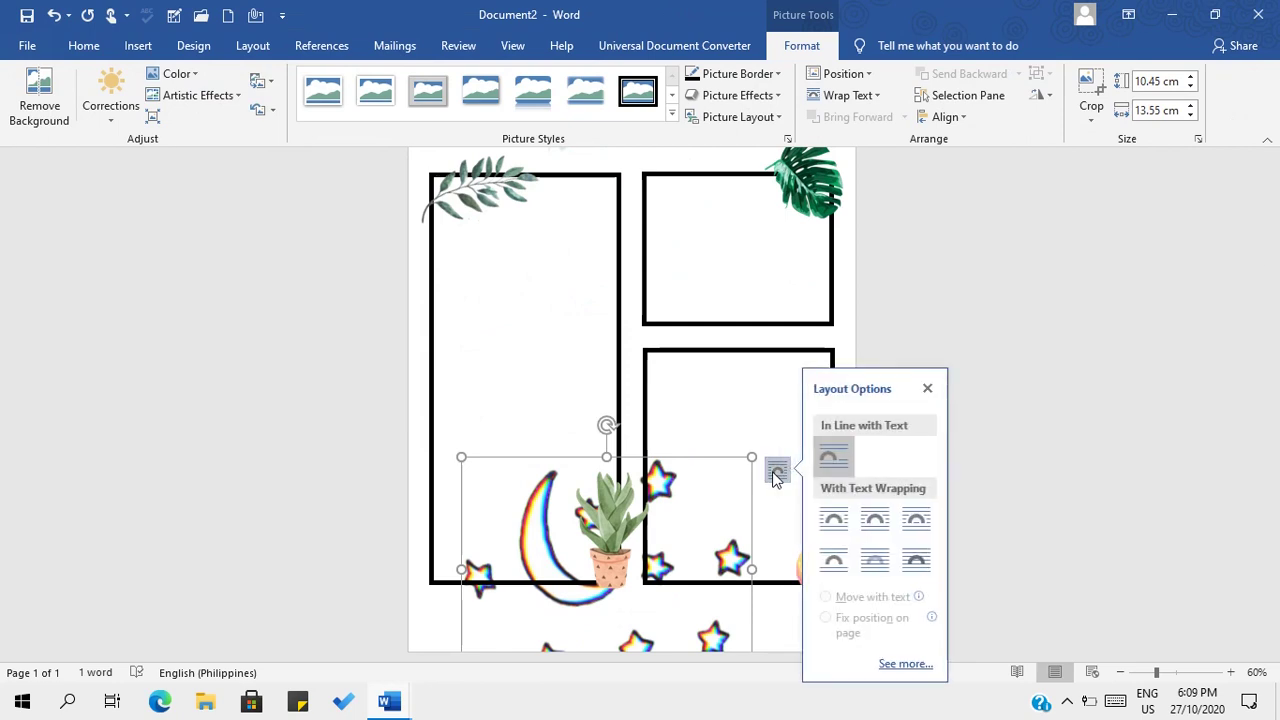
{"action": "left_click", "coordinate": [823, 527]}
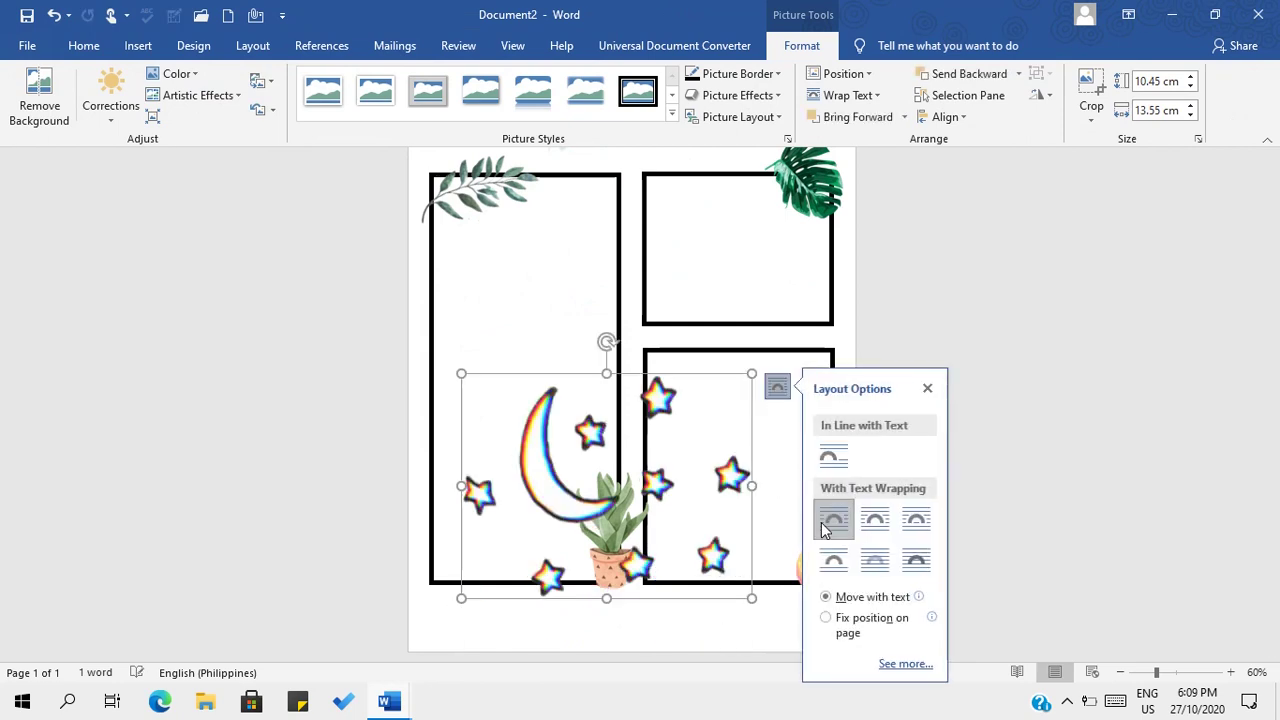
{"action": "left_click", "coordinate": [826, 618]}
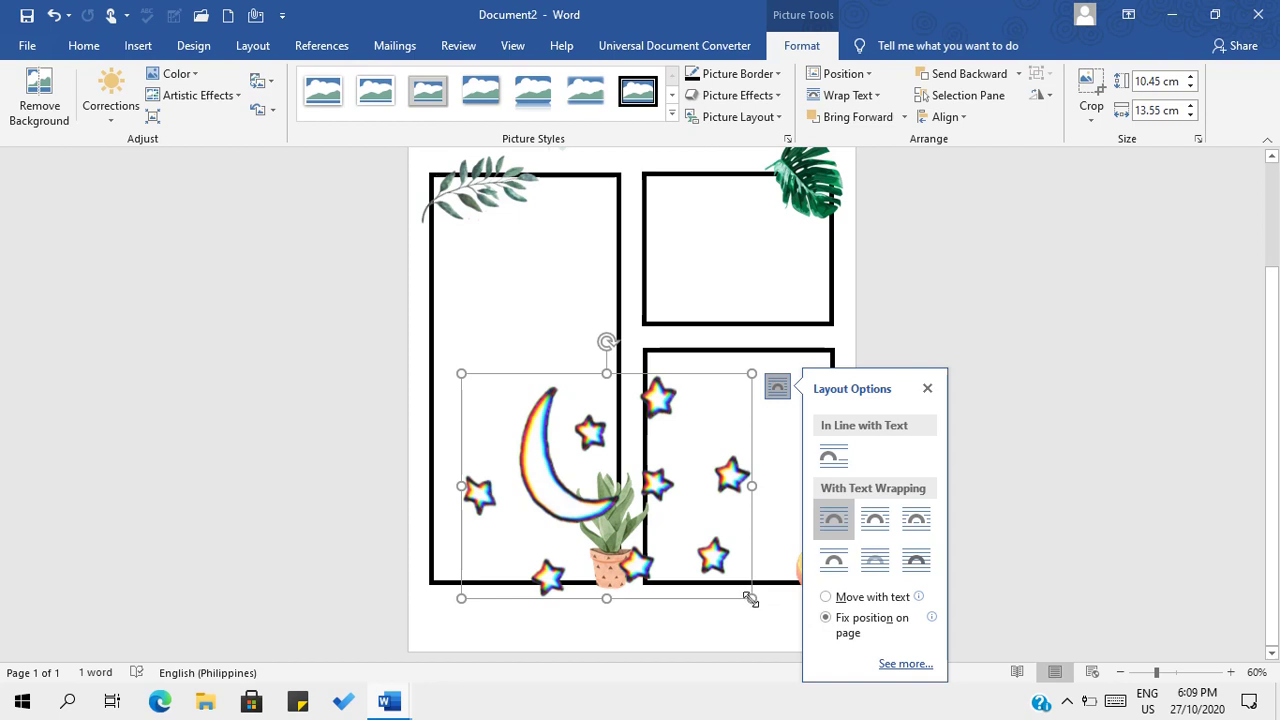
Shrink the moon and stars picture to about 3.11 by 4.03 cm and place it just right of the NOTES title.
{"action": "left_click_drag", "start_coordinate": [751, 598], "coordinate": [727, 205]}
{"action": "scroll", "coordinate": [727, 203], "scroll_direction": "up", "scroll_amount": 3}
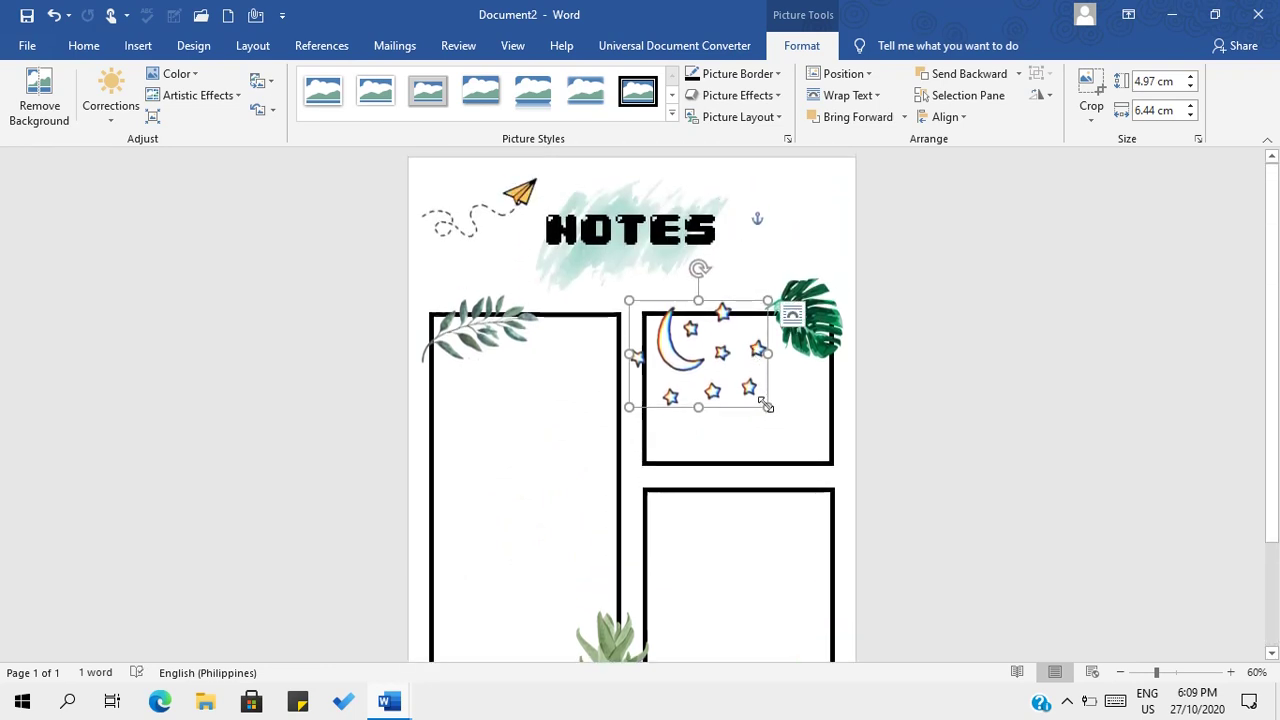
{"action": "left_click_drag", "start_coordinate": [767, 406], "coordinate": [809, 211]}
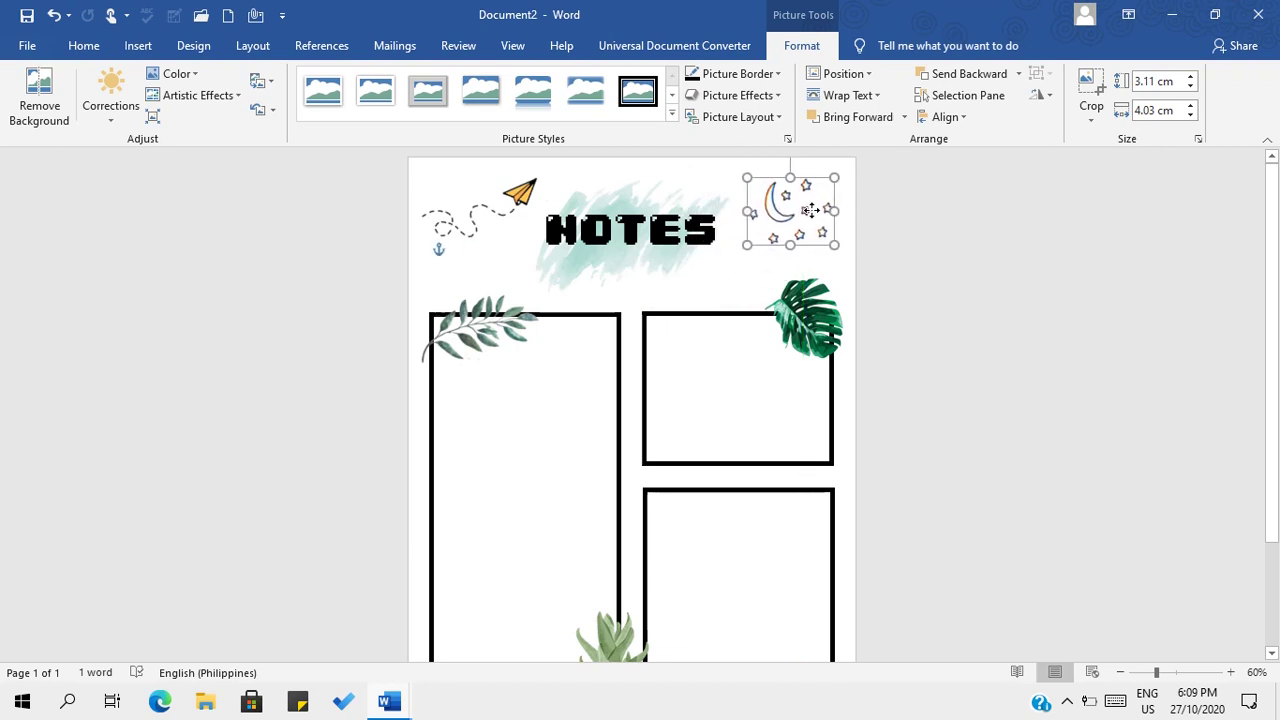
{"action": "left_click", "coordinate": [913, 283]}
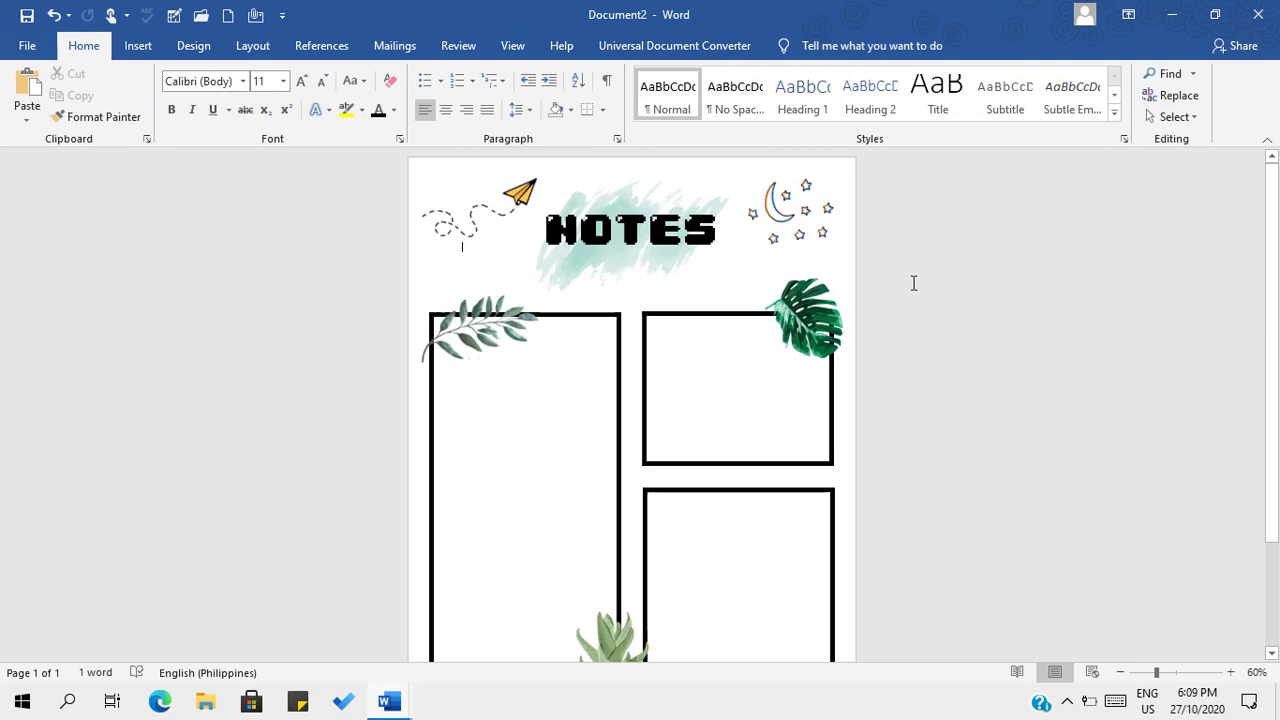
Draw a rectangle about 6.83 cm high by 8.71 cm wide over the upper-right note box, offset slightly down and right.
{"action": "left_click", "coordinate": [138, 46]}
{"action": "left_click", "coordinate": [228, 80]}
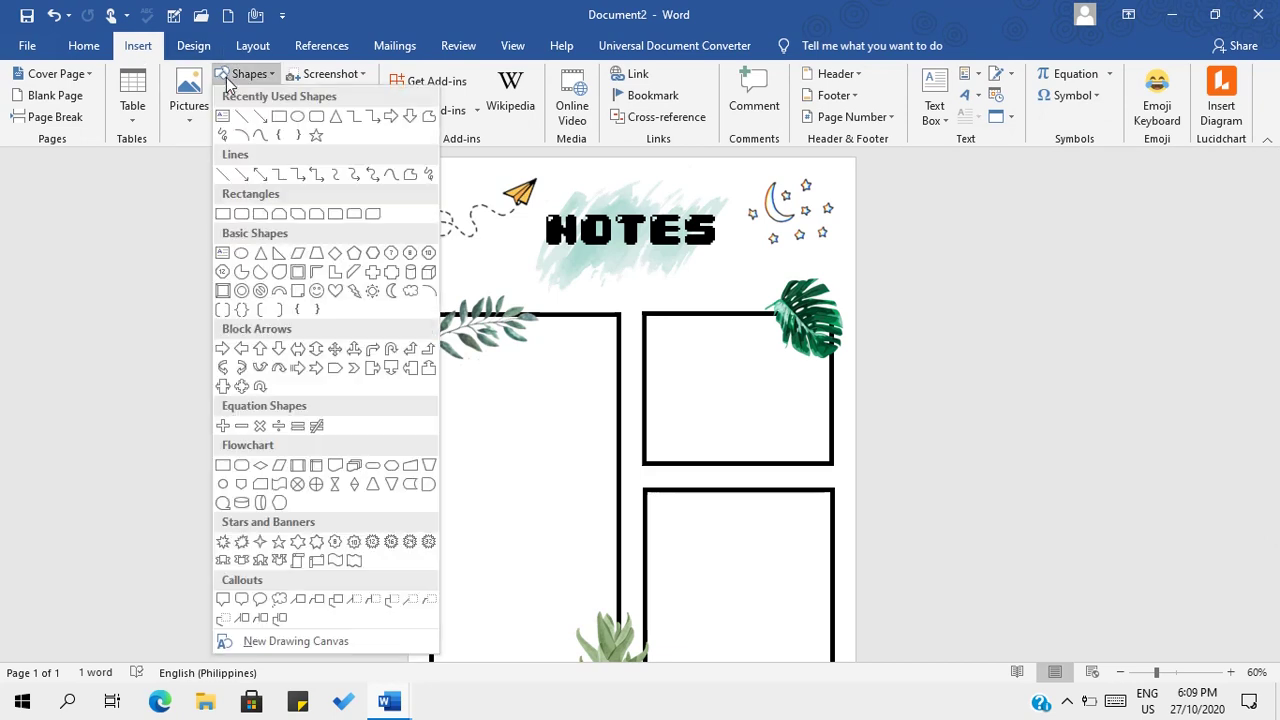
{"action": "left_click", "coordinate": [279, 117]}
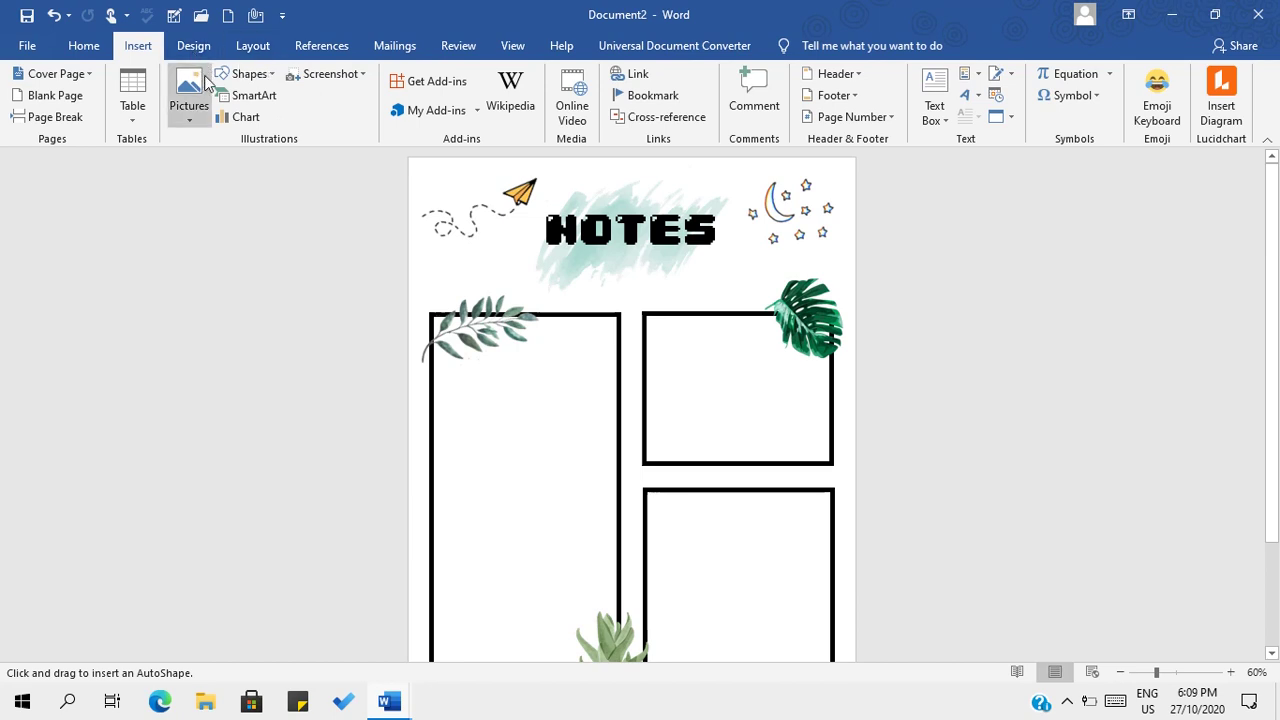
{"action": "left_click", "coordinate": [246, 76]}
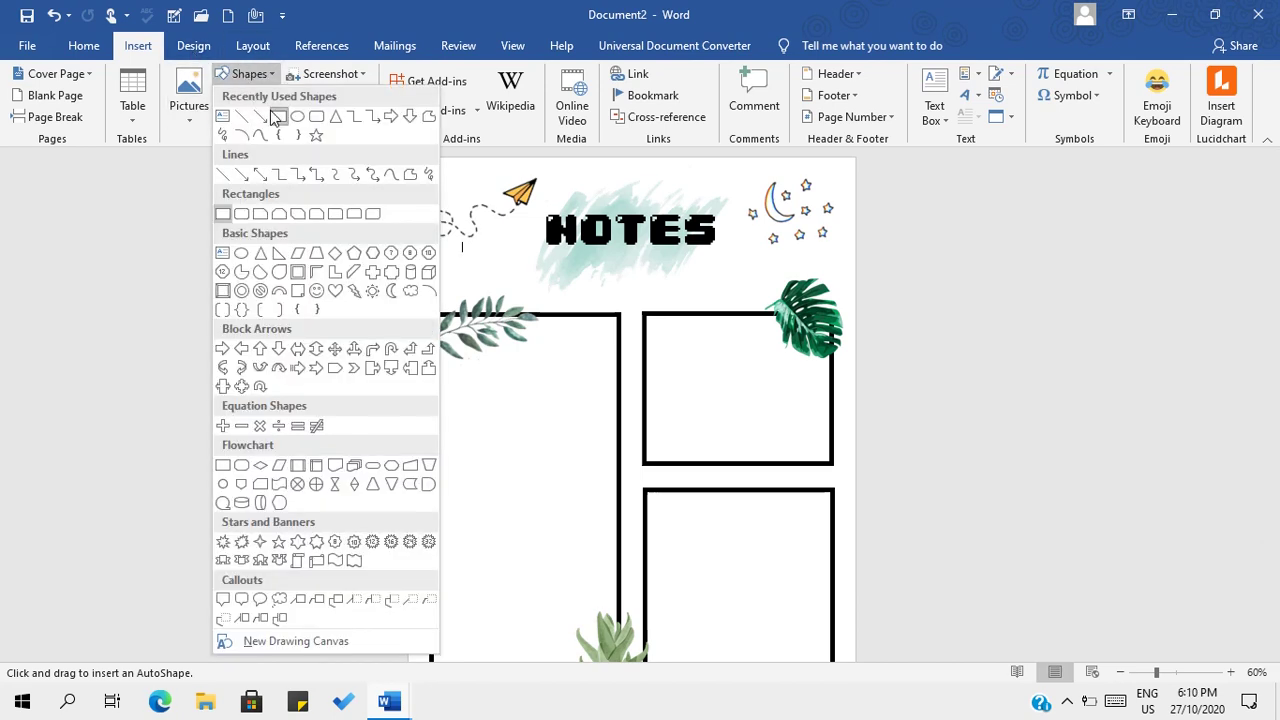
{"action": "left_click", "coordinate": [279, 117]}
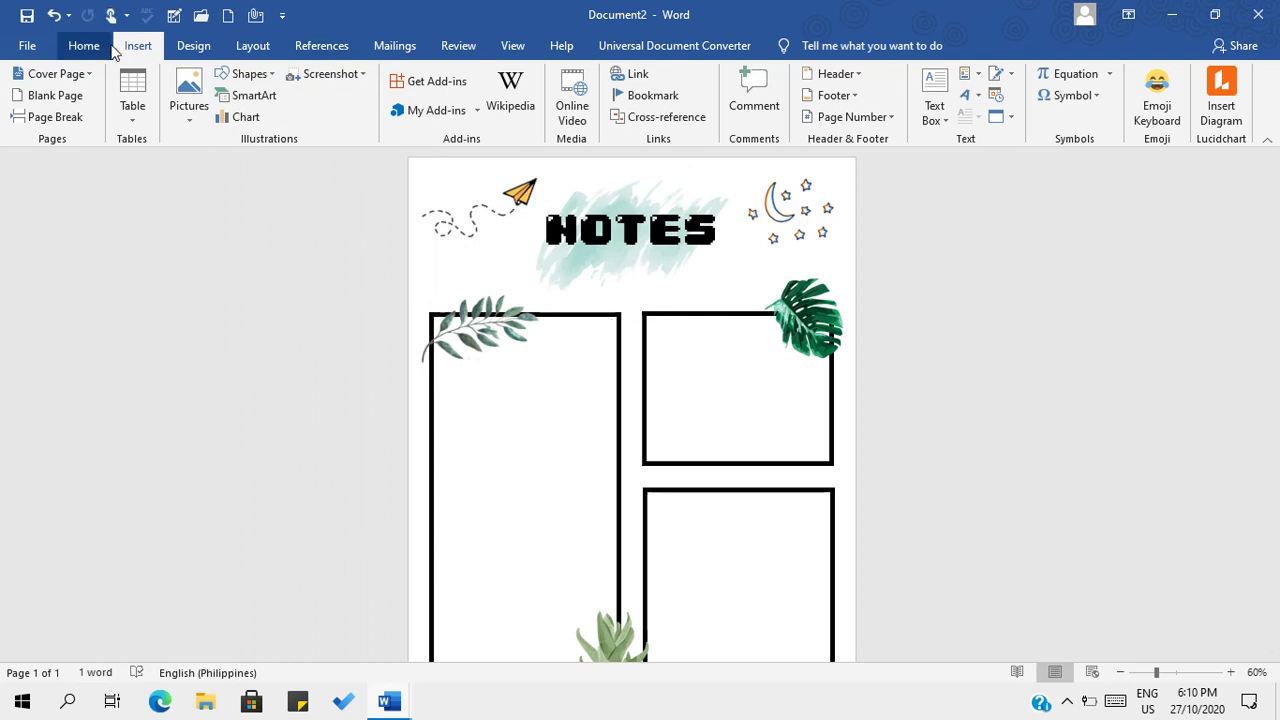
{"action": "left_click", "coordinate": [247, 74]}
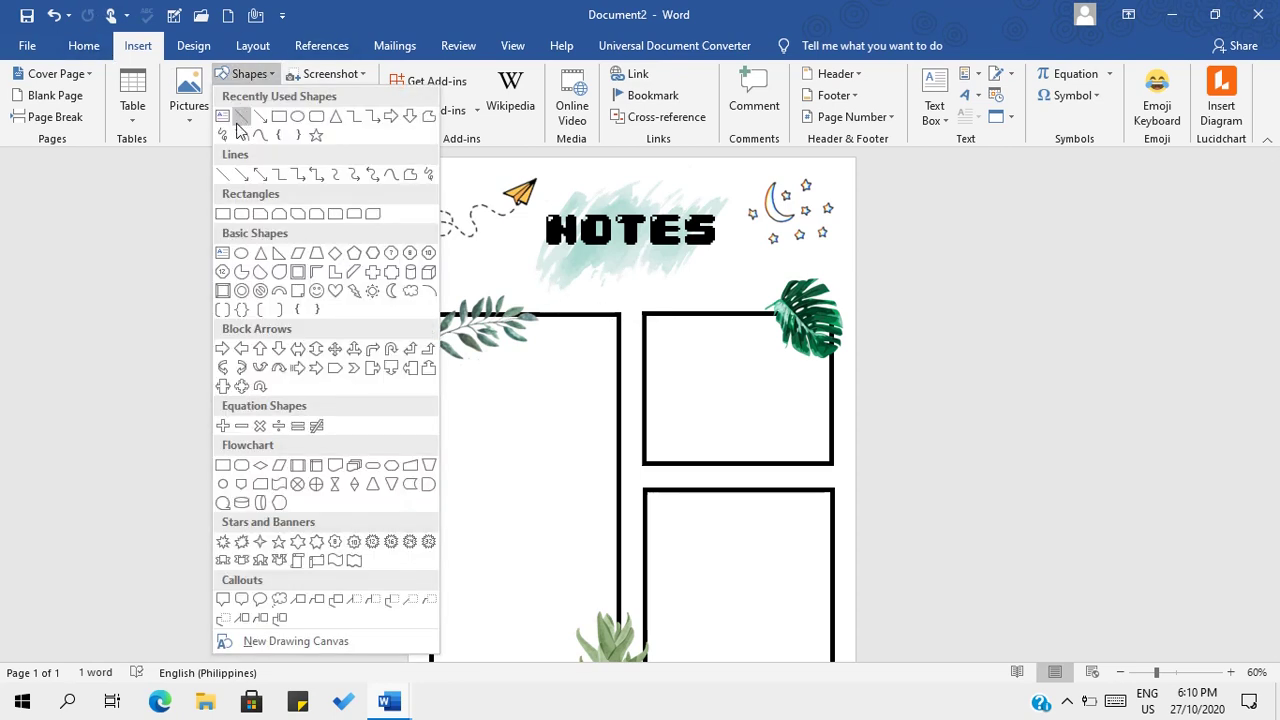
{"action": "left_click", "coordinate": [223, 215]}
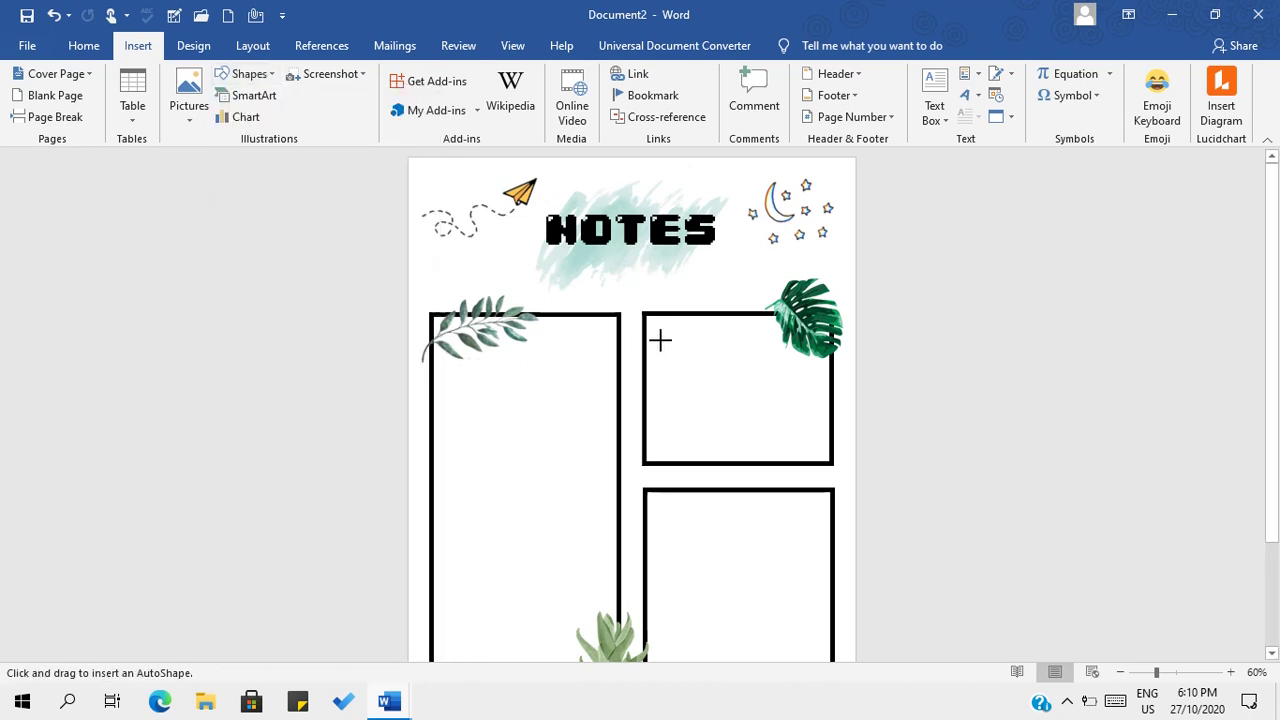
{"action": "left_click_drag", "start_coordinate": [654, 324], "coordinate": [842, 472]}
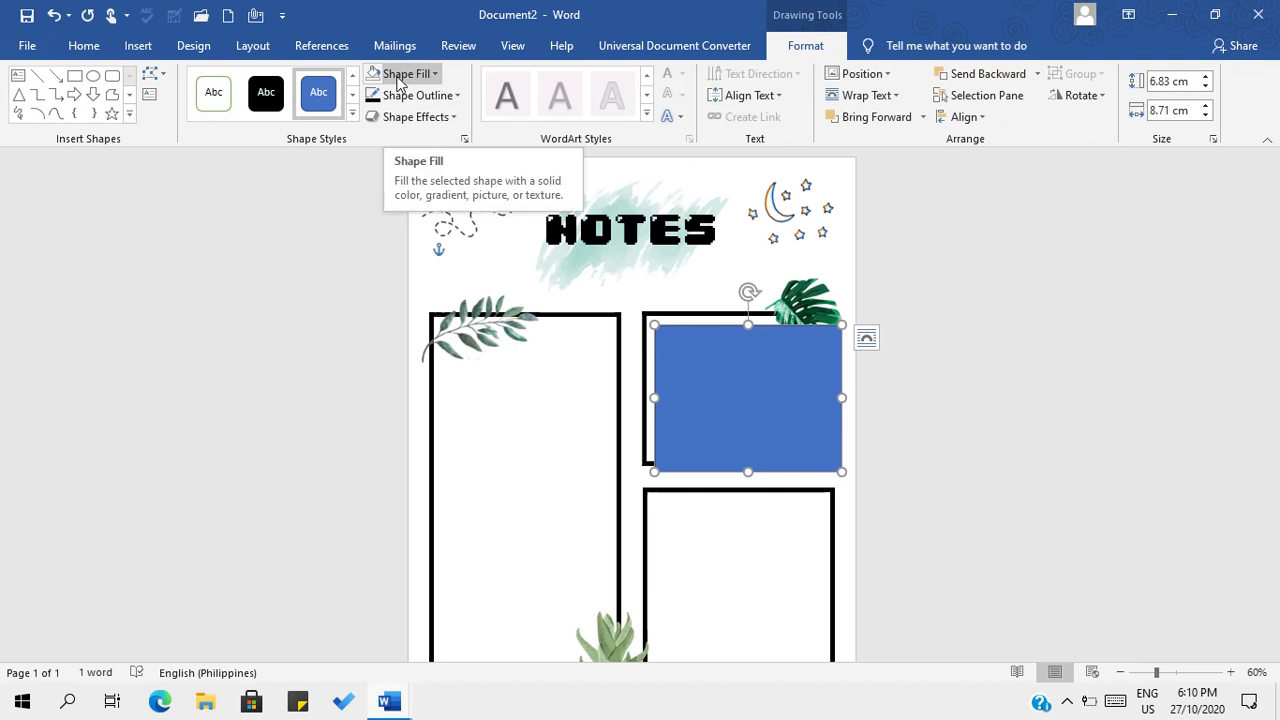
Remove the new rectangle's outline and fill it with the custom pale blue-gray color #C2DADC.
{"action": "left_click", "coordinate": [399, 95]}
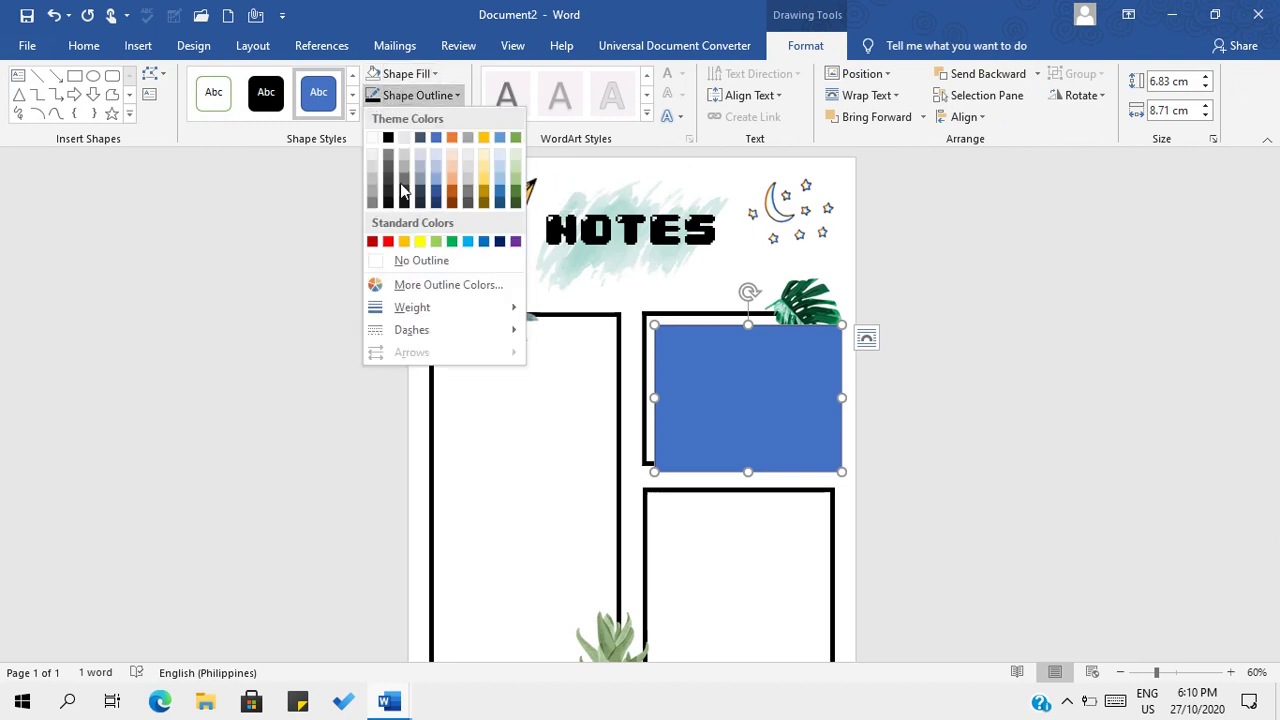
{"action": "left_click", "coordinate": [400, 260]}
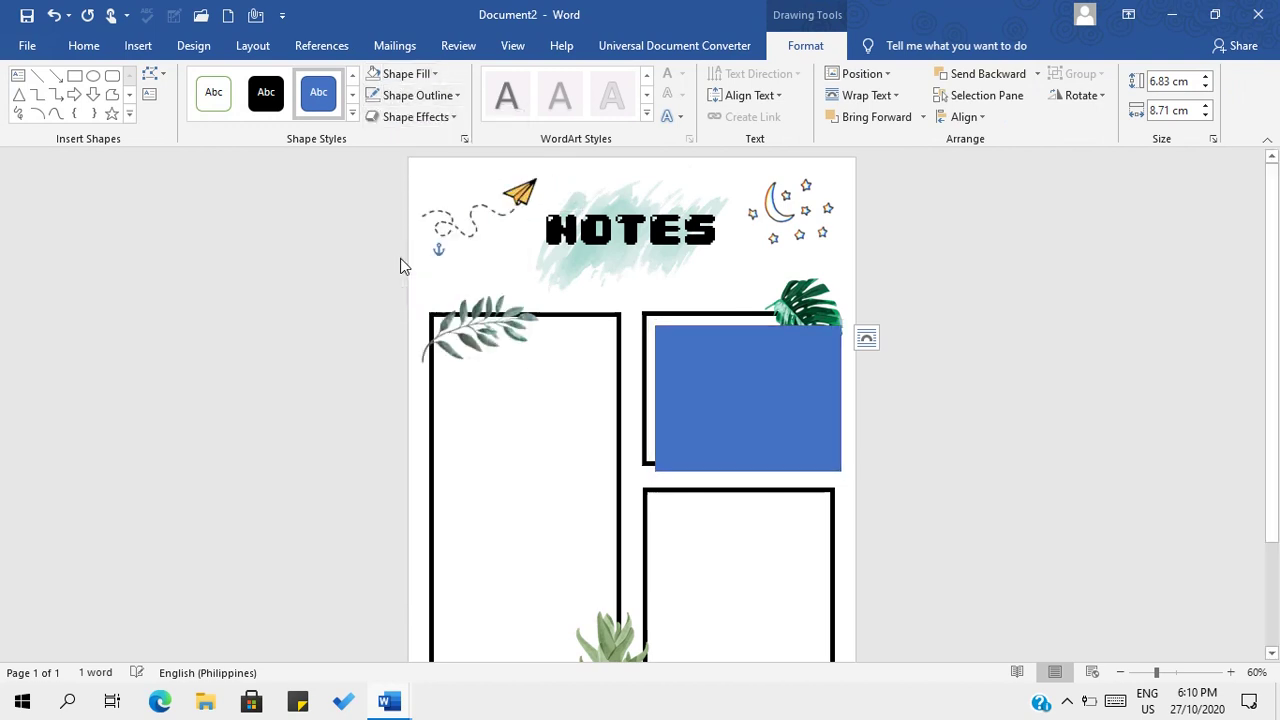
{"action": "left_click", "coordinate": [408, 76]}
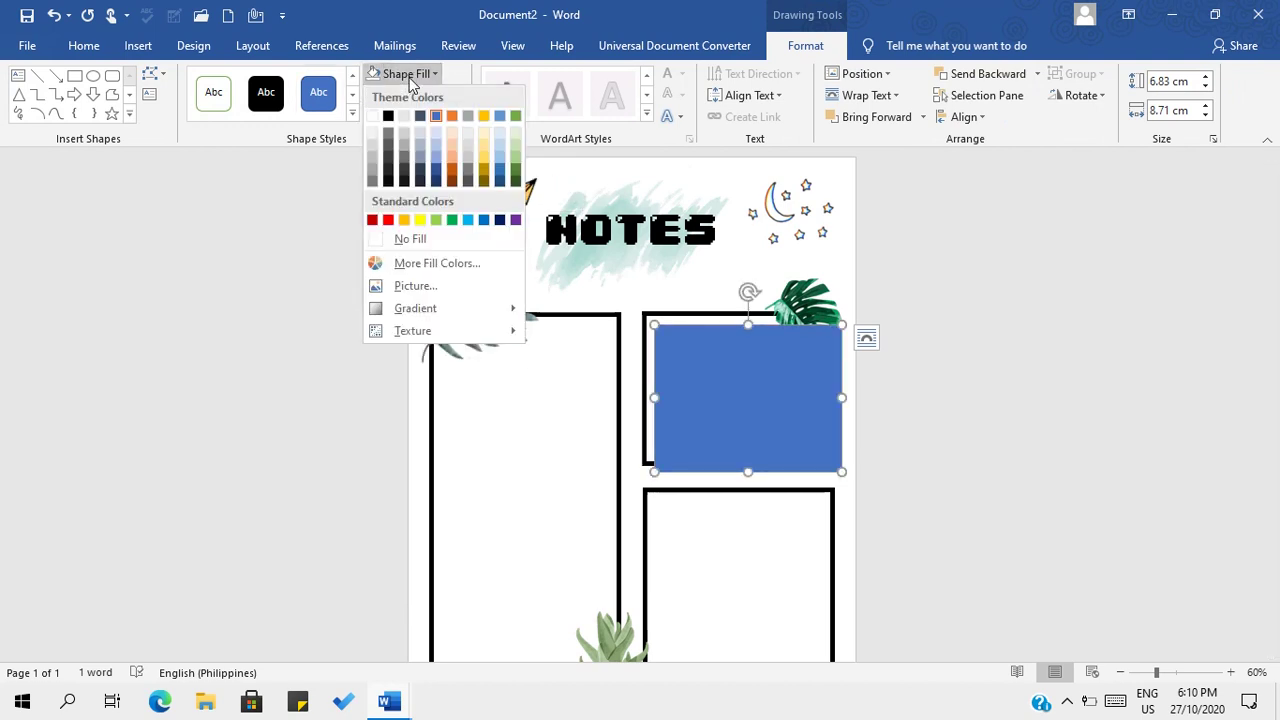
{"action": "left_click", "coordinate": [447, 266]}
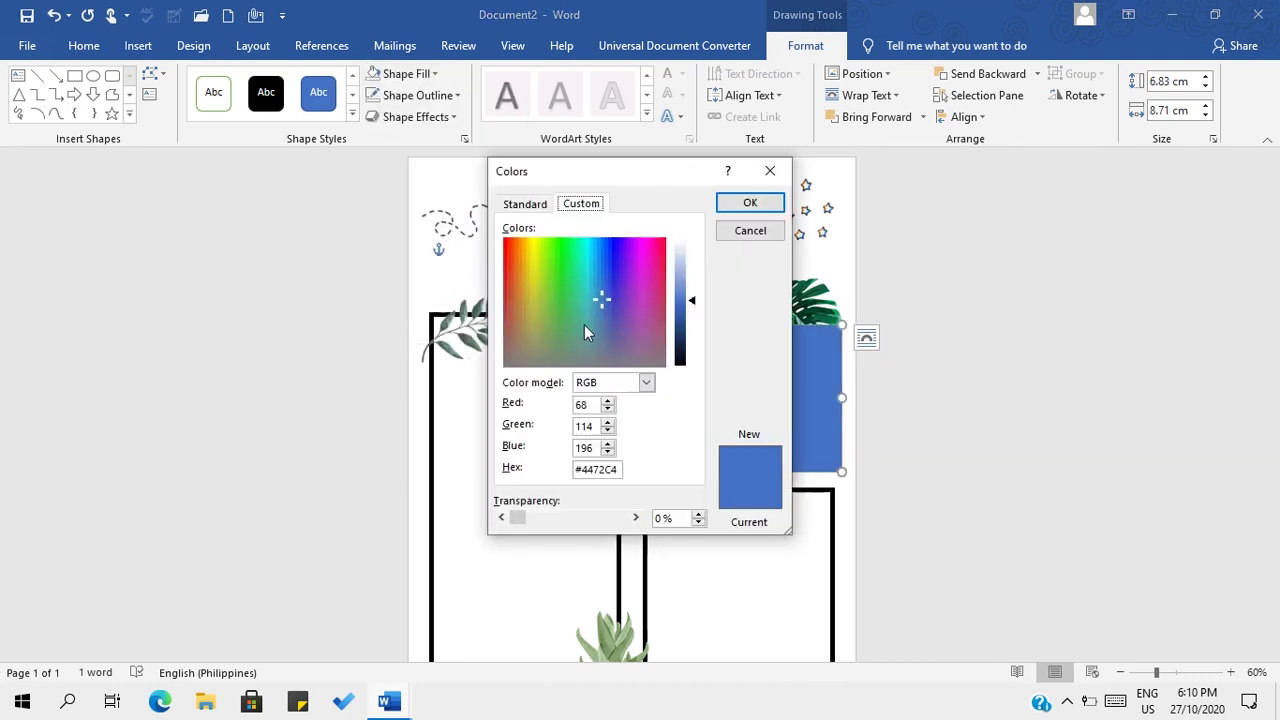
{"action": "mouse_move", "coordinate": [584, 324]}
{"action": "left_mouse_down"}
{"action": "mouse_move", "coordinate": [589, 303]}
{"action": "mouse_move", "coordinate": [587, 330]}
{"action": "left_mouse_up"}
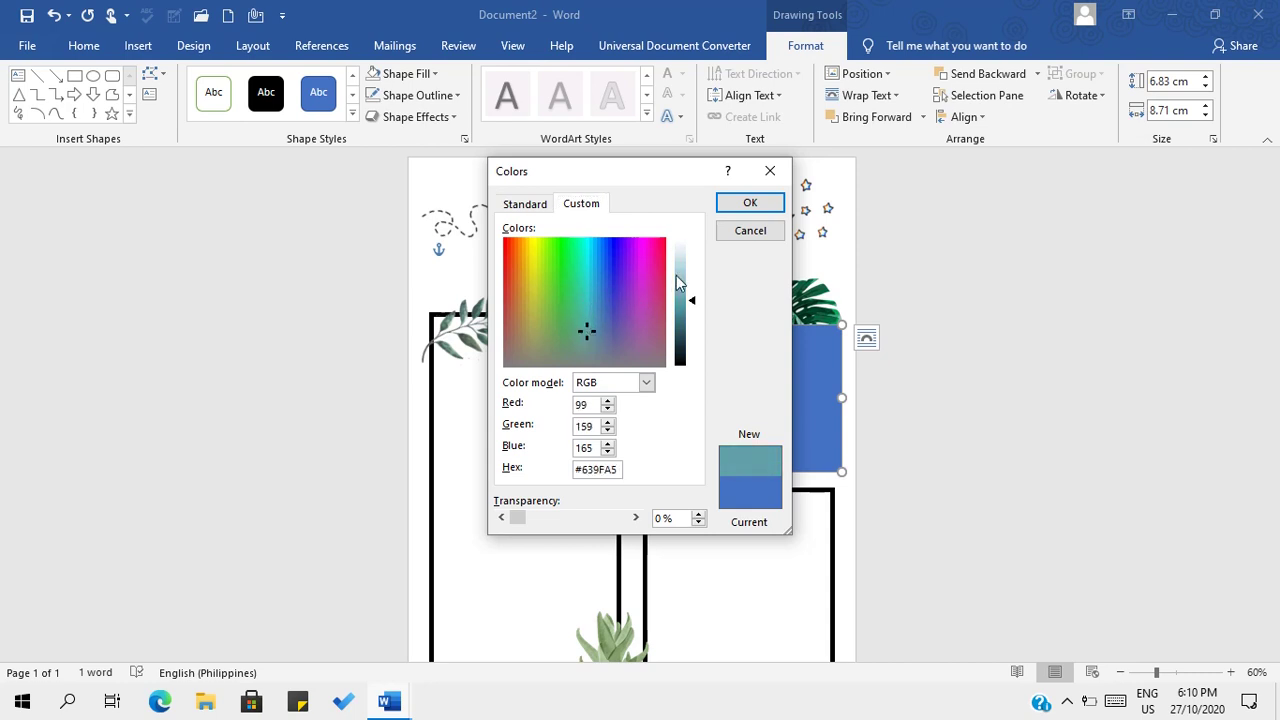
{"action": "left_click_drag", "start_coordinate": [677, 276], "coordinate": [686, 263]}
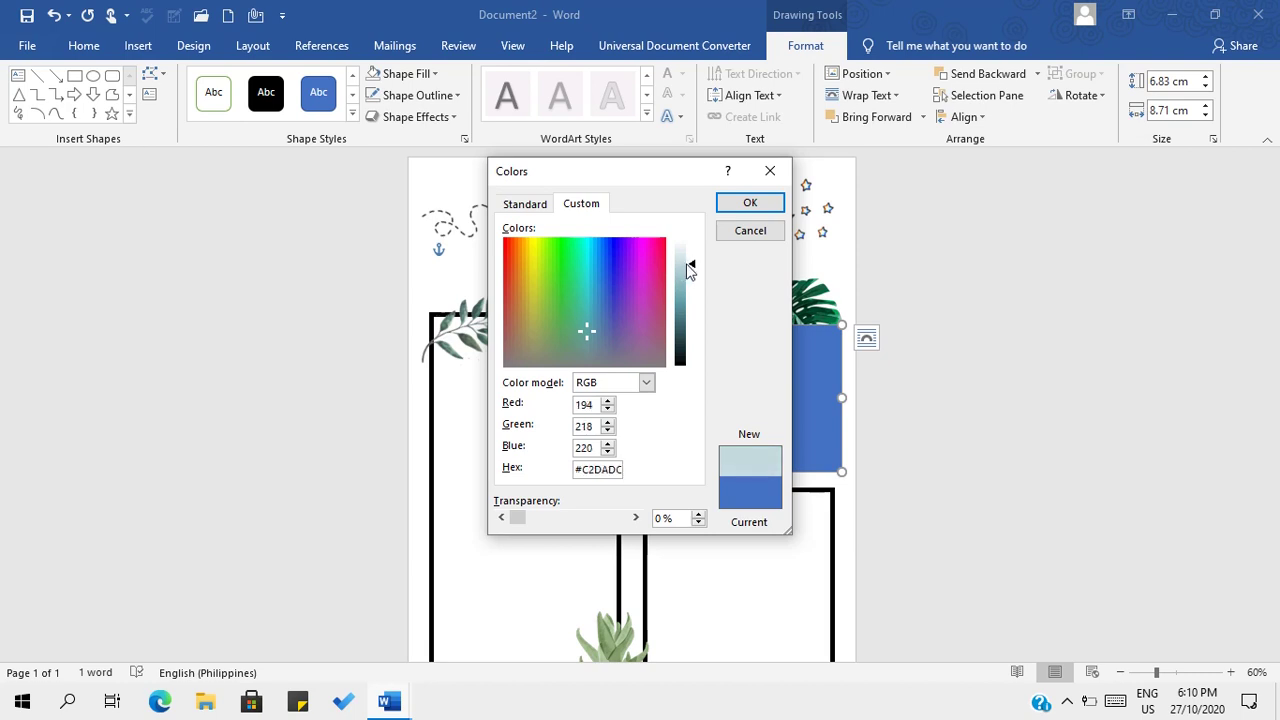
{"action": "left_click", "coordinate": [752, 203]}
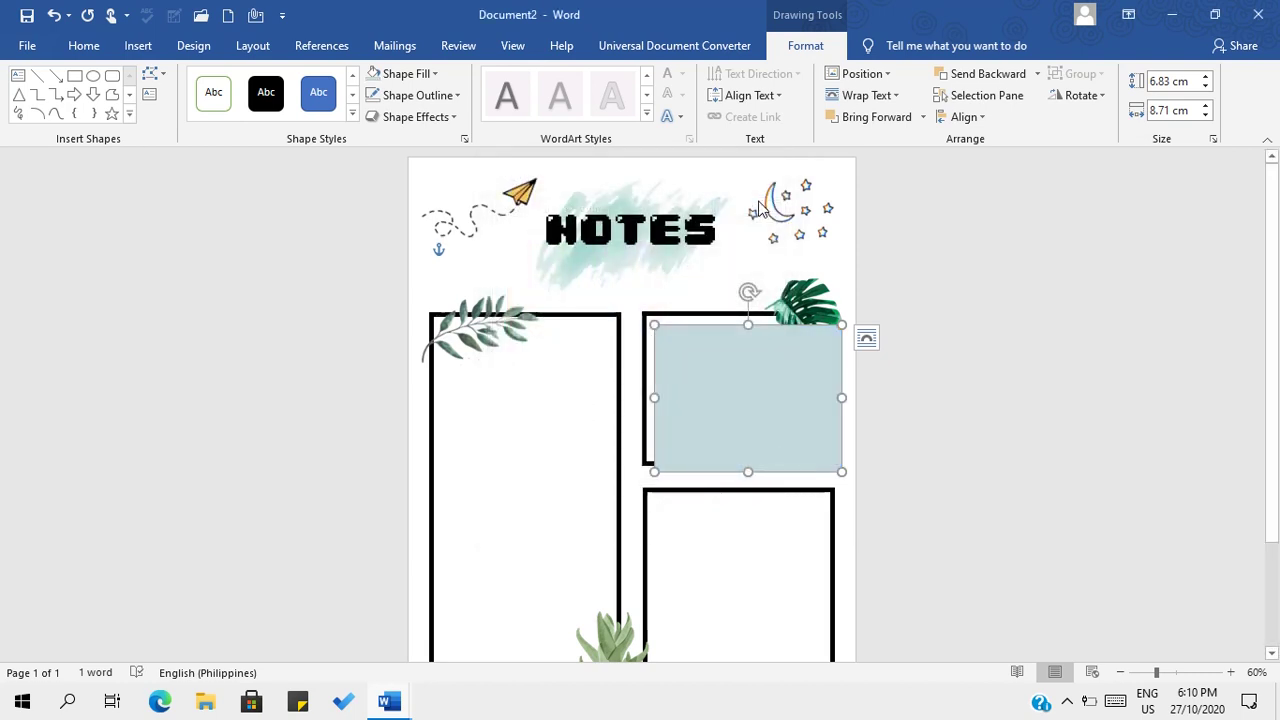
Send the pale rectangle behind the upper-right note box and leaf, nudge it into a slight offset, and narrow it to about 8.63 cm.
{"action": "left_click_drag", "start_coordinate": [740, 360], "coordinate": [737, 352]}
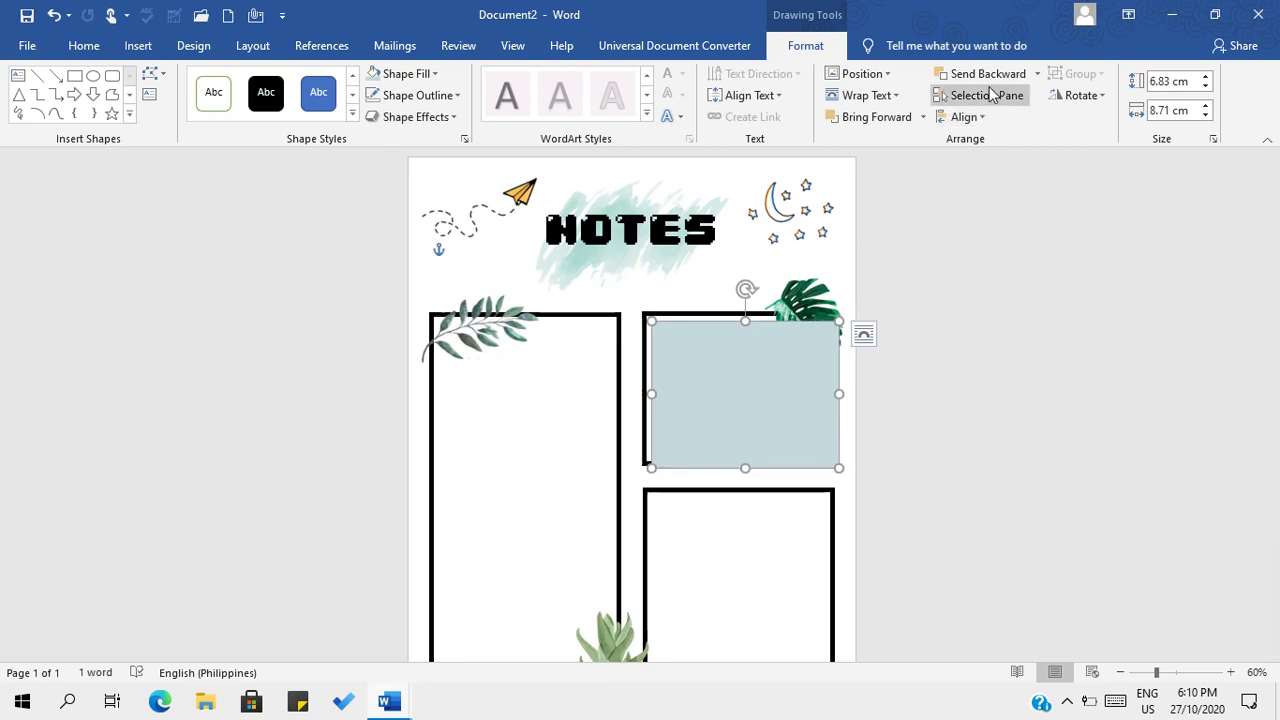
{"action": "left_click", "coordinate": [990, 80]}
{"action": "left_click", "coordinate": [990, 80]}
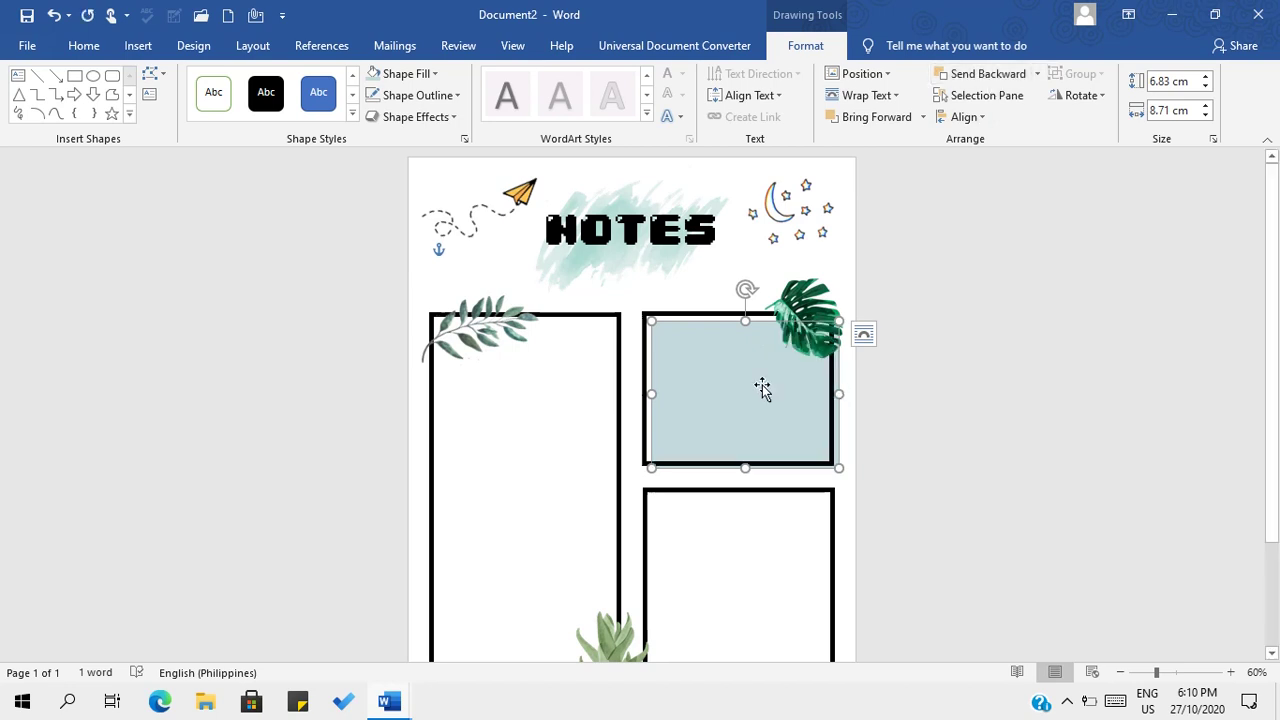
{"action": "left_click_drag", "start_coordinate": [762, 389], "coordinate": [764, 386]}
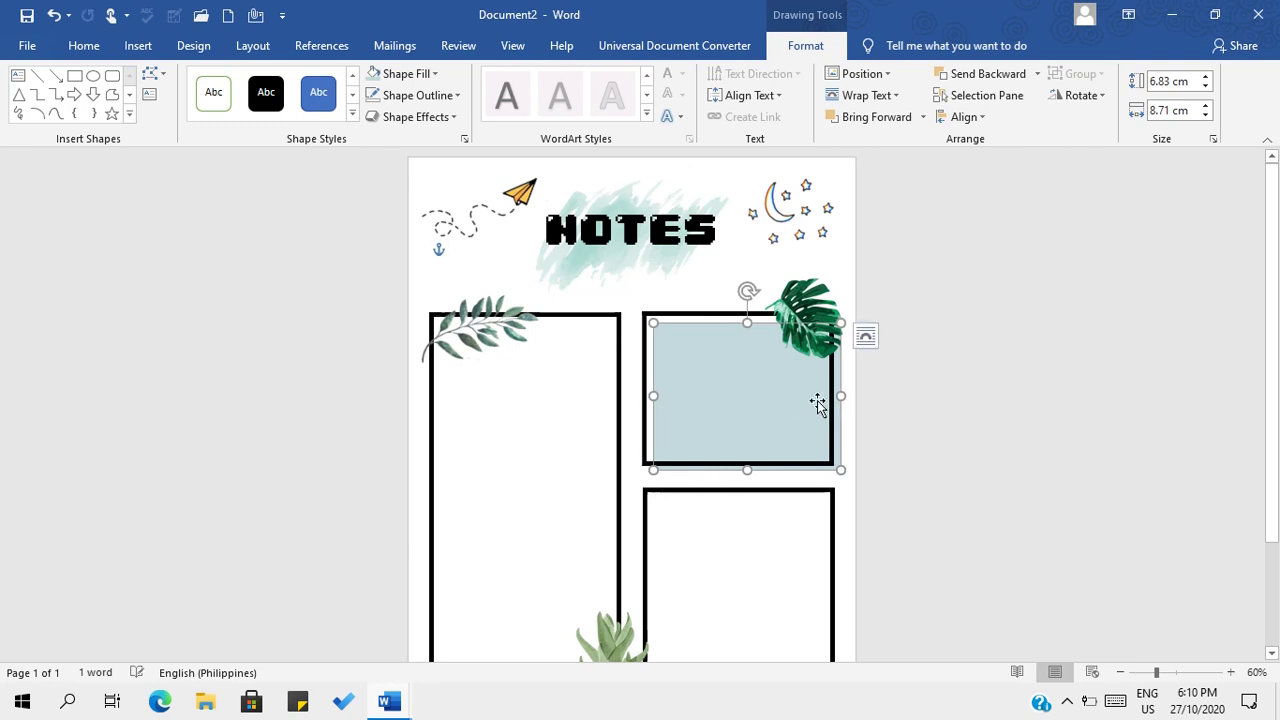
{"action": "left_click_drag", "start_coordinate": [840, 396], "coordinate": [837, 397]}
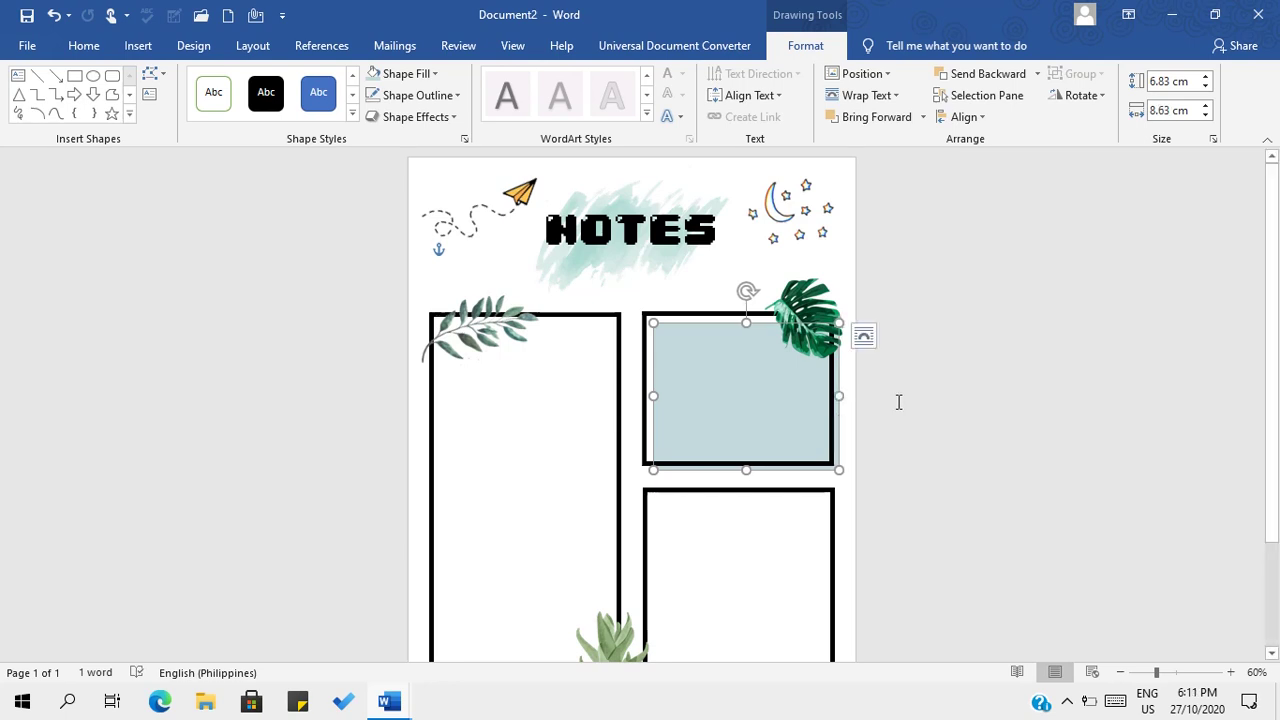
{"action": "left_click", "coordinate": [898, 402]}
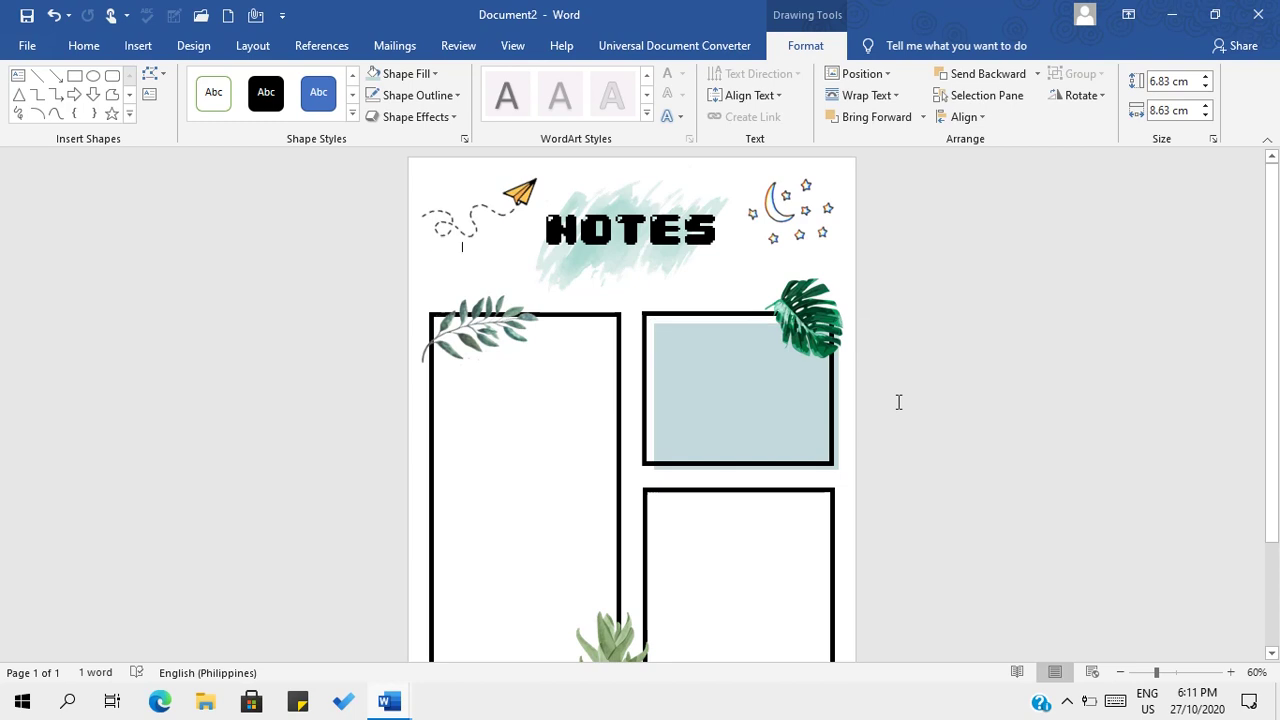
Duplicate the pale rectangle onto the tall left note box and stretch the copy to about 19.23 cm high by 8.8 cm wide.
{"action": "left_click", "coordinate": [765, 388]}
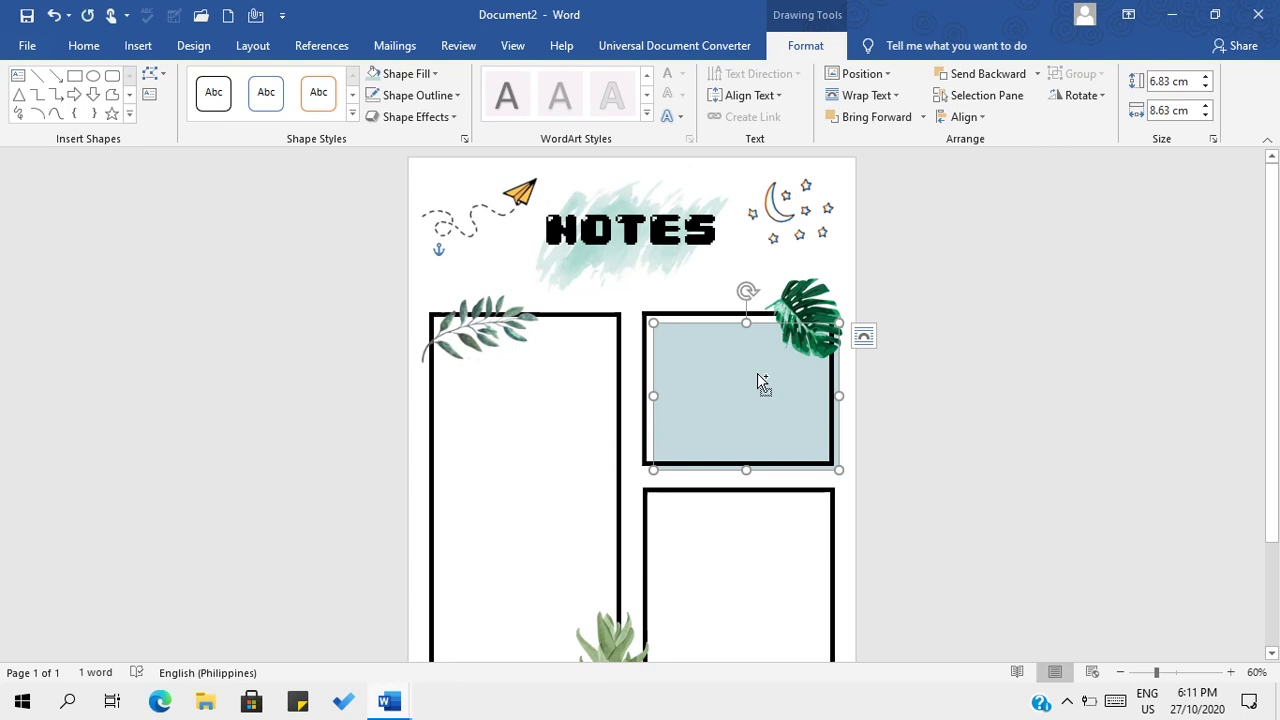
{"action": "right_click", "coordinate": [757, 373]}
{"action": "left_click", "coordinate": [868, 343]}
{"action": "key", "text": "ctrl+v"}
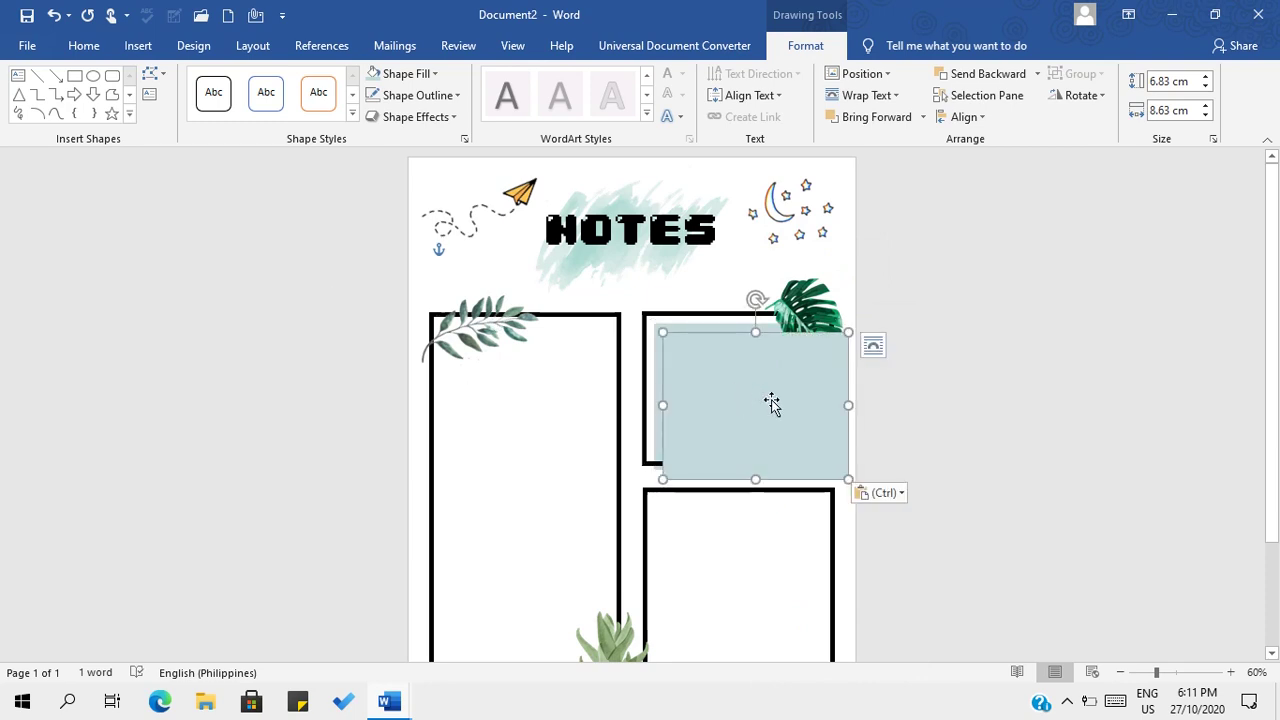
{"action": "left_click_drag", "start_coordinate": [771, 403], "coordinate": [547, 388]}
{"action": "scroll", "coordinate": [547, 388], "scroll_direction": "down", "scroll_amount": 3}
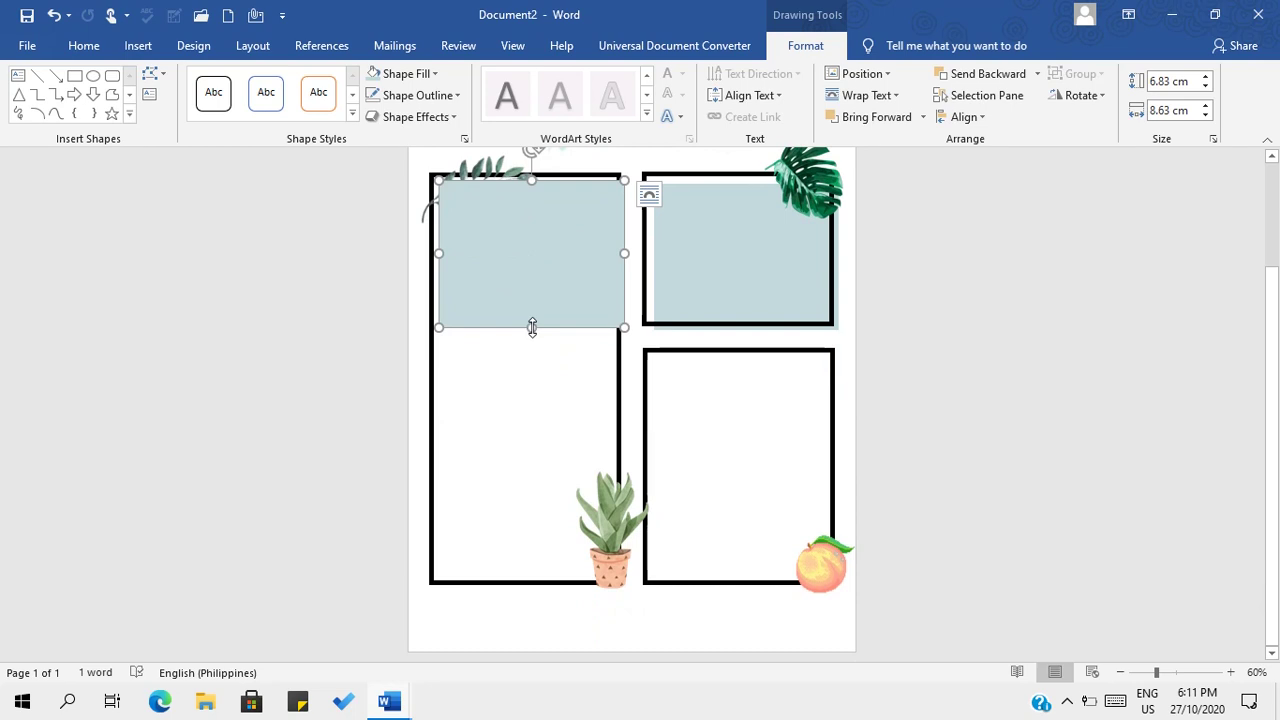
{"action": "left_click_drag", "start_coordinate": [532, 327], "coordinate": [531, 590]}
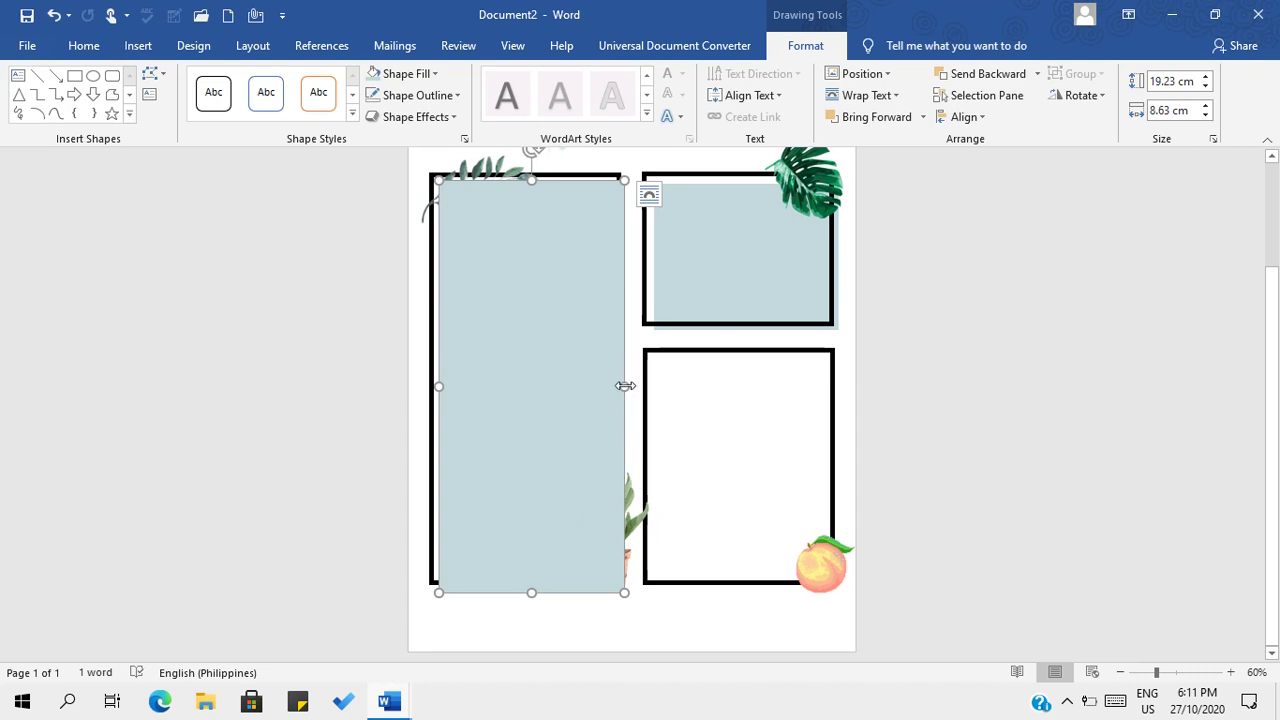
{"action": "left_click_drag", "start_coordinate": [626, 386], "coordinate": [627, 386]}
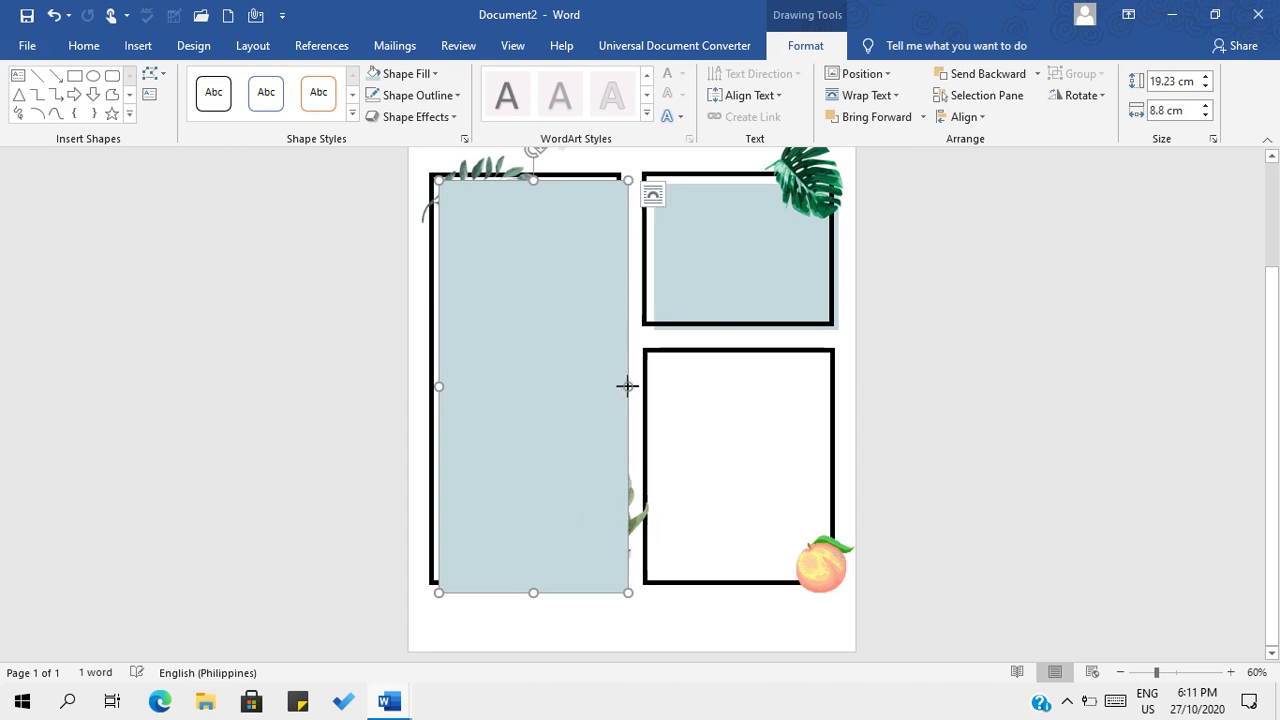
Send the tall rectangle behind the left box and plants, nudge it slightly down and right, and shorten it to about 19.05 cm.
{"action": "left_click", "coordinate": [991, 76]}
{"action": "left_click", "coordinate": [991, 76]}
{"action": "left_click", "coordinate": [991, 76]}
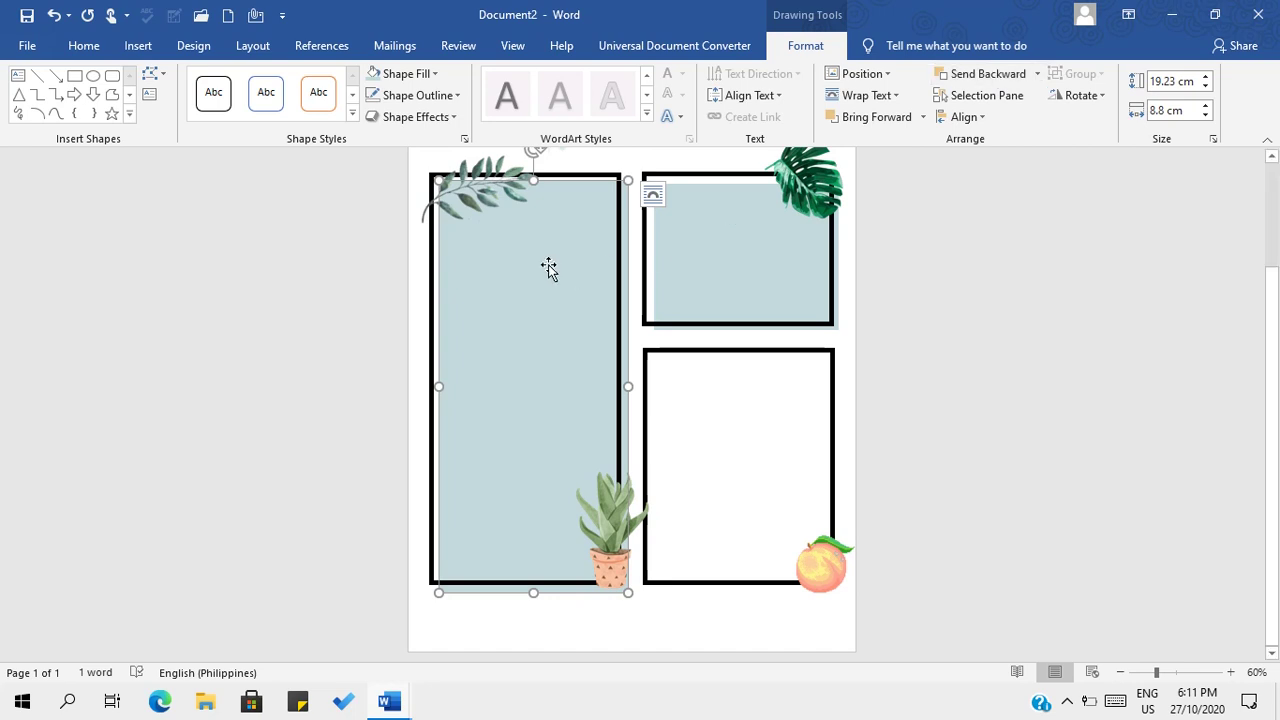
{"action": "left_click_drag", "start_coordinate": [543, 267], "coordinate": [546, 266]}
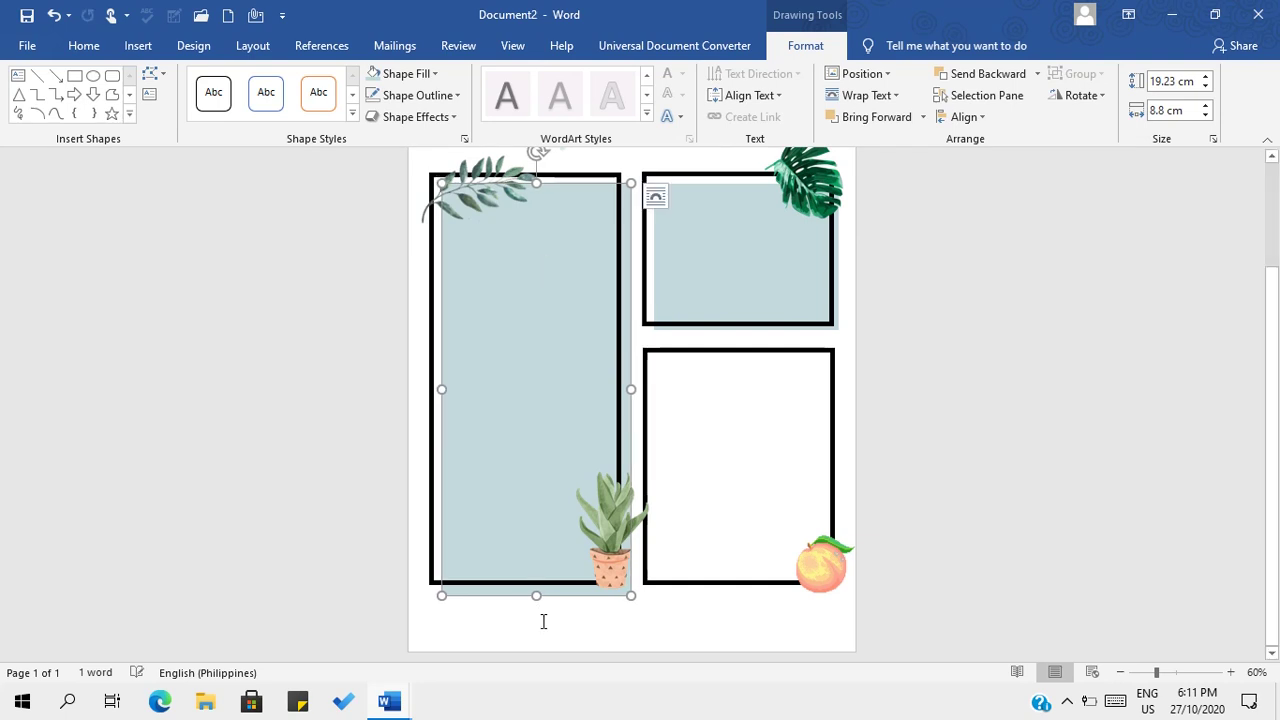
{"action": "left_click_drag", "start_coordinate": [536, 595], "coordinate": [536, 591]}
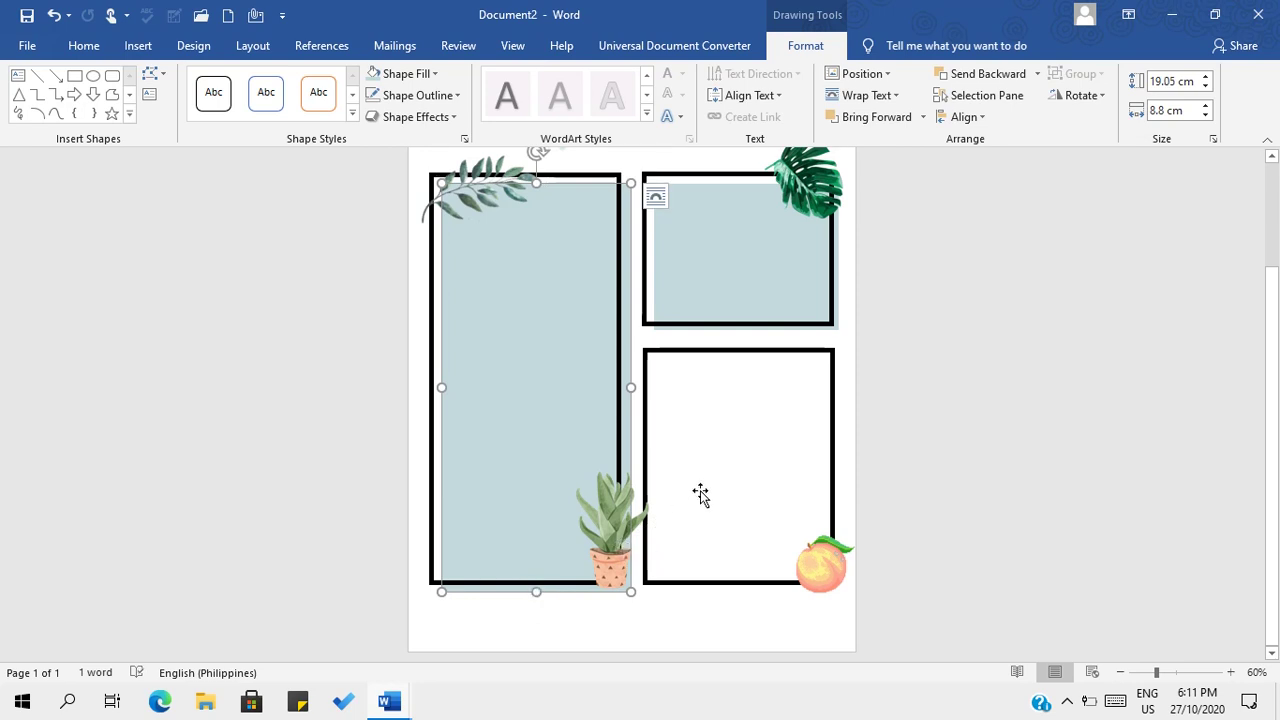
Duplicate the upper-right pale rectangle onto the lower-right note box and stretch the copy to about 10.82 cm high.
{"action": "left_click", "coordinate": [690, 298]}
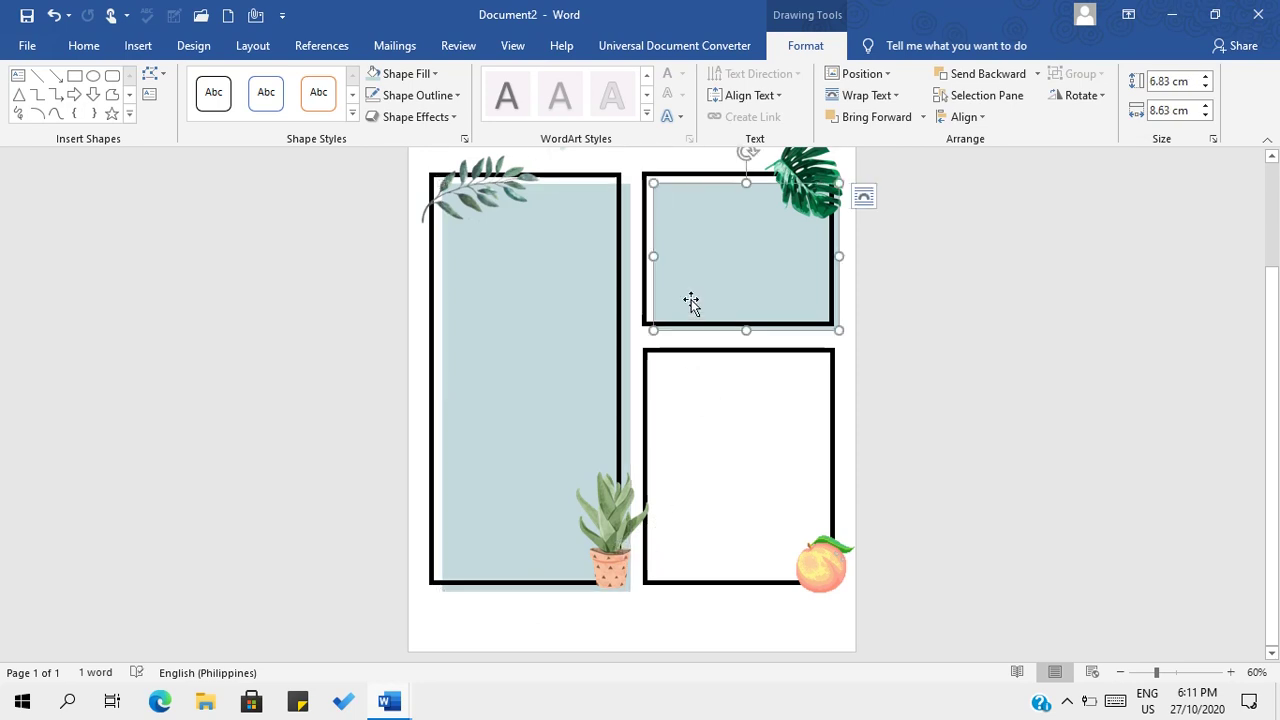
{"action": "key", "text": "ctrl+v"}
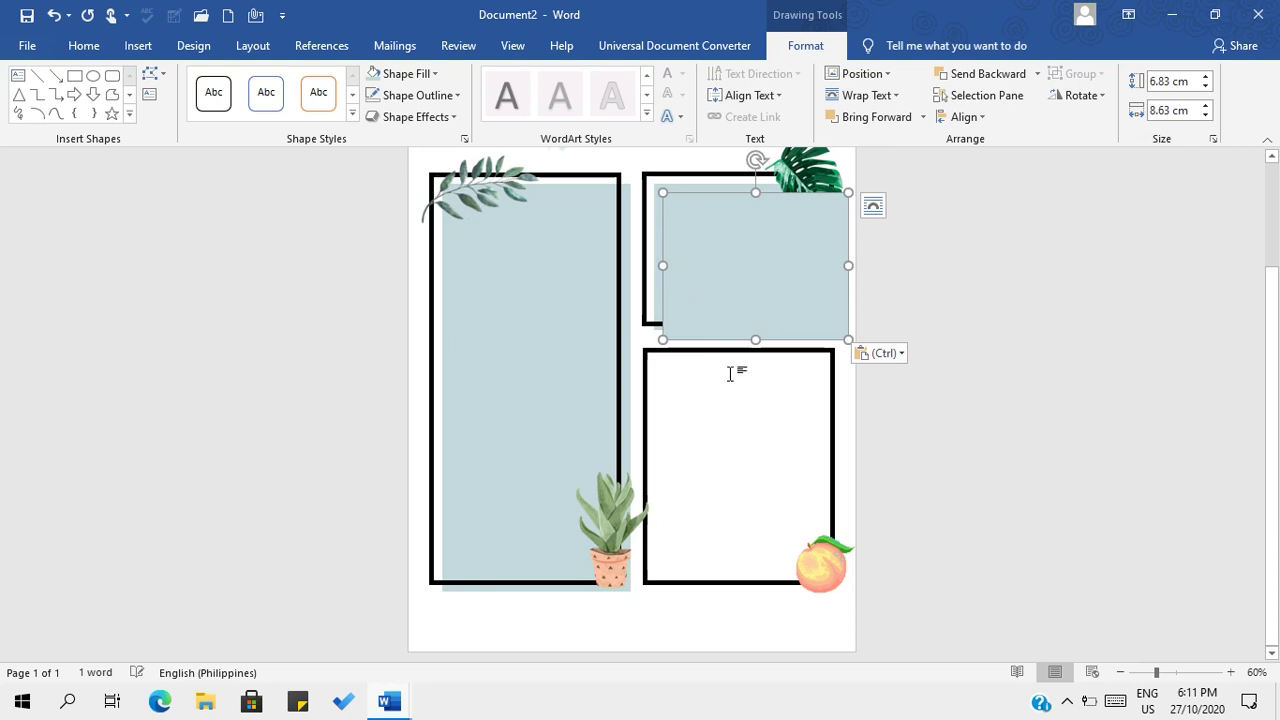
{"action": "left_click_drag", "start_coordinate": [774, 257], "coordinate": [768, 421]}
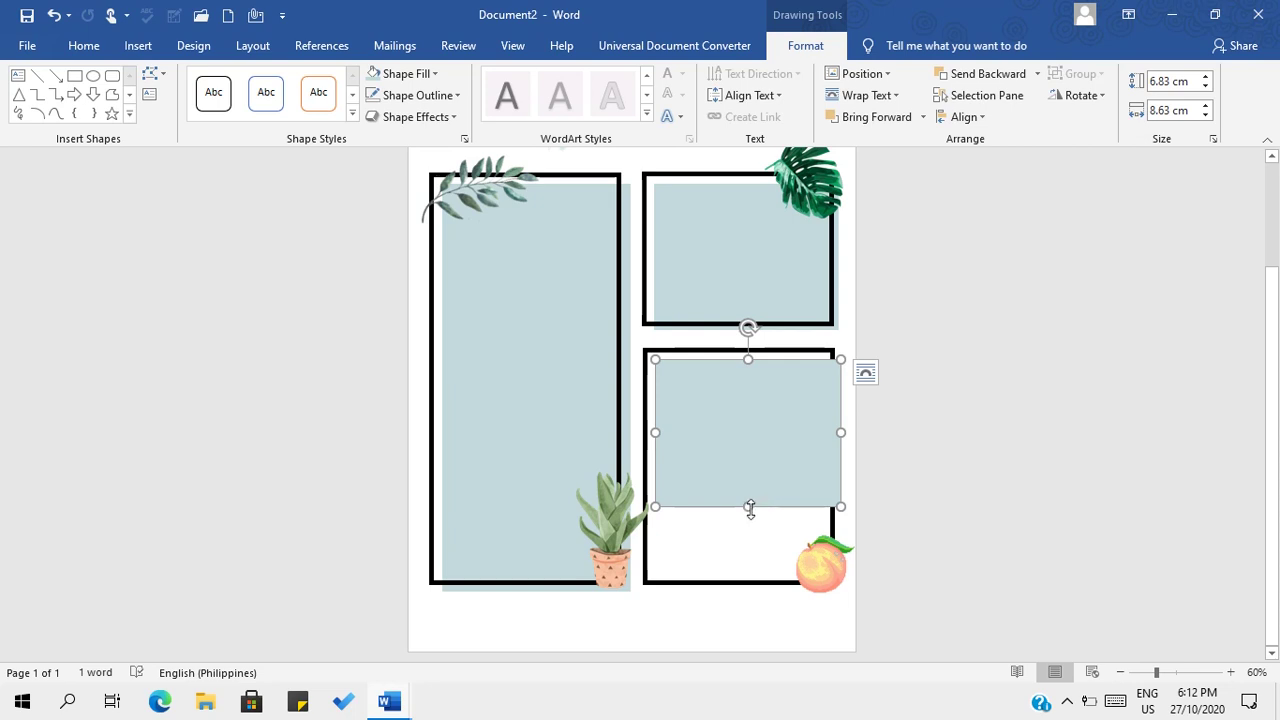
{"action": "left_click_drag", "start_coordinate": [750, 508], "coordinate": [750, 591]}
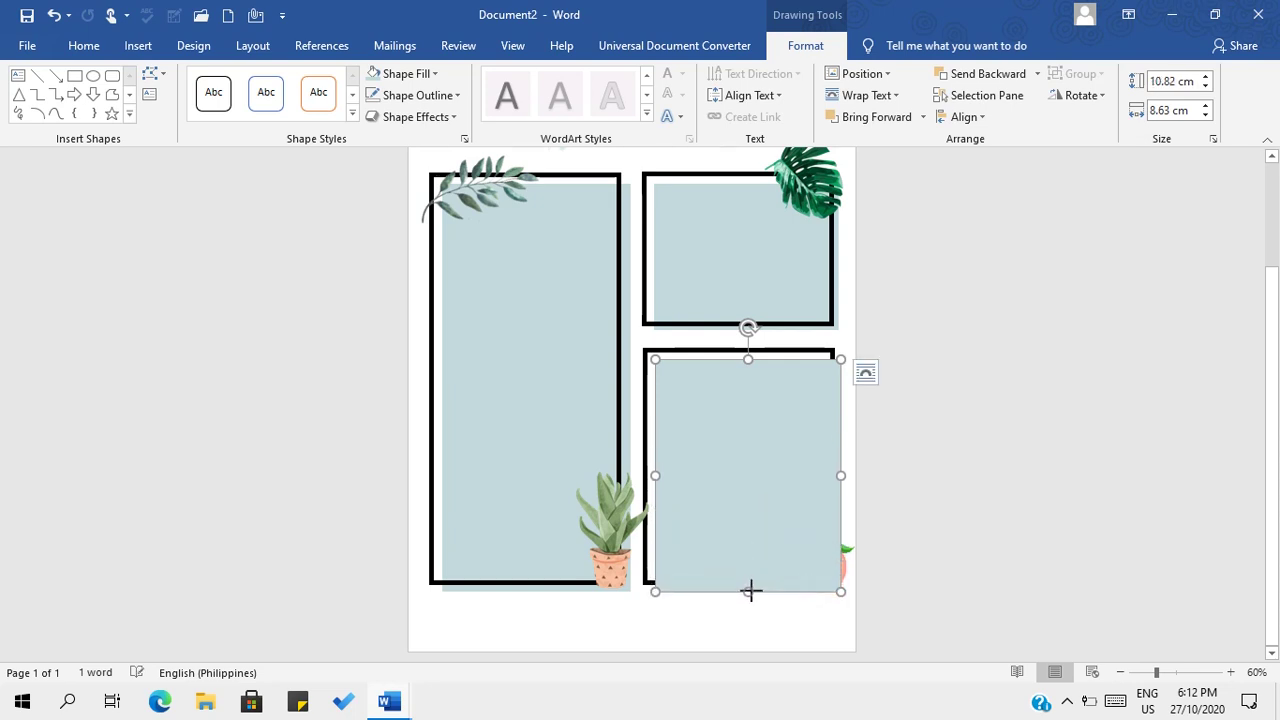
Send the new pale rectangle backward until it sits behind the lower-right box's outline and the peach.
{"action": "left_click", "coordinate": [988, 74]}
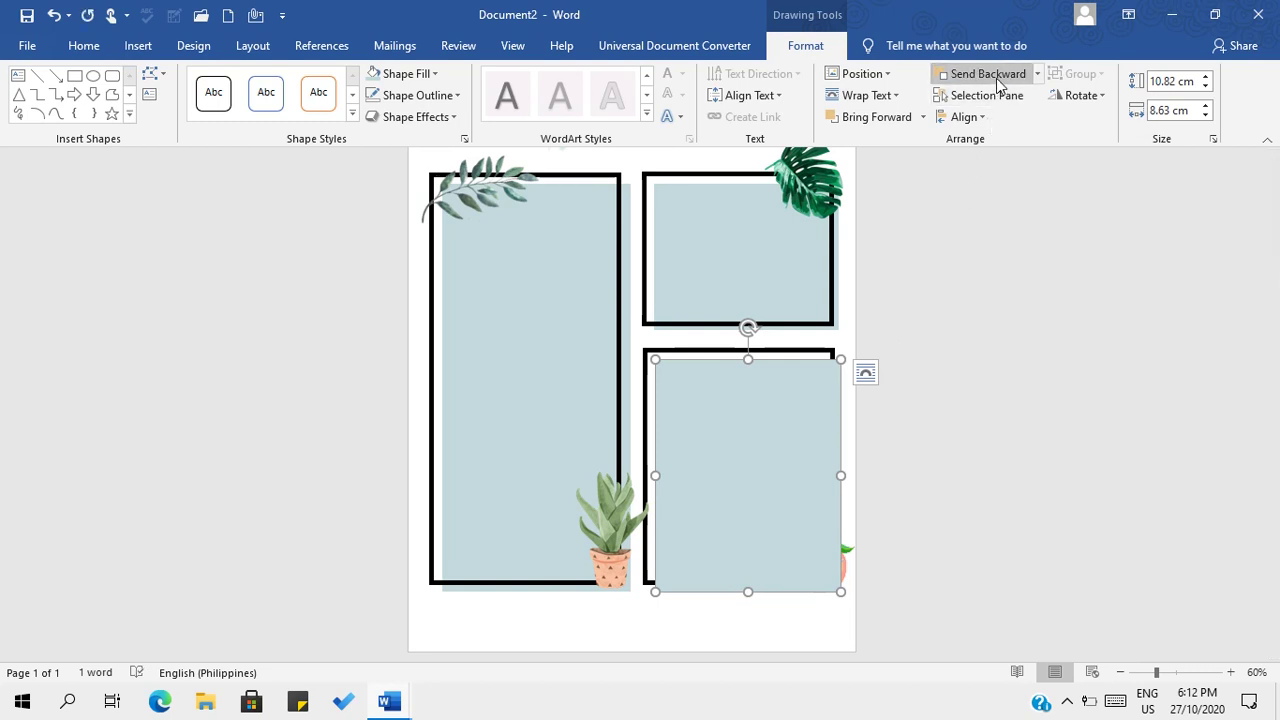
{"action": "left_click", "coordinate": [997, 79]}
{"action": "left_click", "coordinate": [997, 79]}
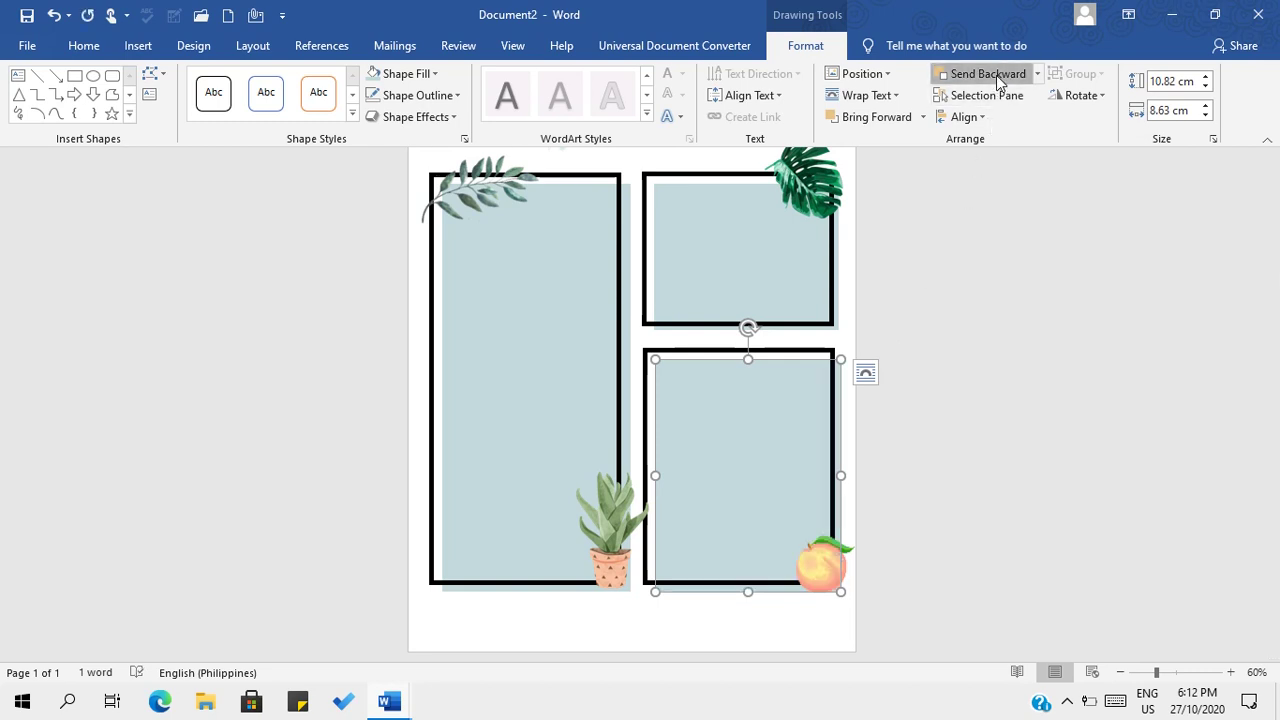
{"action": "left_click", "coordinate": [997, 79]}
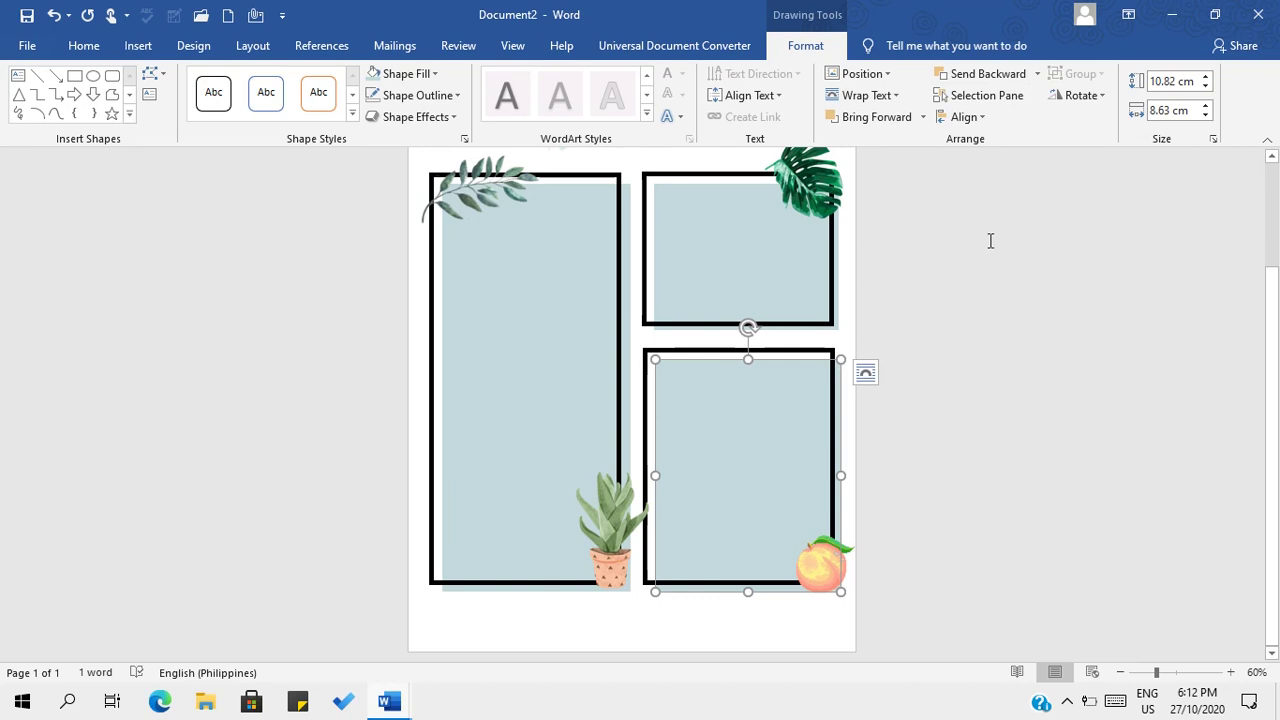
Fine-tune the slight offset of the pale rectangles behind the upper-right and lower-right note boxes.
{"action": "left_click", "coordinate": [764, 233]}
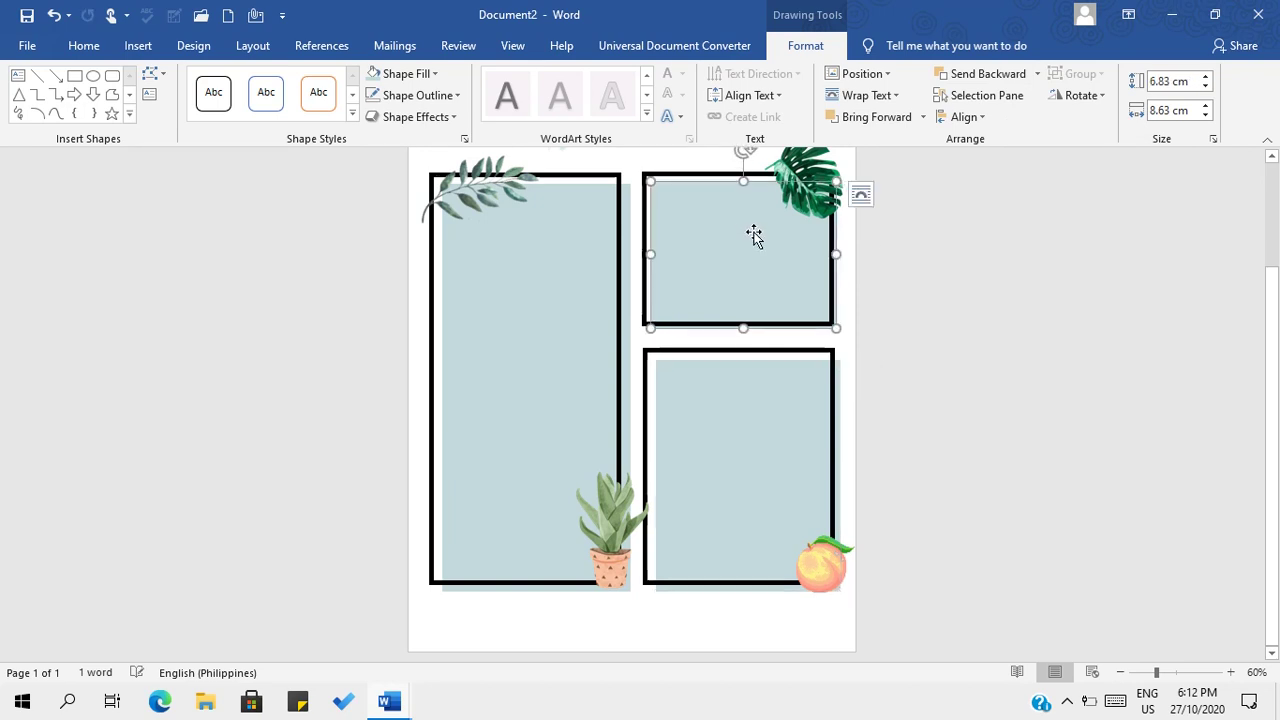
{"action": "left_click_drag", "start_coordinate": [754, 236], "coordinate": [757, 232]}
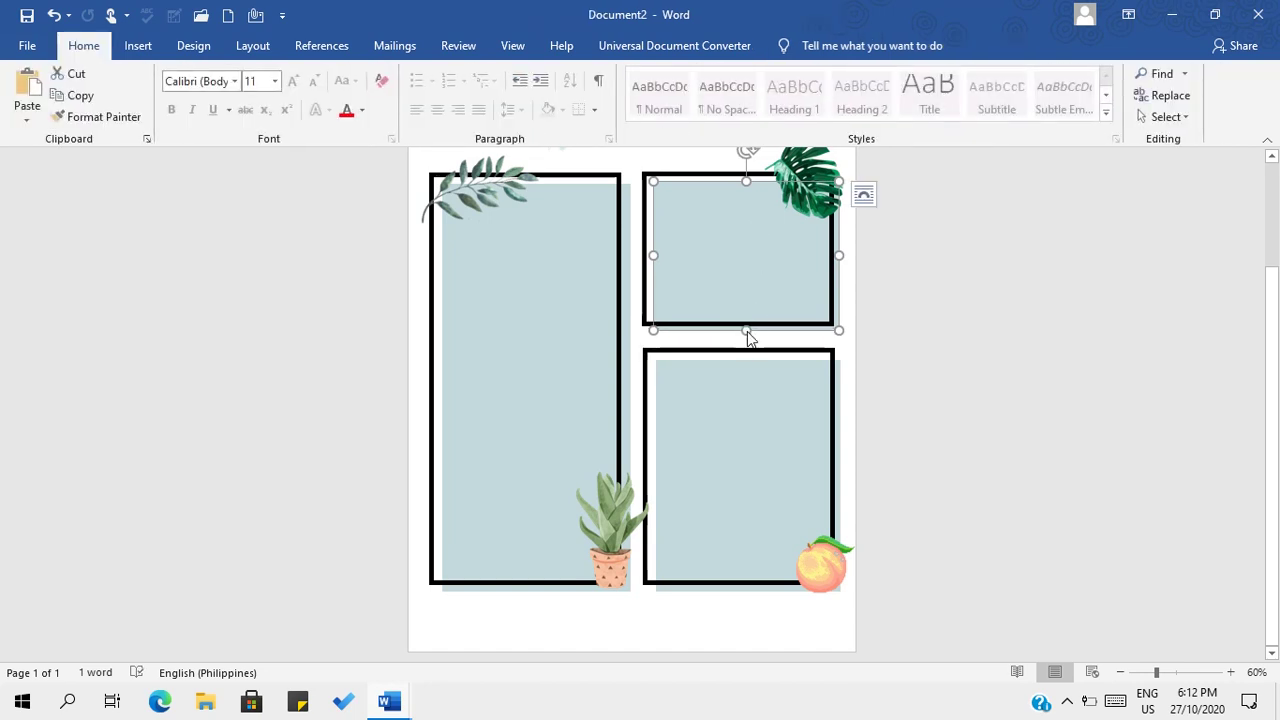
{"action": "left_click", "coordinate": [772, 440]}
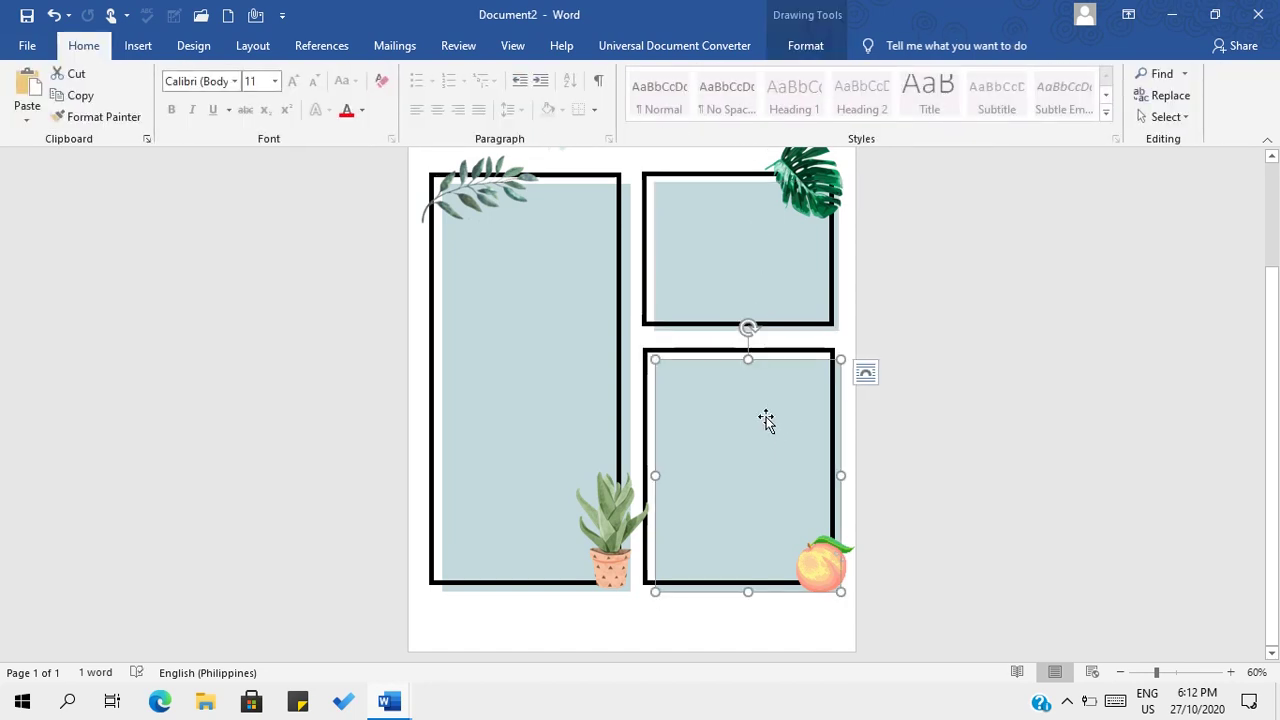
{"action": "left_click_drag", "start_coordinate": [763, 420], "coordinate": [766, 420]}
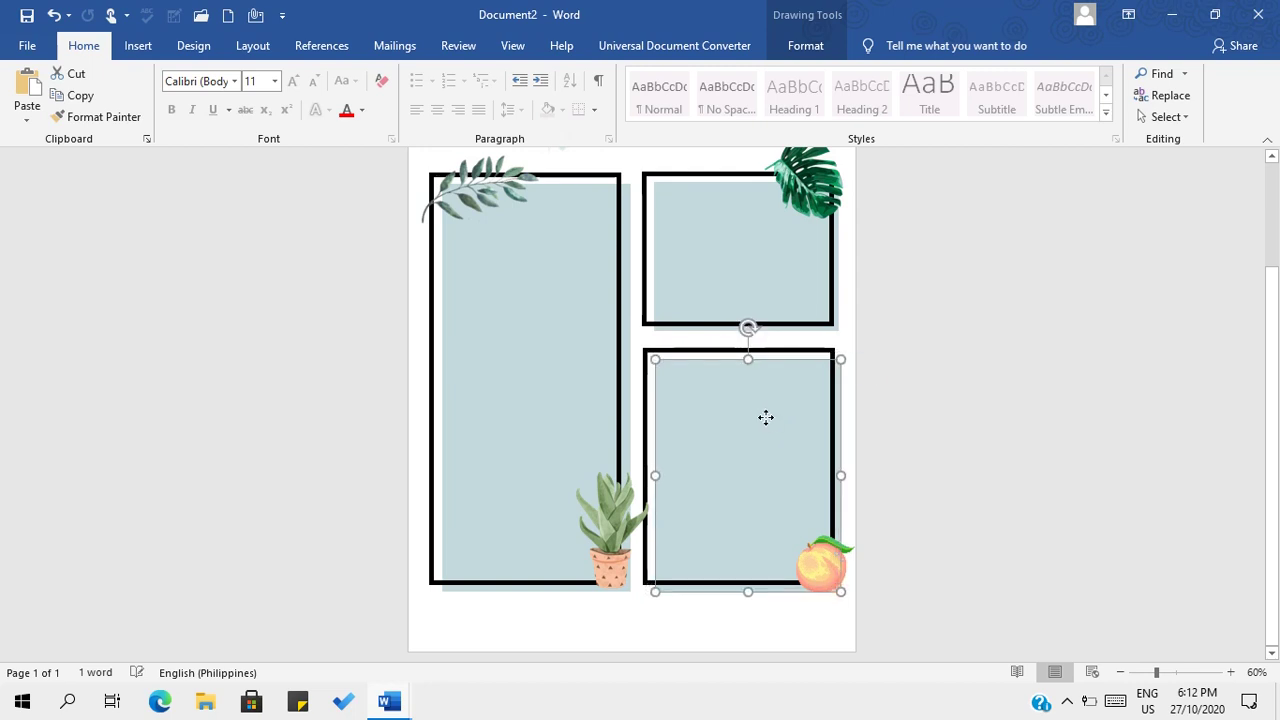
{"action": "left_click", "coordinate": [971, 405]}
{"action": "scroll", "coordinate": [971, 405], "scroll_direction": "up", "scroll_amount": 3}
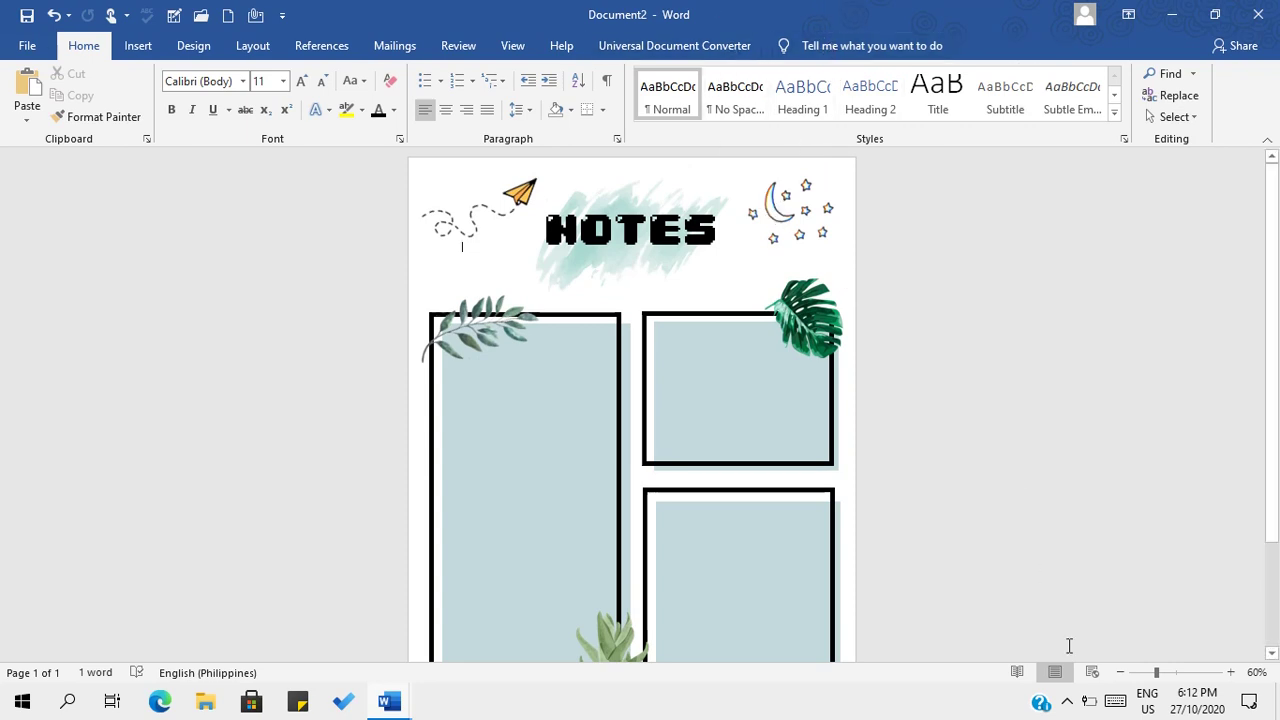
{"action": "left_click", "coordinate": [1119, 674]}
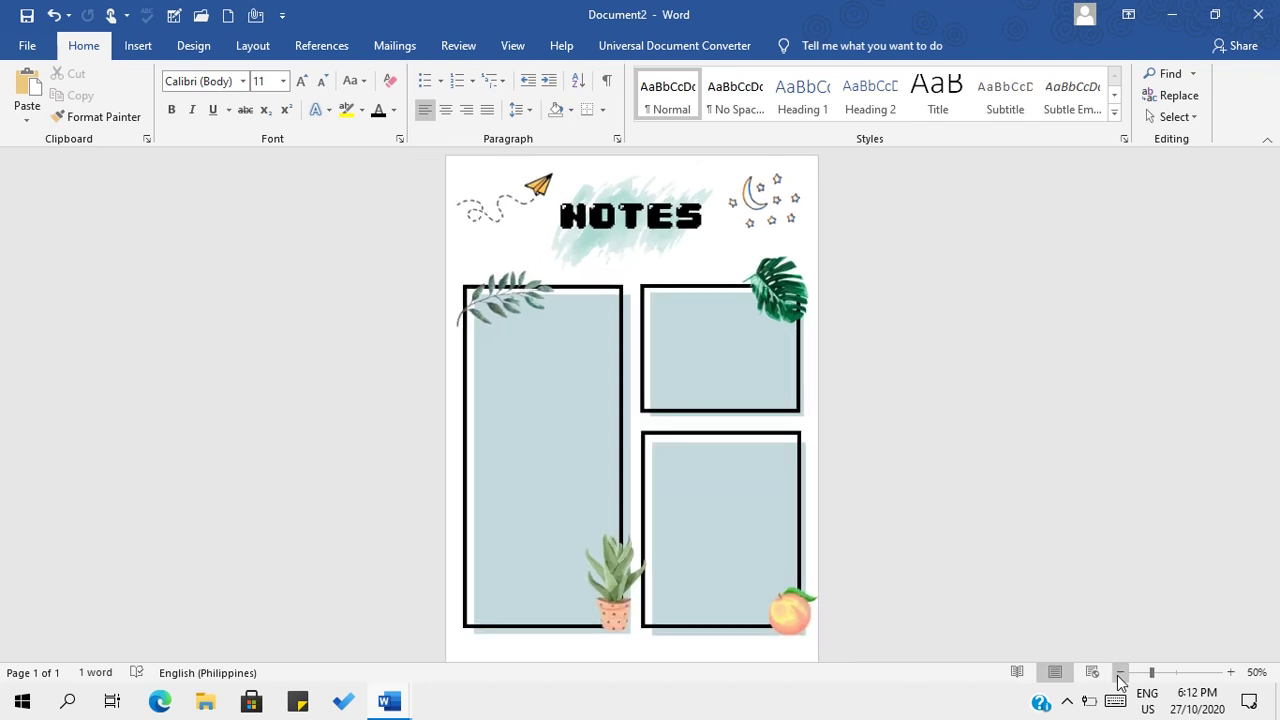
{"action": "left_click", "coordinate": [1231, 672]}
{"action": "left_click", "coordinate": [1231, 672]}
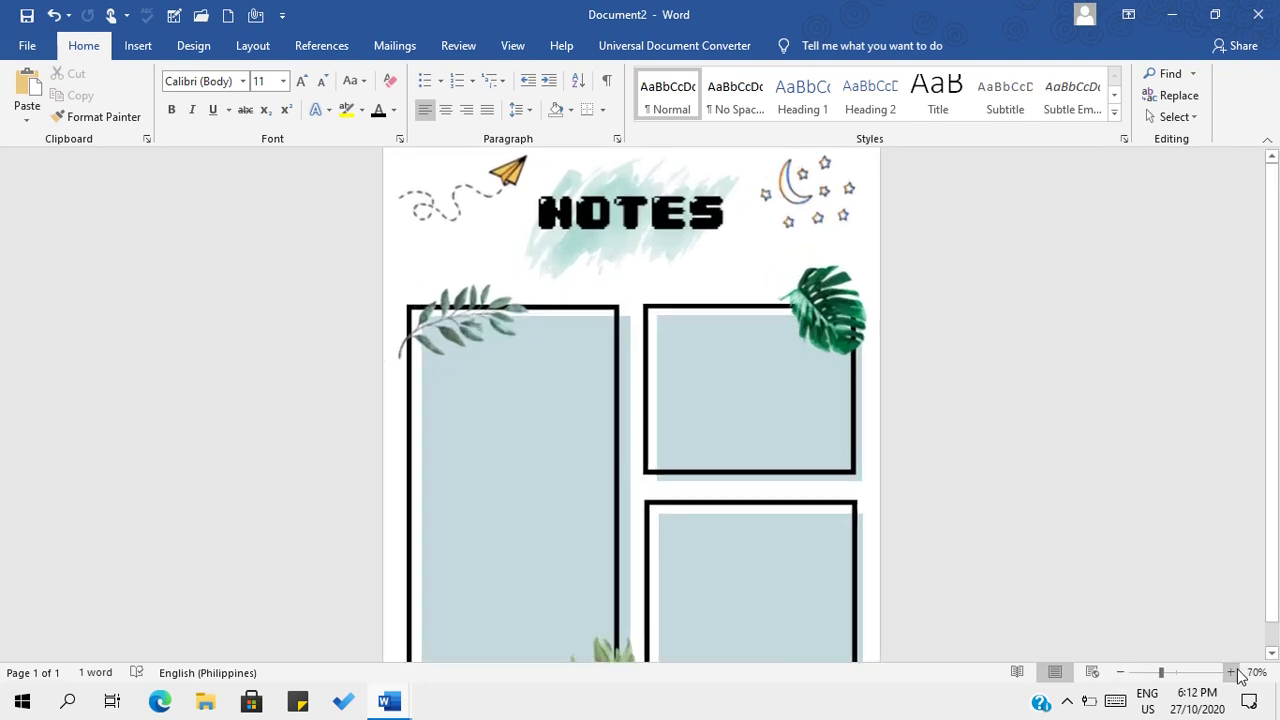
{"action": "left_click", "coordinate": [1231, 672]}
{"action": "left_click", "coordinate": [1231, 672]}
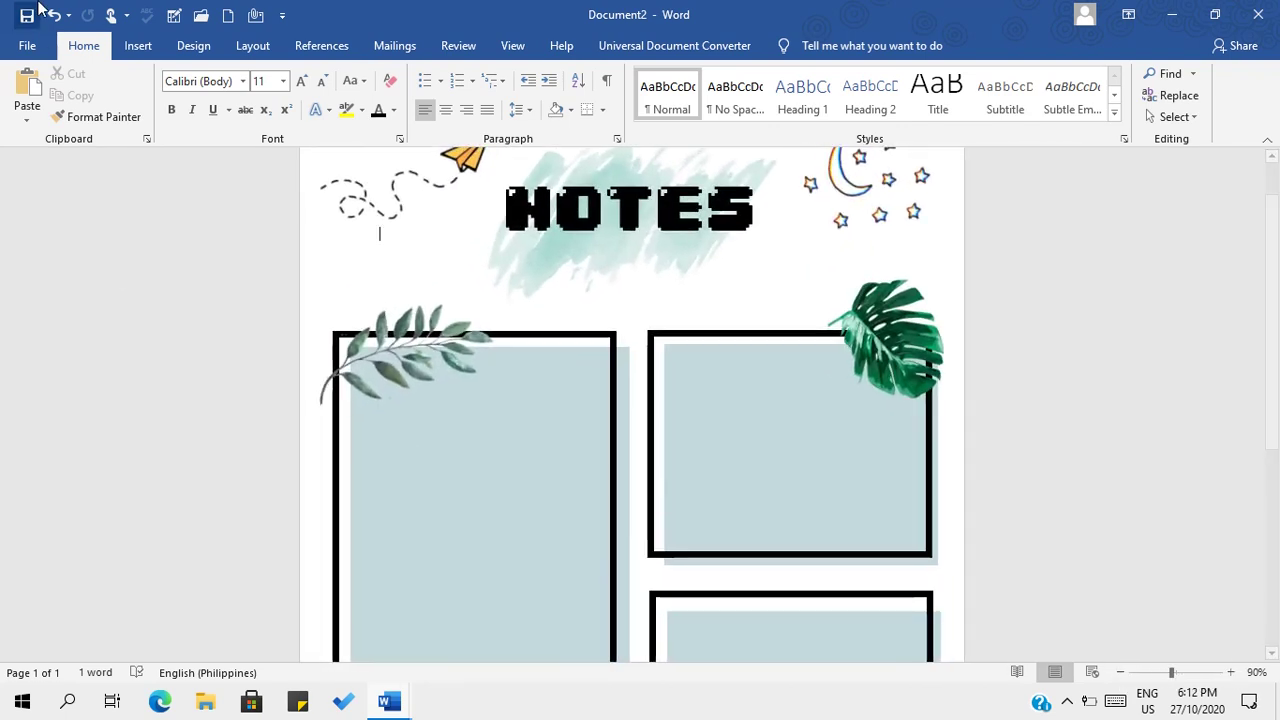
{"action": "left_click", "coordinate": [141, 56]}
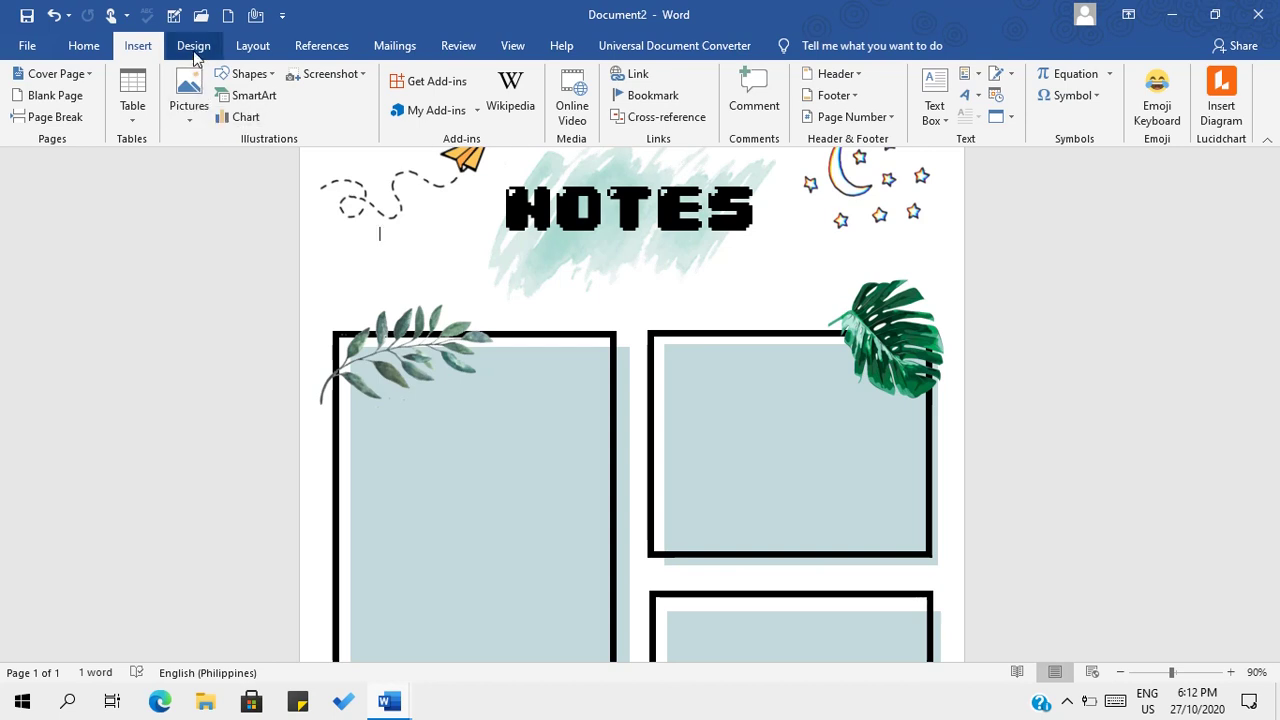
{"action": "left_click", "coordinate": [249, 80]}
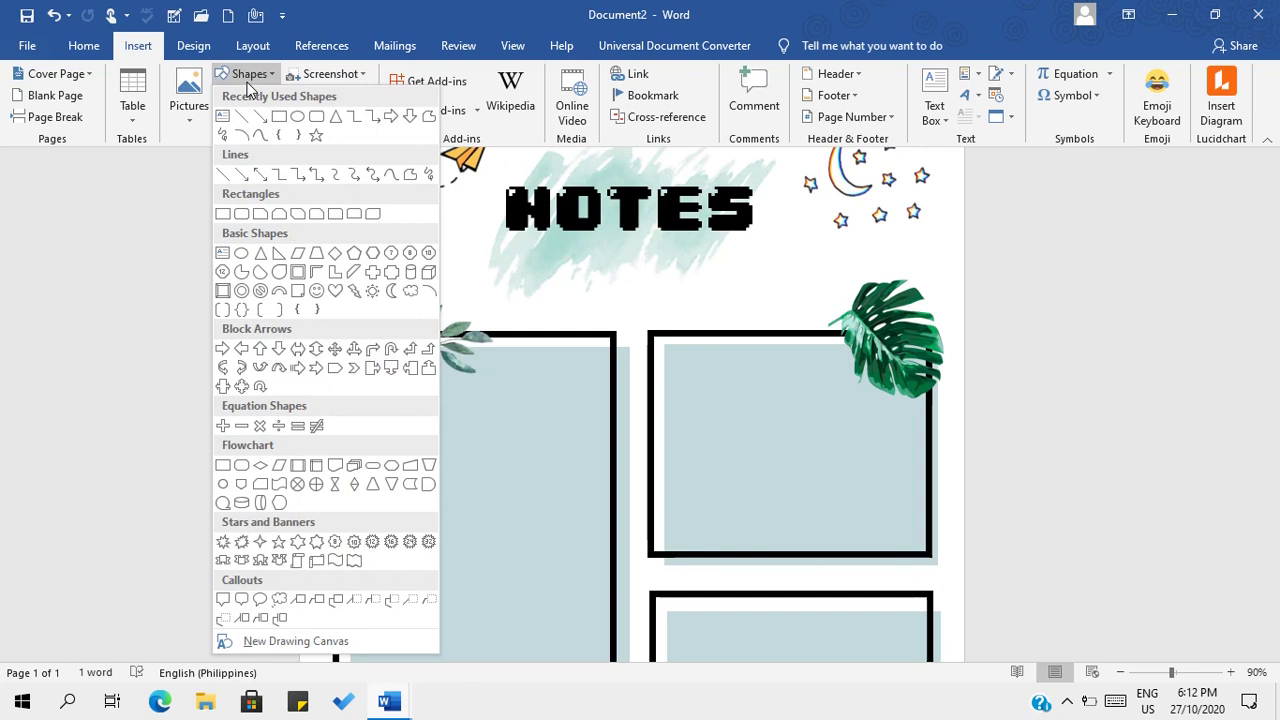
{"action": "left_click", "coordinate": [226, 176]}
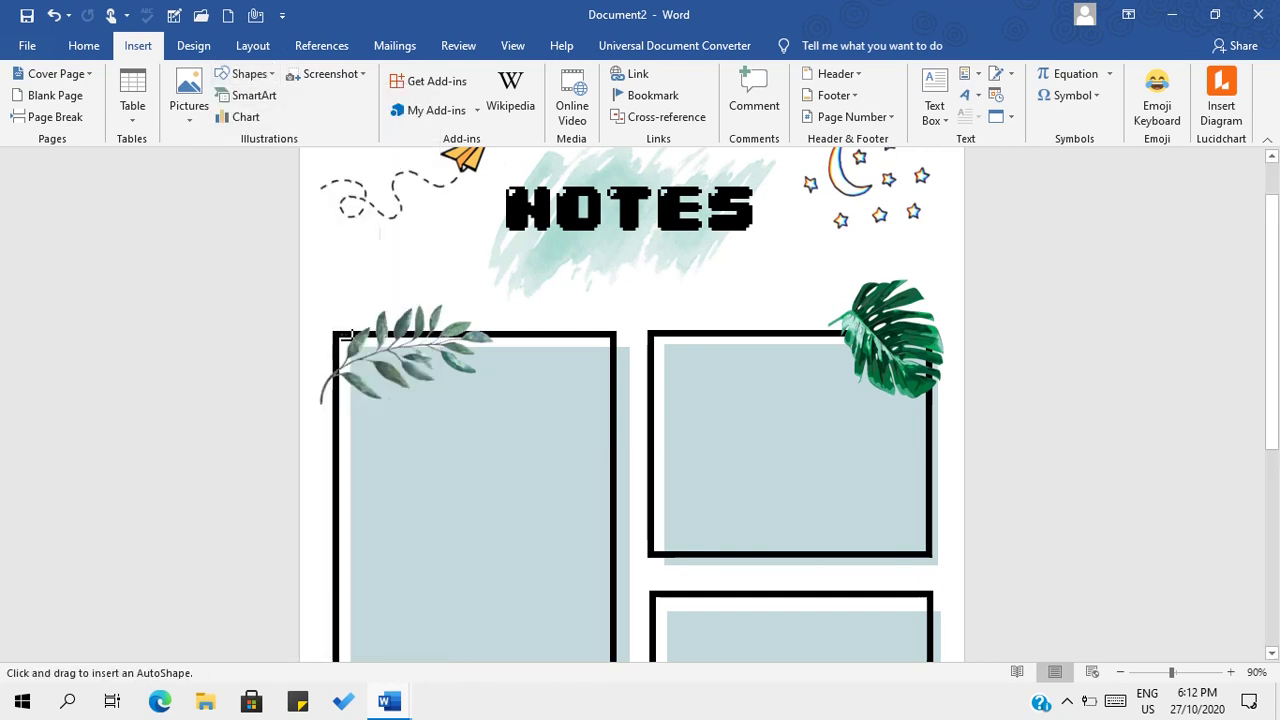
{"action": "mouse_move", "coordinate": [376, 416]}
{"action": "left_mouse_down"}
{"action": "mouse_move", "coordinate": [600, 409]}
{"action": "mouse_move", "coordinate": [589, 418]}
{"action": "left_mouse_up"}
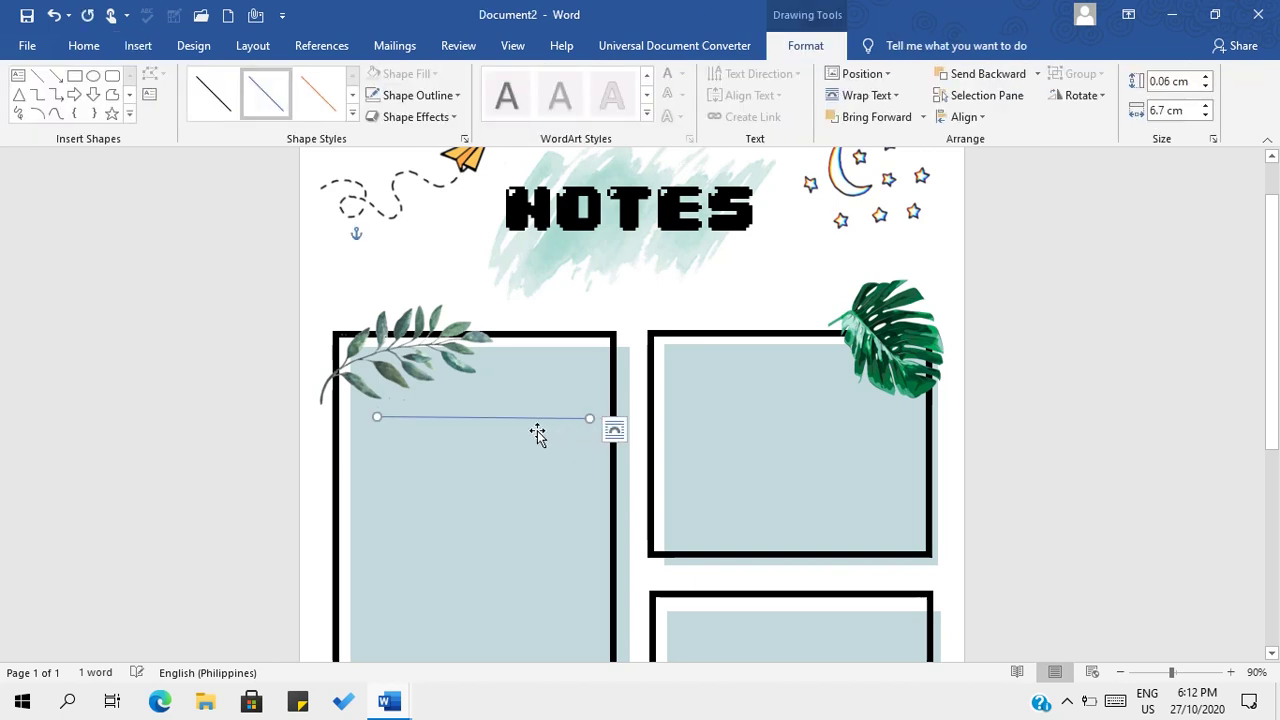
{"action": "key", "text": "Delete"}
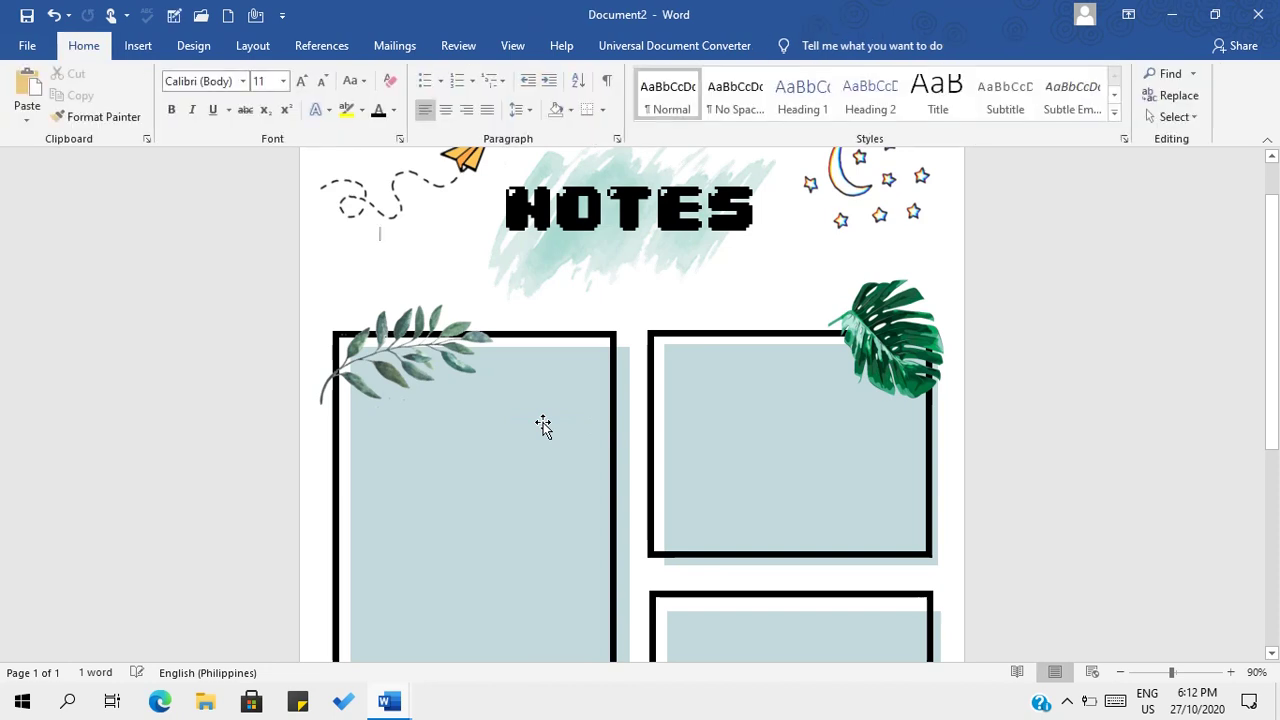
Set the page background color to the lightest tint of the gray accent theme color.
{"action": "left_click", "coordinate": [1122, 672]}
{"action": "left_click", "coordinate": [1122, 672]}
{"action": "left_click", "coordinate": [1122, 672]}
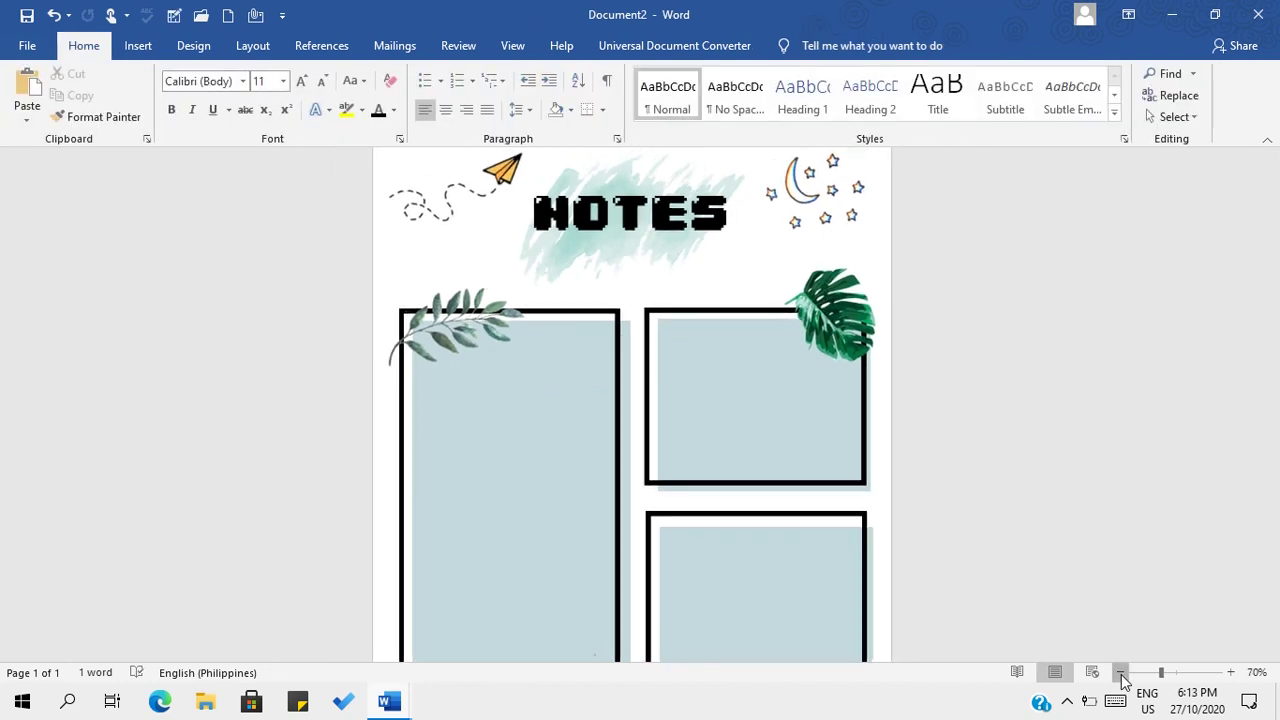
{"action": "left_click", "coordinate": [1122, 672]}
{"action": "left_click", "coordinate": [1122, 672]}
{"action": "left_click", "coordinate": [1122, 672]}
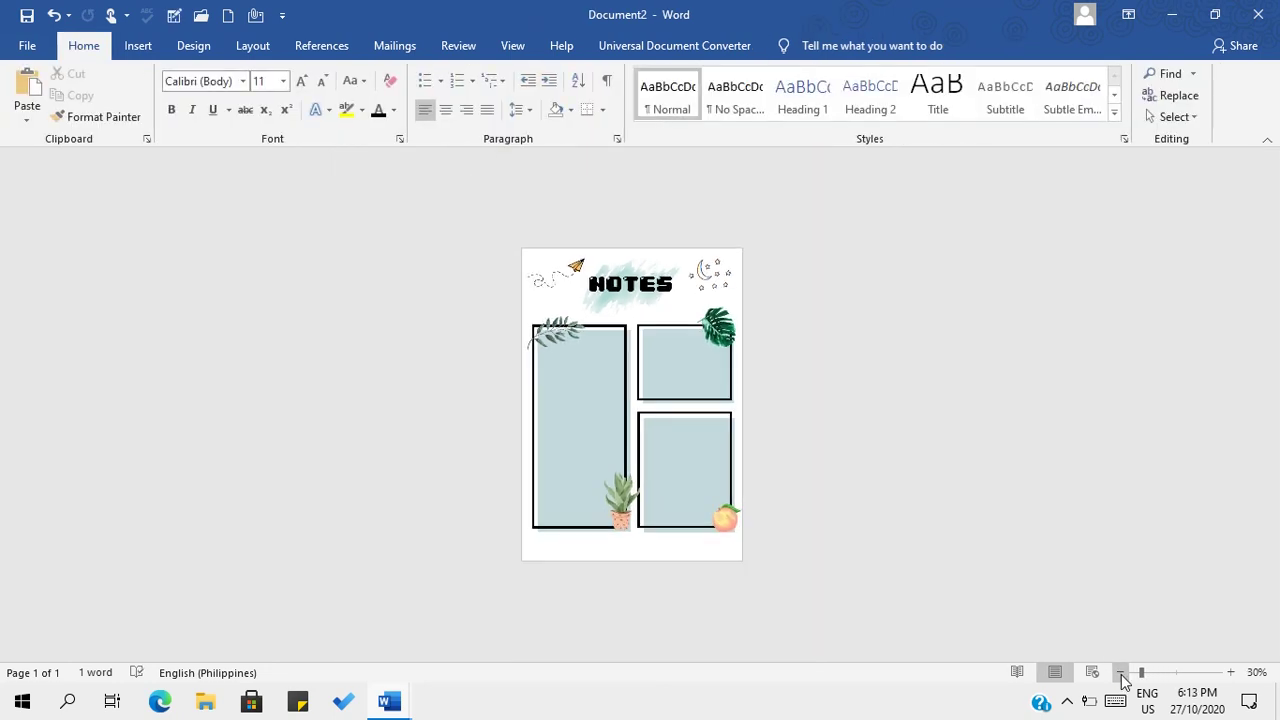
{"action": "left_click", "coordinate": [1230, 672]}
{"action": "left_click", "coordinate": [1230, 672]}
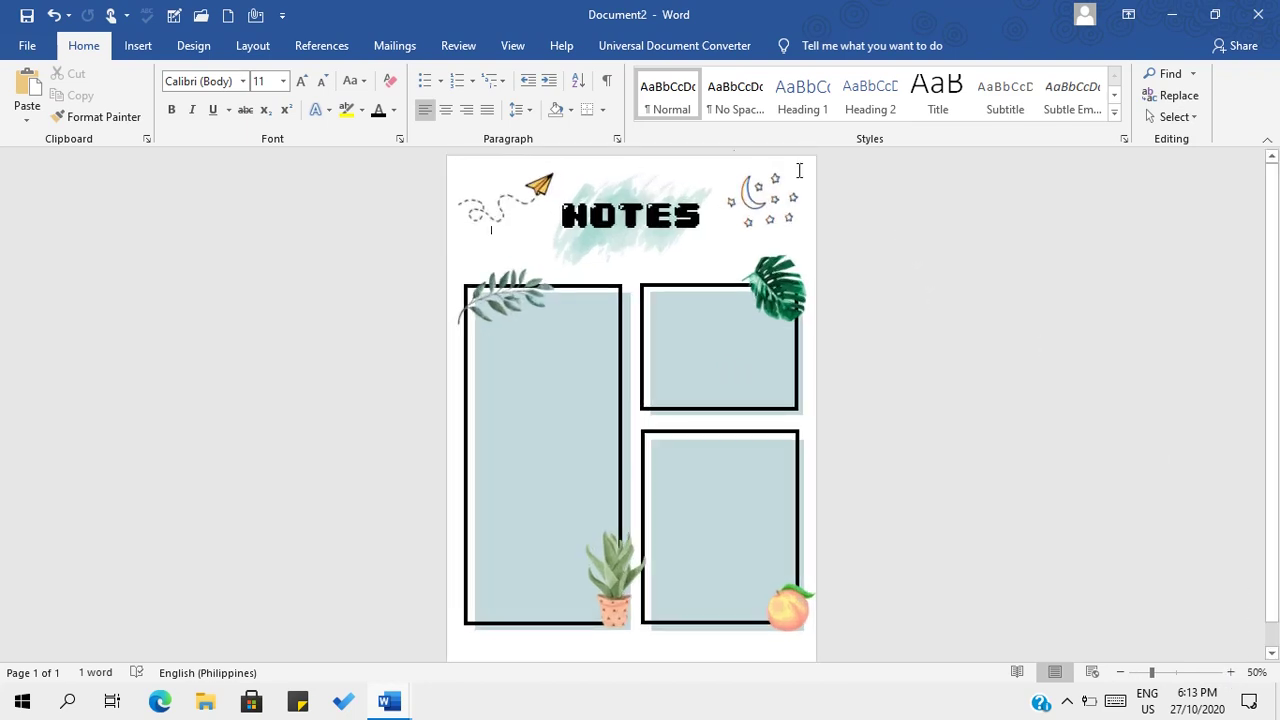
{"action": "left_click", "coordinate": [209, 44]}
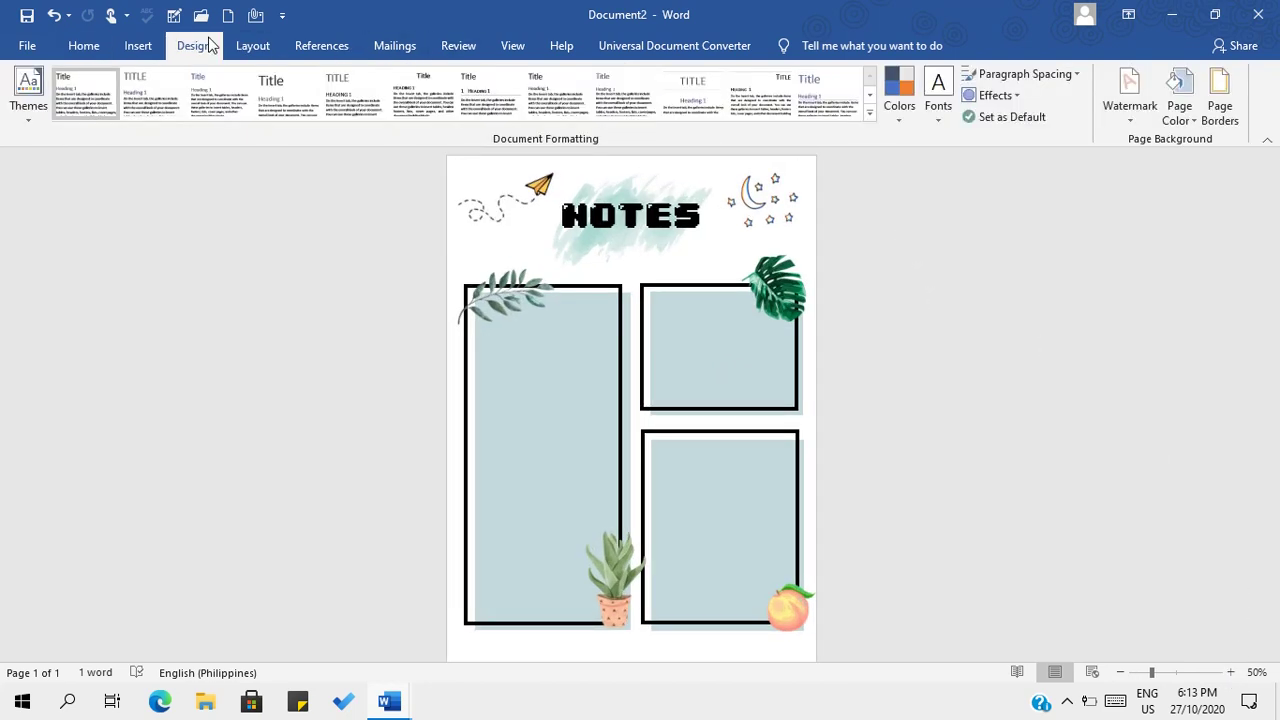
{"action": "left_click", "coordinate": [1178, 112]}
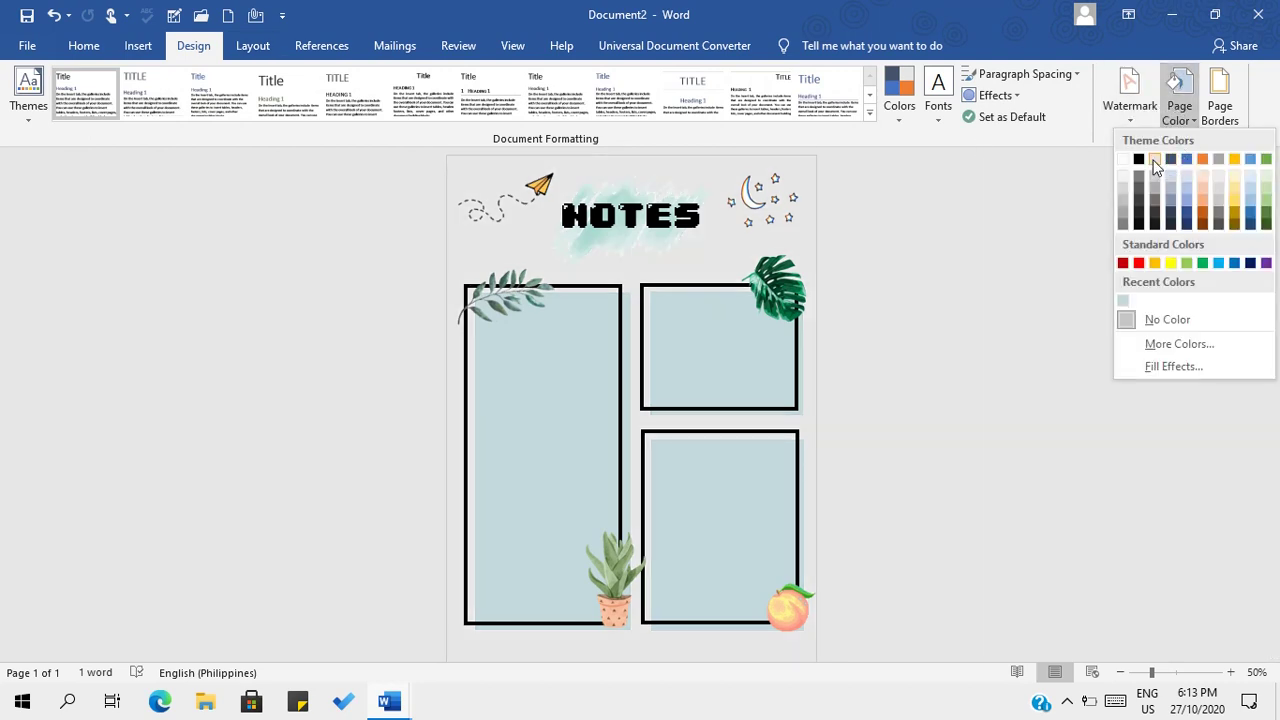
{"action": "left_click", "coordinate": [1223, 174]}
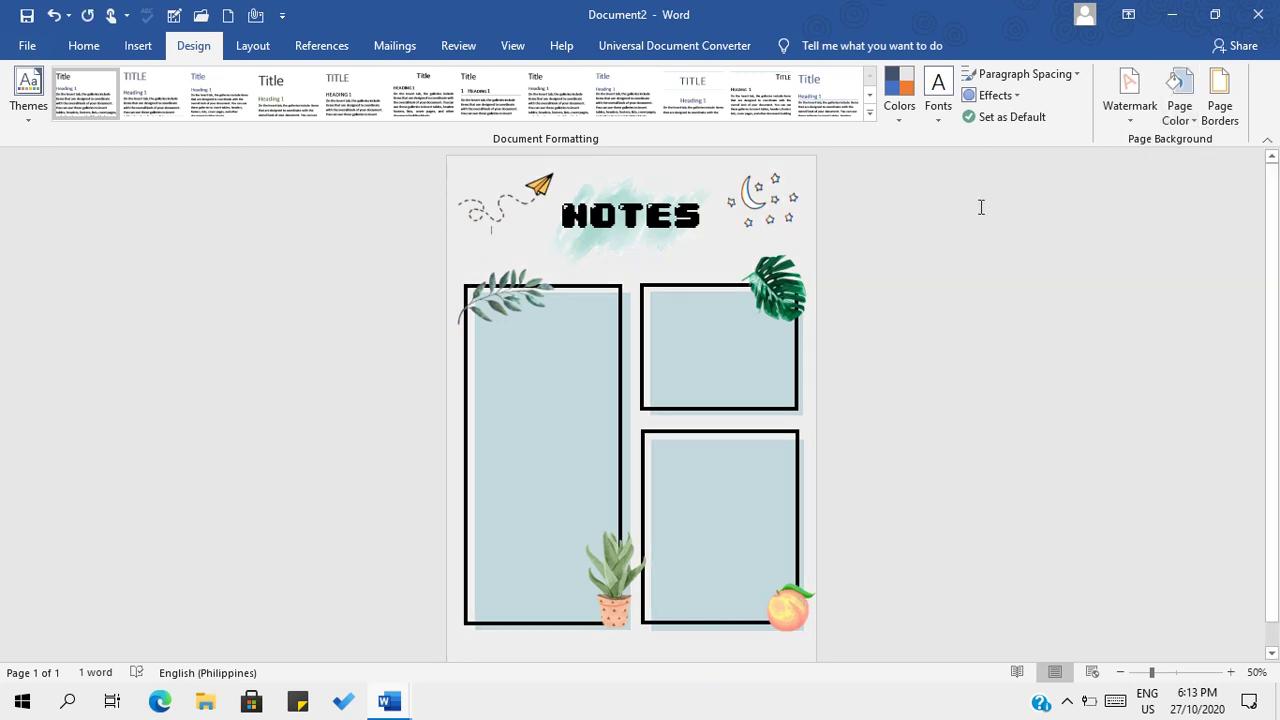